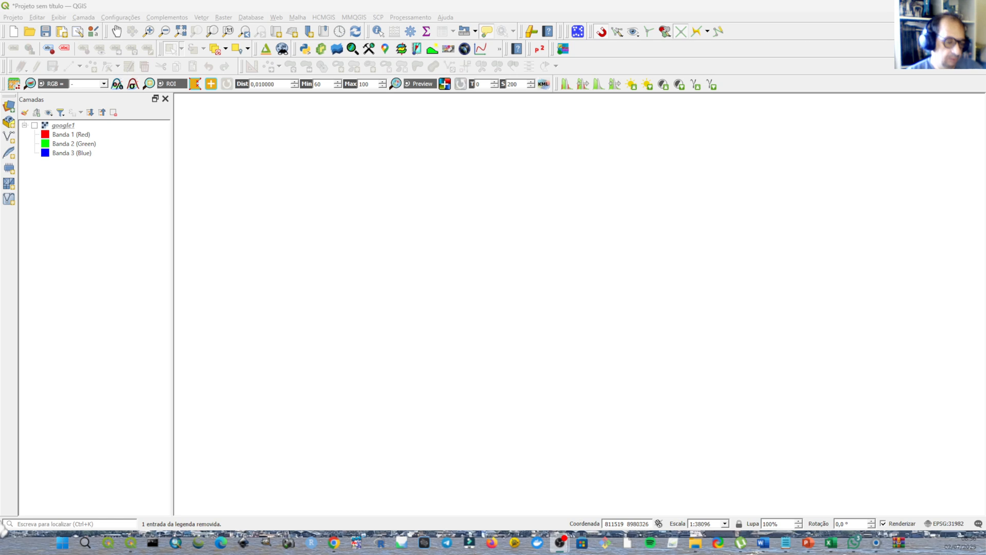
click(9, 106)
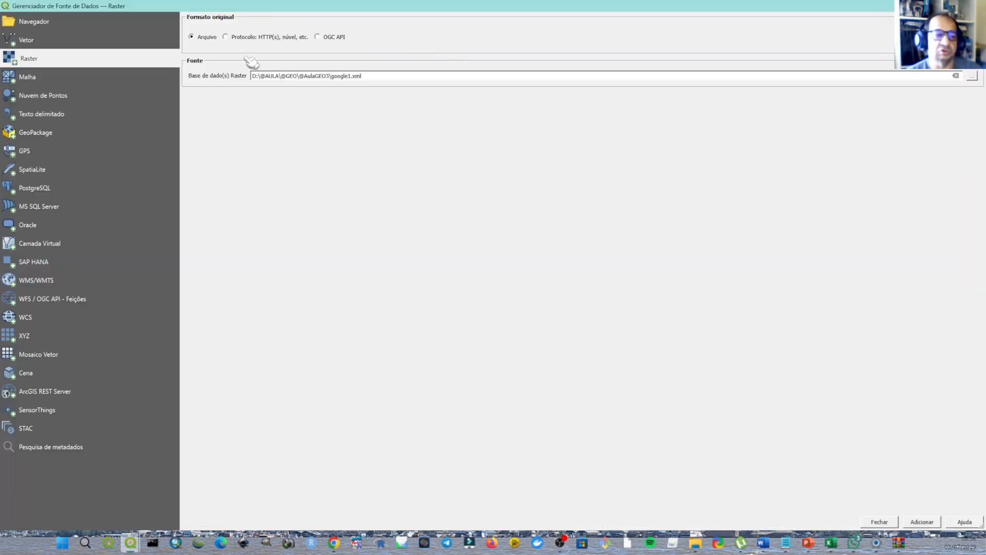
click(115, 45)
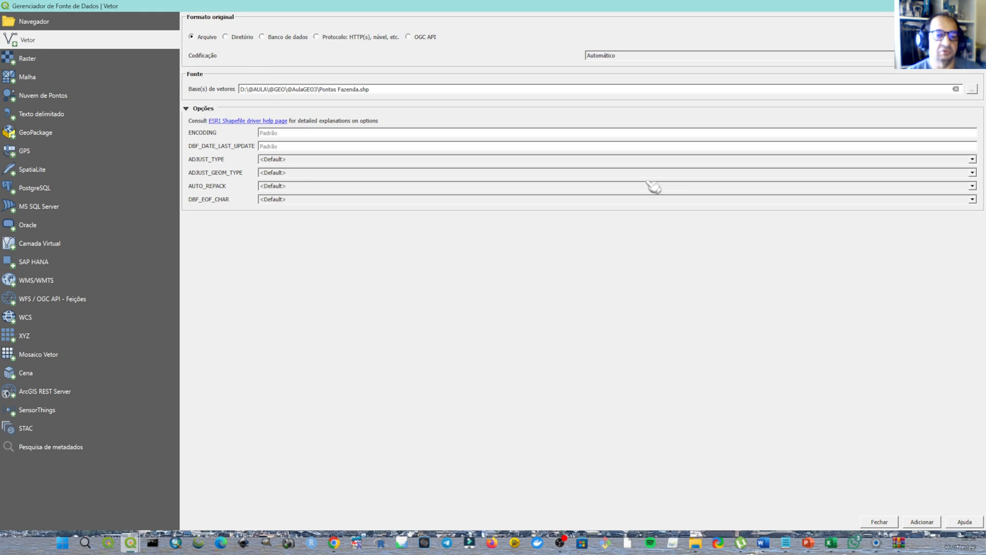
click(888, 521)
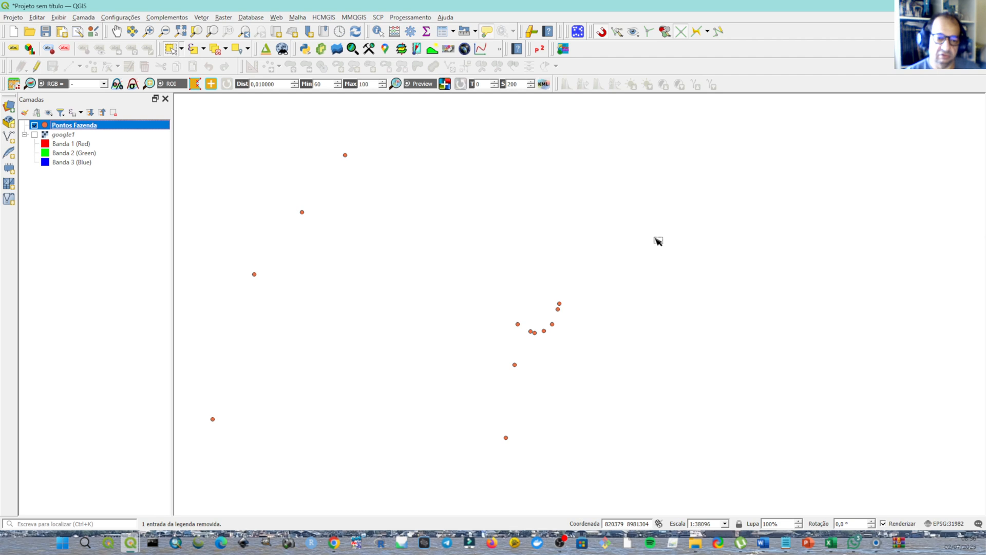
drag(658, 241, 738, 221)
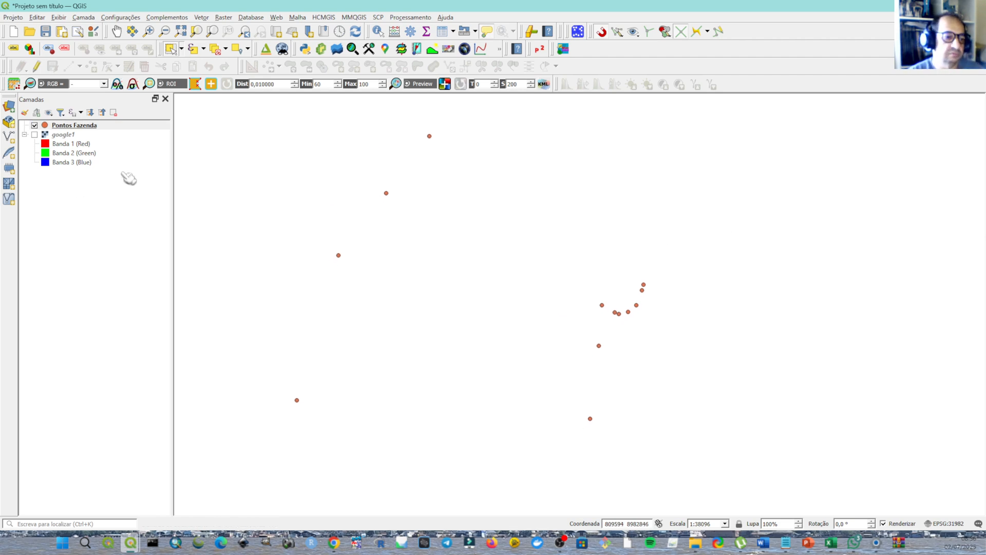
Change the symbol of the Pontos Fazenda layer to the topo hospital marker.
click(92, 125)
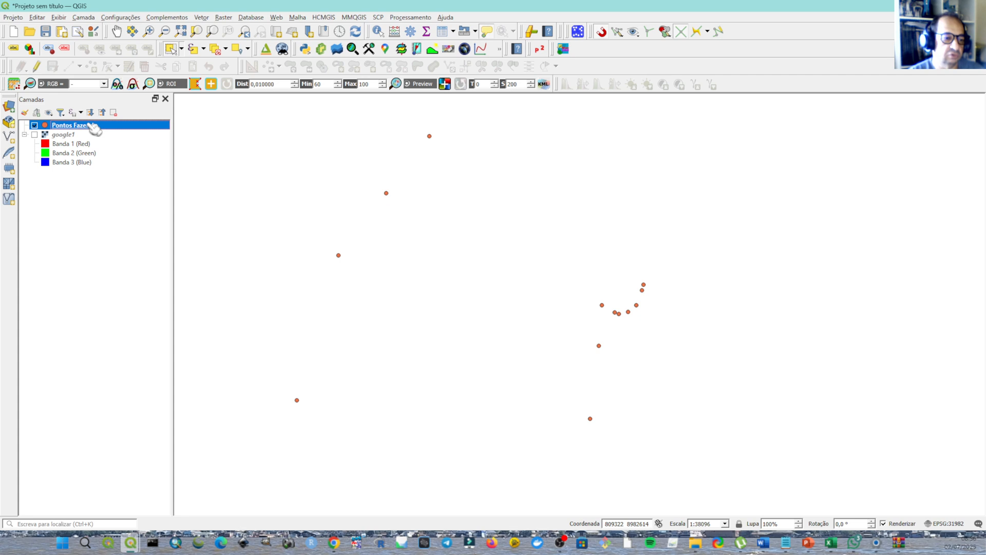
double_click(94, 125)
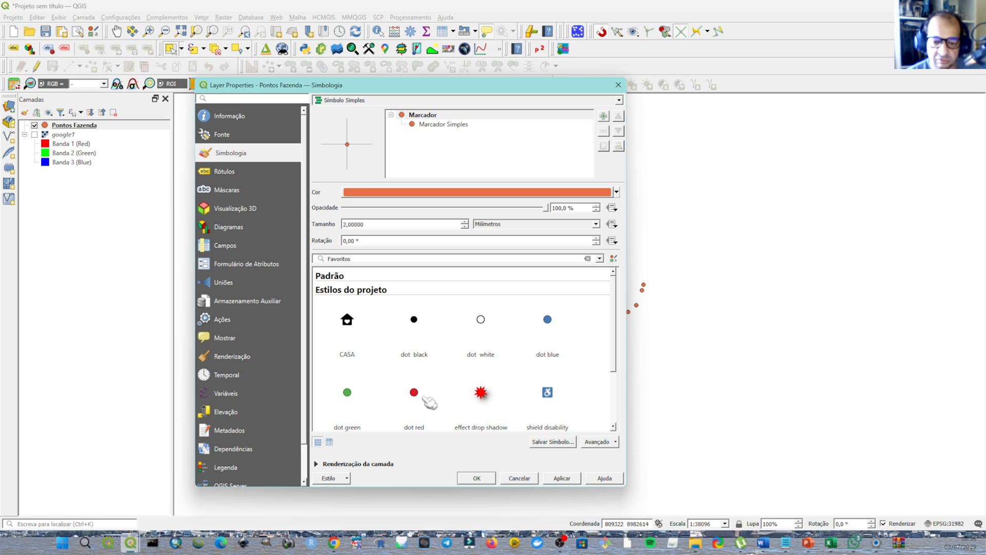
drag(614, 339, 618, 390)
click(348, 380)
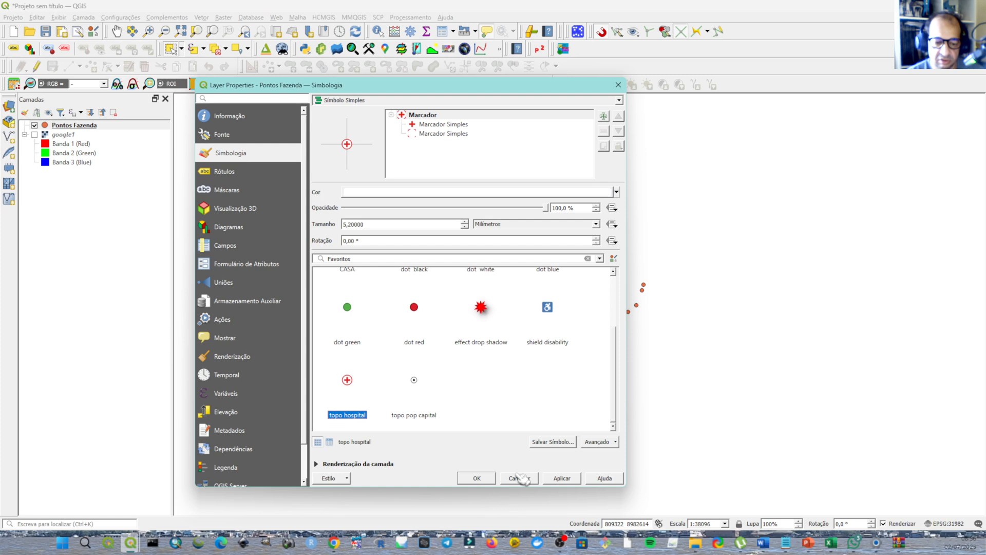
click(485, 477)
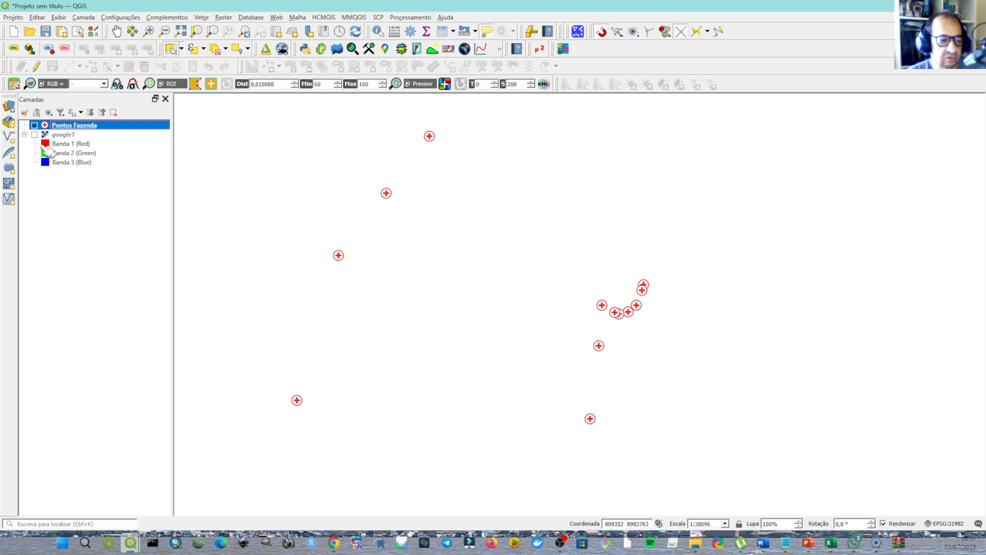
Open the attribute table of Pontos Fazenda as a floating window beside the points, narrowed and tall enough to show every row.
right_click(81, 126)
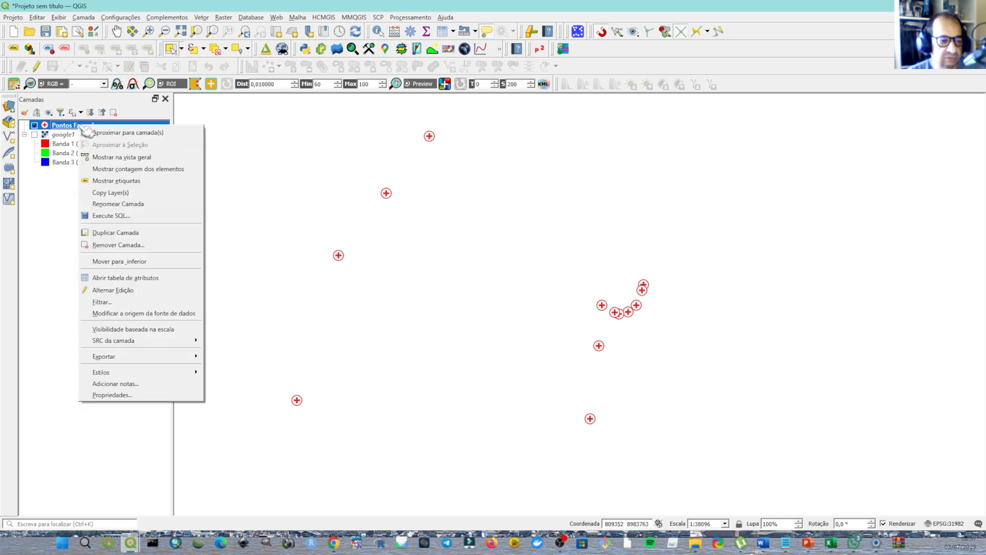
click(103, 278)
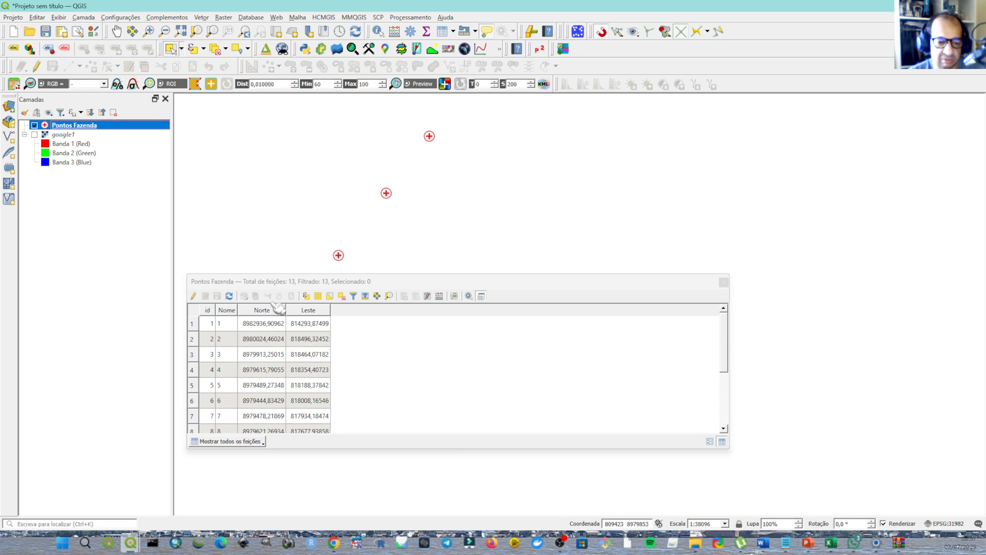
drag(287, 286, 733, 160)
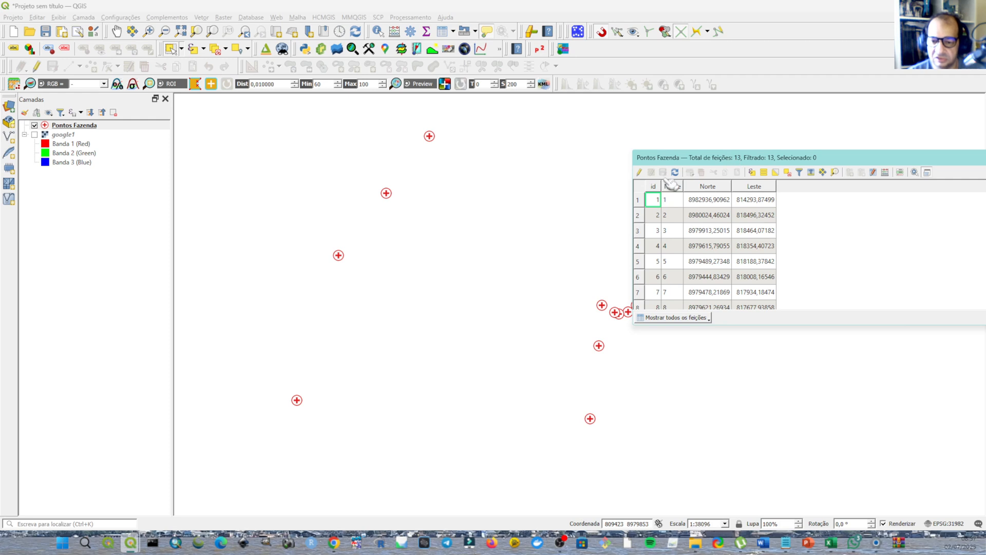
drag(627, 192, 770, 125)
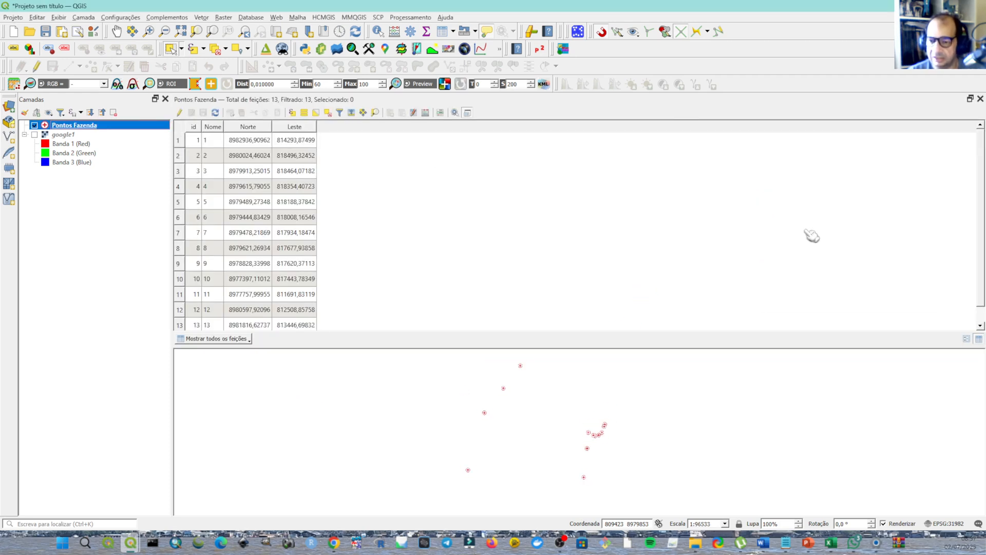
drag(596, 101, 839, 193)
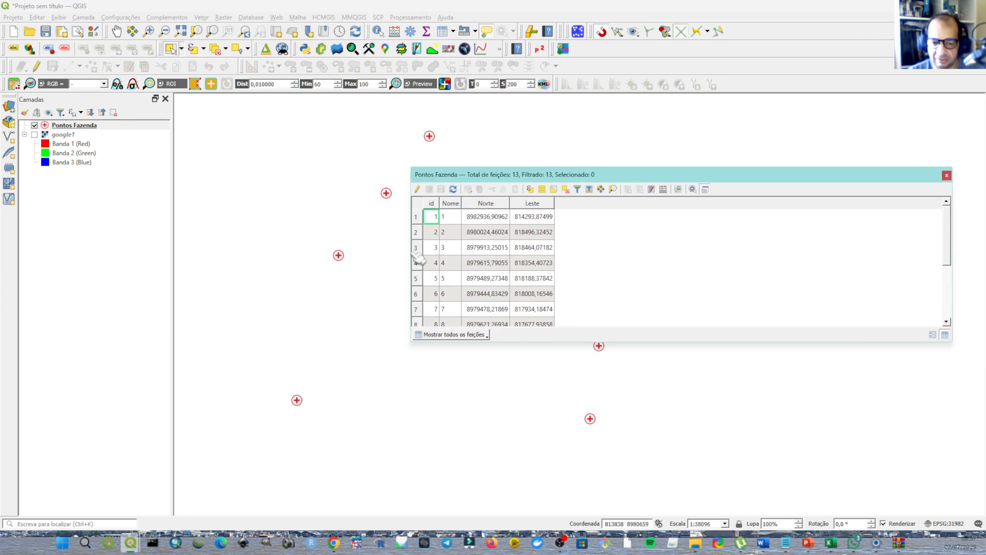
drag(409, 252, 700, 257)
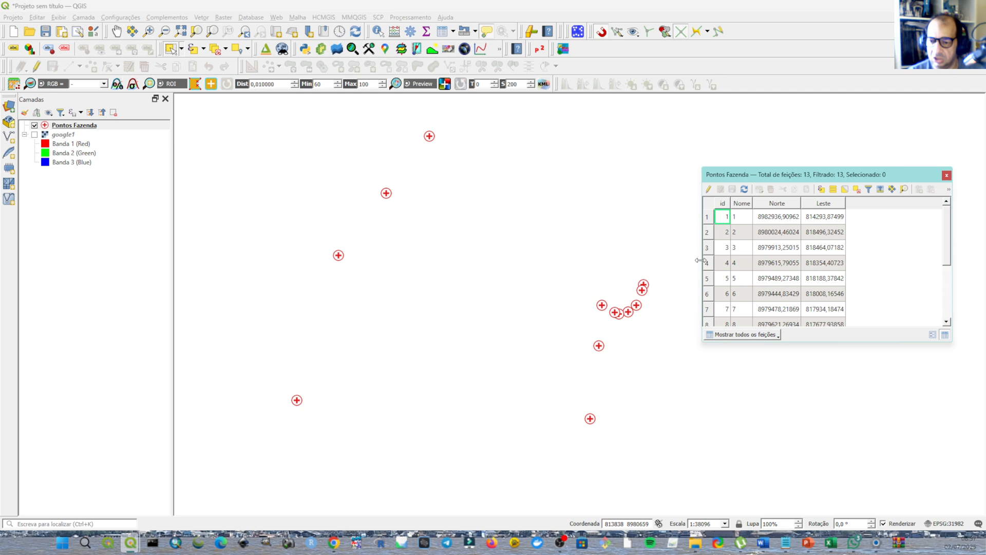
drag(768, 342, 769, 455)
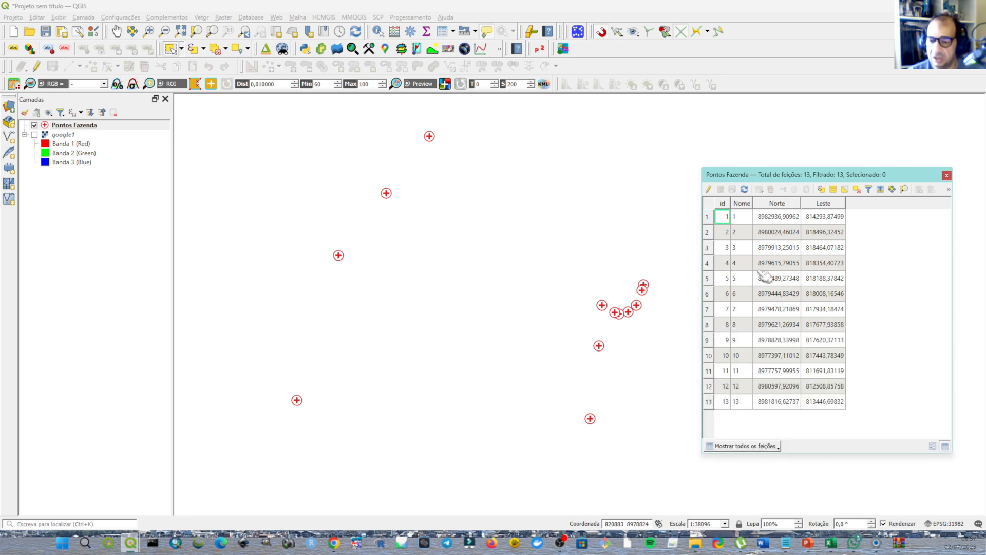
Select records 1 to 11 one after another in the attribute table to locate each point on the map, and clear the selection.
click(708, 217)
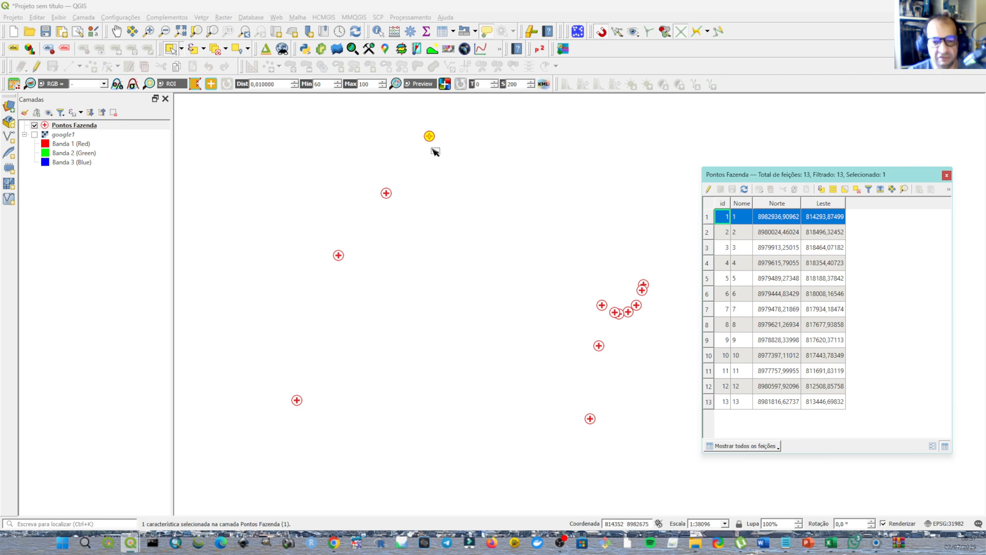
click(708, 232)
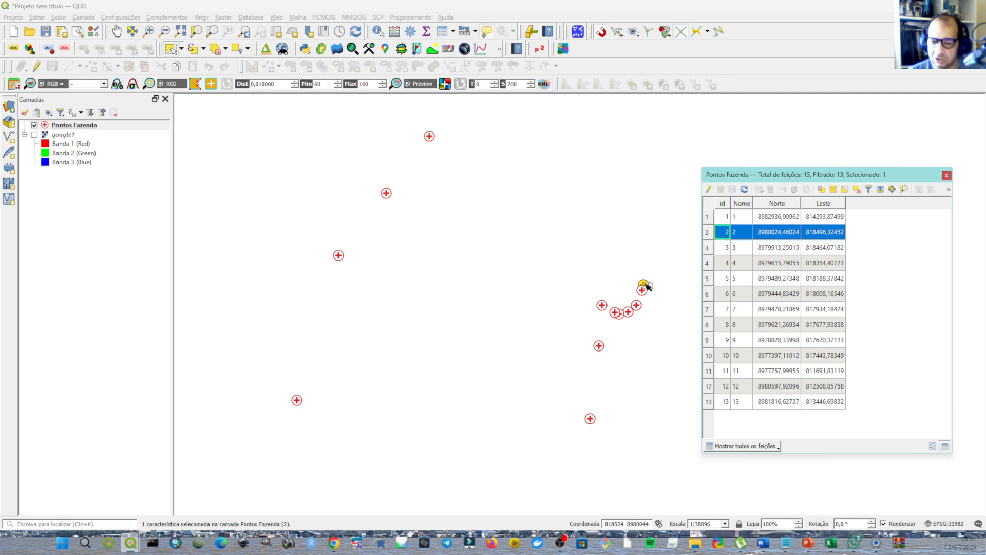
click(708, 247)
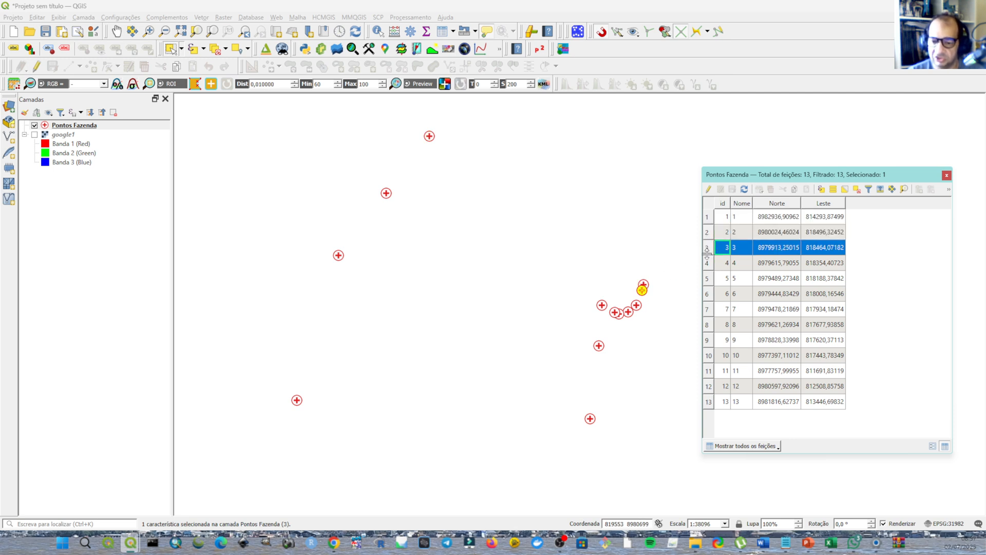
click(708, 263)
click(708, 278)
click(707, 294)
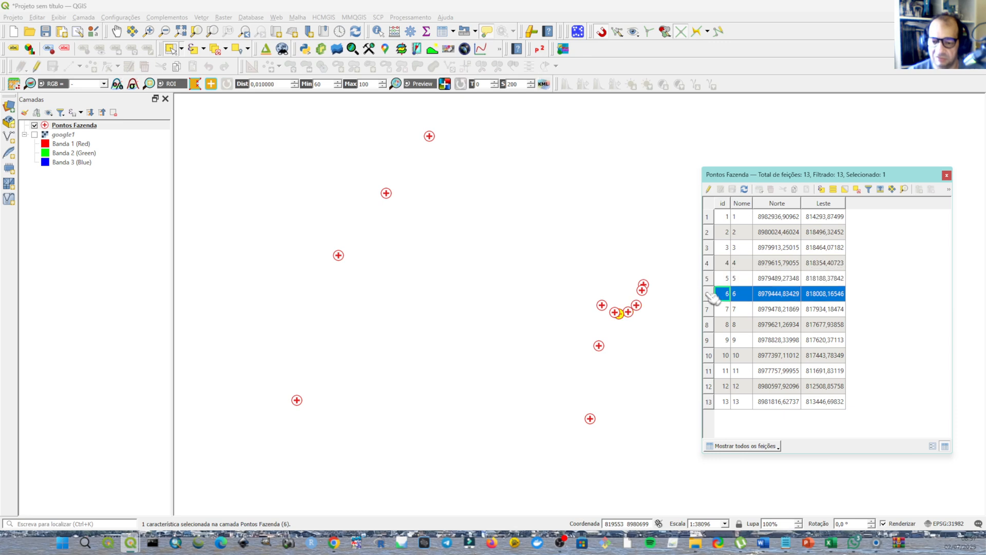
click(709, 309)
click(709, 324)
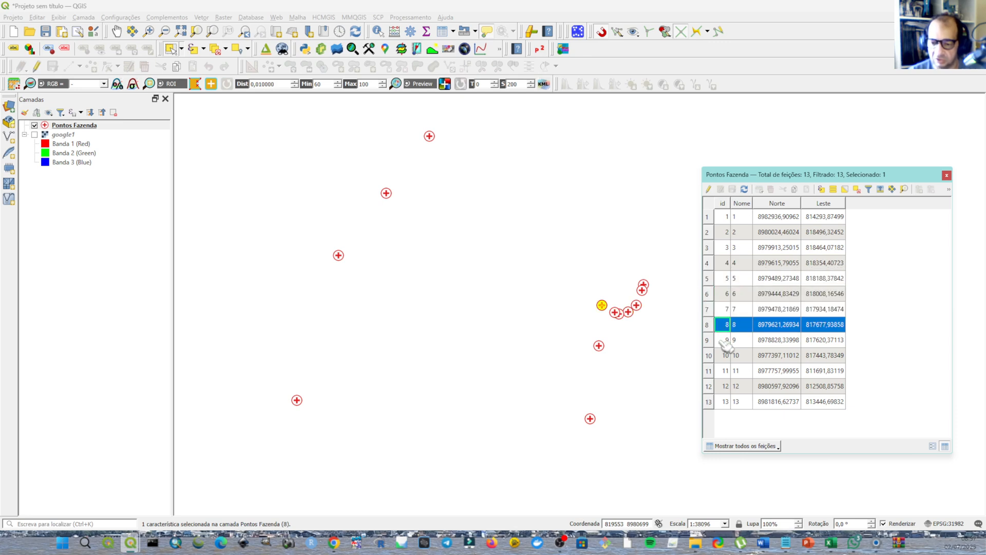
click(719, 340)
click(720, 355)
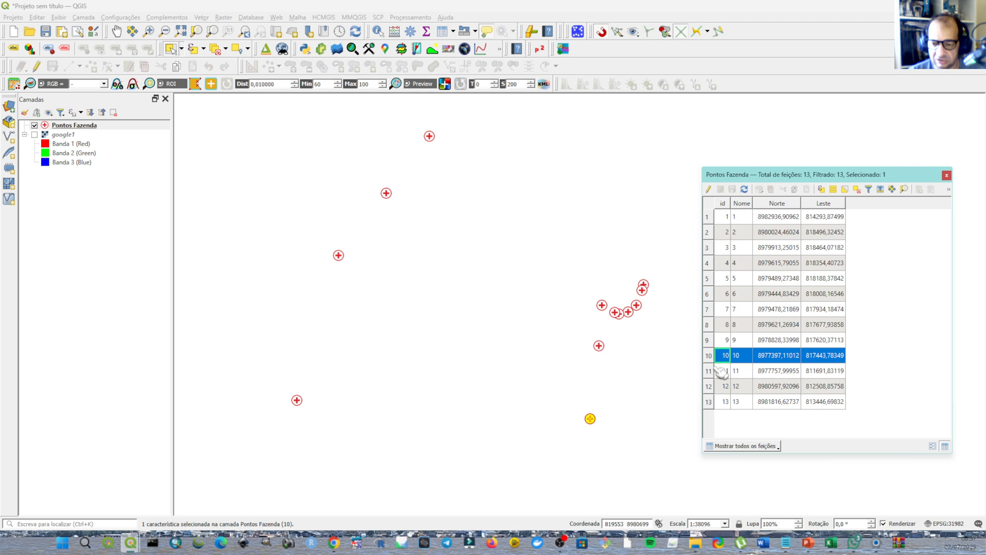
click(719, 371)
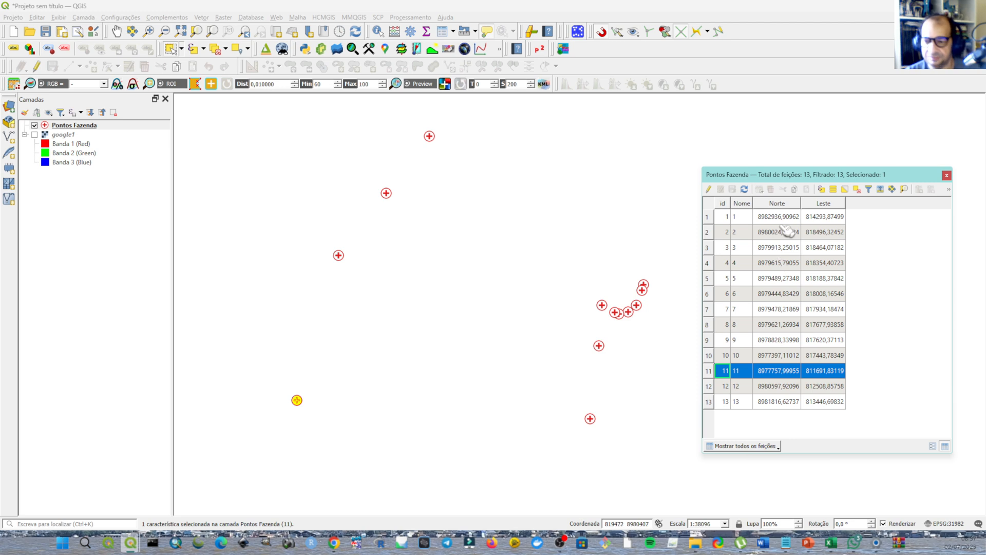
click(857, 190)
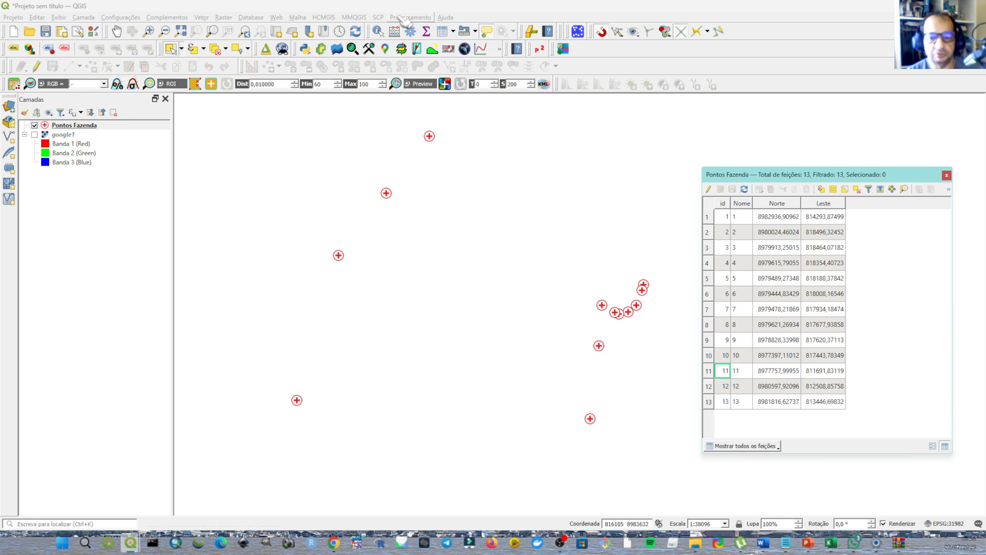
Start a new shapefile layer and set its file name to LimiteFaz_Linha in the tutorial folder.
click(91, 18)
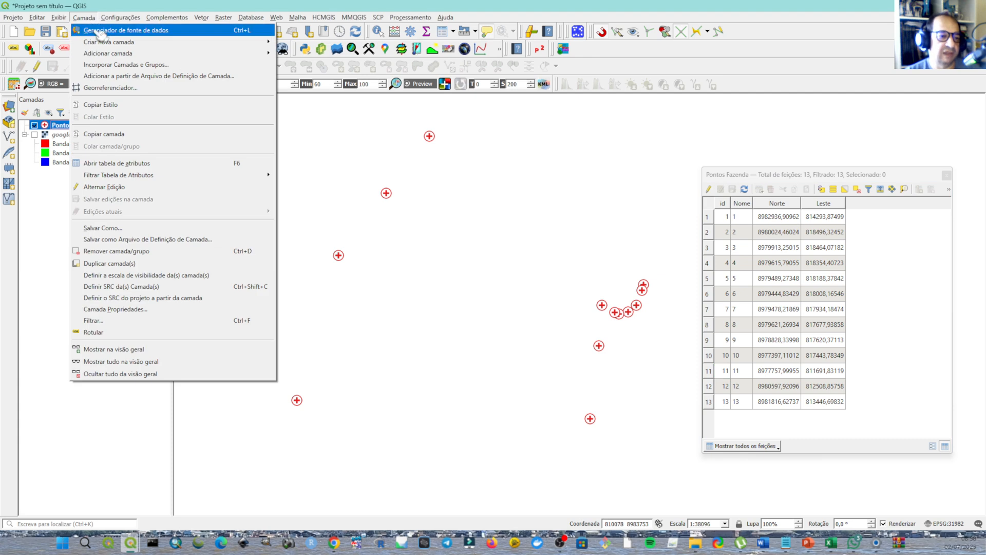
mouse_move(103, 42)
click(339, 55)
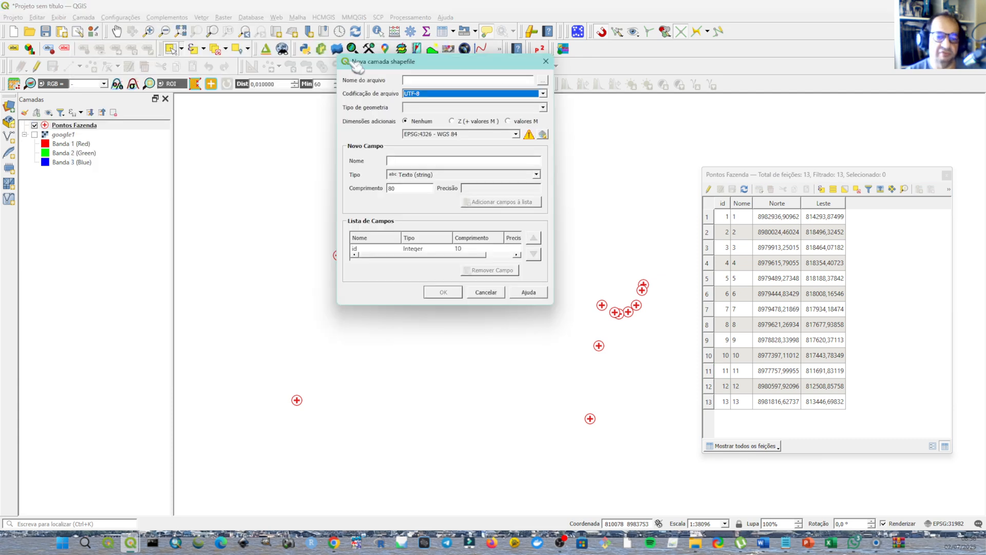
click(542, 80)
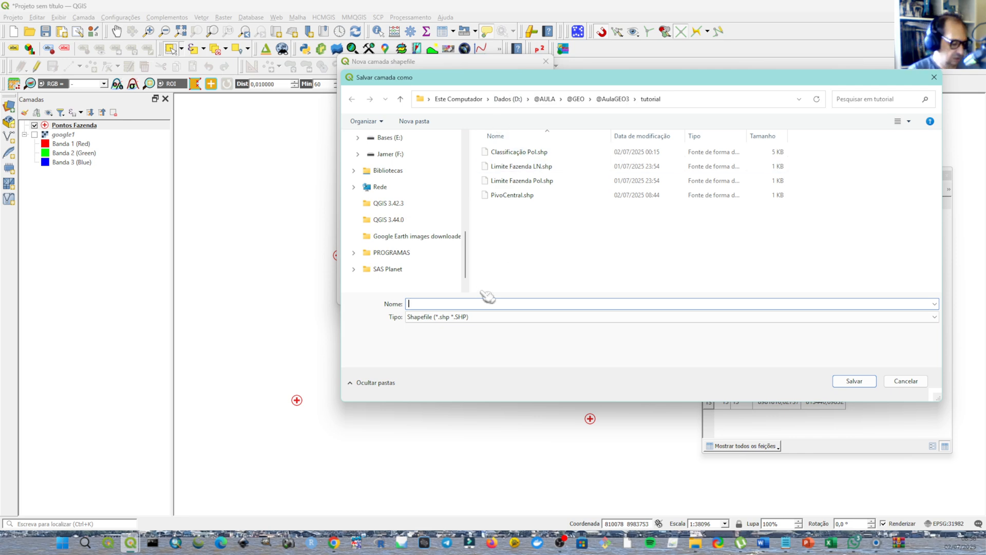
text(Limite)
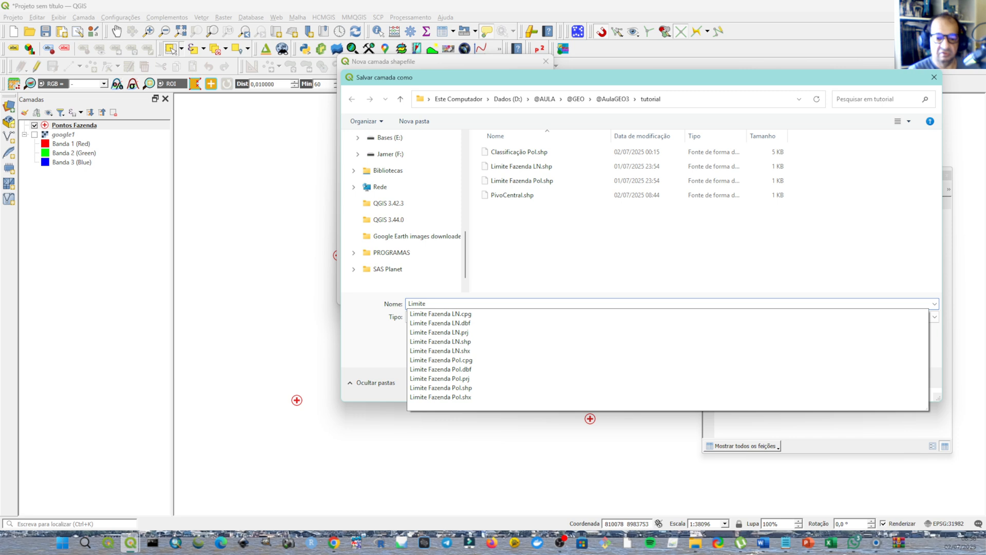
text(Faz_Linha)
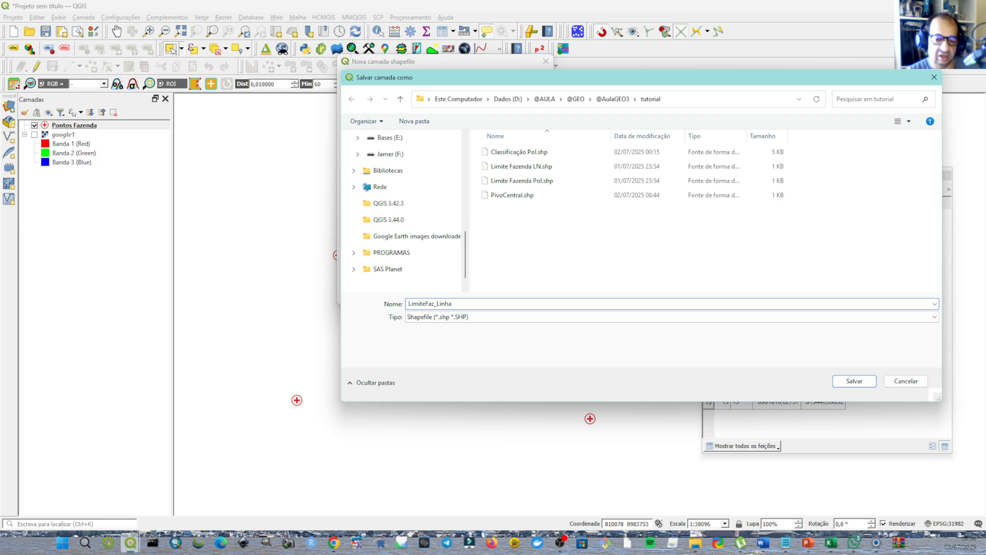
key(Return)
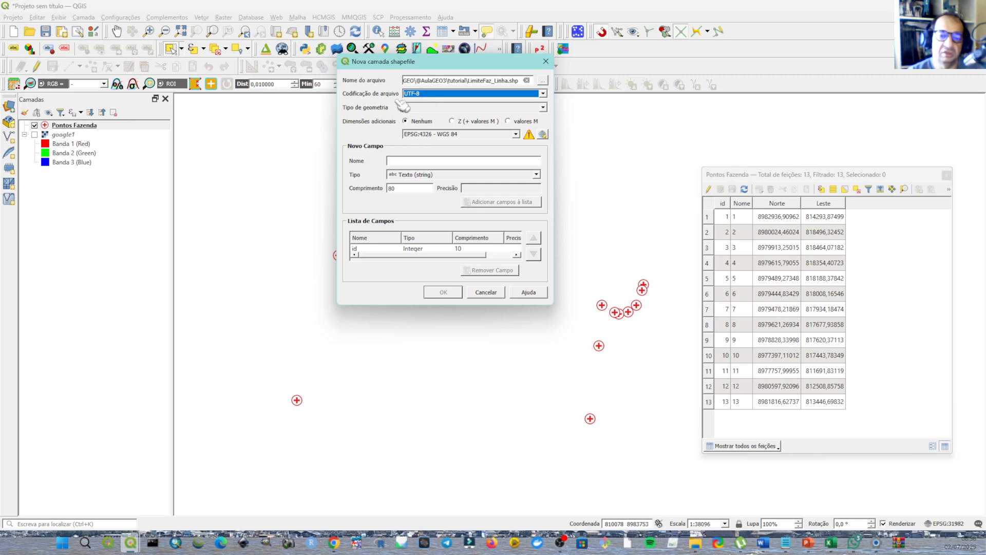
Create the new shapefile with String de linha geometry and the project CRS EPSG:31982 - SIRGAS 2000 / UTM zone 22S.
click(436, 108)
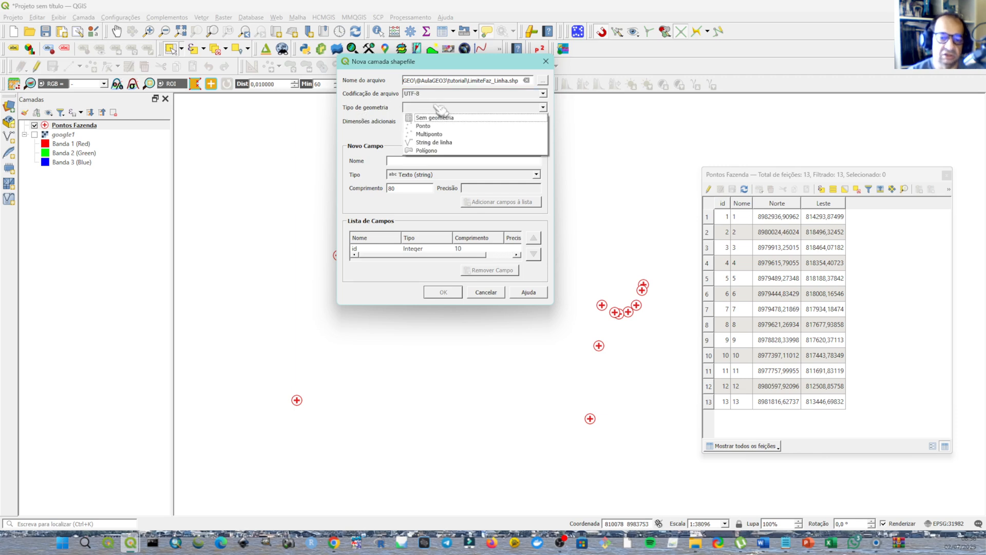
click(454, 146)
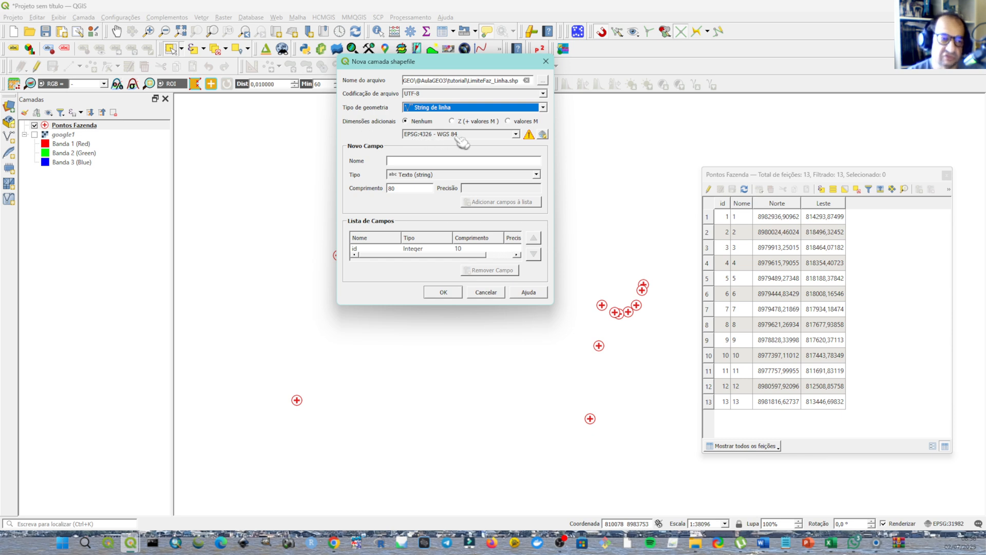
mouse_move(462, 139)
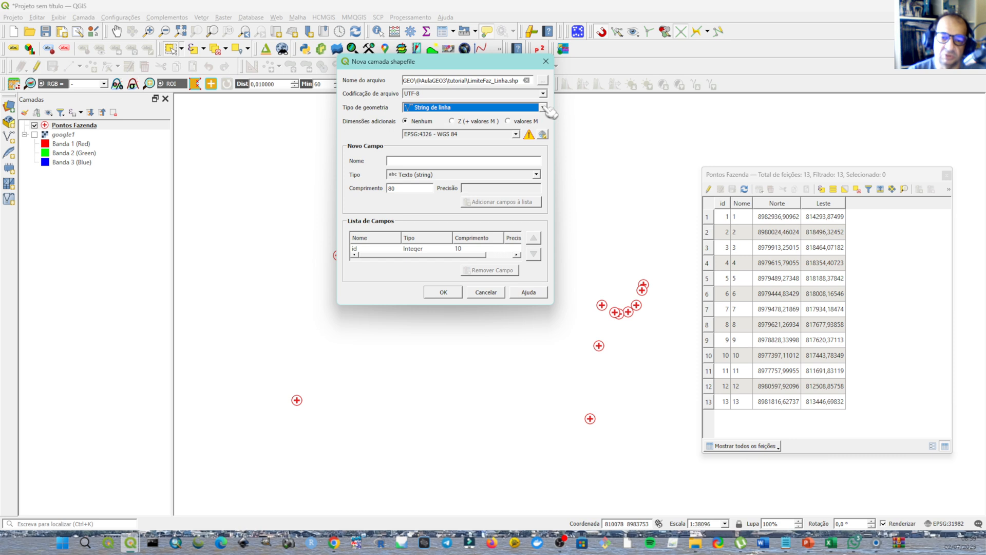
click(516, 134)
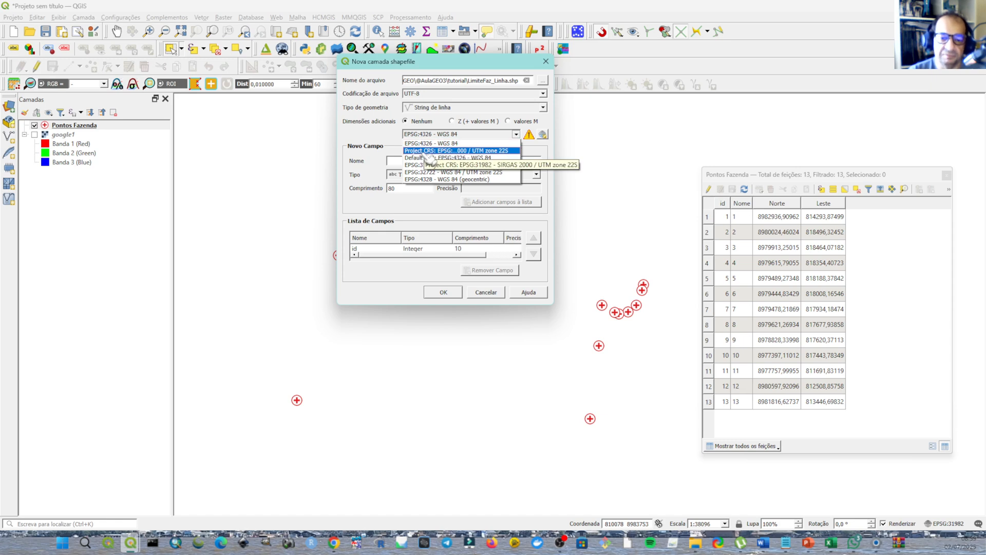
click(454, 151)
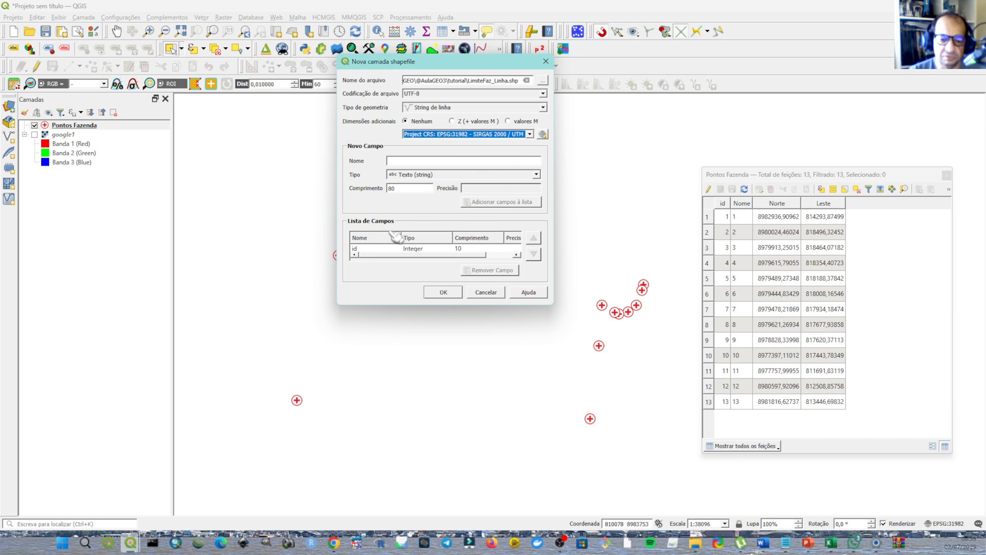
click(443, 293)
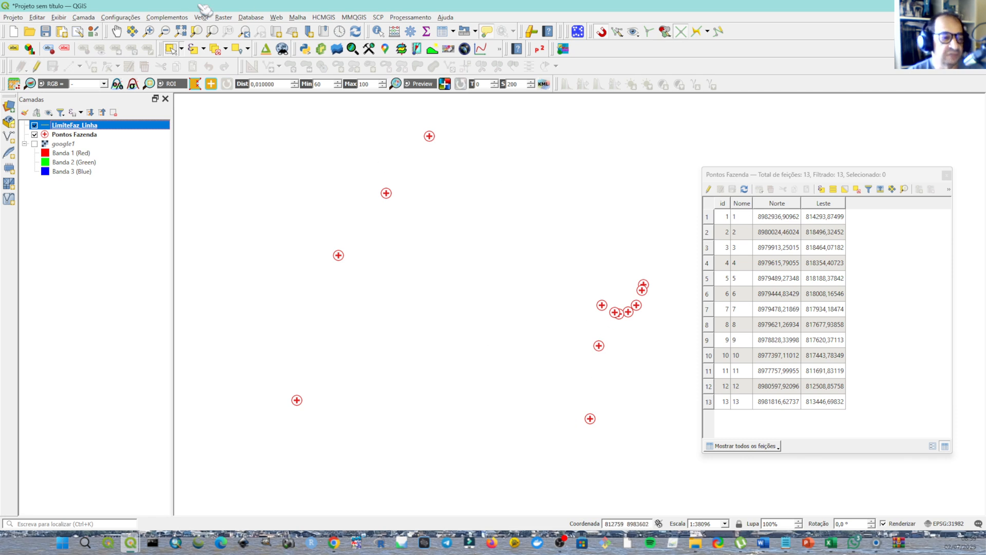
In the project's snapping options, disable snapping for LimiteFaz_Linha and keep it enabled for Pontos Fazenda.
click(21, 19)
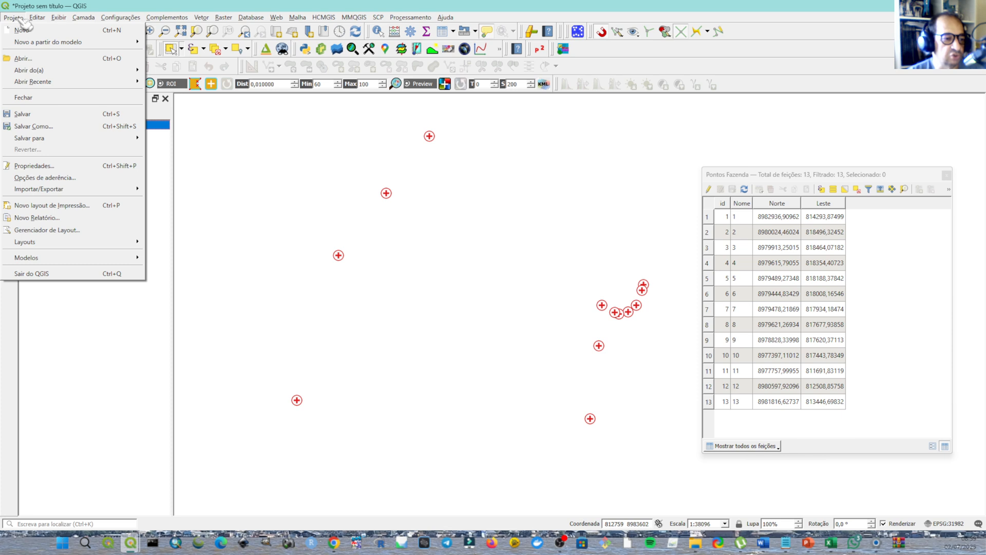
click(57, 177)
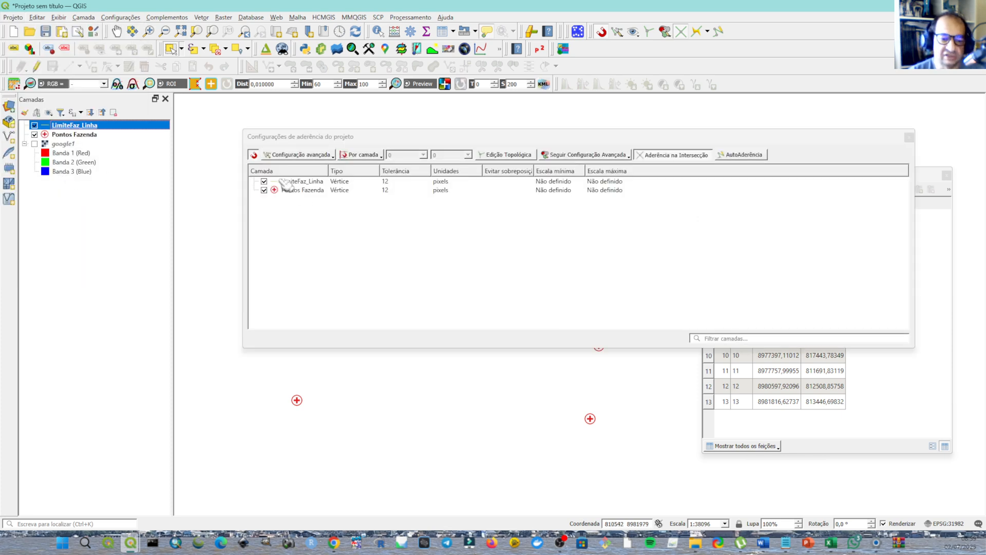
click(264, 182)
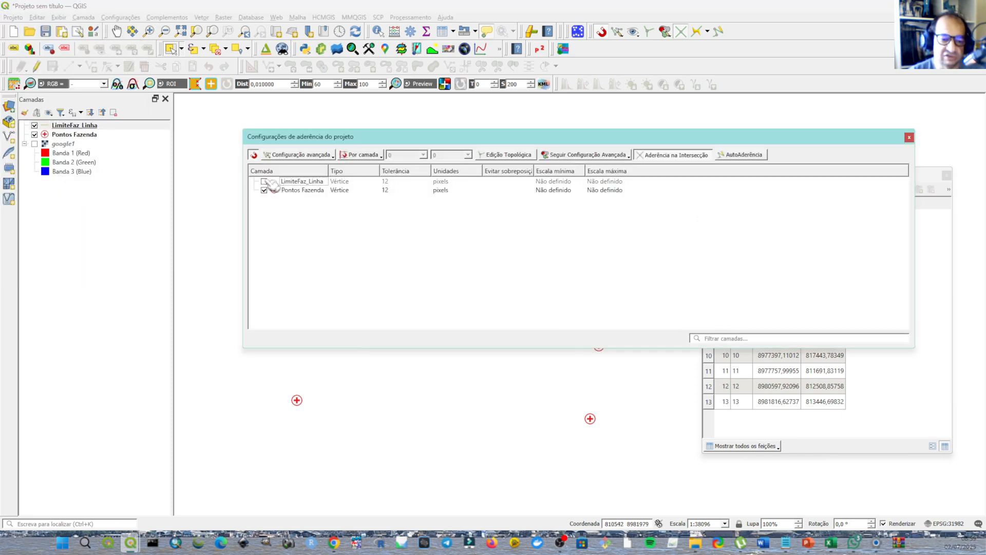
click(318, 161)
click(316, 195)
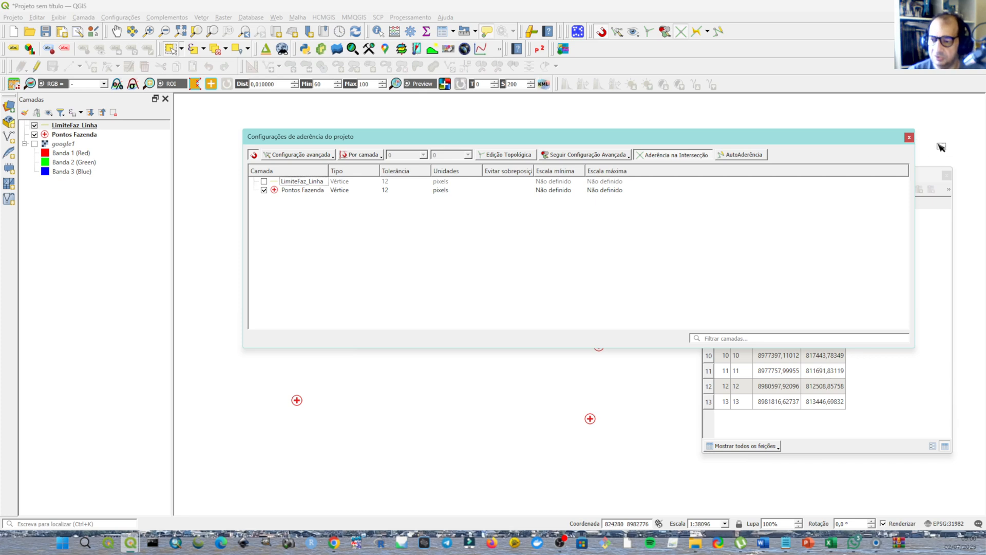
click(909, 137)
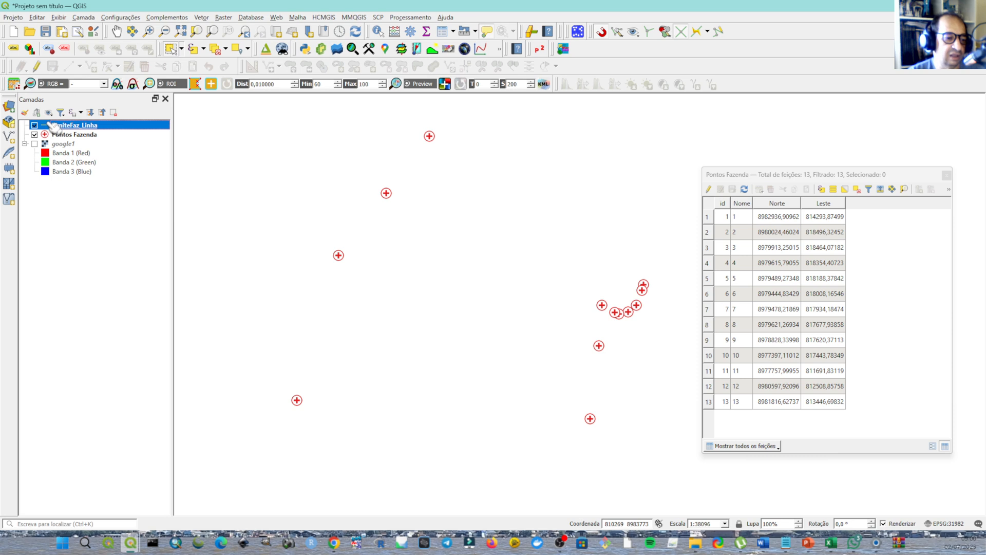
Put LimiteFaz_Linha in edit mode and draw a new line's first segment, snapped from point 1 to point 2.
click(38, 67)
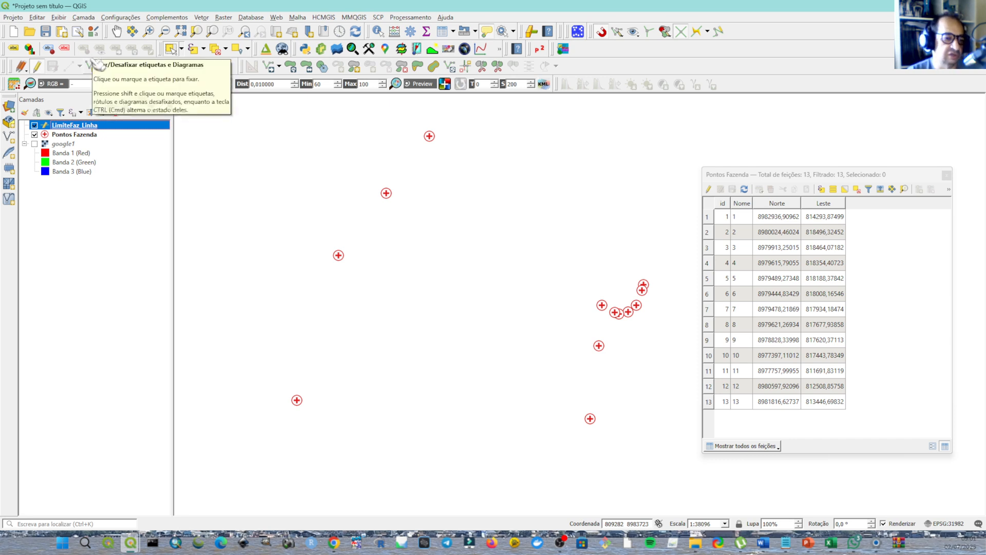
click(90, 64)
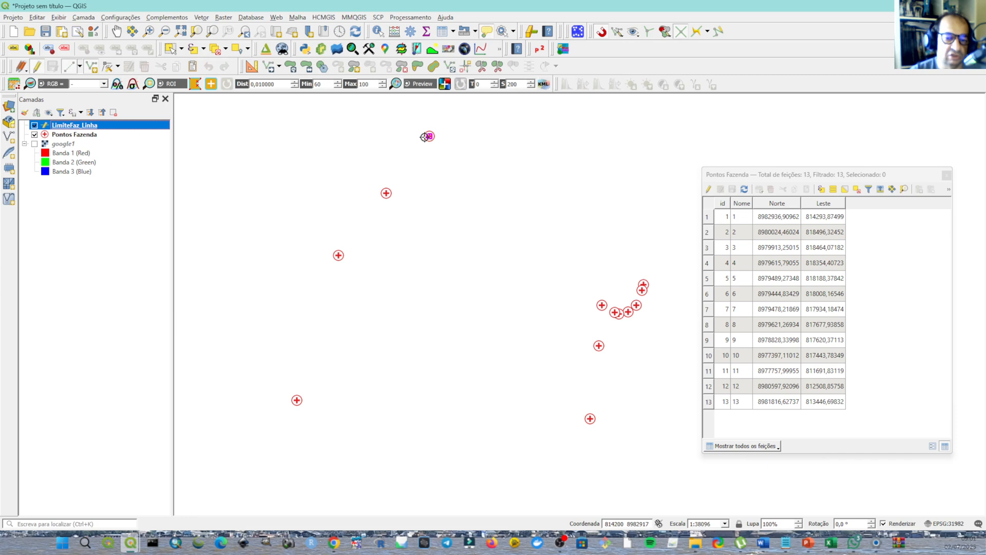
click(429, 136)
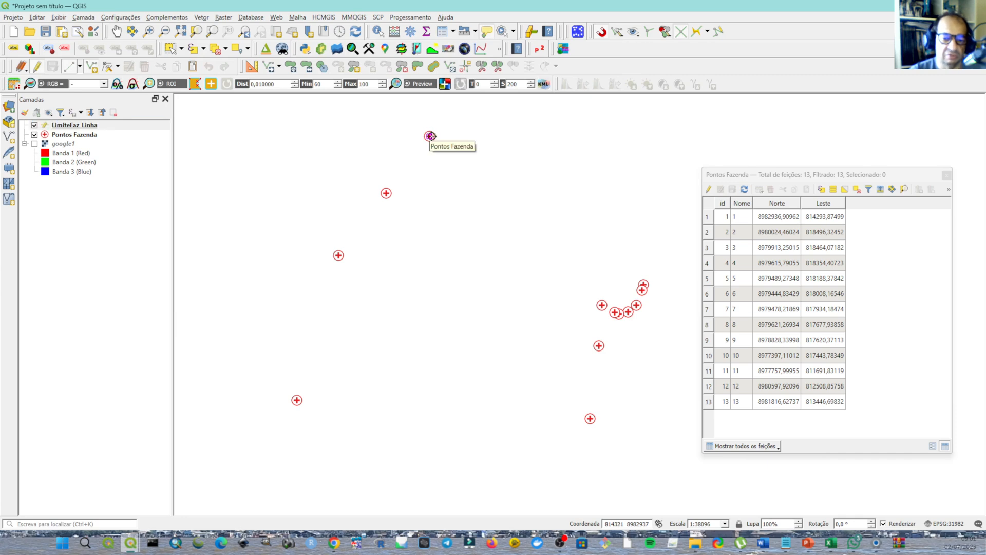
scroll(660, 264, up, 2)
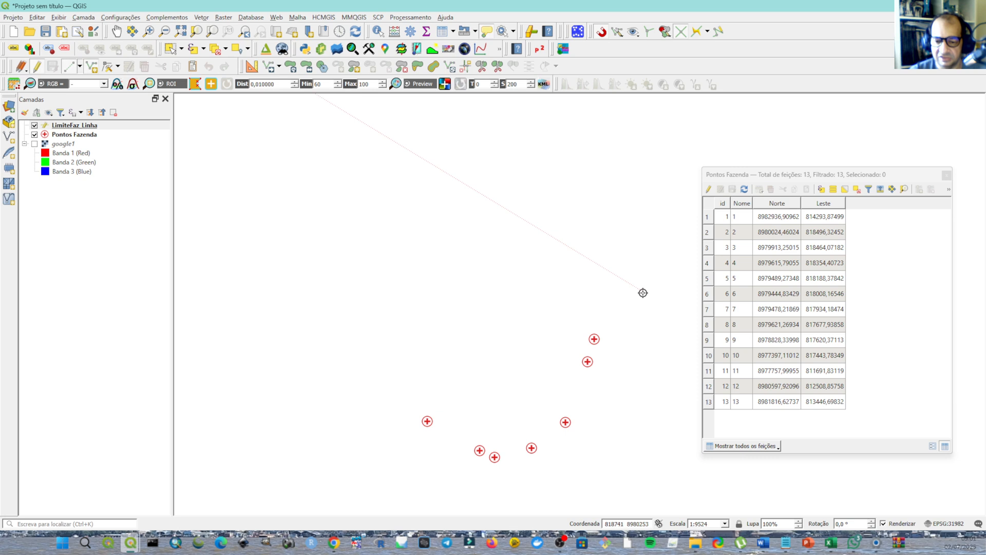
drag(642, 291, 602, 207)
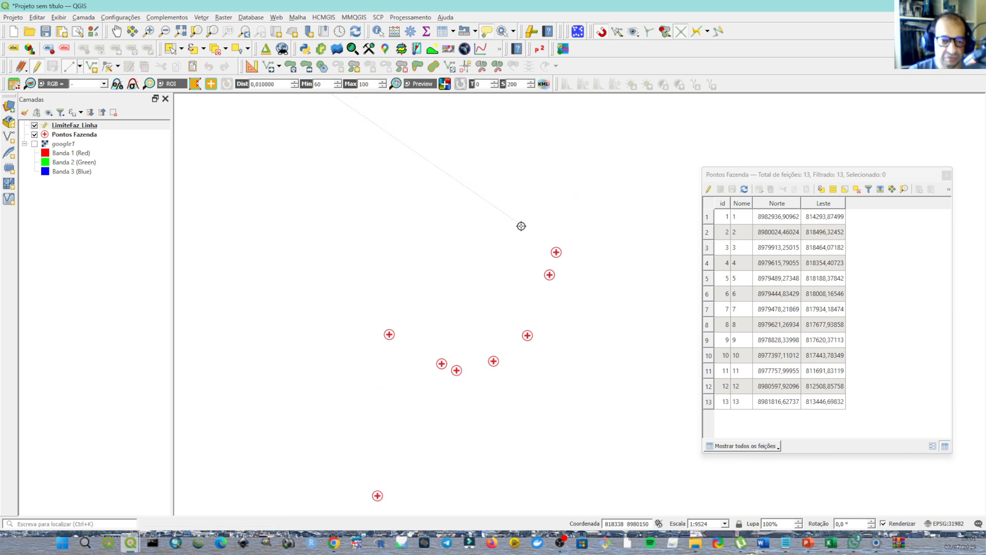
drag(430, 215, 381, 158)
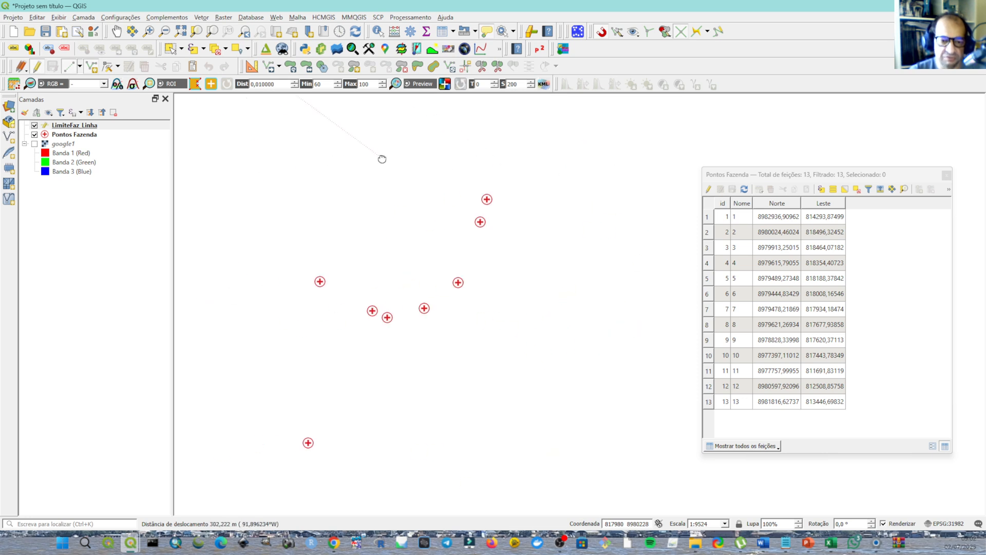
scroll(380, 161, up, 1)
scroll(380, 163, down, 3)
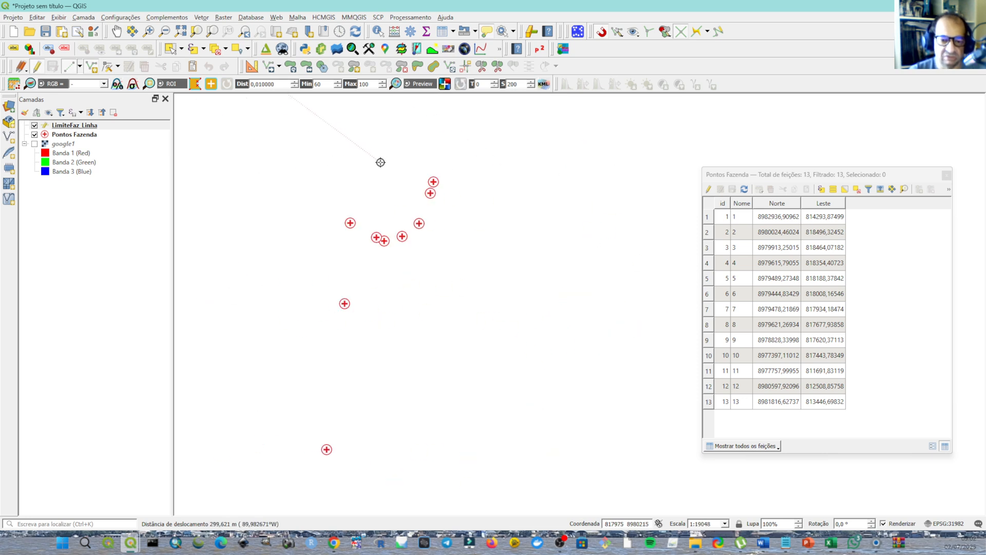
scroll(381, 162, up, 1)
scroll(380, 162, down, 1)
scroll(380, 162, up, 2)
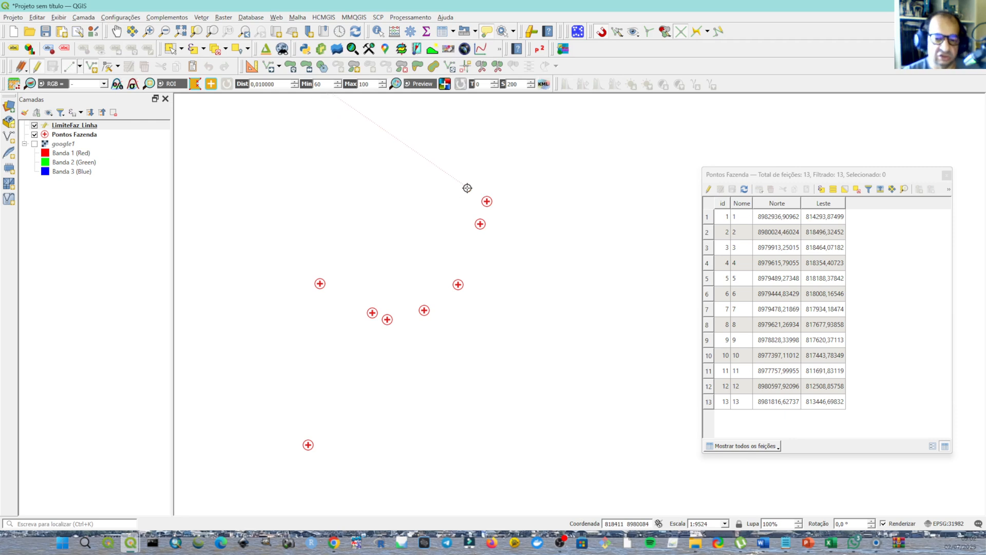
click(486, 200)
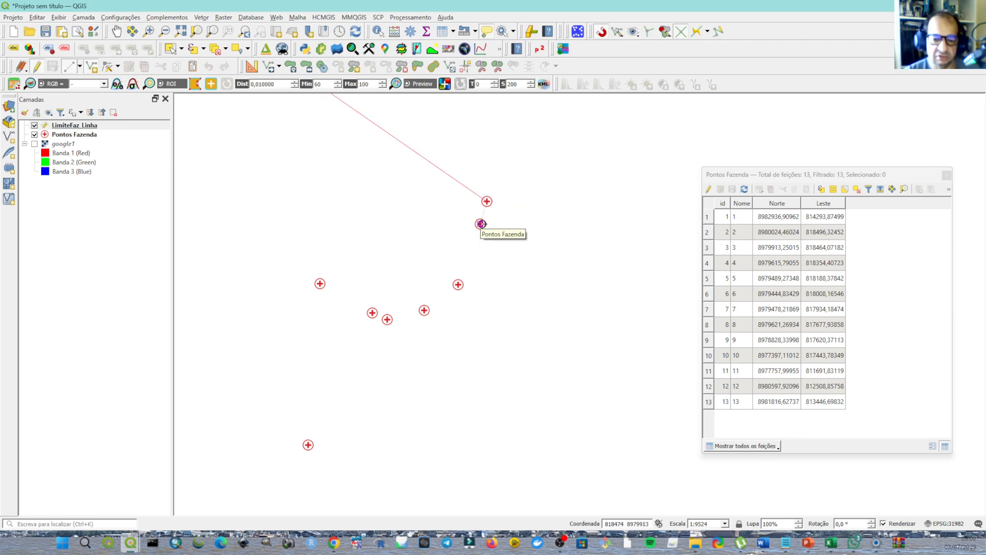
Continue the boundary line by snapping vertices in order to points 3 through 9.
click(480, 224)
click(458, 284)
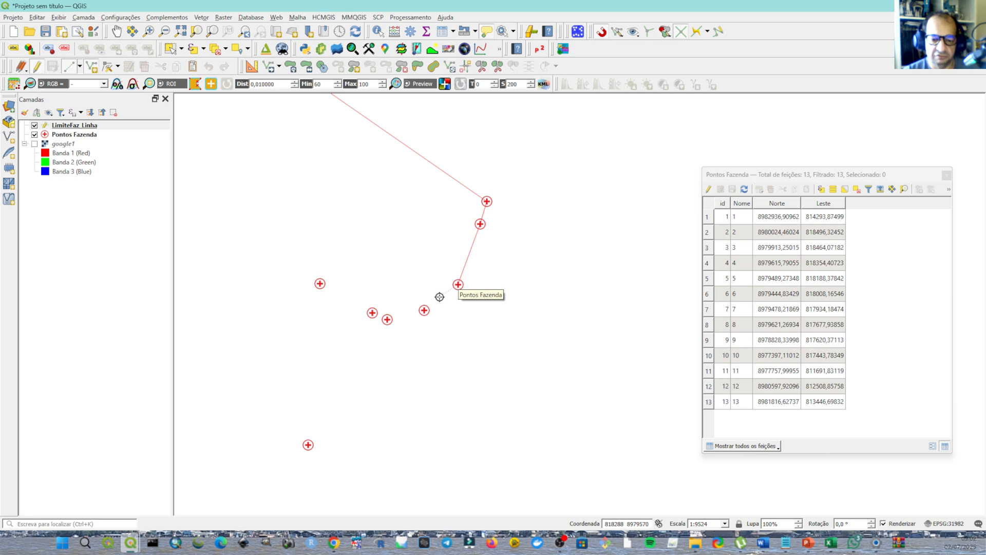
click(424, 310)
click(388, 319)
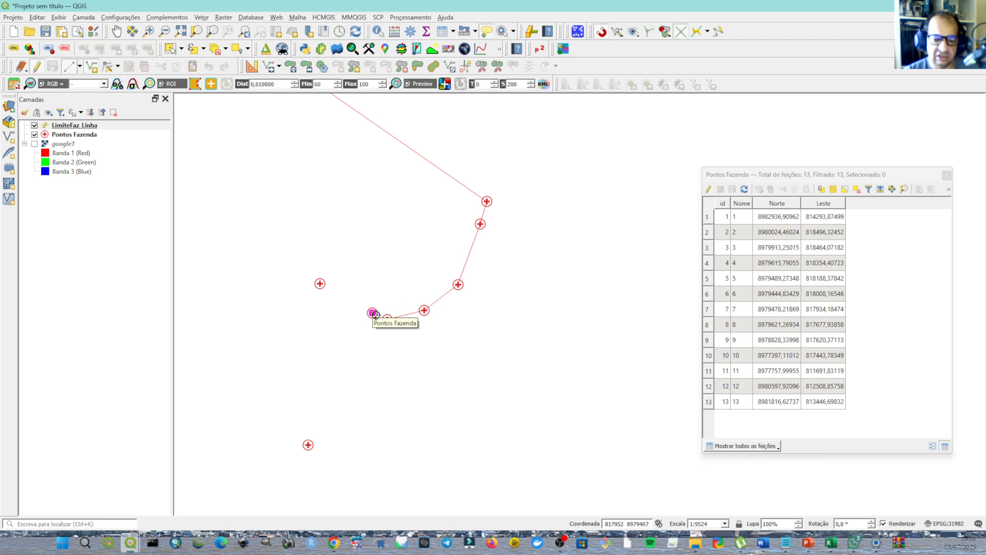
click(372, 312)
click(320, 283)
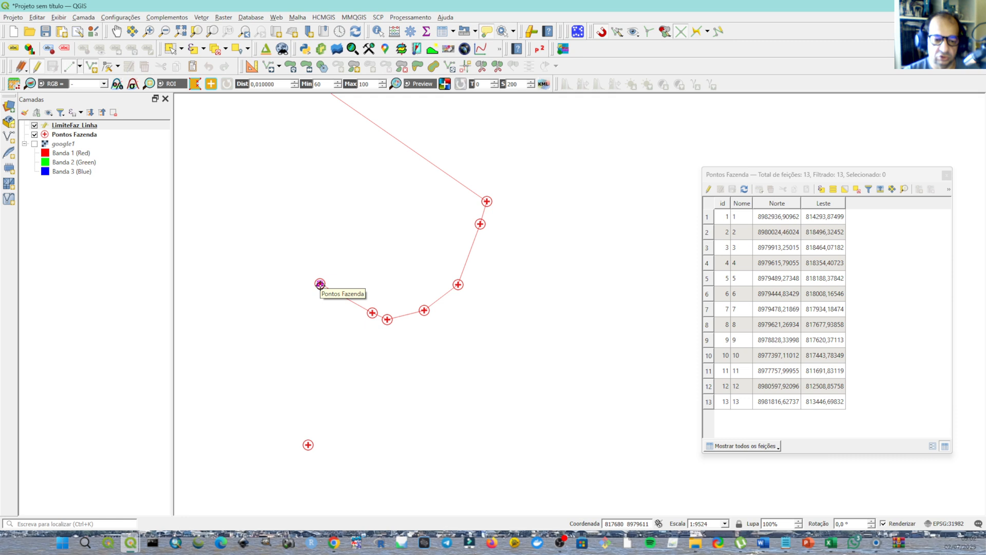
click(308, 445)
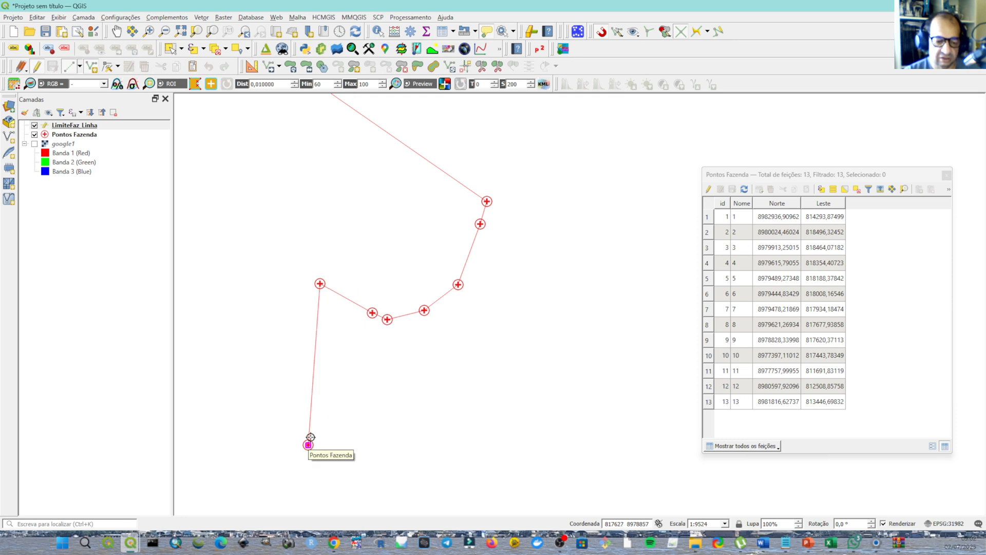
Extend the boundary line through points 10, 11, 12 and 13, and close it on point 1.
scroll(360, 411, down, 1)
drag(357, 409, 573, 235)
click(565, 244)
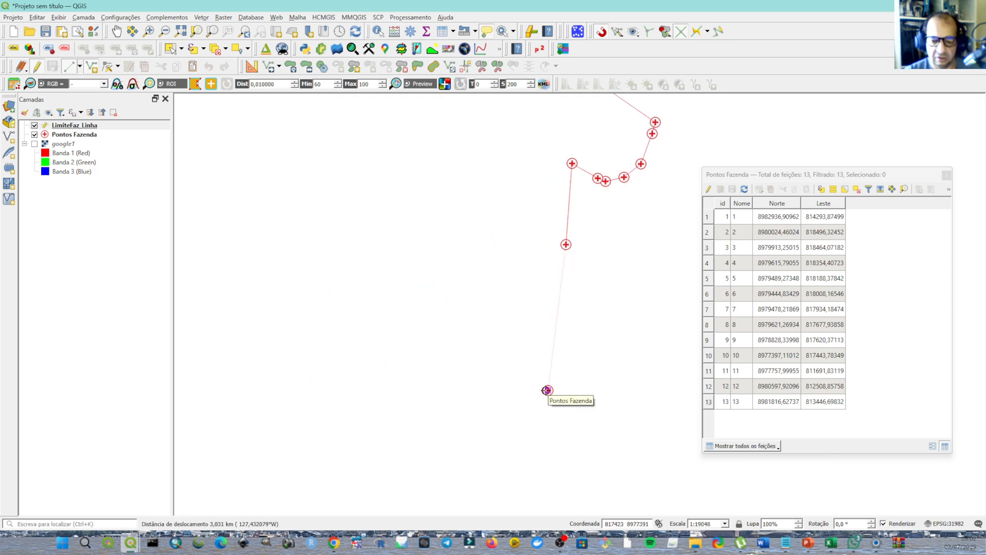
click(548, 391)
scroll(455, 366, down, 2)
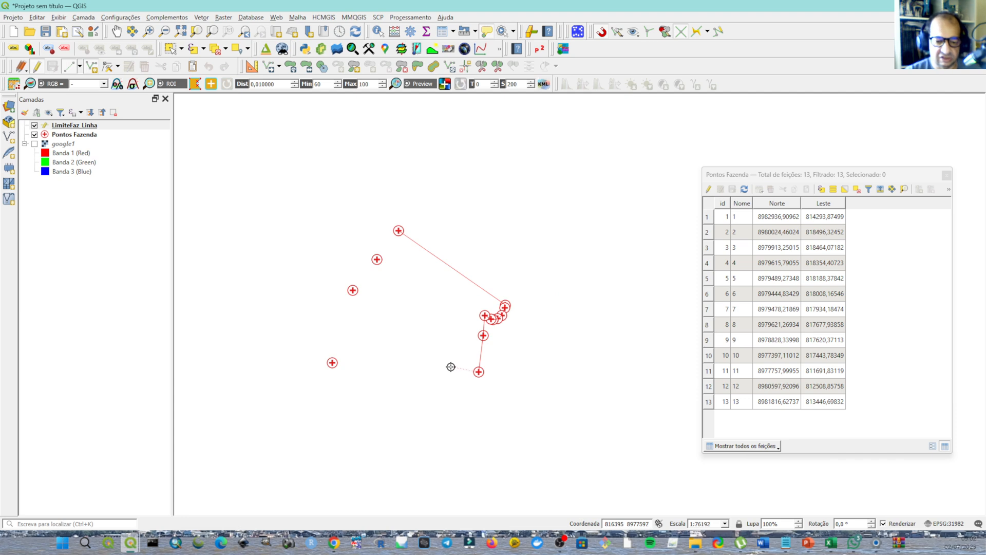
click(332, 363)
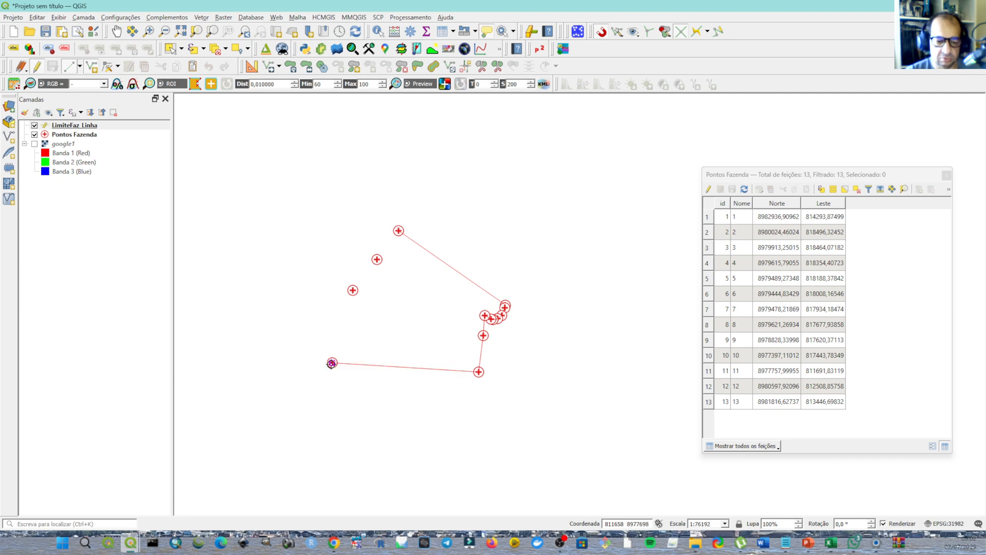
click(352, 290)
click(377, 260)
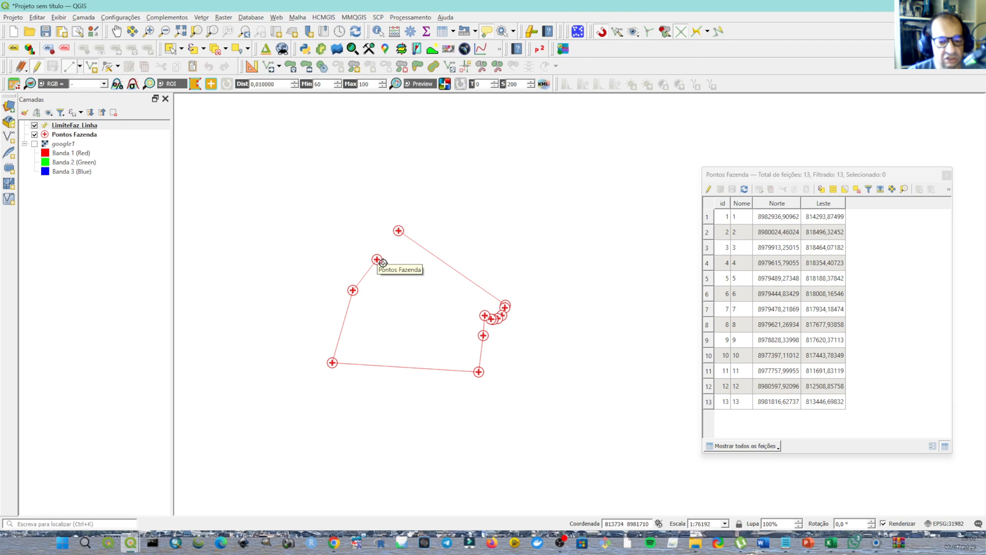
click(398, 230)
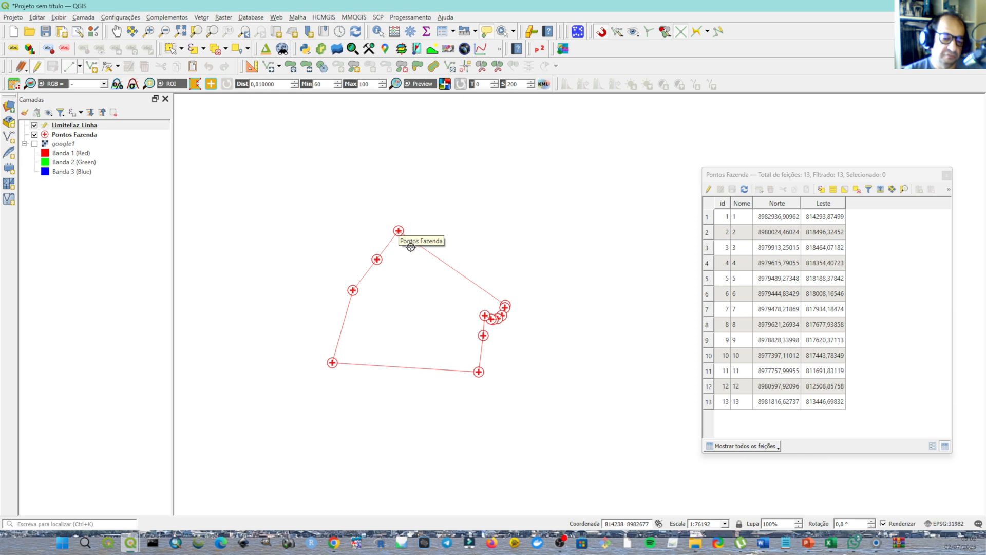
Finish the boundary line with id 1 and end editing of LimiteFaz_Linha, keeping the new feature.
right_click(421, 212)
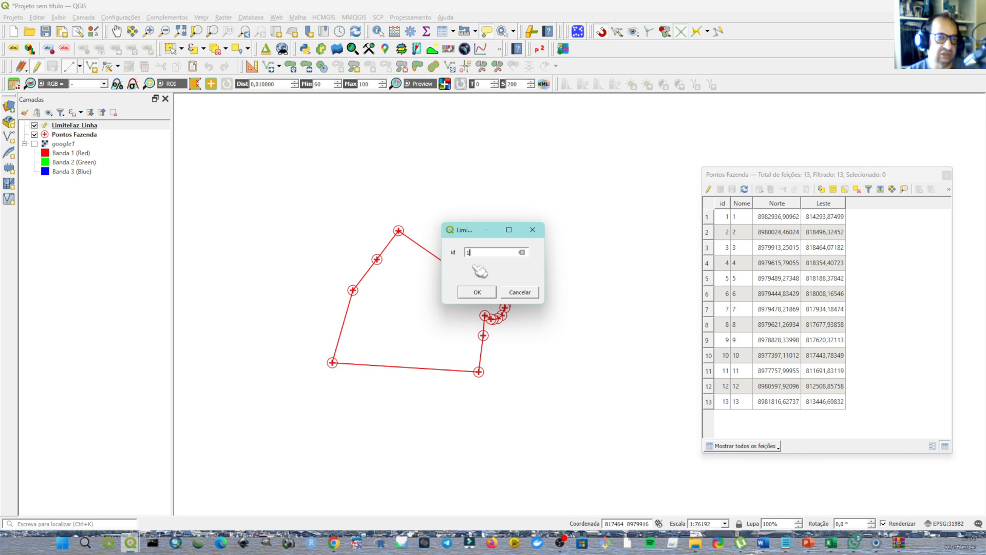
click(477, 292)
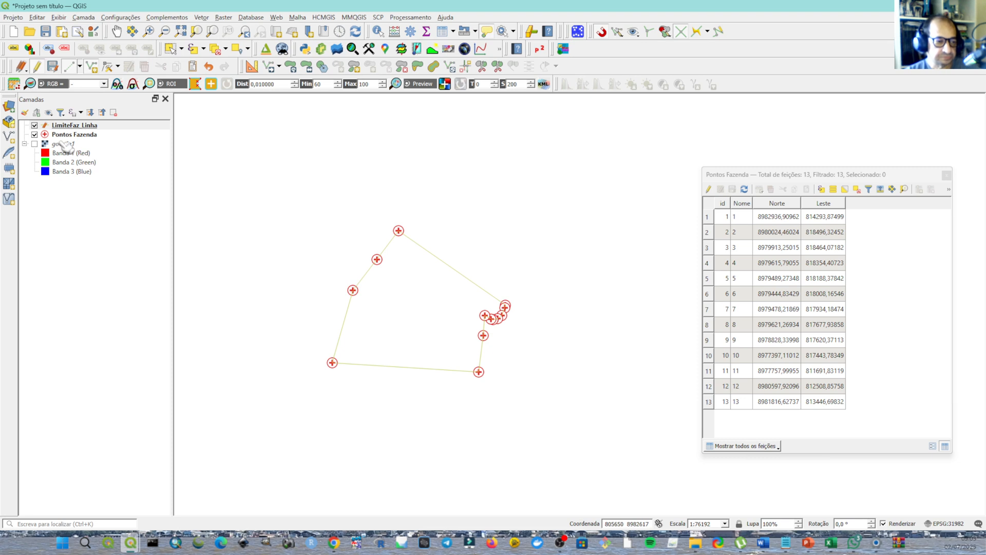
click(37, 67)
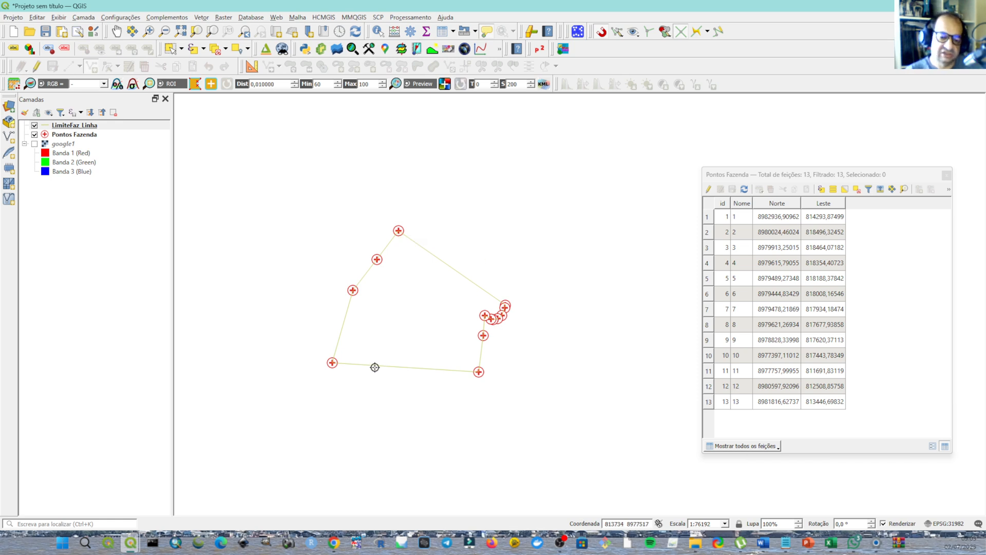
Open the attribute table of LimiteFaz_Linha and move its window up over the map.
click(90, 125)
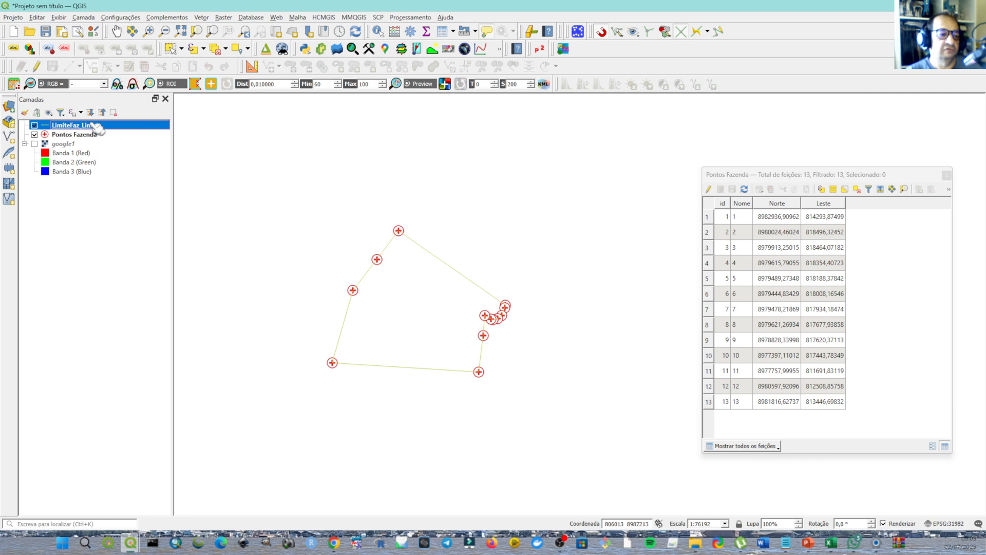
right_click(92, 125)
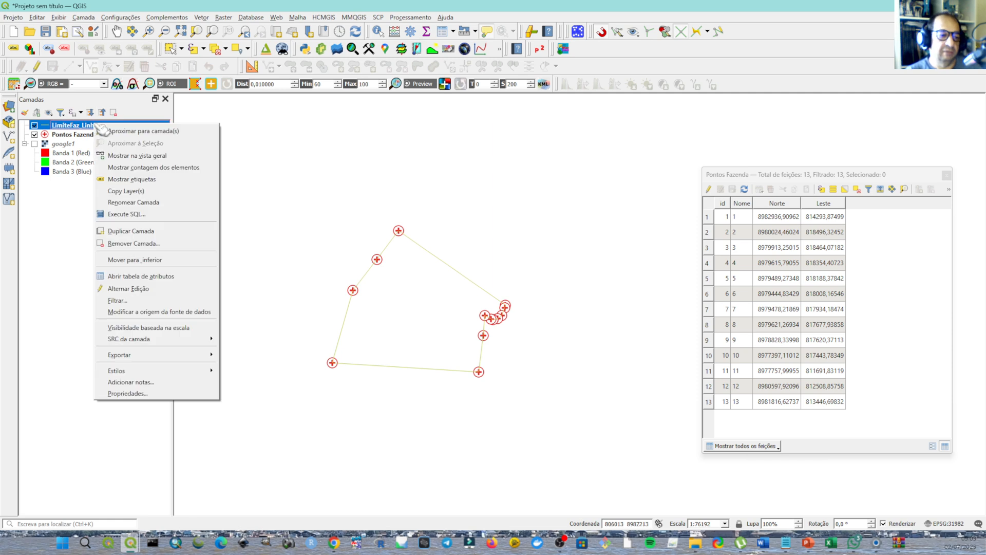
click(139, 275)
drag(344, 285, 356, 173)
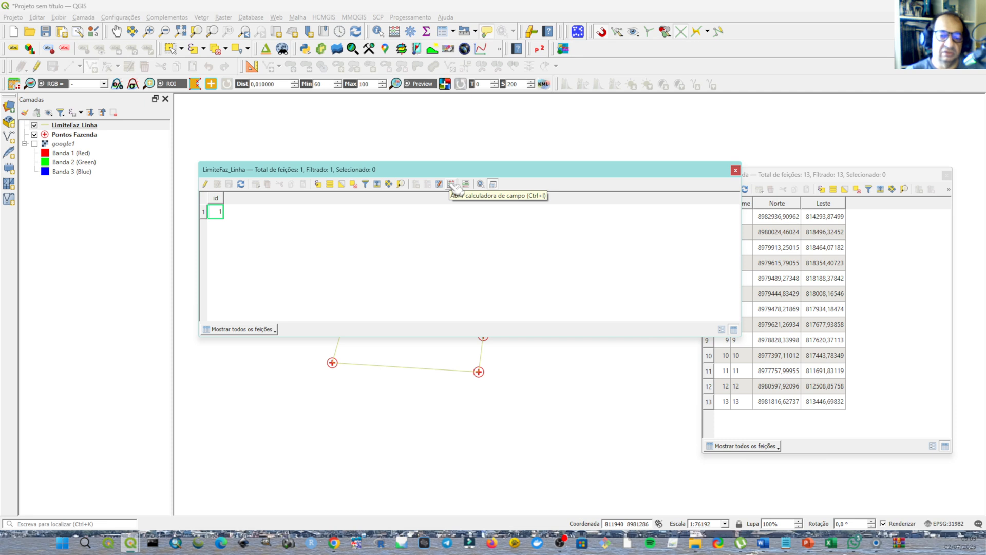
Enable editing in the LimiteFaz_Linha attribute table and open the field calculator at the new field's name.
click(205, 184)
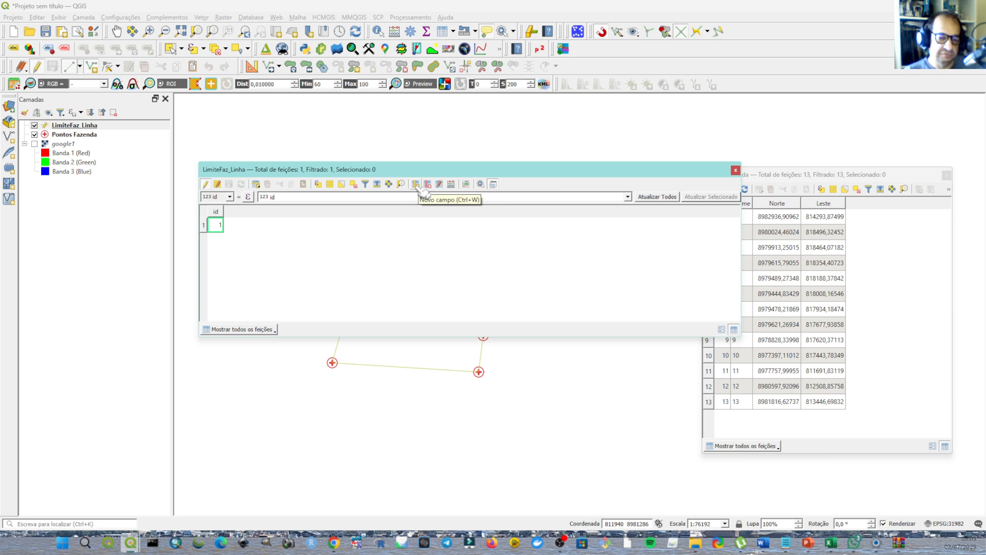
click(451, 184)
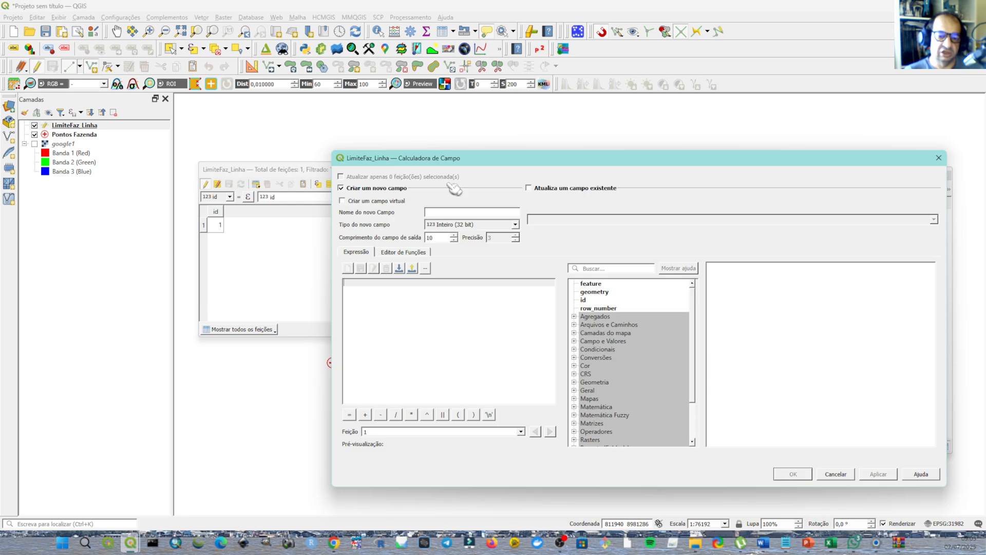
click(438, 209)
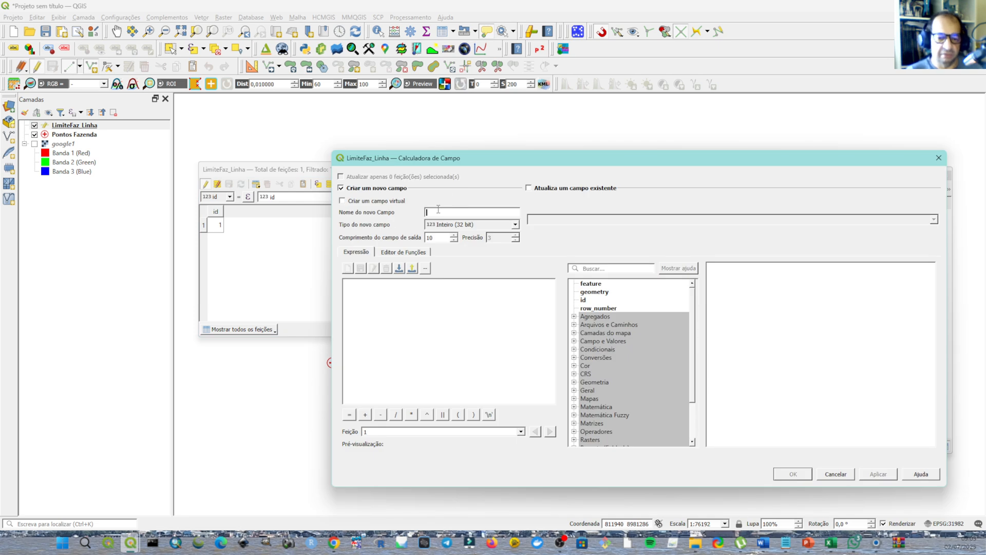
text(Comp)
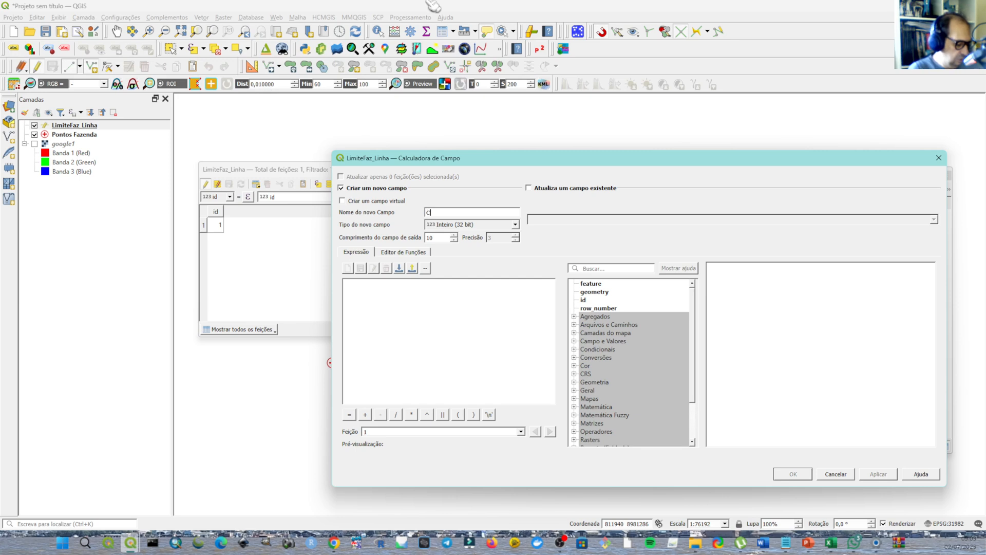
key(BackSpace)
key(BackSpace)
key(BackSpace)
key(BackSpace)
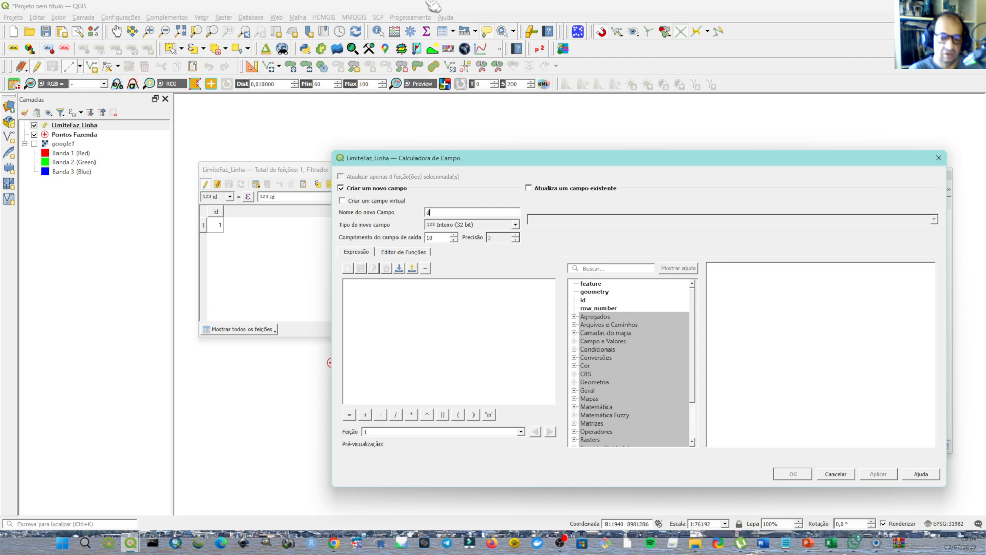
text(FD)
key(BackSpace)
key(BackSpace)
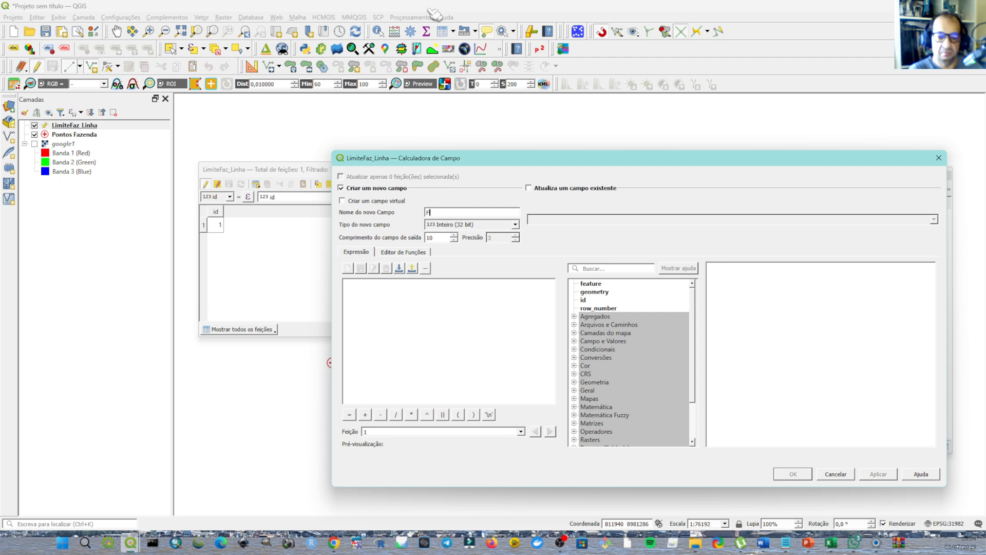
Name the new field DISTANCIA and set its type to Número decimal (real).
text(DU)
text(STAB)
key(BackSpace)
text(NCIA)
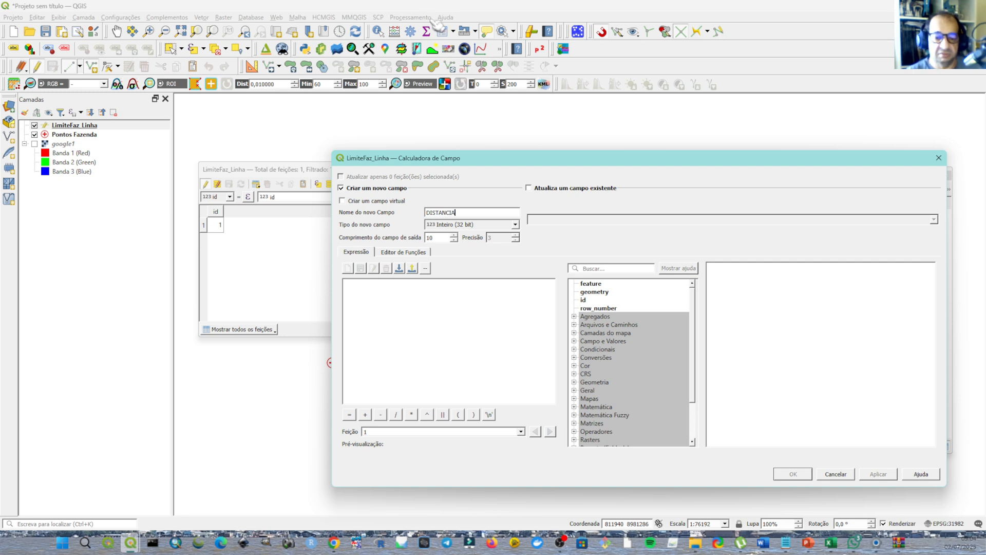
click(465, 226)
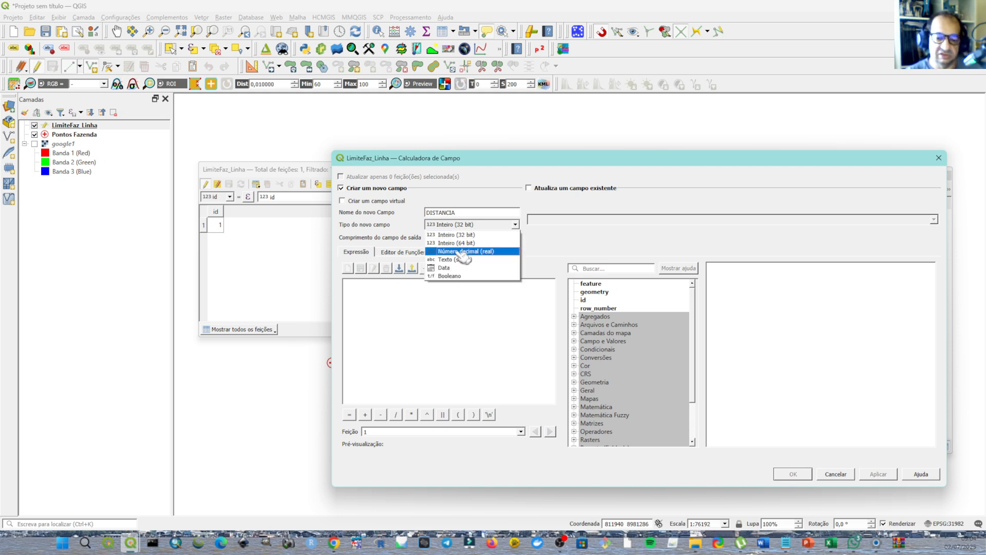
click(462, 252)
Set the DISTANCIA field's output length to 15 and its precision to 2.
key(Tab)
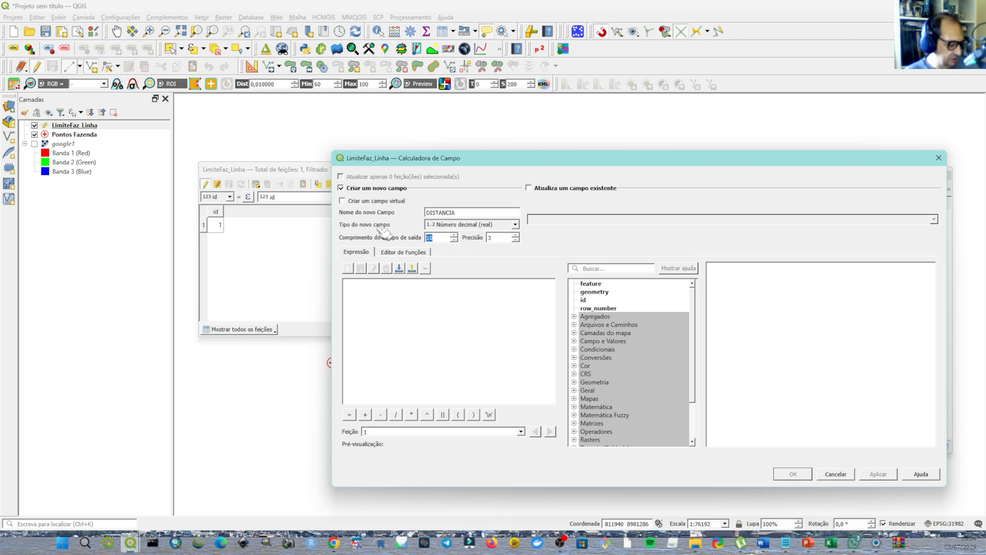
text(15)
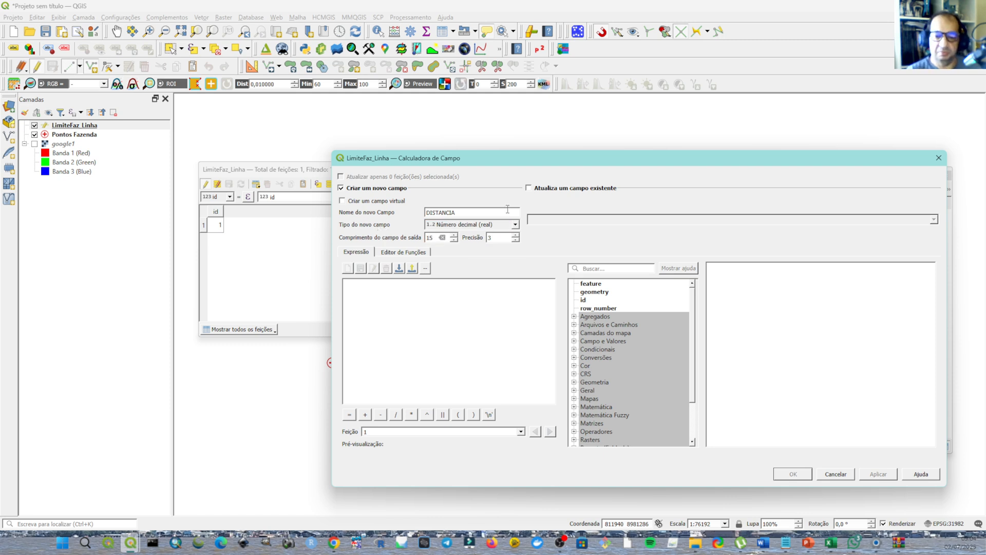
key(Tab)
text(5)
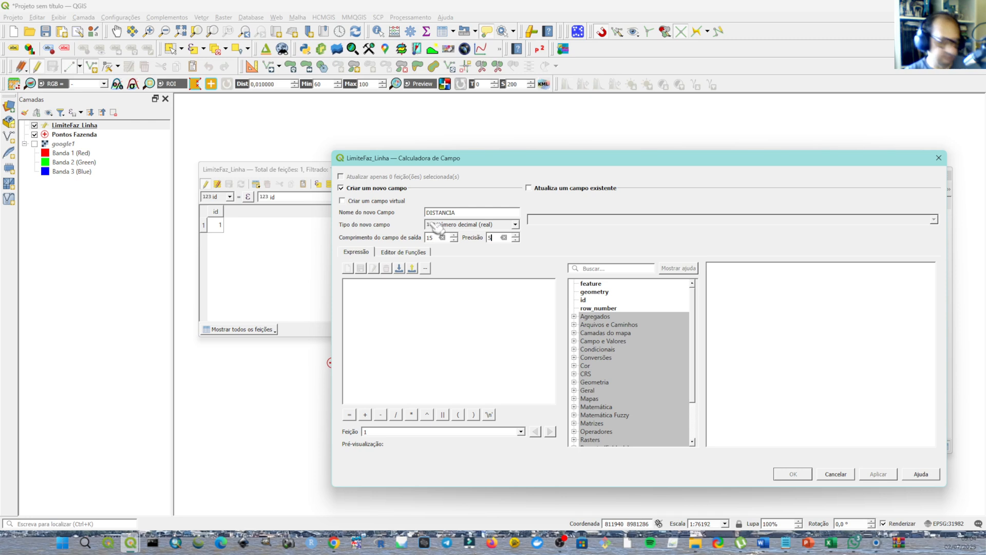
click(465, 312)
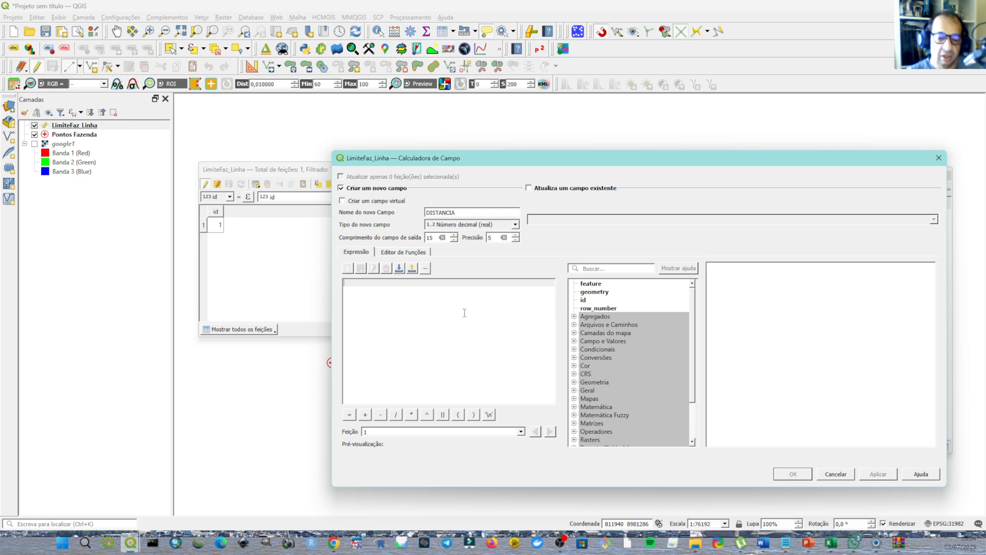
double_click(493, 237)
text(2)
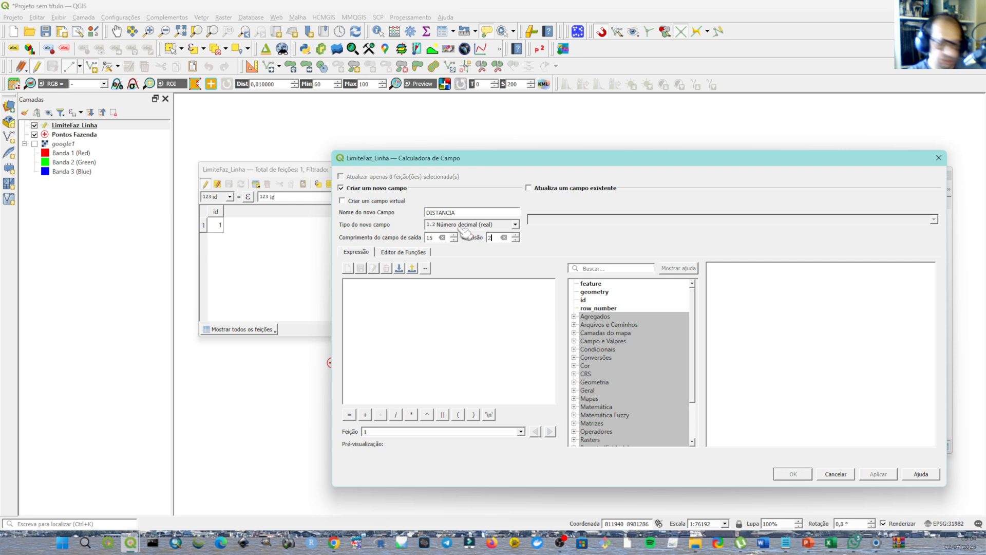
click(441, 315)
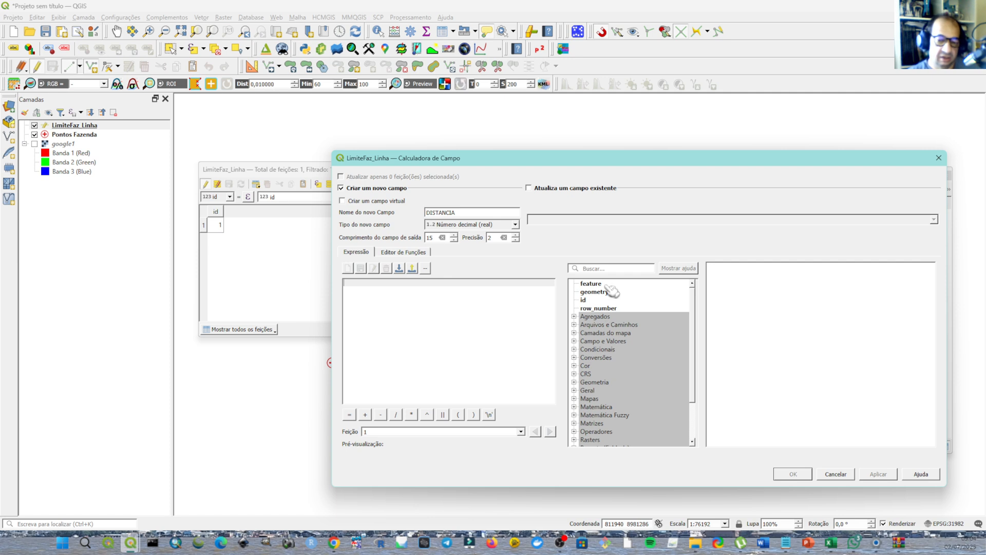
Expand the Geometria function group and browse down to its area functions.
drag(693, 308, 696, 396)
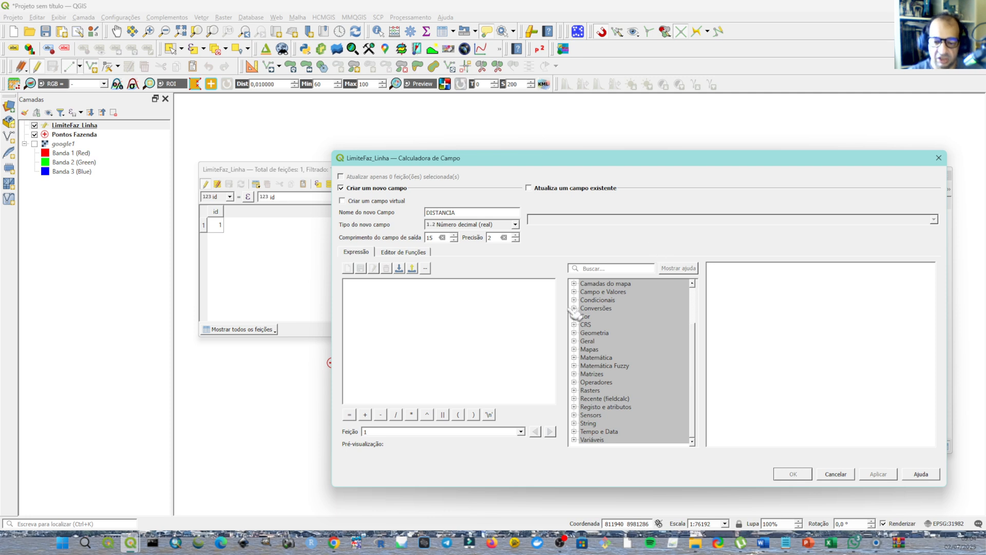
scroll(631, 316, up, 2)
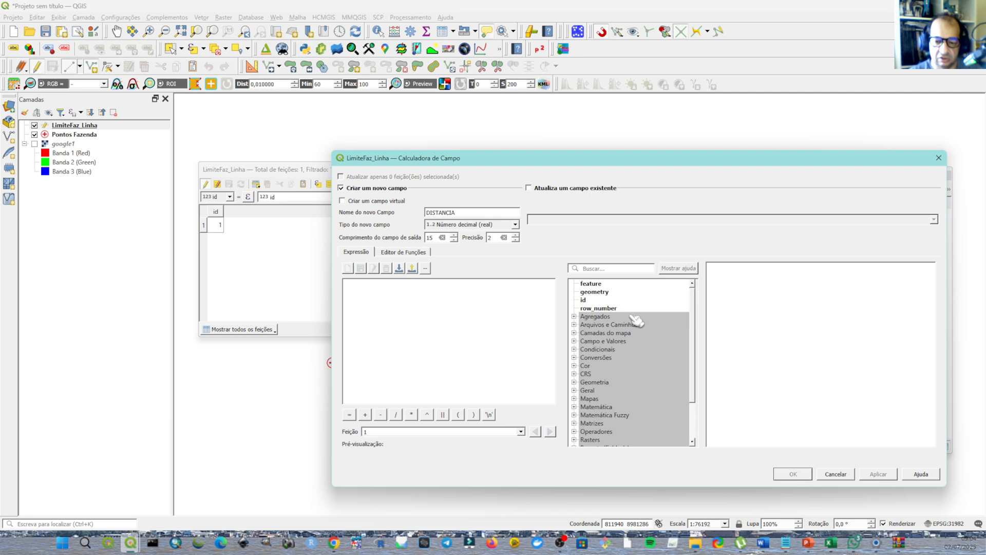
scroll(637, 319, down, 2)
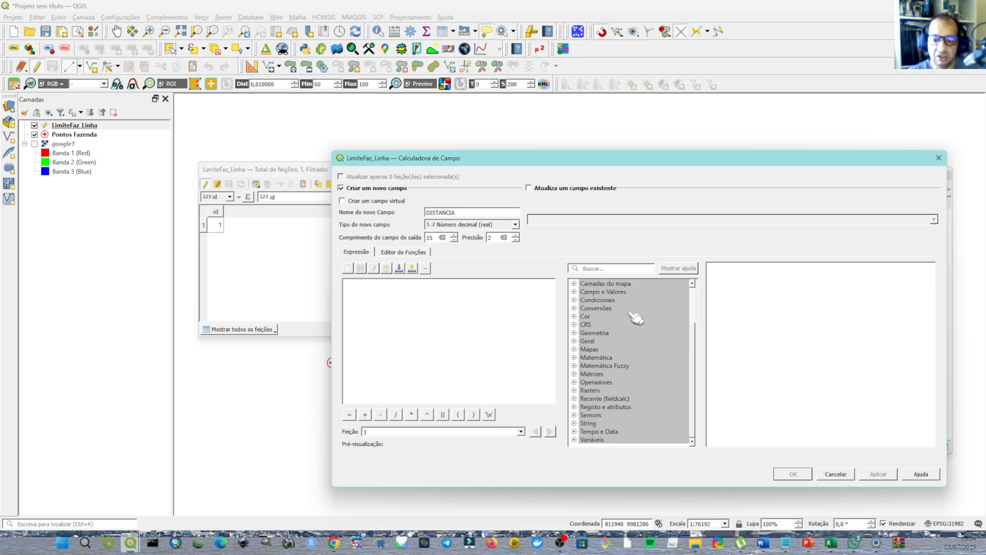
click(575, 333)
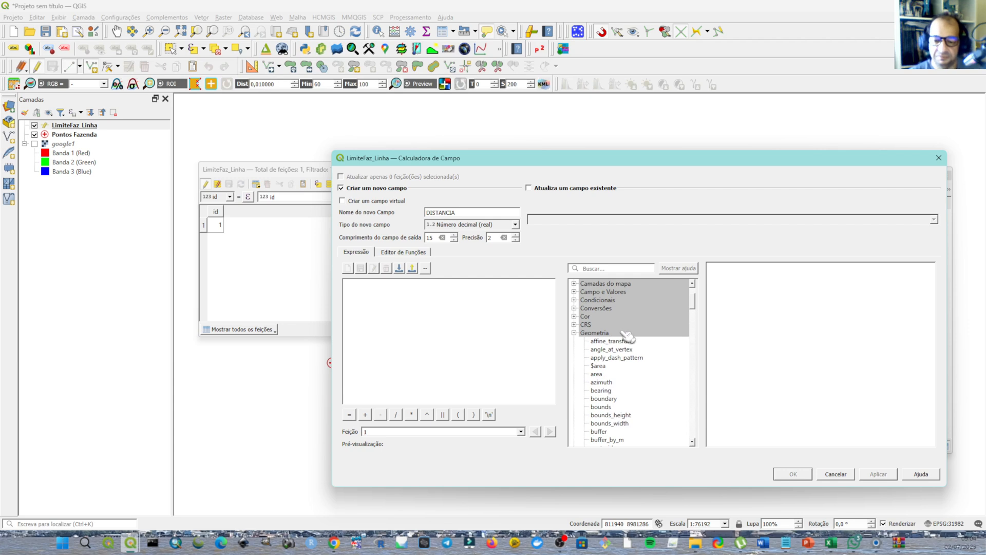
scroll(627, 336, down, 3)
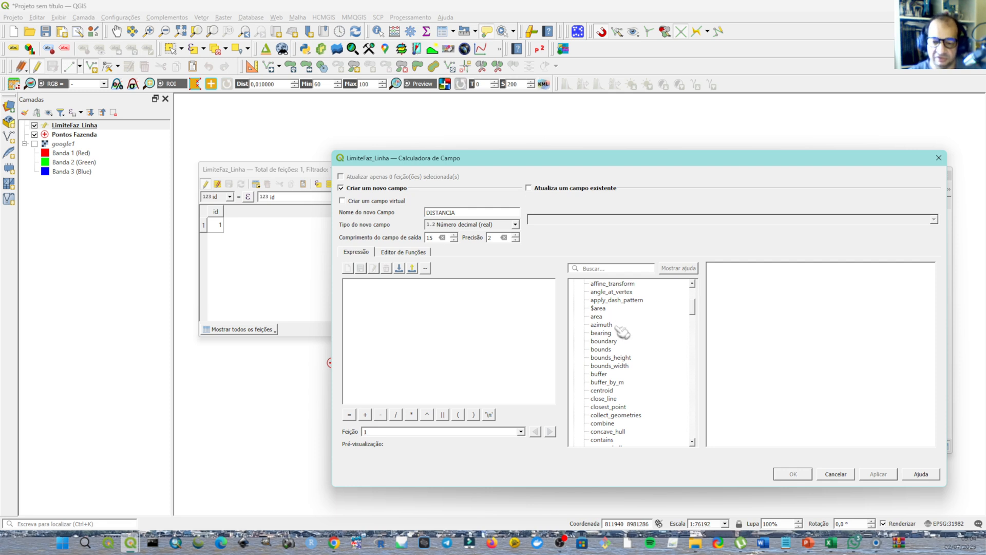
Write $area by hand in the expression editor.
click(467, 311)
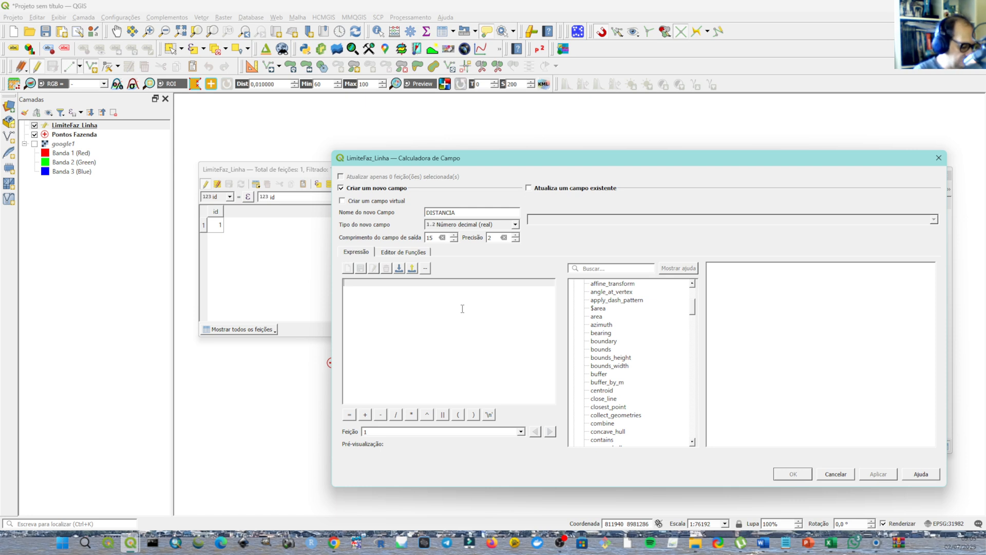
text($A)
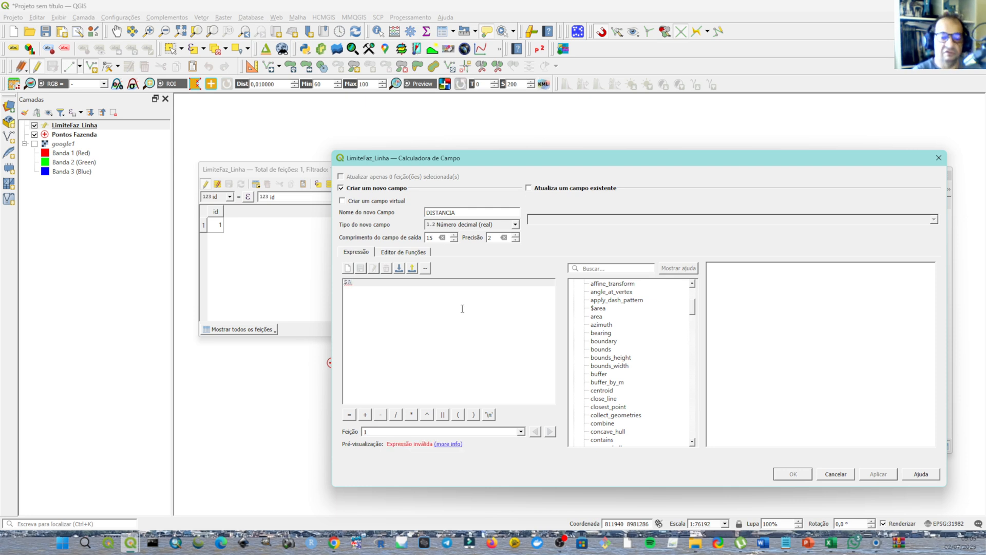
text(area)
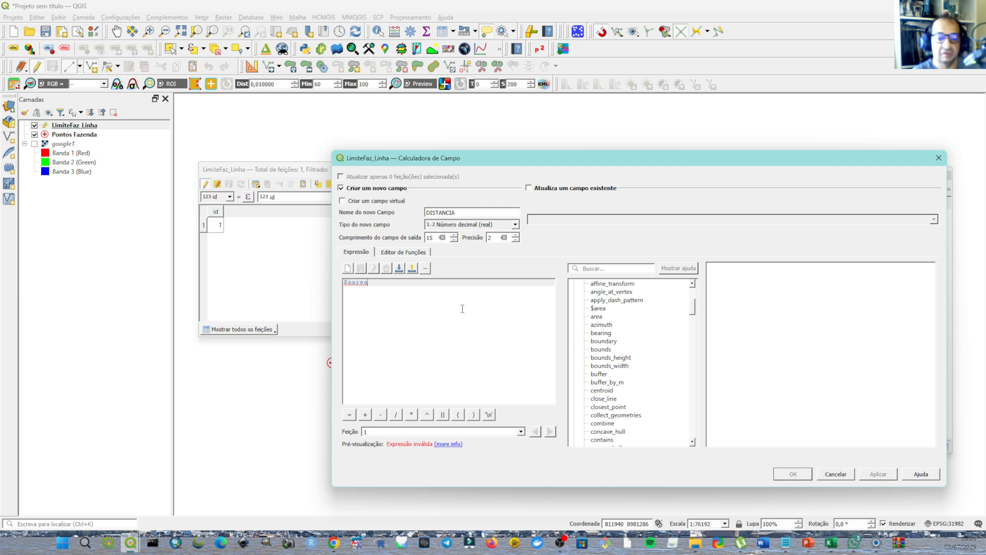
key(BackSpace)
key(BackSpace)
key(BackSpace)
key(BackSpace)
text(rea)
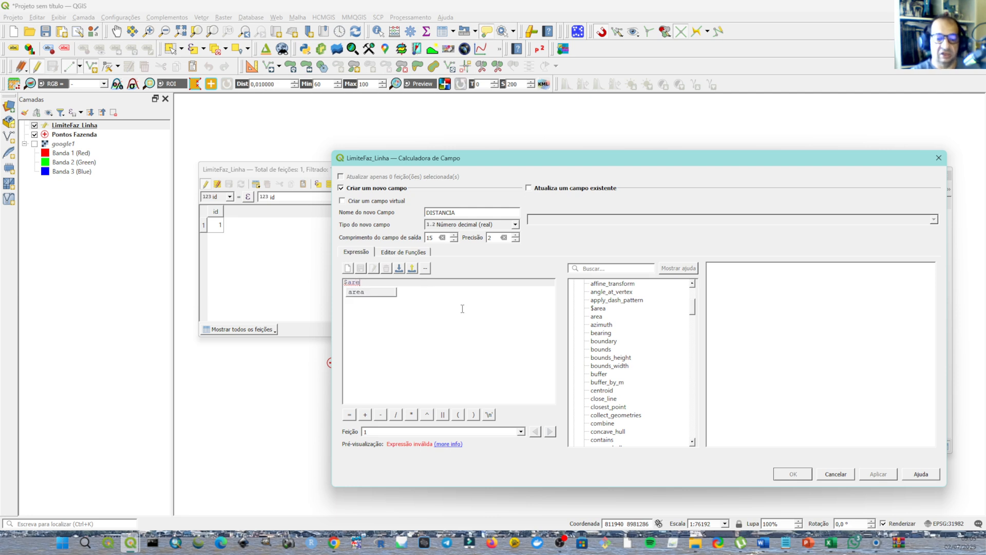
Insert the $area function from the Geometria group and remove the duplicate text before it.
double_click(600, 309)
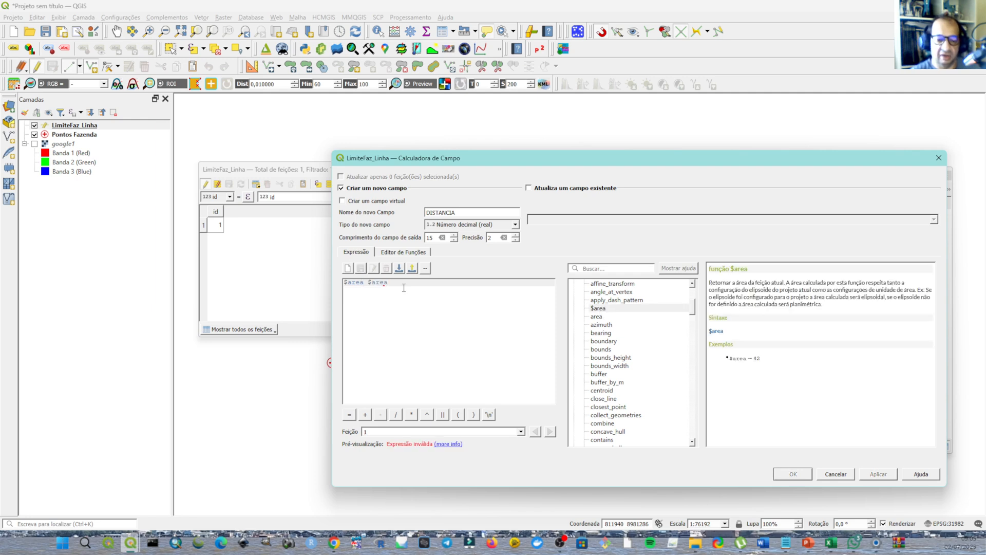
click(364, 283)
key(BackSpace)
key(BackSpace)
key(BackSpace)
key(BackSpace)
key(BackSpace)
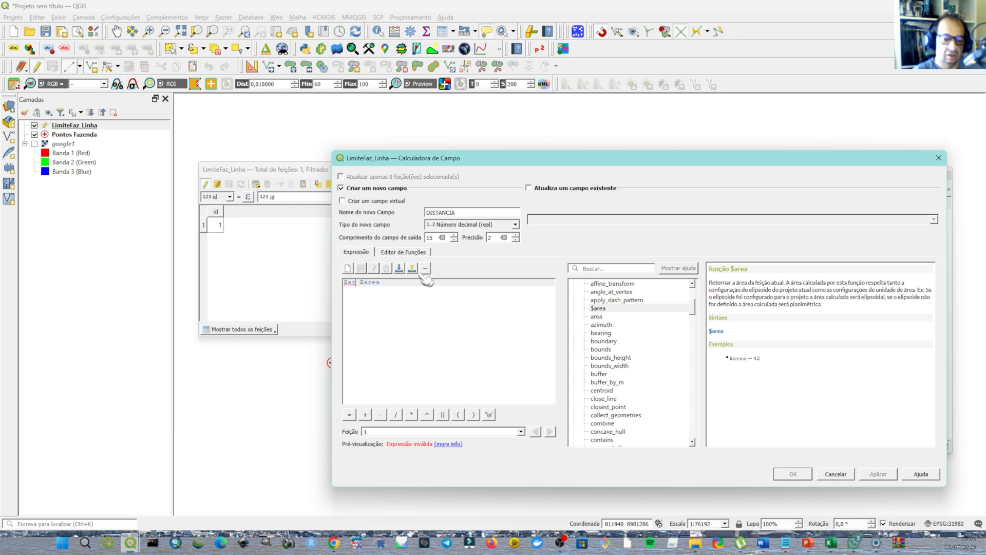
key(Delete)
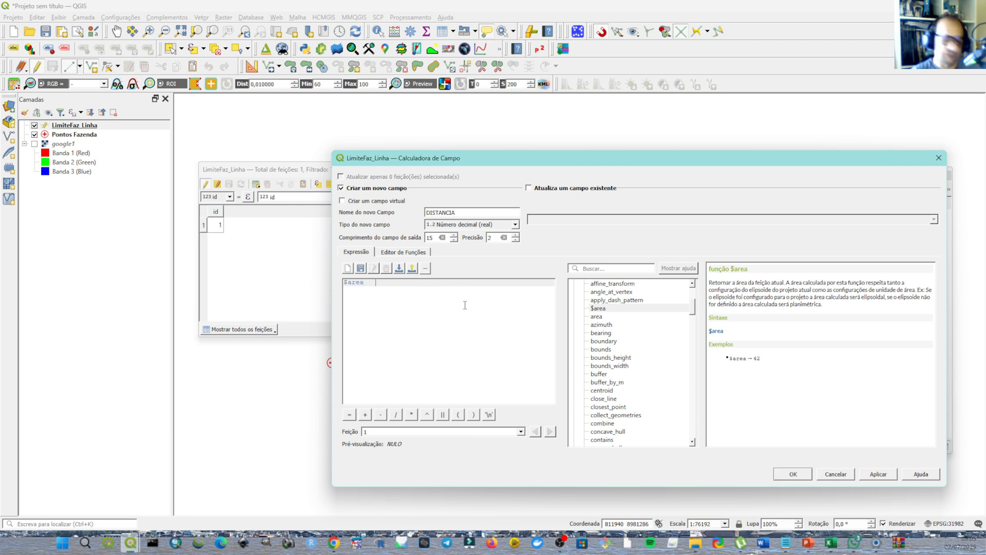
Annotate the $area line with "-> Calculo de Área m²" and start a second line with $.
text(->)
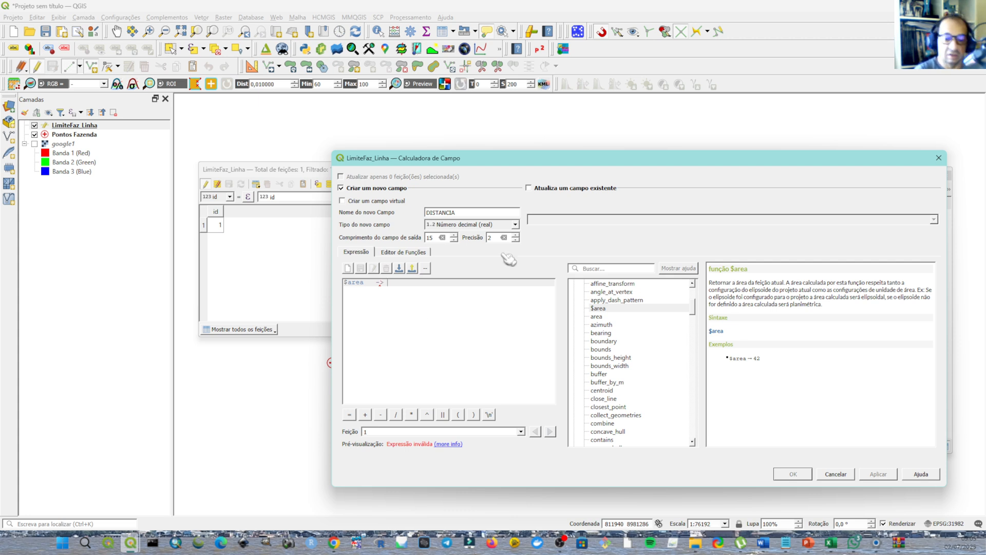
text(Calculo de )
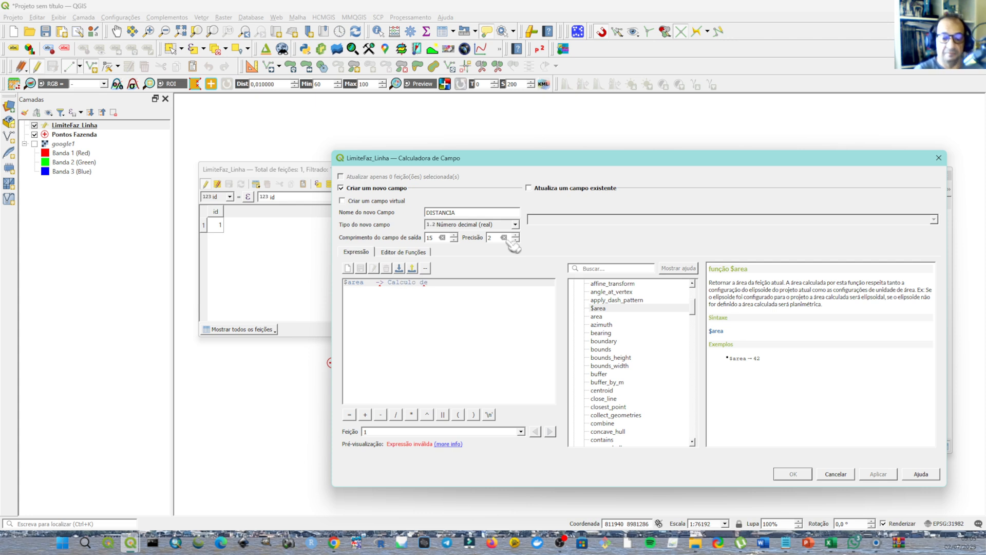
text(Area)
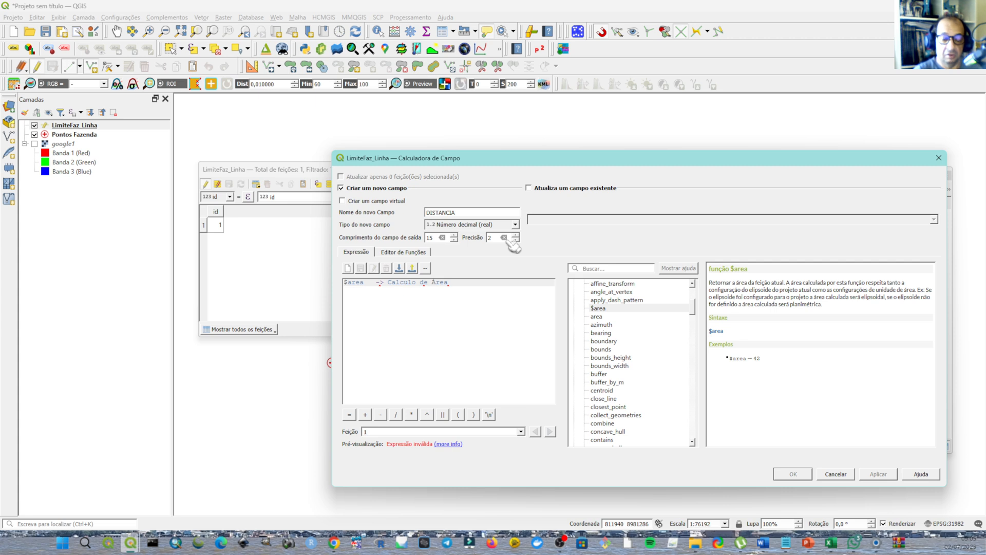
key(Return)
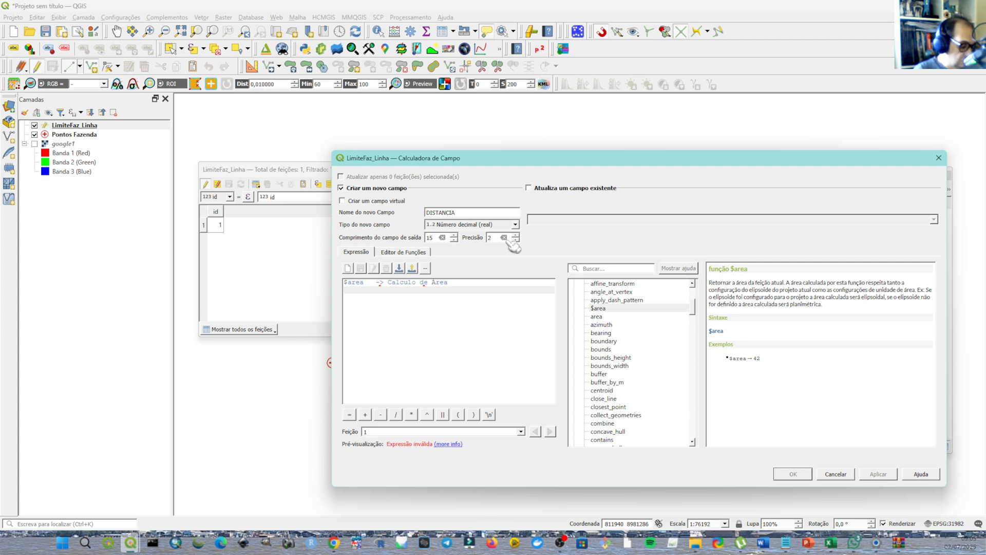
text($)
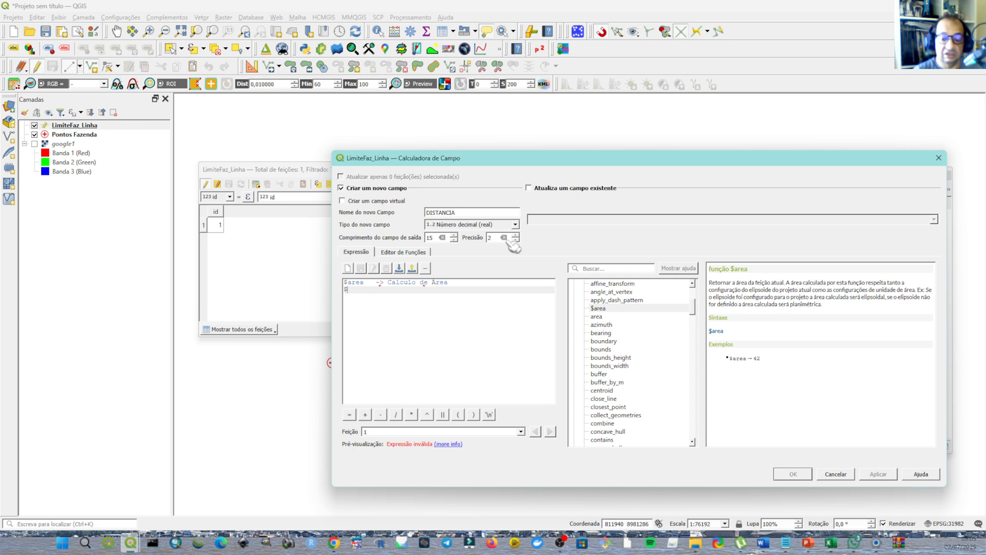
key(Up)
key(End)
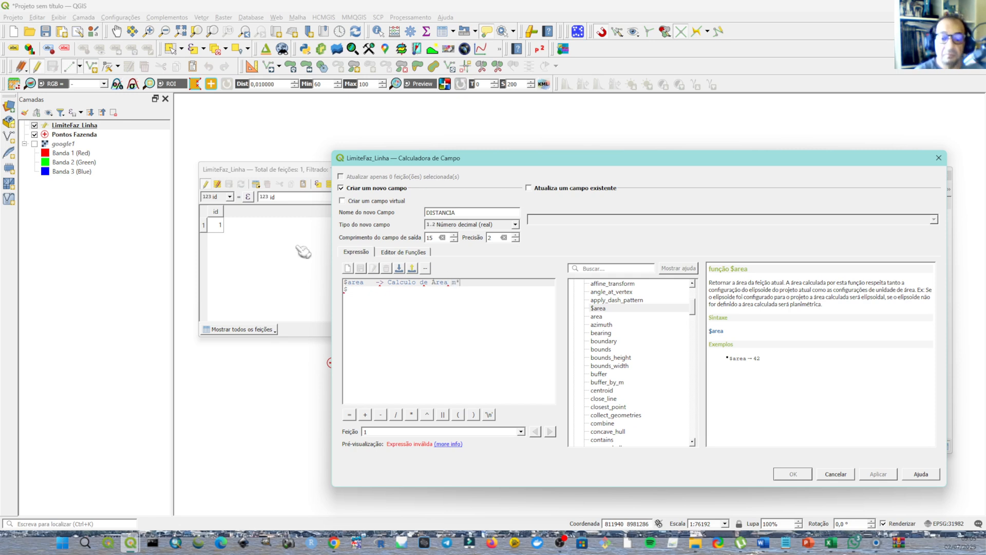
Complete the second expression line as "$area/10000 --> Hectares".
key(Down)
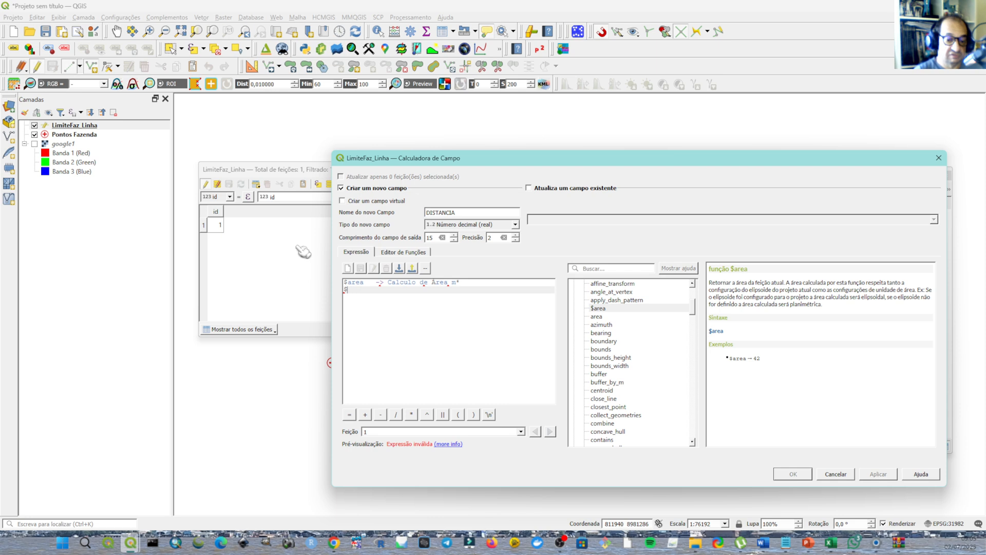
text(area)
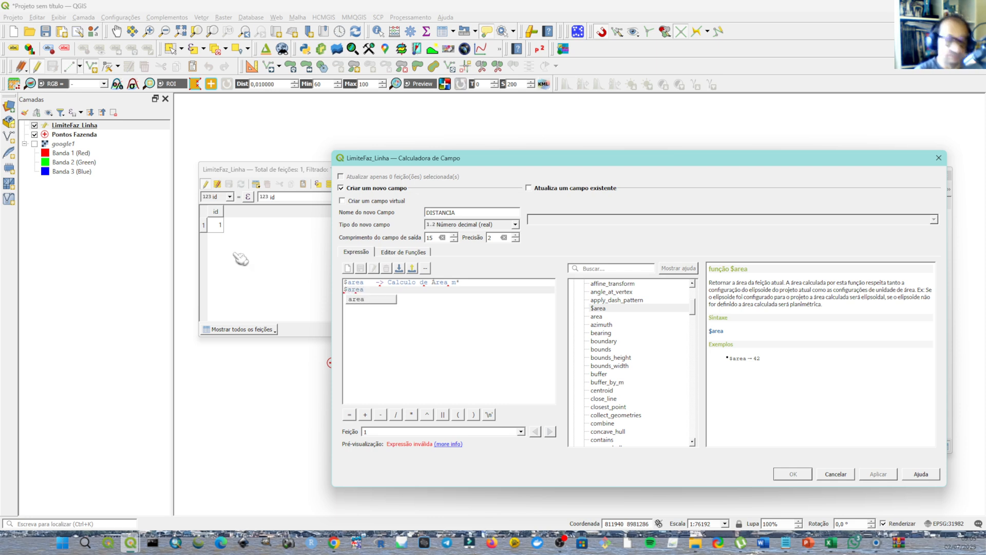
text(/)
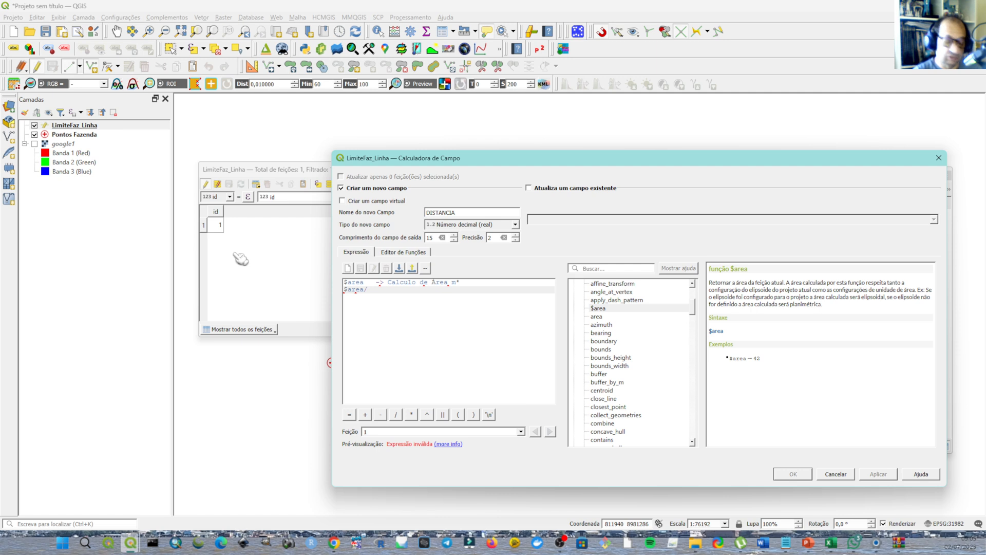
text(10000)
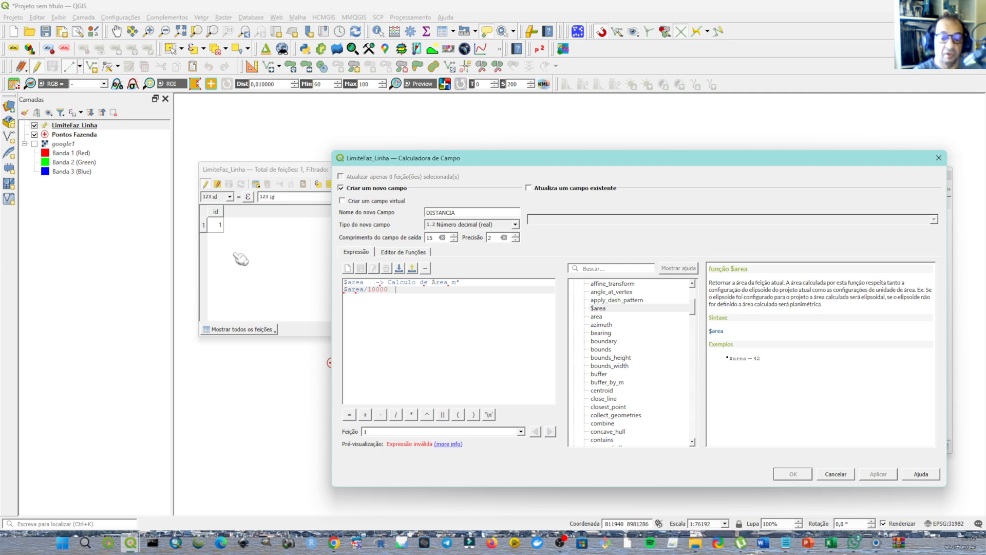
text(   --)
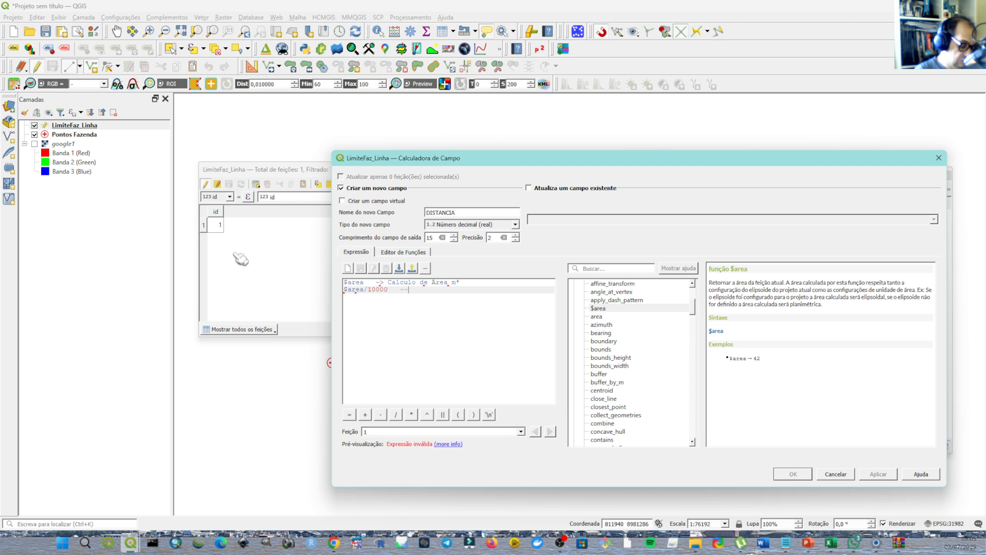
text(> )
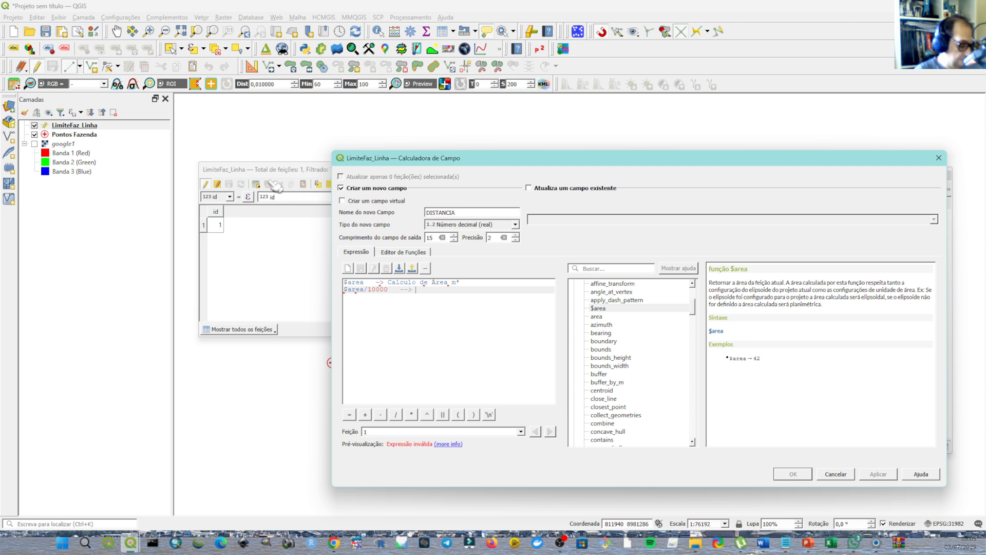
text(hactarea)
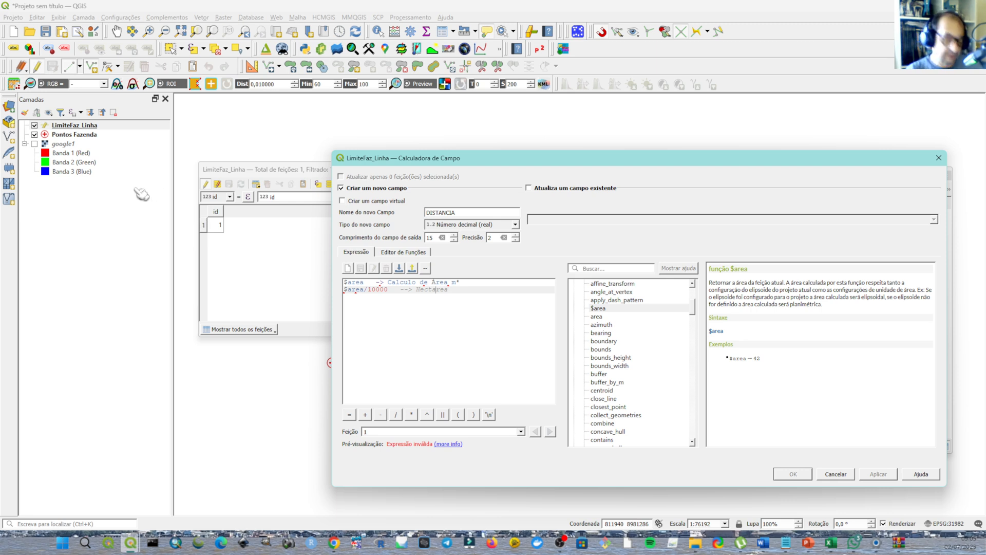
Add the heading "Poligonos" on a new line above the two area expressions.
key(Left)
key(Left)
key(Left)
key(Left)
key(Left)
key(Left)
key(Left)
key(Left)
key(Left)
key(Left)
key(Right)
key(Left)
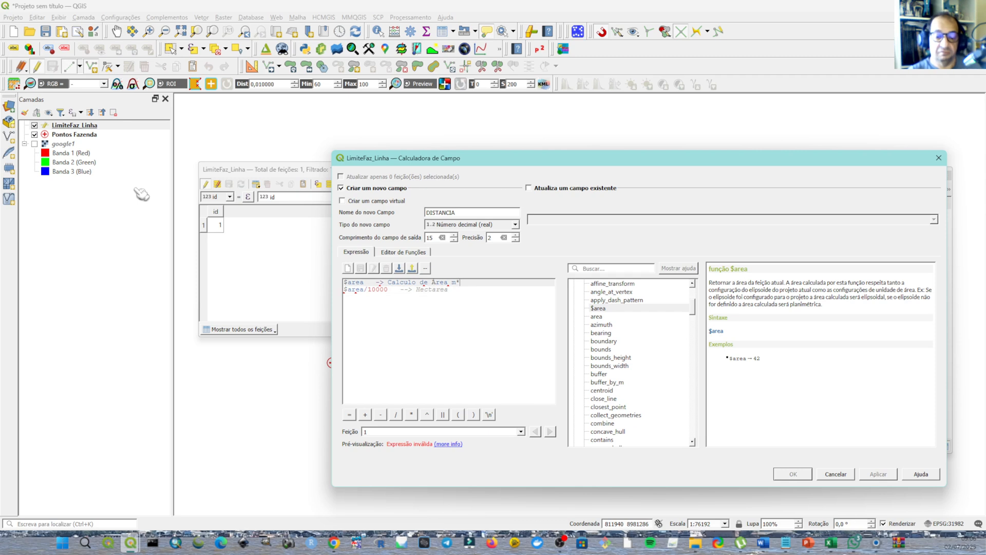
key(Return)
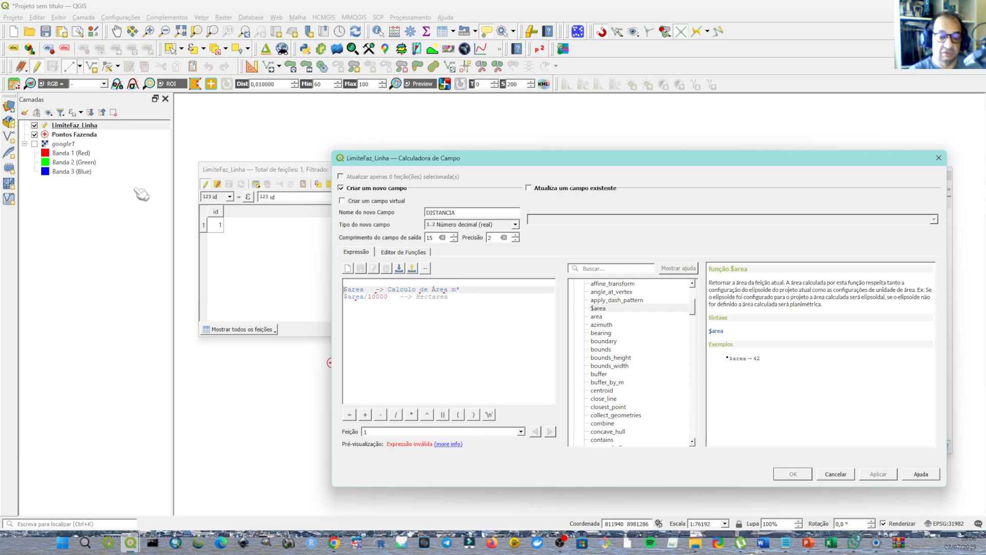
key(Up)
text(Poligonos)
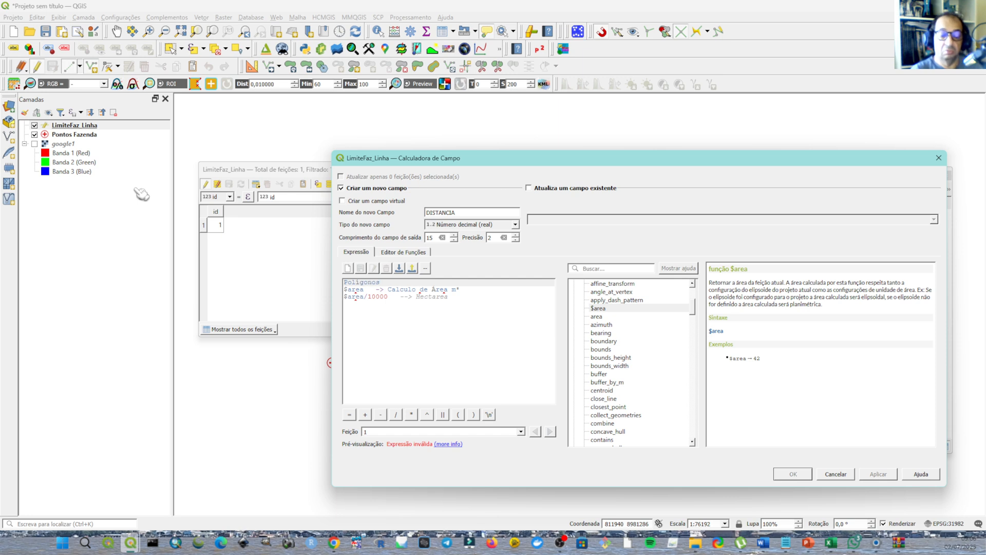
Add the heading "Linha" below the area expressions, separated by a blank line.
key(Down)
key(Down)
key(Down)
key(Return)
key(Return)
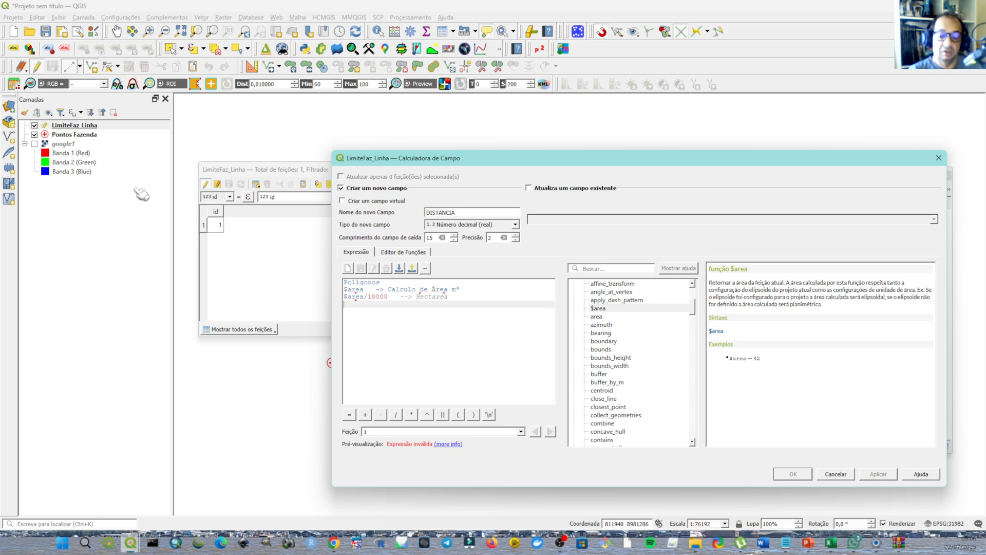
text(Linha)
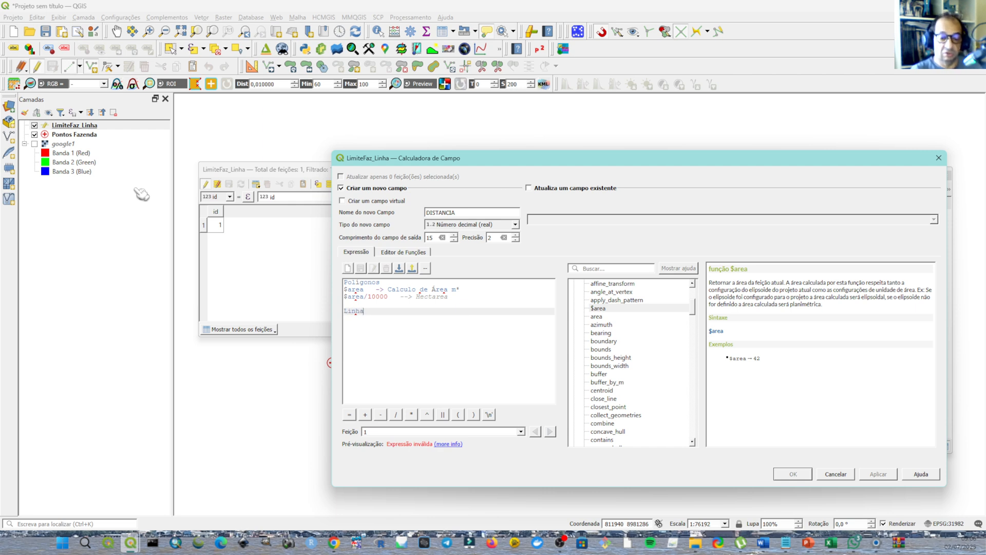
Write "$length - Comprimento das linhas em metros" under the Linha heading.
key(Return)
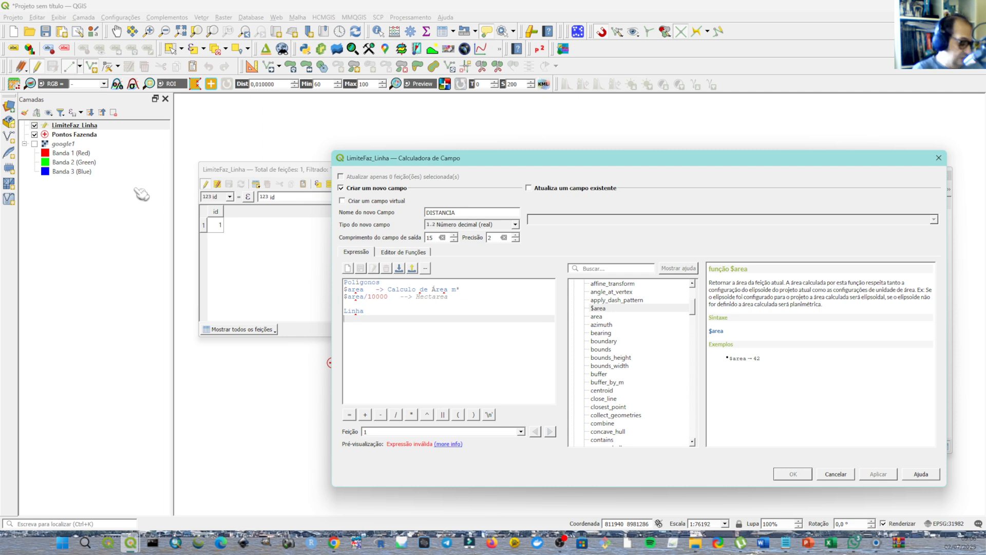
text($)
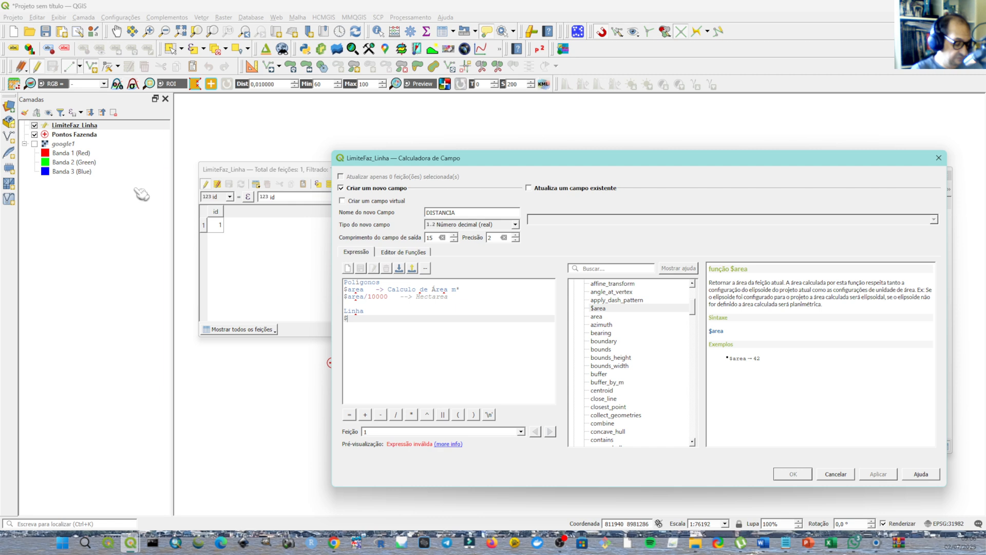
text(length)
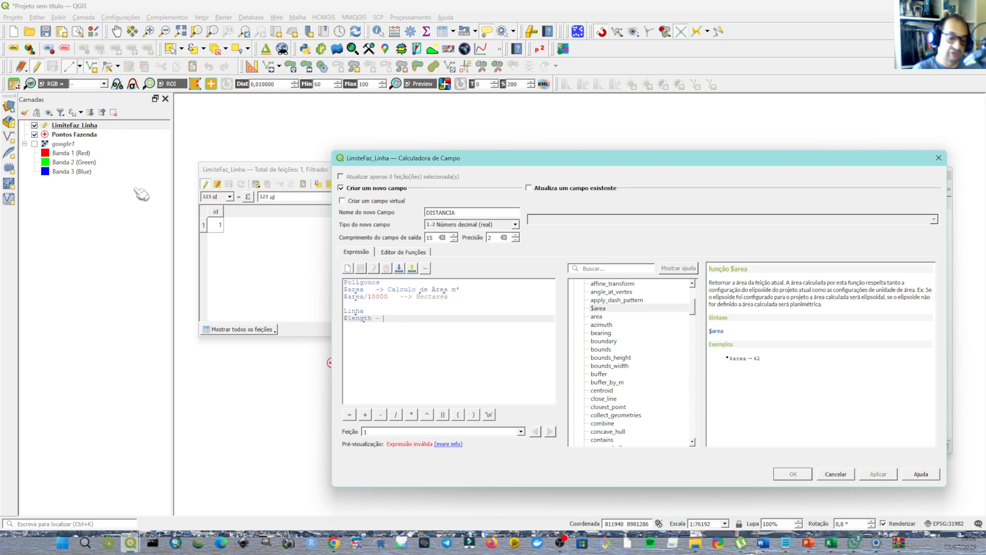
text(- Dist)
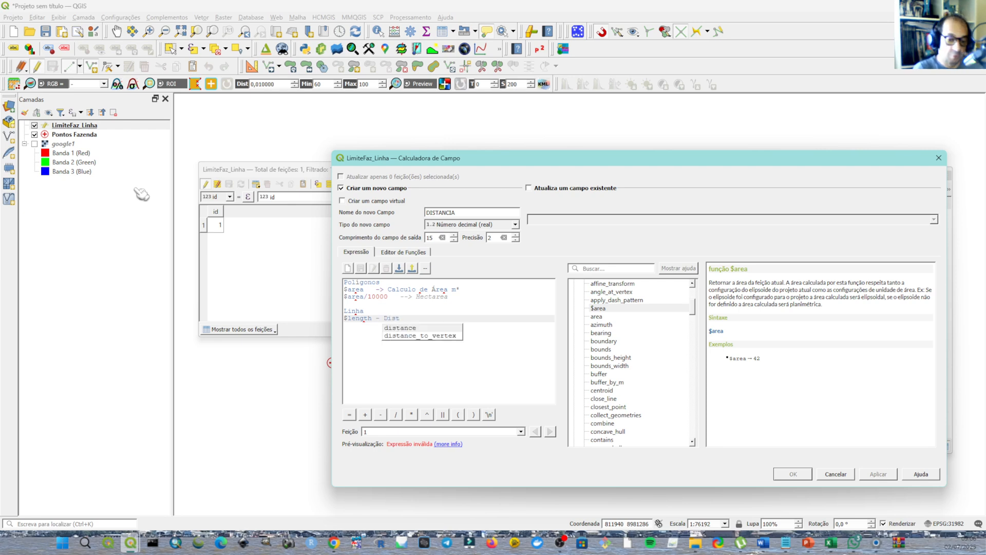
key(BackSpace)
key(BackSpace)
key(BackSpace)
key(BackSpace)
text(Co)
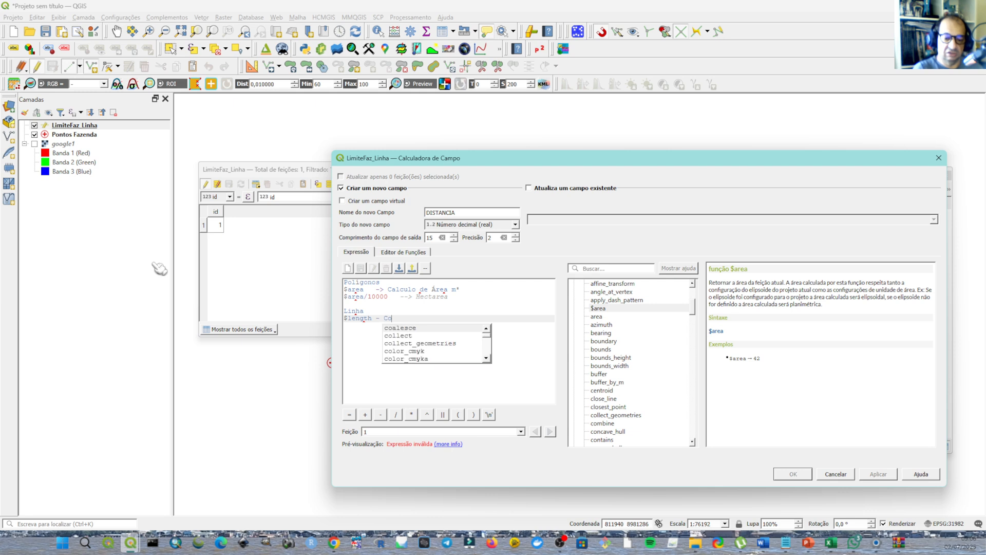
text(mr)
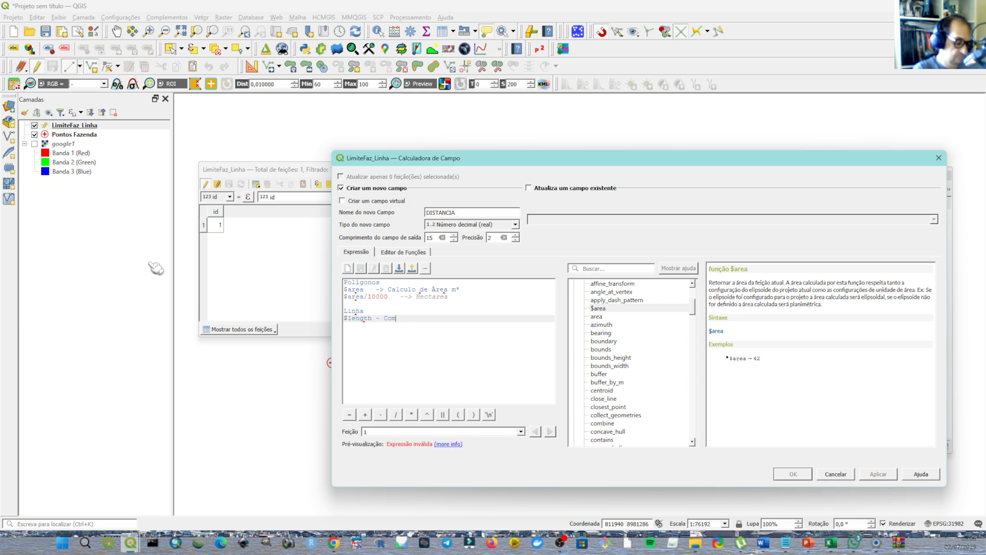
key(BackSpace)
text(primento d)
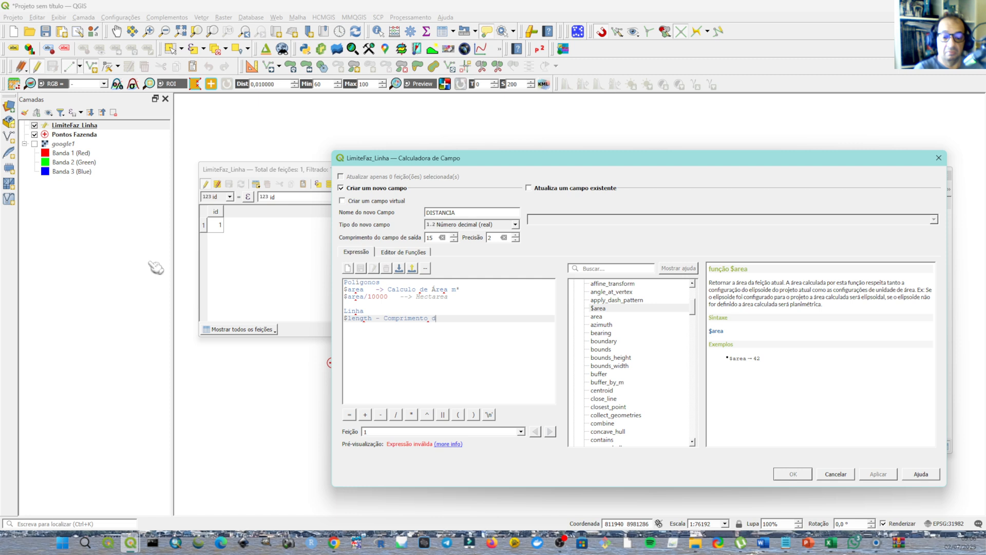
text(as linhas)
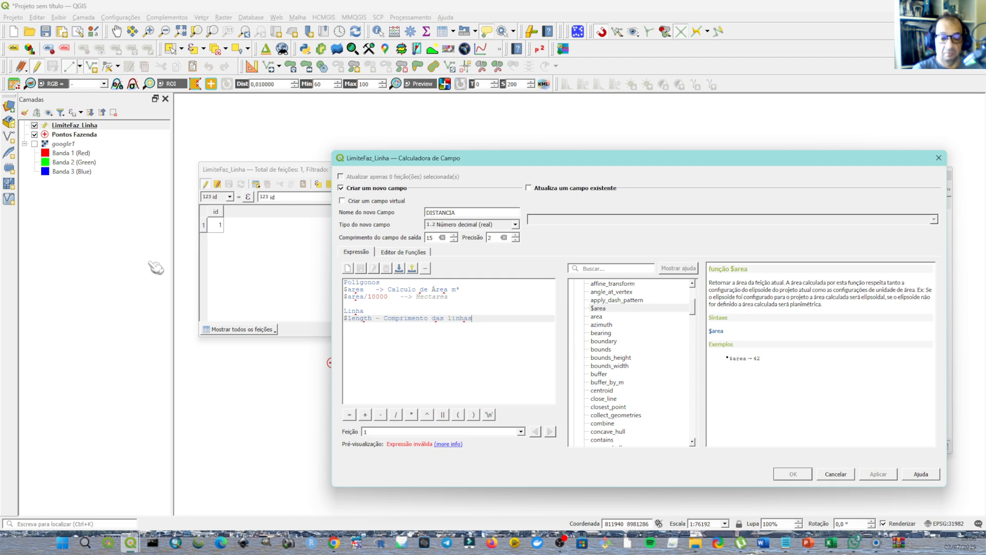
text( em metros)
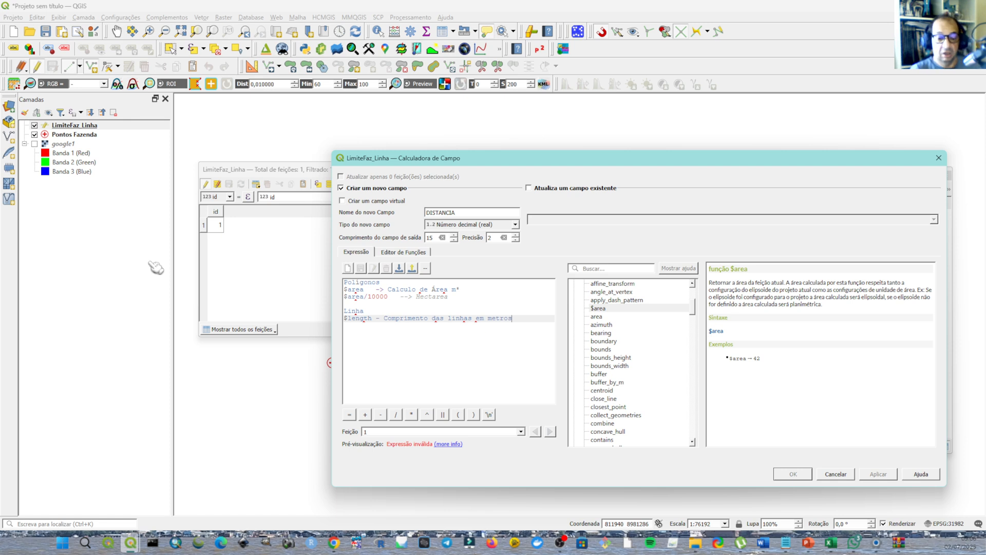
Add the line "$length/1000 -> Km" below the length in metres note.
key(Return)
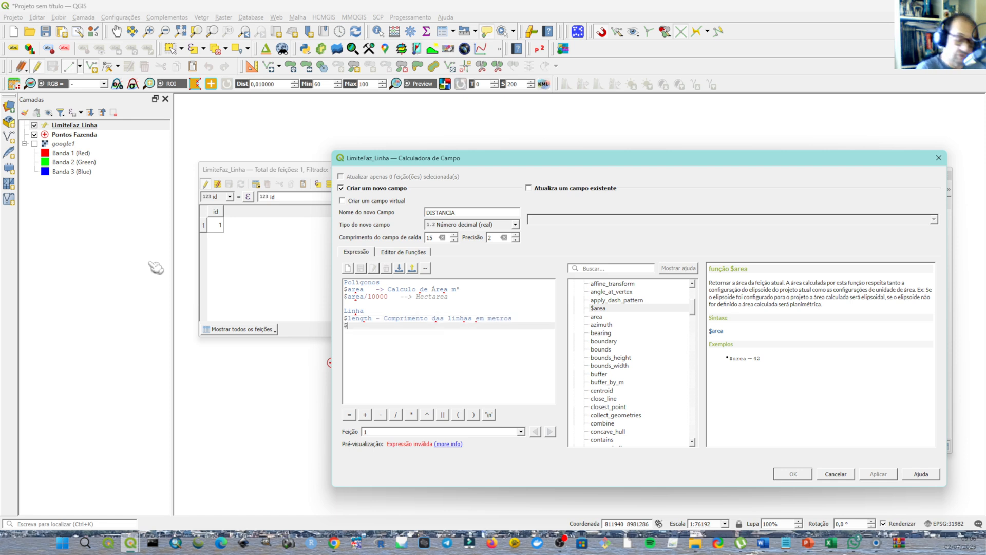
text($length)
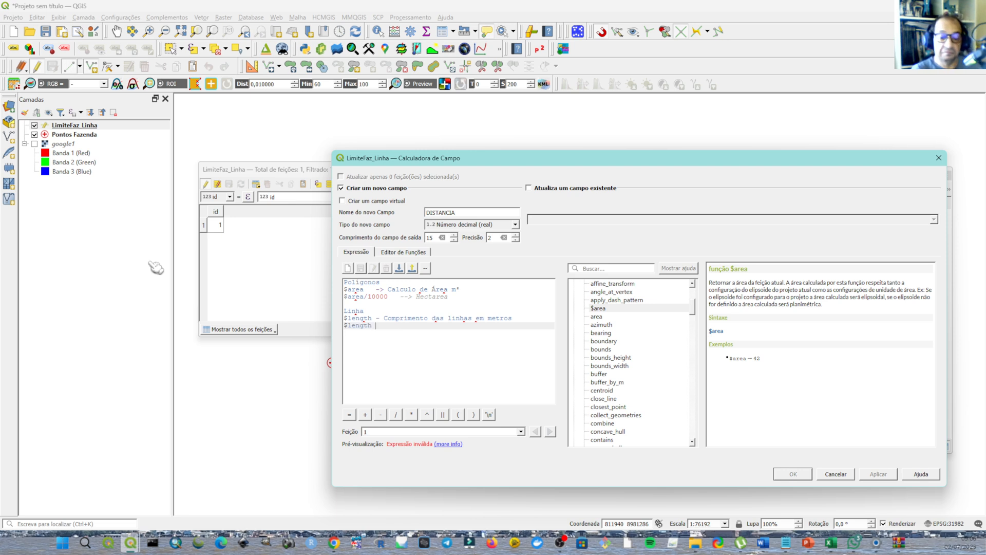
text( 10)
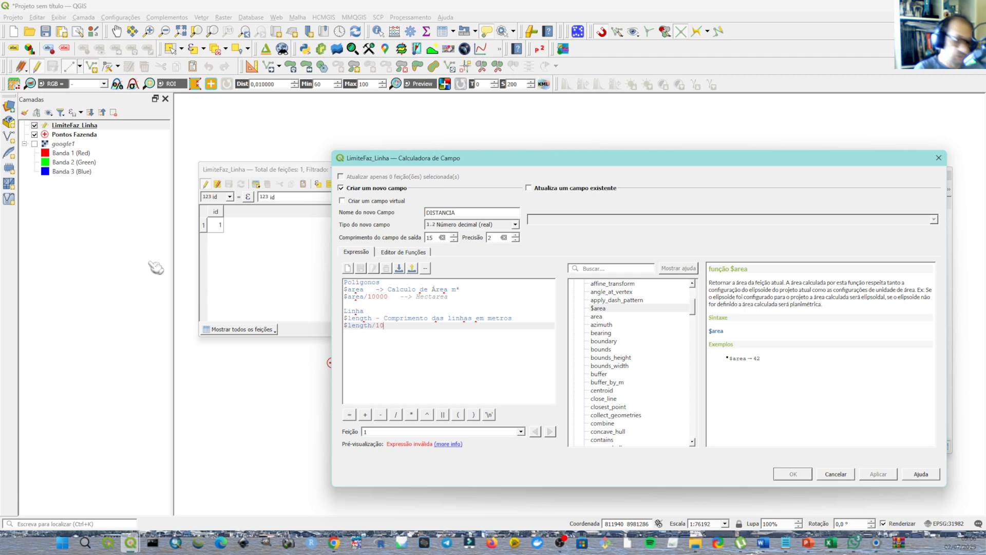
text(00 0)
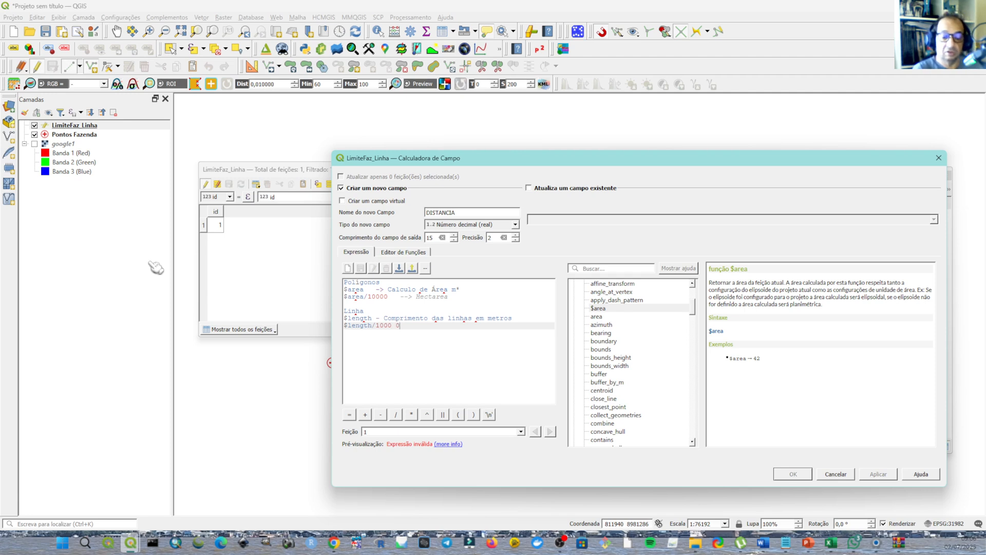
key(BackSpace)
key(BackSpace)
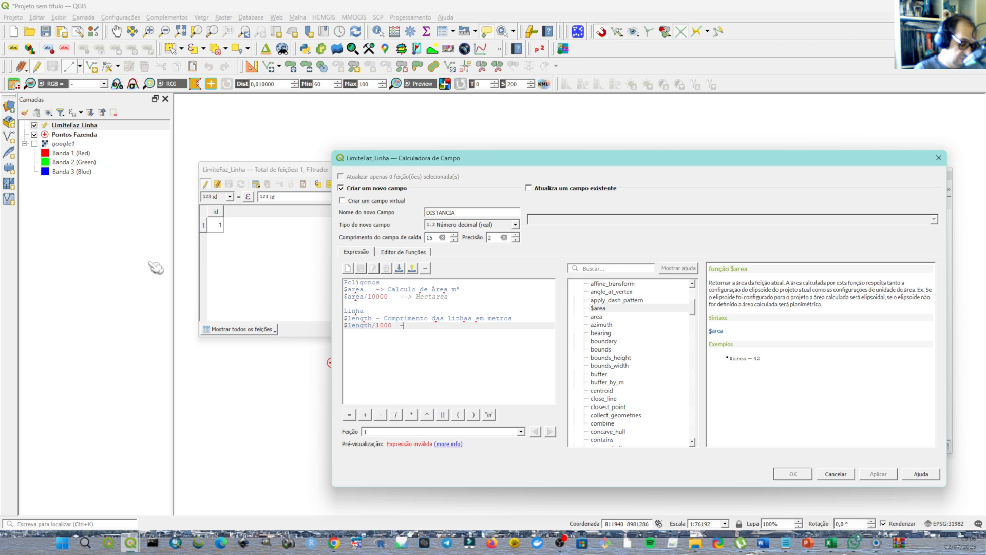
text(-> K)
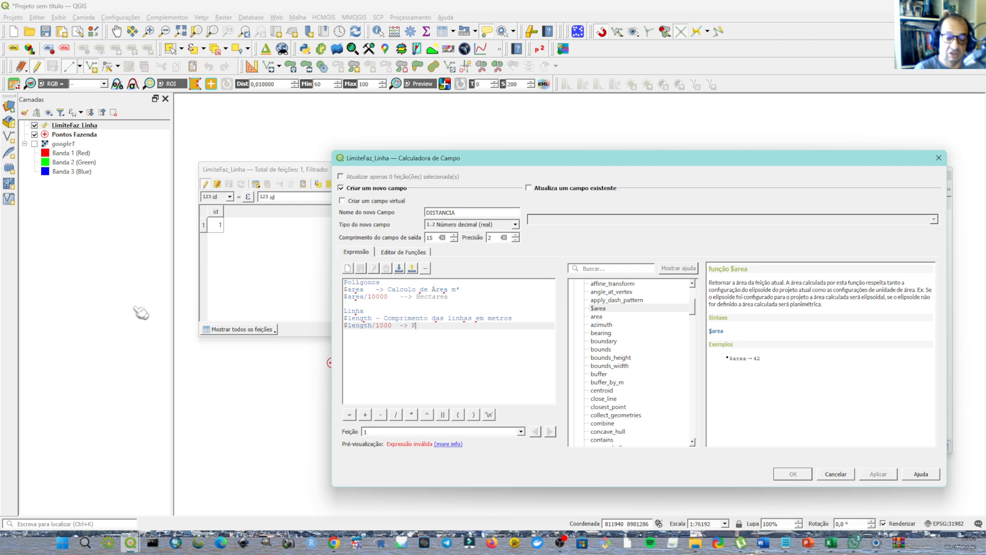
text(m)
Add the heading "Ponto" below the length expressions, separated by a blank line.
key(Return)
key(Return)
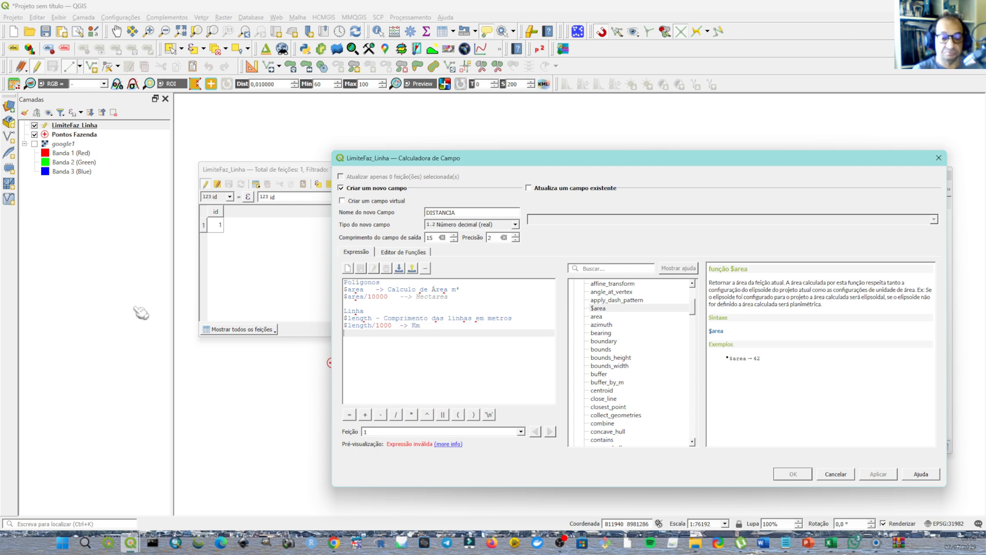
text(P)
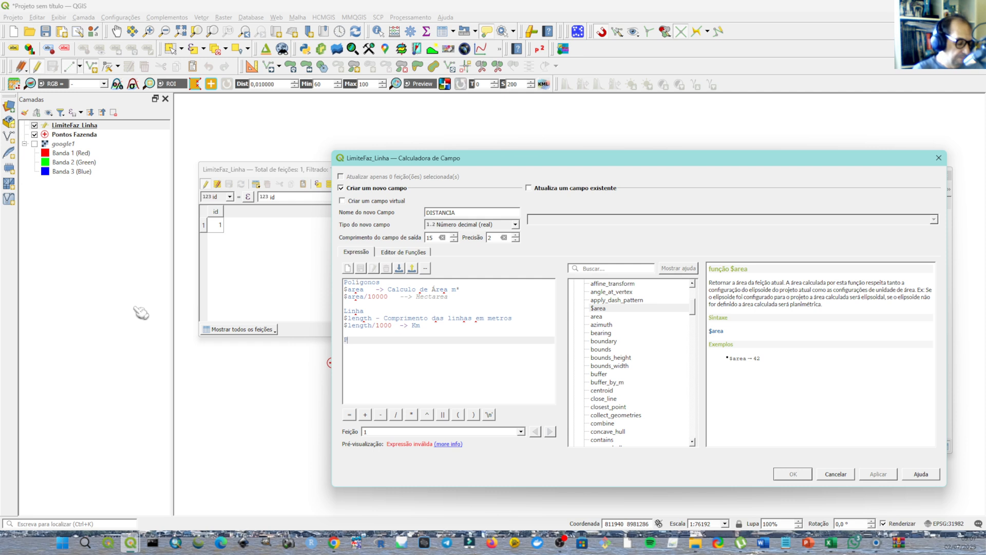
text(onnto)
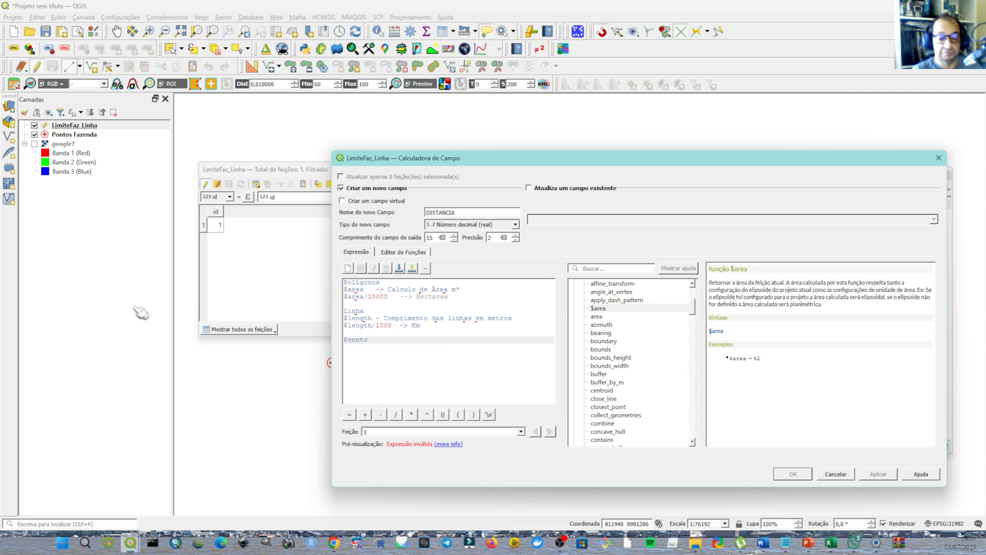
key(Return)
key(BackSpace)
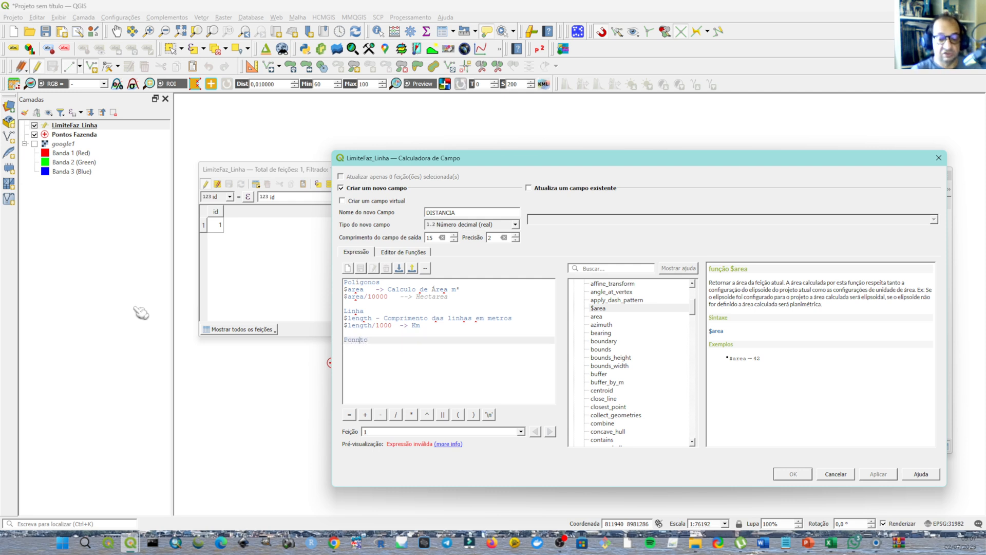
key(BackSpace)
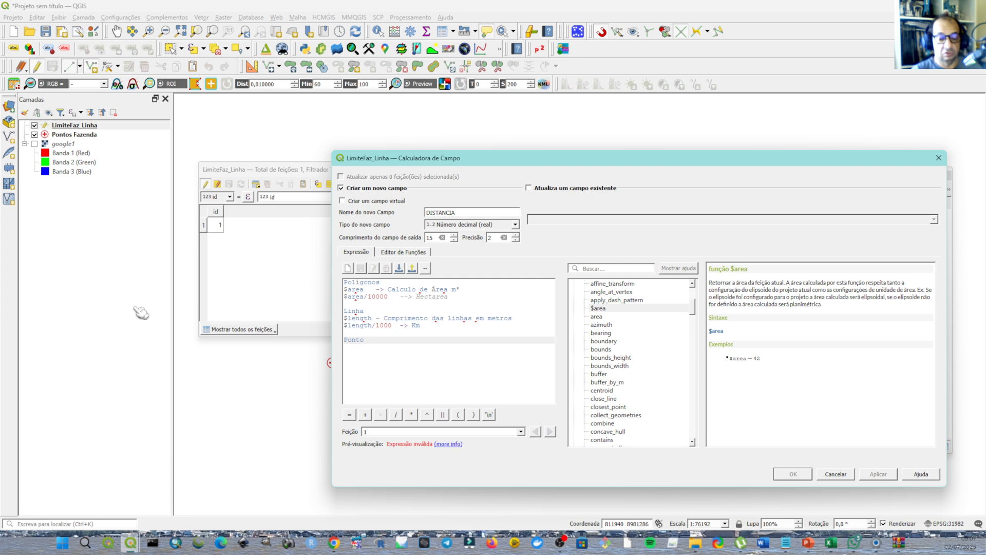
Write "$X - Coordenada no X (Longitude ou Leste)" on a new line under the Ponto heading.
key(Return)
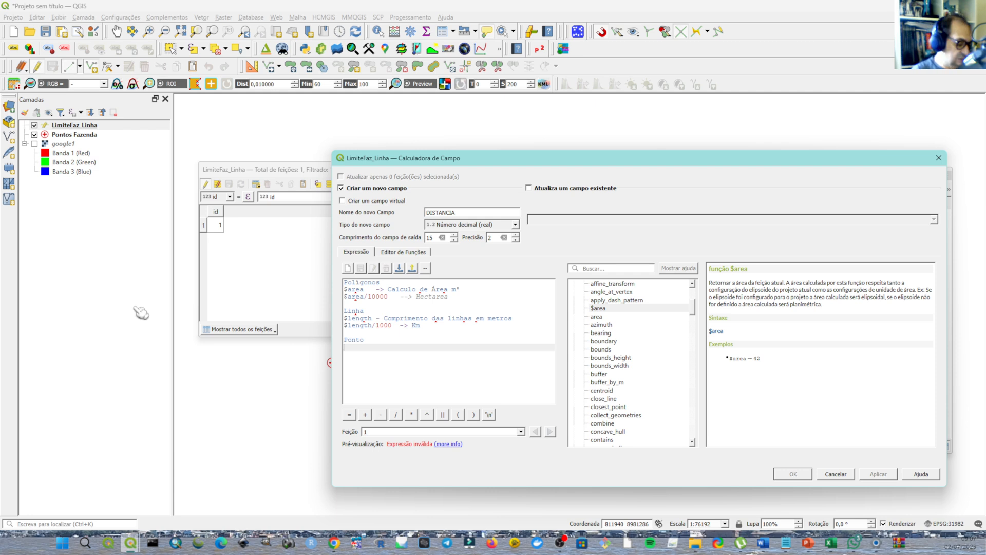
text($X)
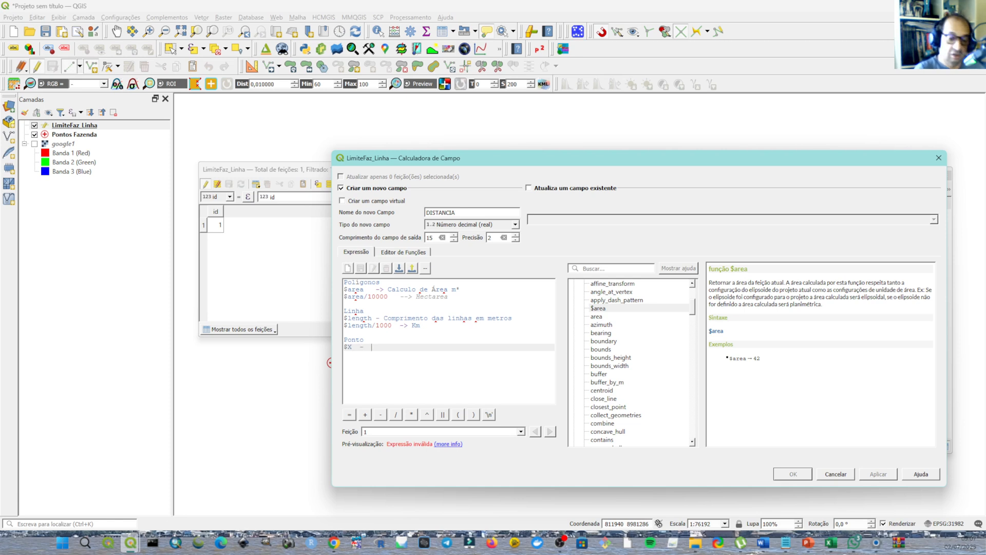
text(  -  Coord)
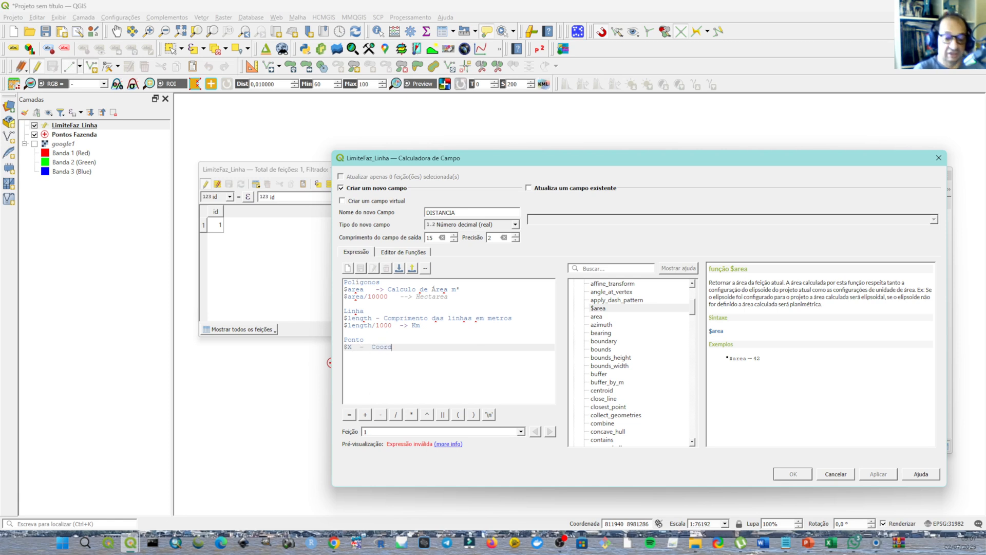
text(enada e)
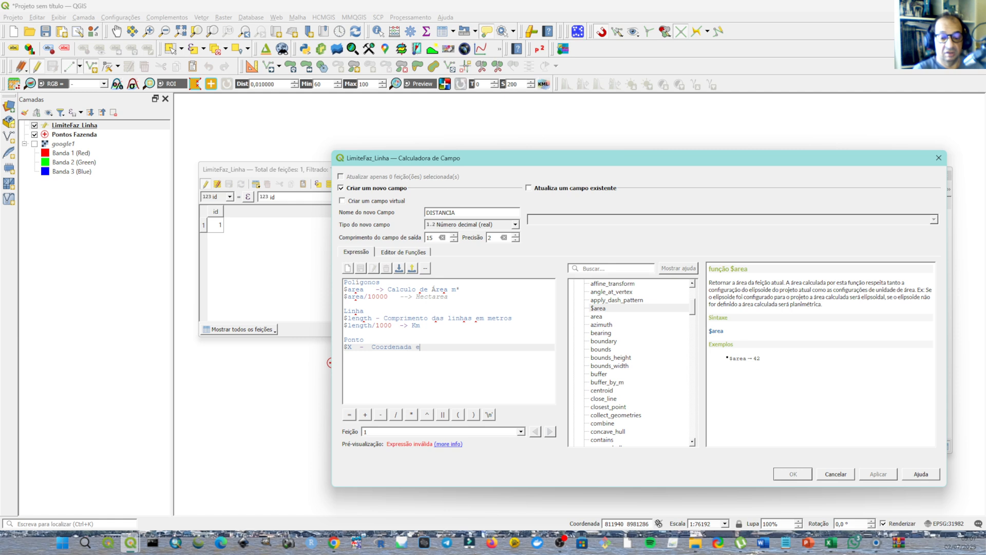
key(BackSpace)
text(no )
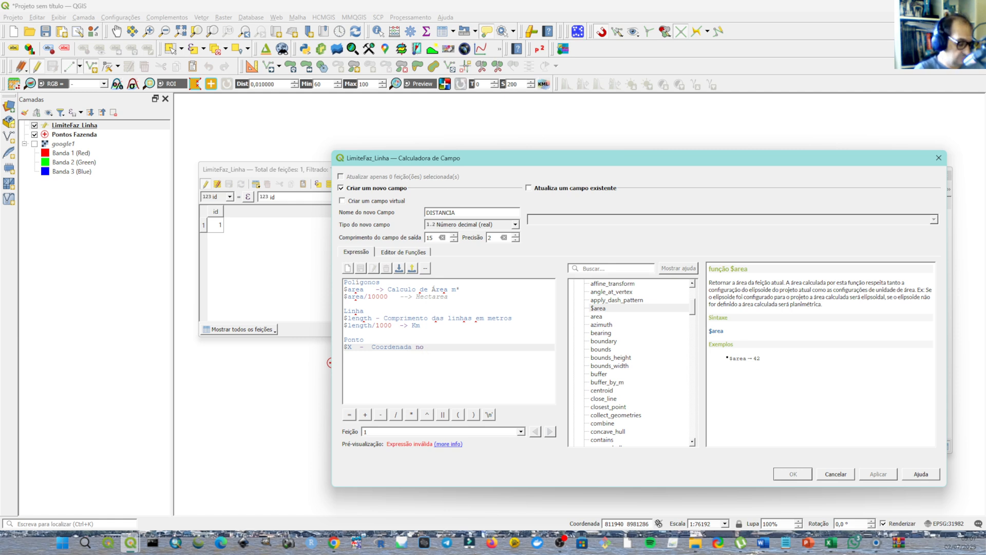
text(X ()
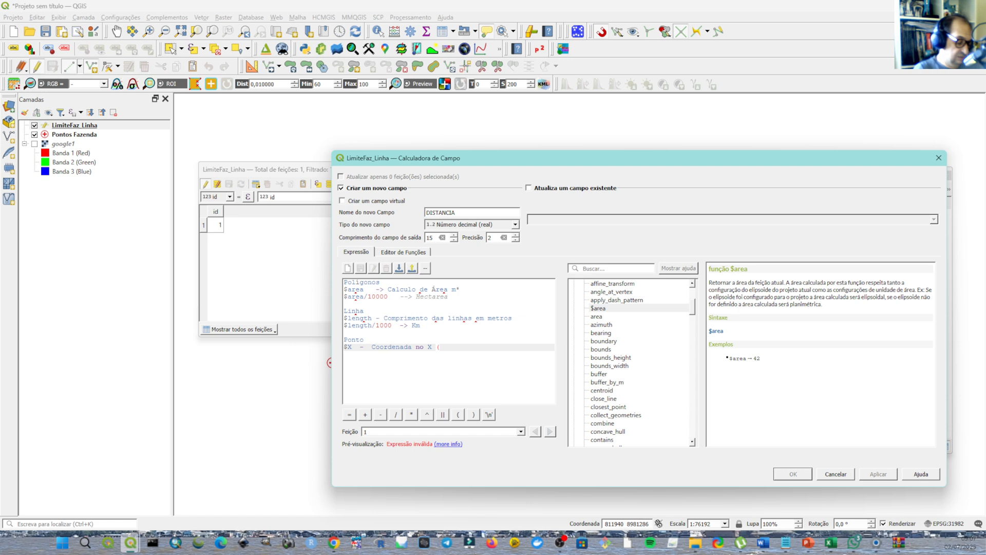
text(Longitu)
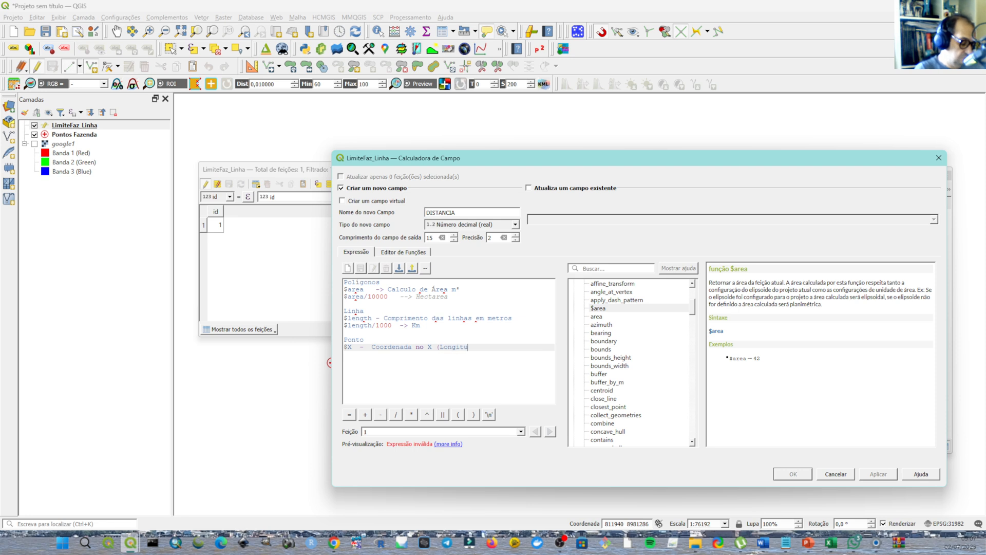
text(de ou L)
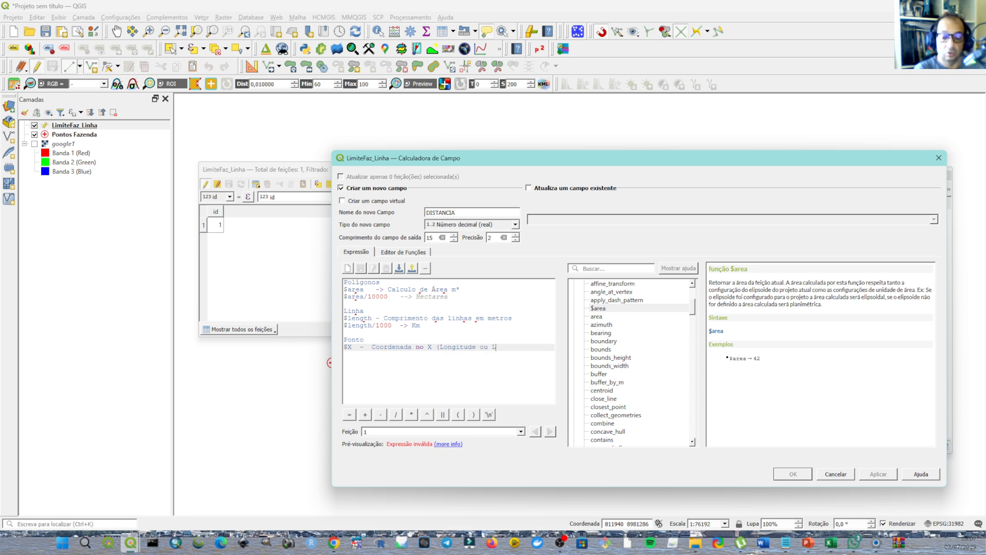
text(este)
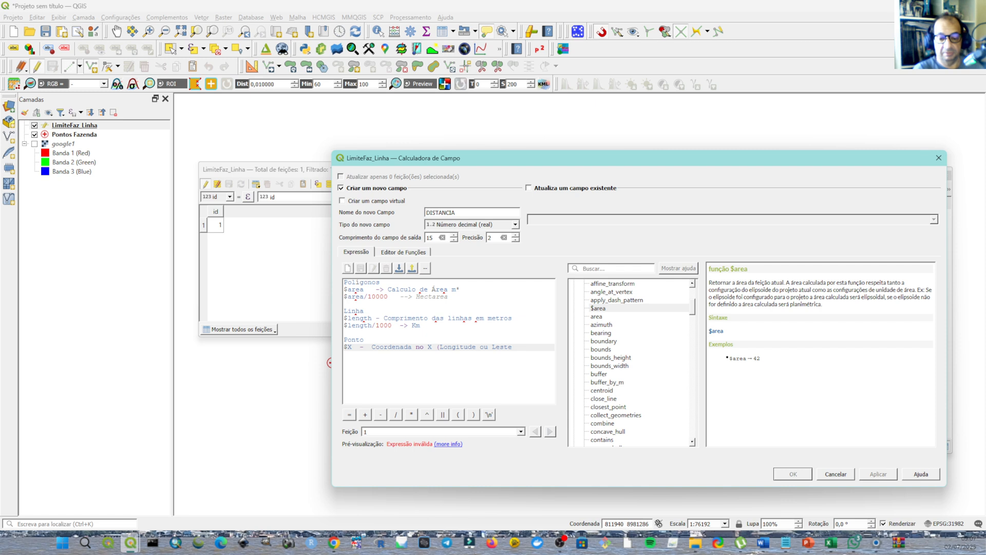
text())
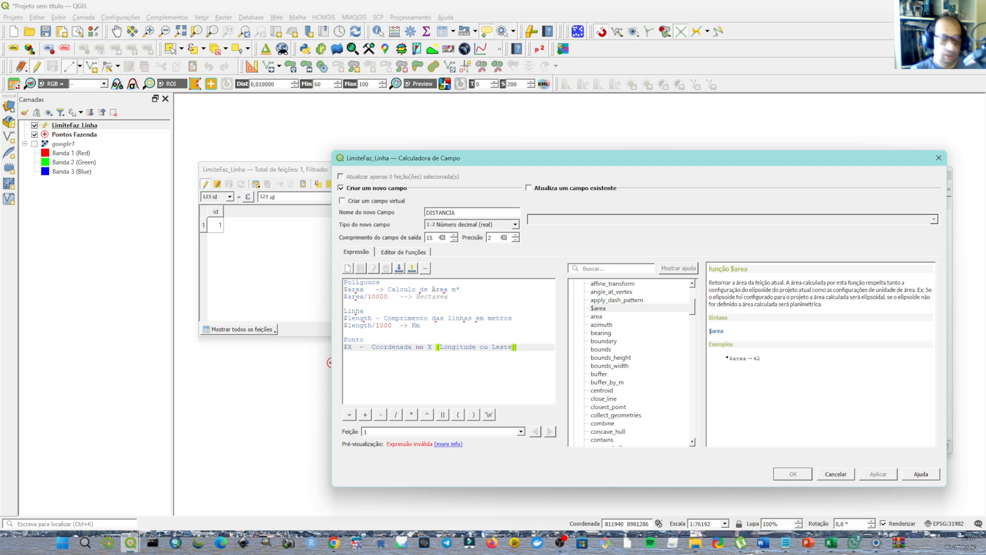
Add a $Y line below with the description copied from the $X line, and remove the extra space before its dash.
key(Return)
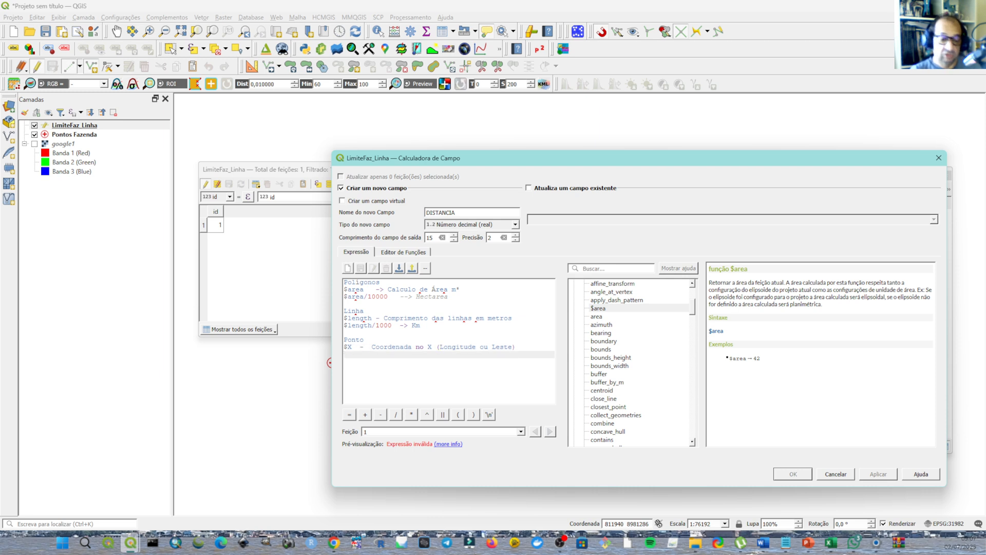
text($Y)
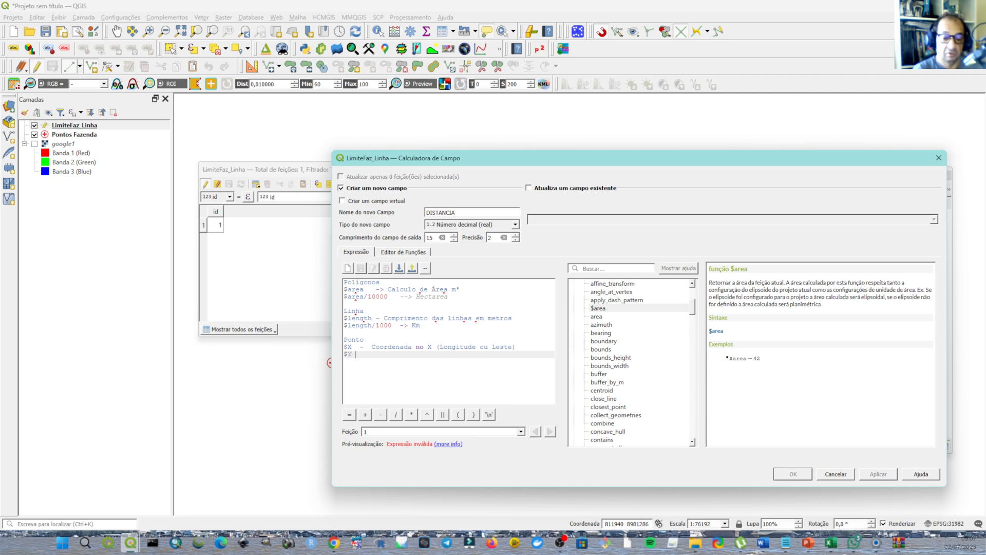
key(Up)
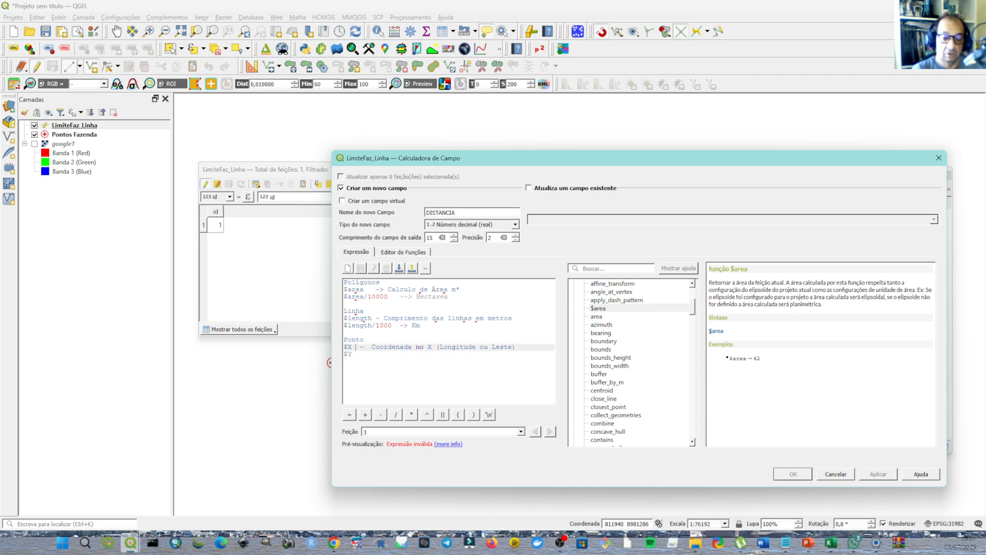
key(shift+End)
key(ctrl+c)
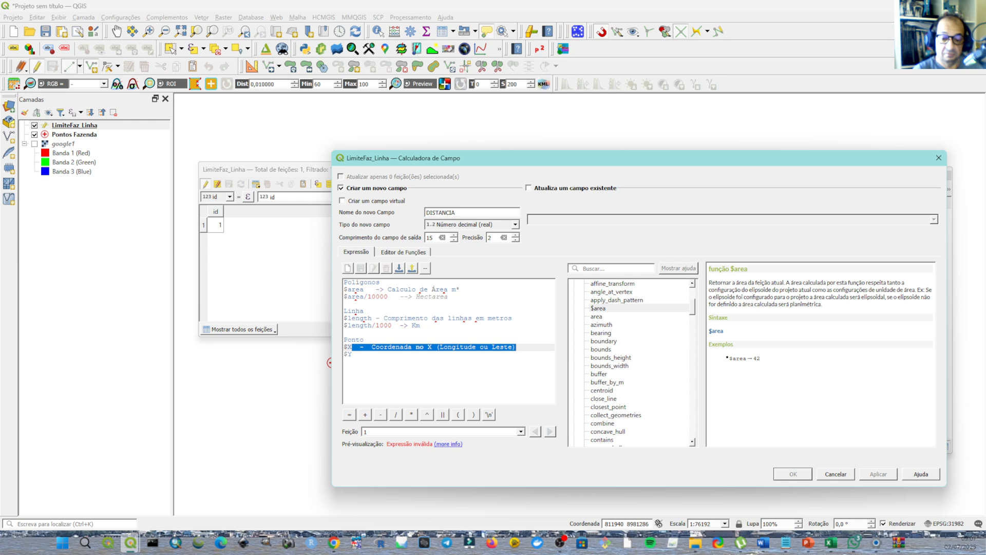
key(Down)
key(ctrl+v)
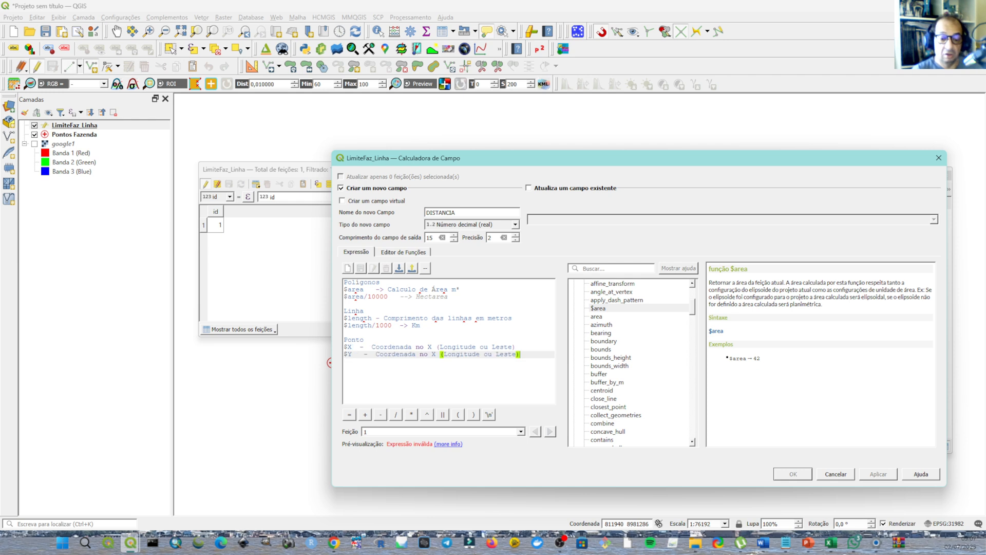
key(Left)
key(Left)
key(Left)
key(Left)
key(Left)
key(Left)
key(Left)
key(Left)
key(Left)
key(Left)
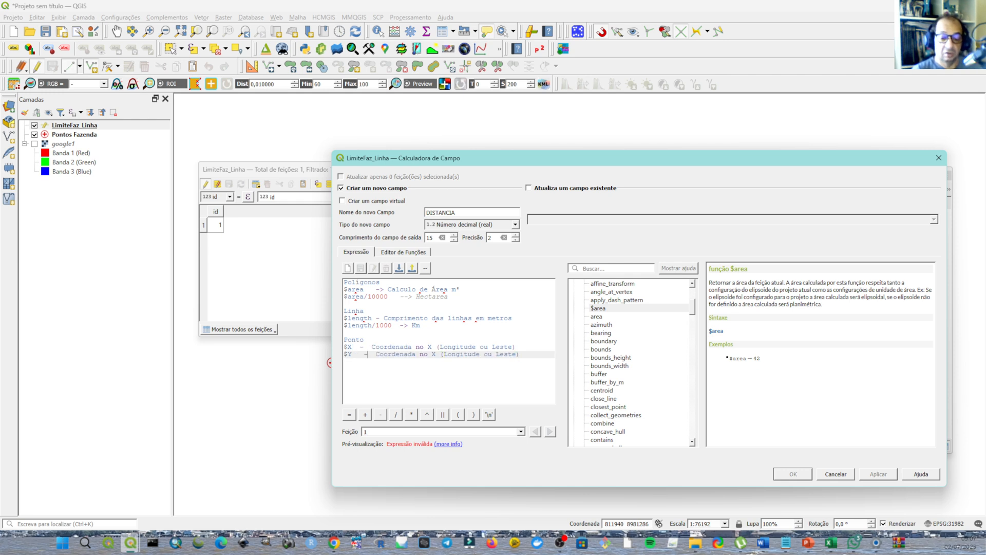
click(360, 354)
key(BackSpace)
Change the axis letter in the $Y line's description to Y.
key(Right)
key(Right)
key(Right)
key(Right)
key(Right)
key(Right)
key(Right)
key(Right)
key(Right)
key(Right)
key(Right)
key(Left)
key(Left)
key(Left)
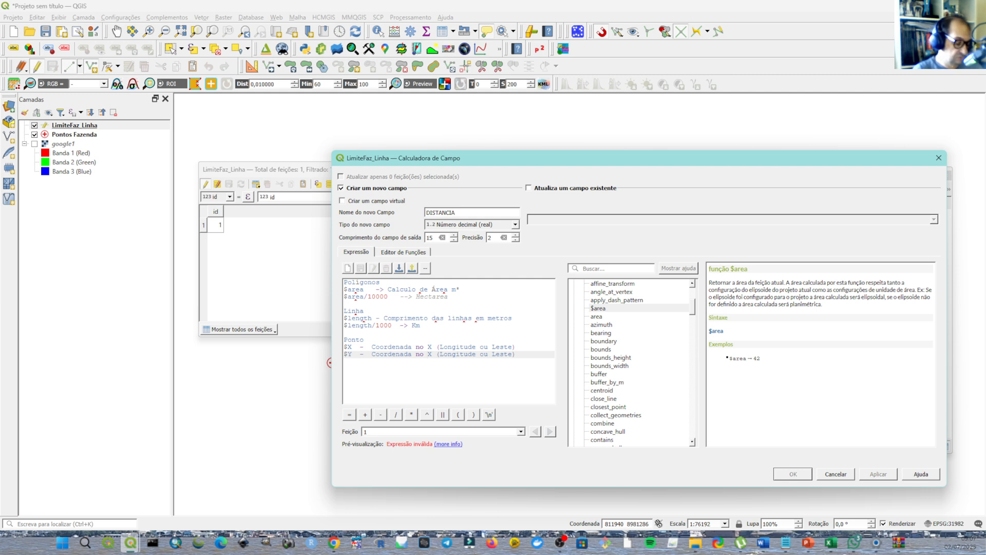
key(Delete)
text(Y)
Replace the word Longitude with "Latitude" in the $Y line.
key(Right)
key(Right)
key(Right)
key(Right)
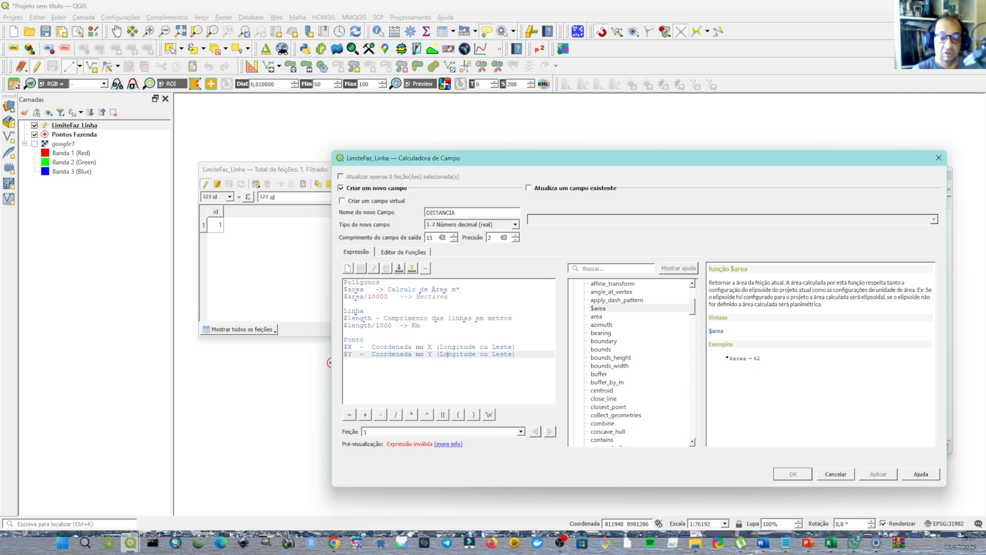
text(atitude)
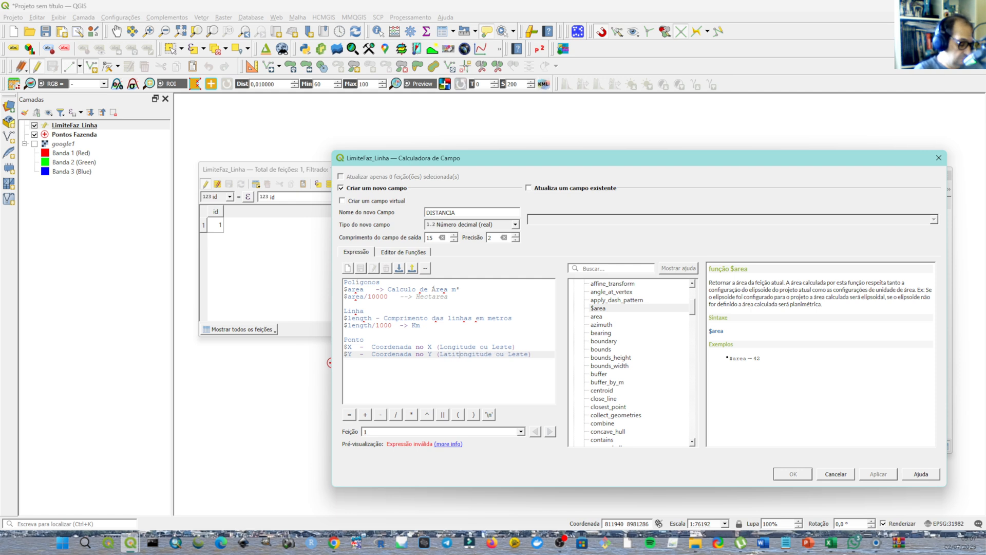
key(Delete)
key(Delete)
key(Delete)
key(Delete)
key(Delete)
key(Delete)
key(Delete)
key(Delete)
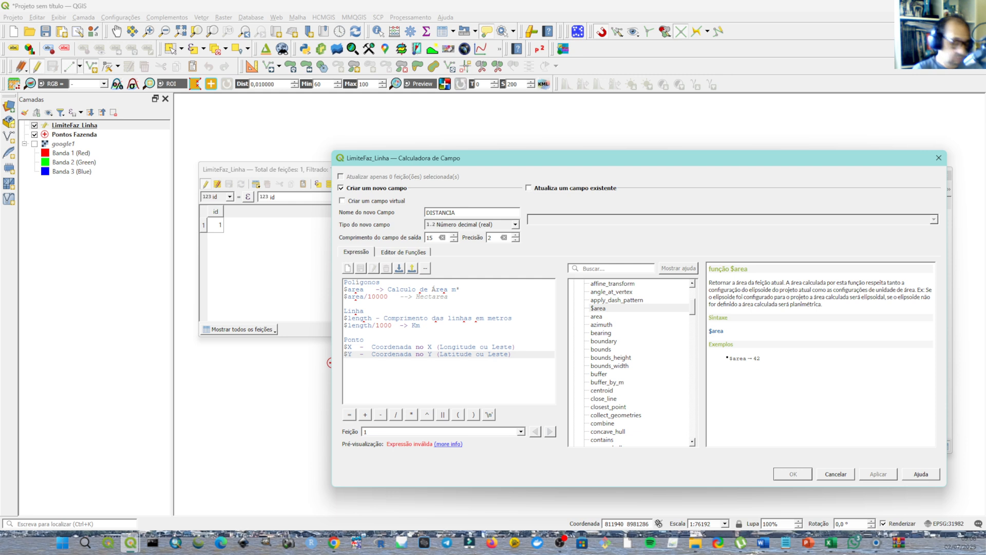
Replace Leste with "Norte-Sul" in the $Y line, keeping the closing parenthesis.
key(Right)
key(Right)
key(Right)
key(Right)
text(Norte-S)
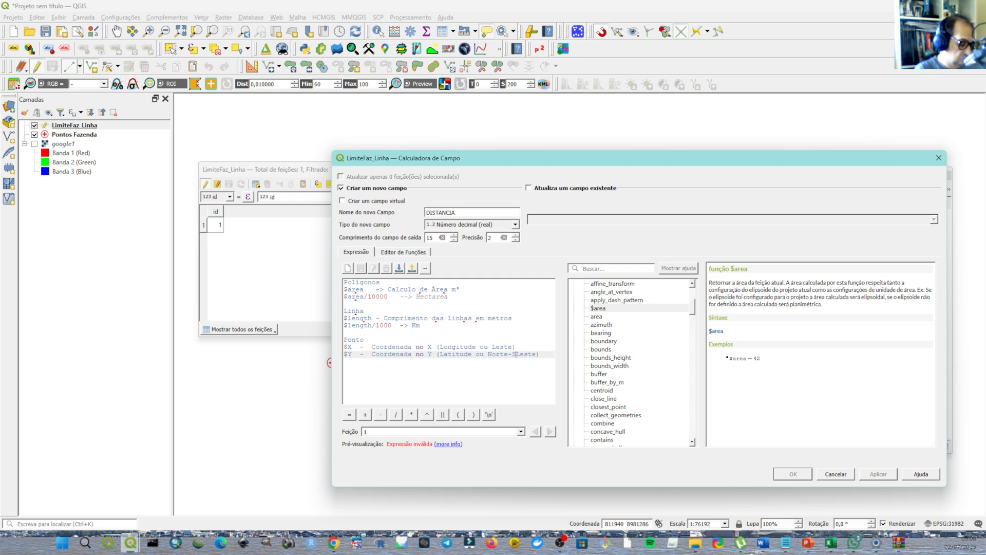
text(ul)
key(Delete)
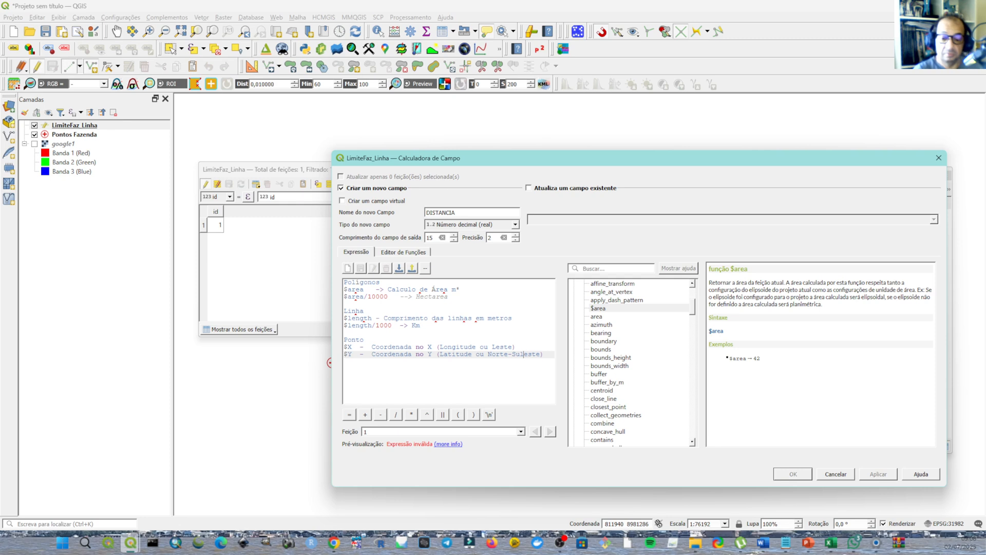
key(Delete)
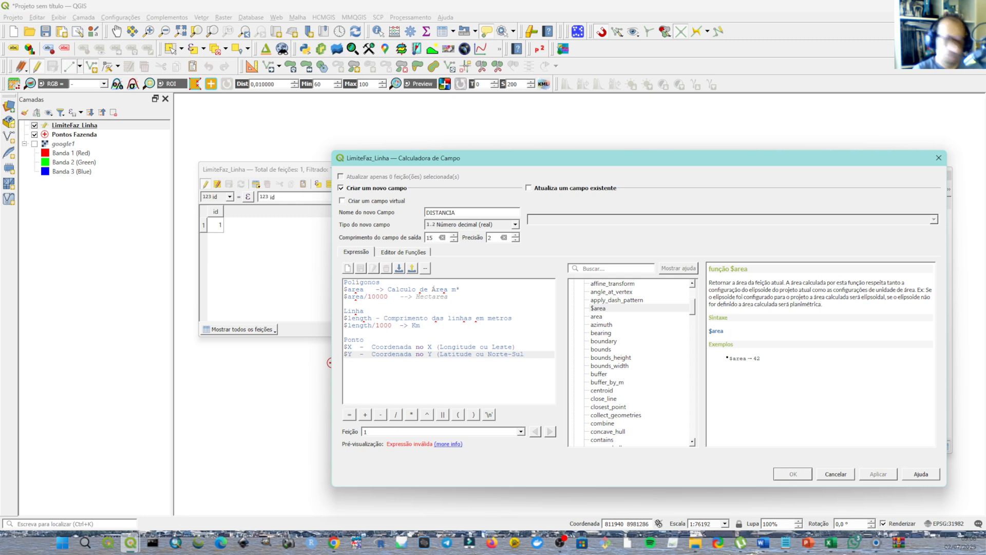
text())
Extend the direction in the $X line to read "Leste/Oeste".
key(Up)
key(Left)
key(Left)
key(Right)
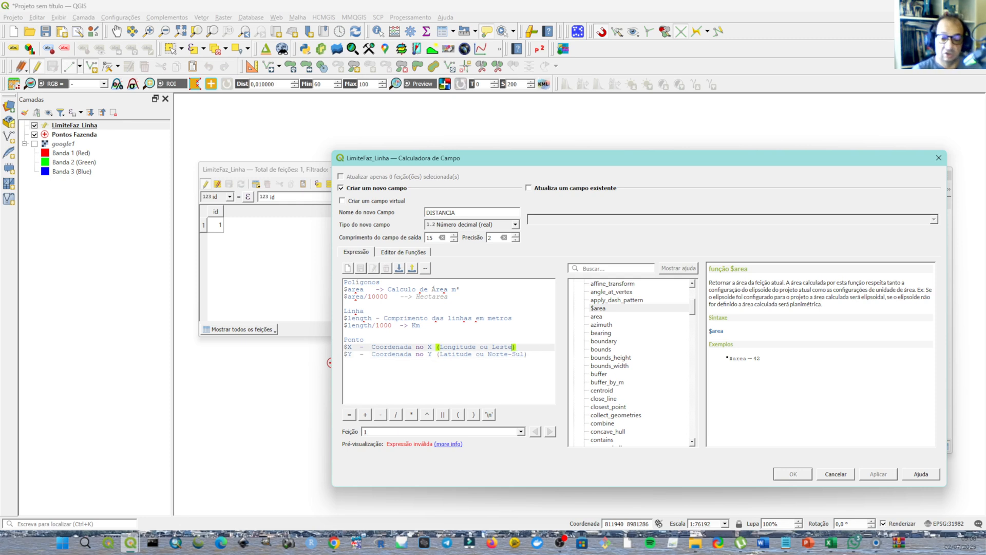
text(/Oeste)
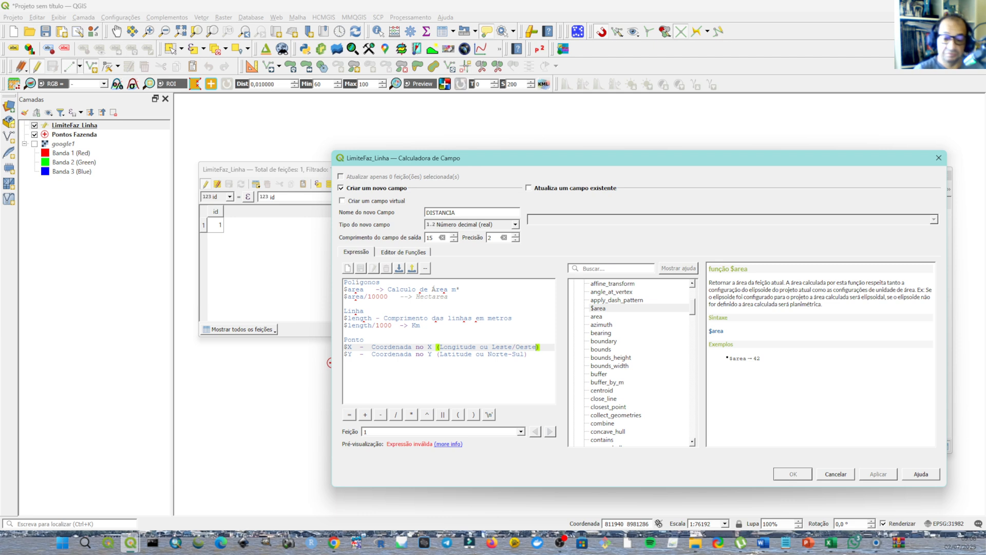
Add the line "$Z - Calcula a coordenada altimetria" below the $Y line.
key(Down)
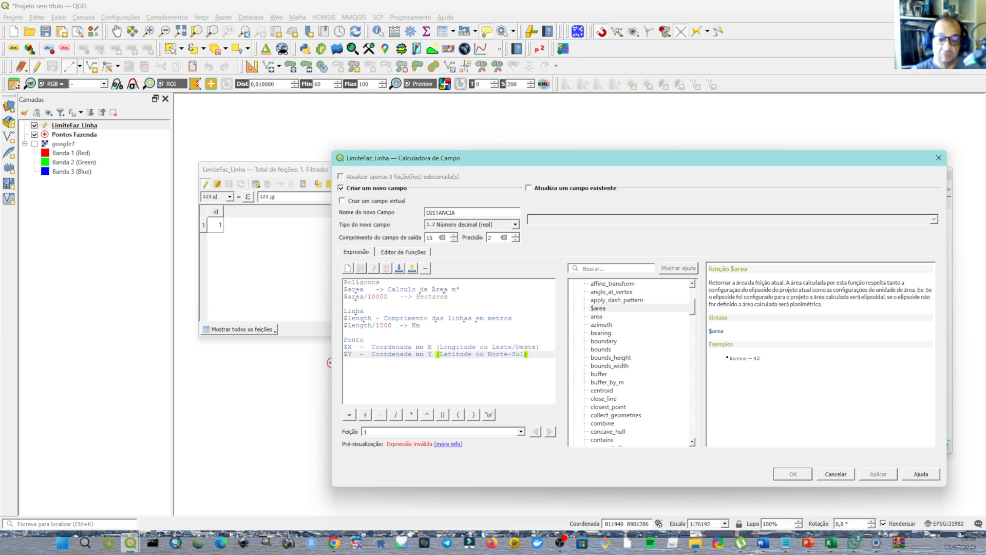
key(Return)
text($Z)
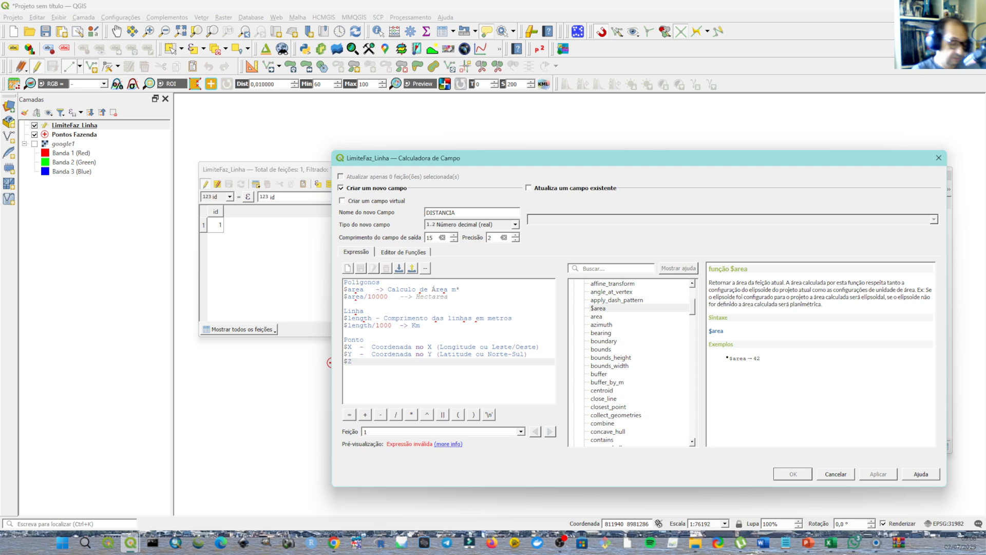
text( - Ca)
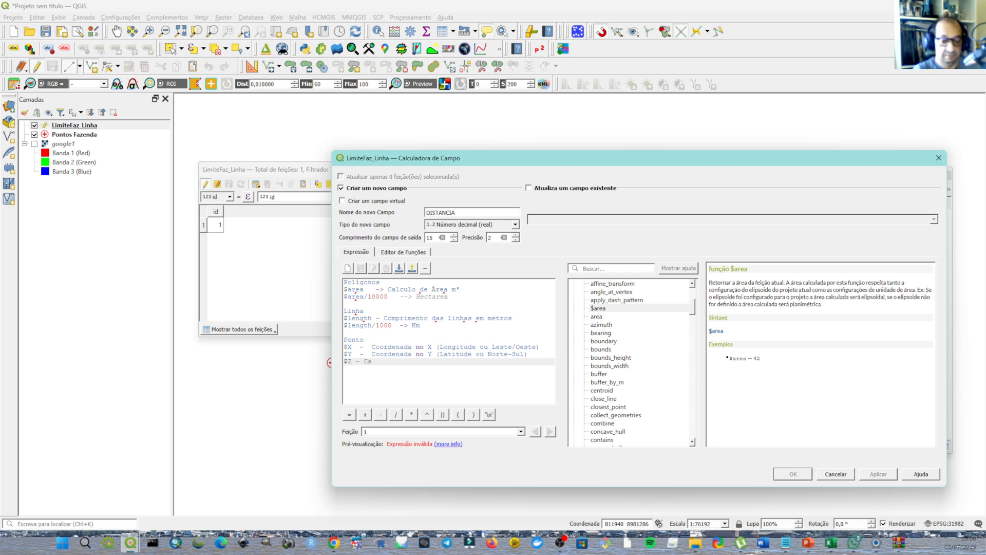
text(ç)
key(BackSpace)
text(lcula a)
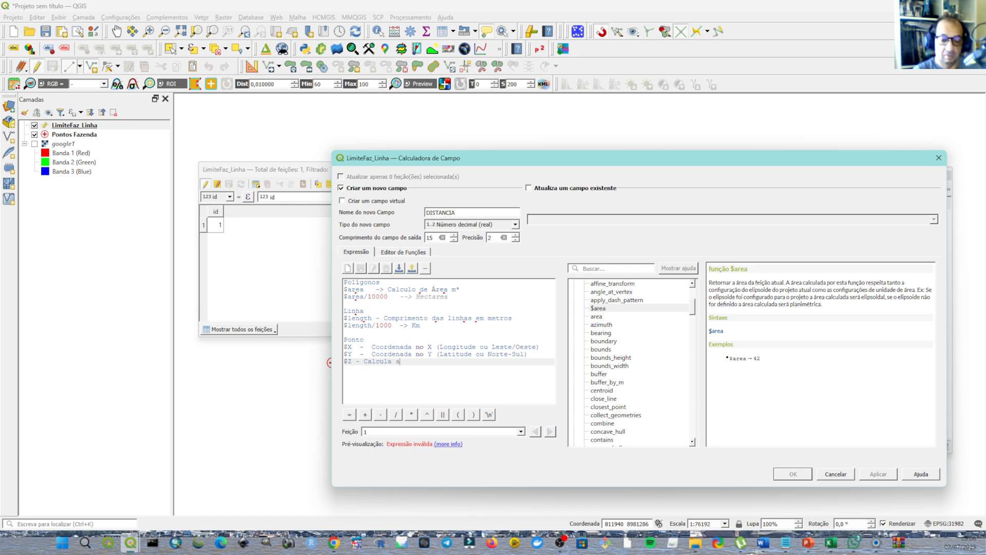
text( coordenada)
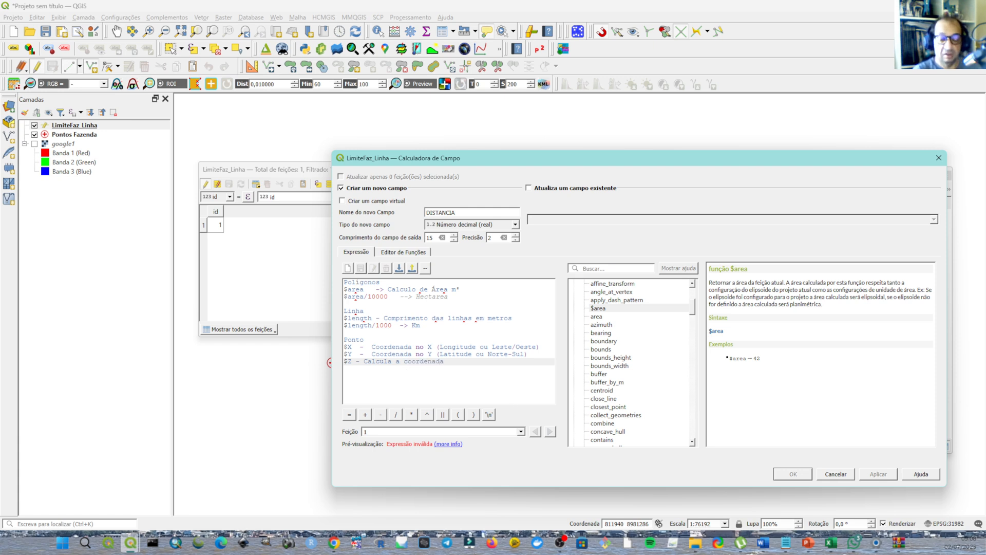
text( al)
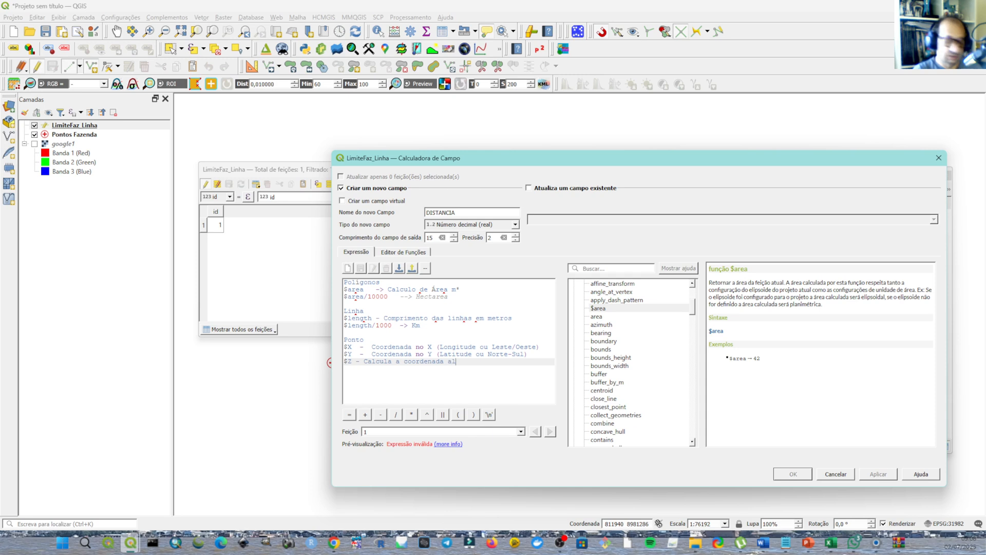
text(tit)
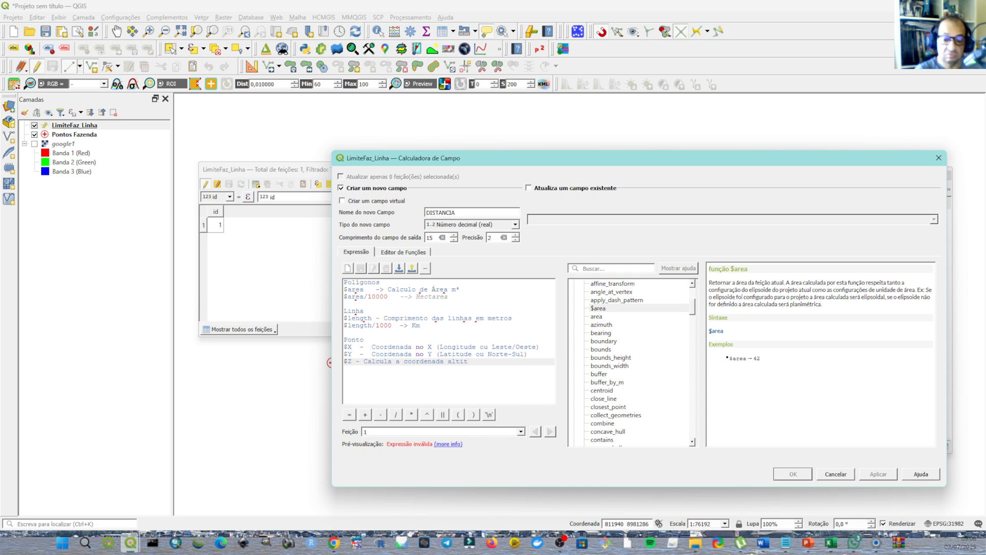
key(BackSpace)
text(met)
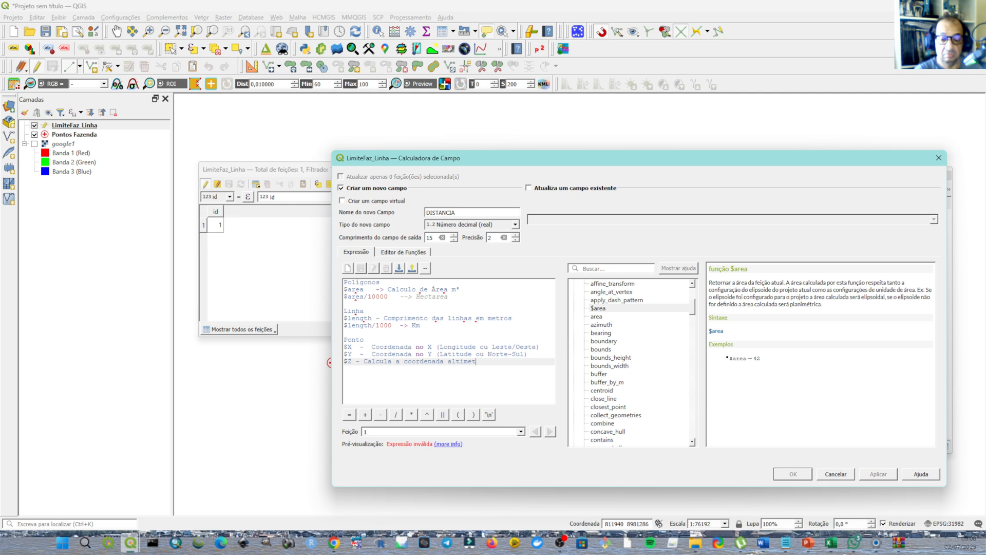
text(ria)
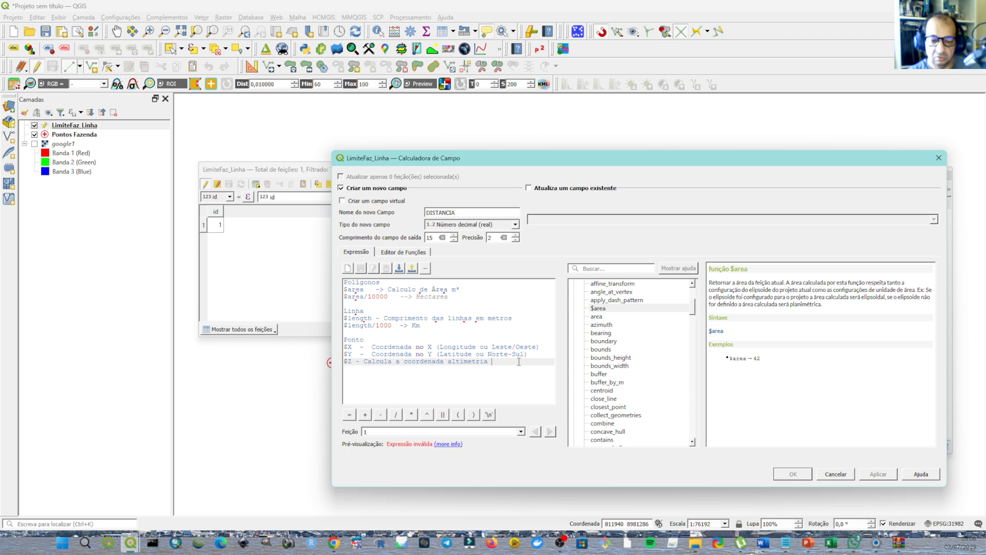
Delete the Ponto section with its $X, $Y and $Z lines from the expression notes.
drag(519, 361, 275, 255)
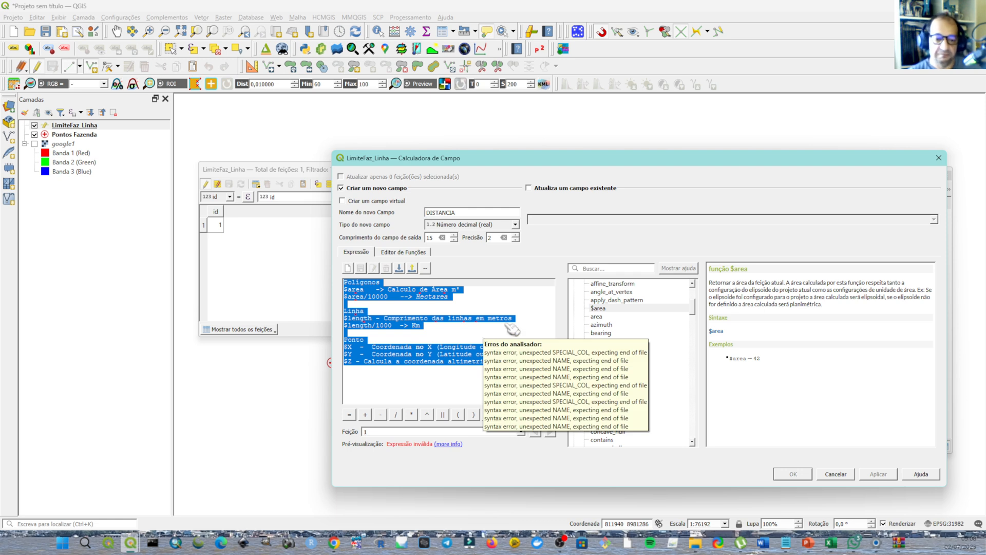
click(424, 381)
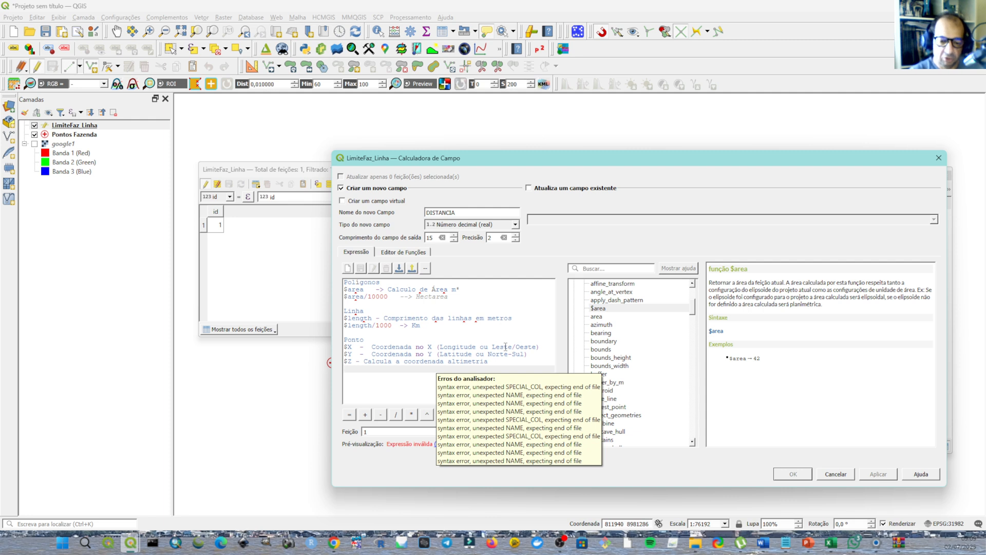
drag(506, 362, 296, 267)
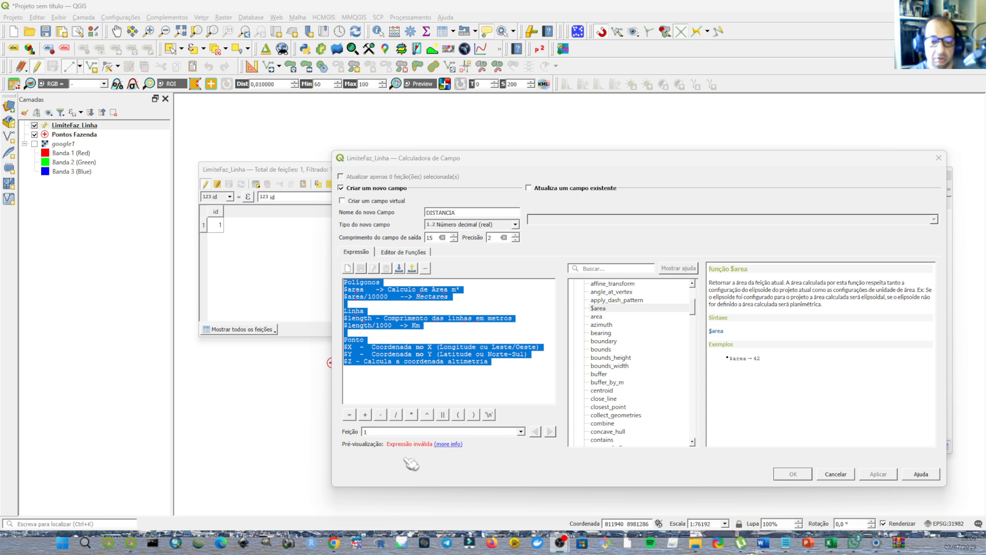
click(501, 371)
drag(501, 371, 328, 342)
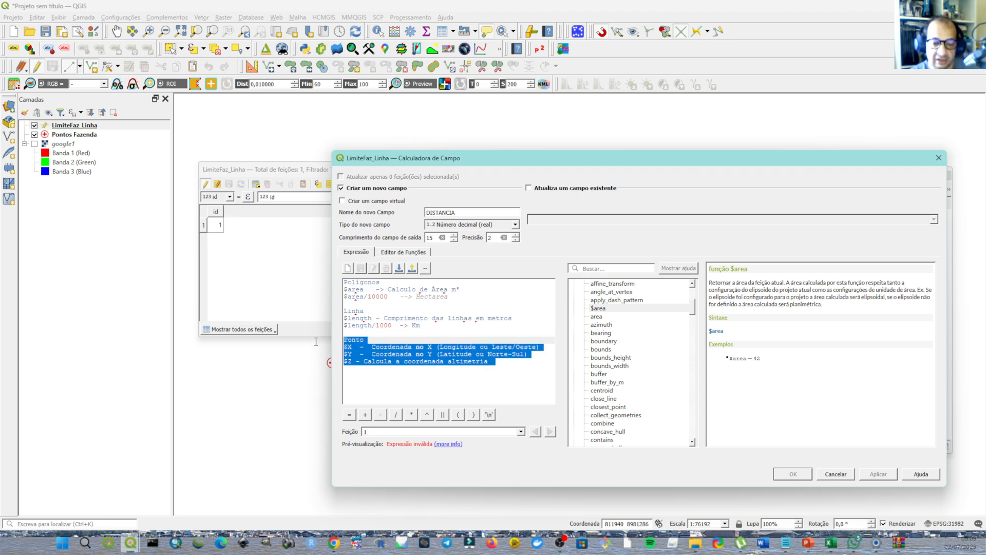
key(Delete)
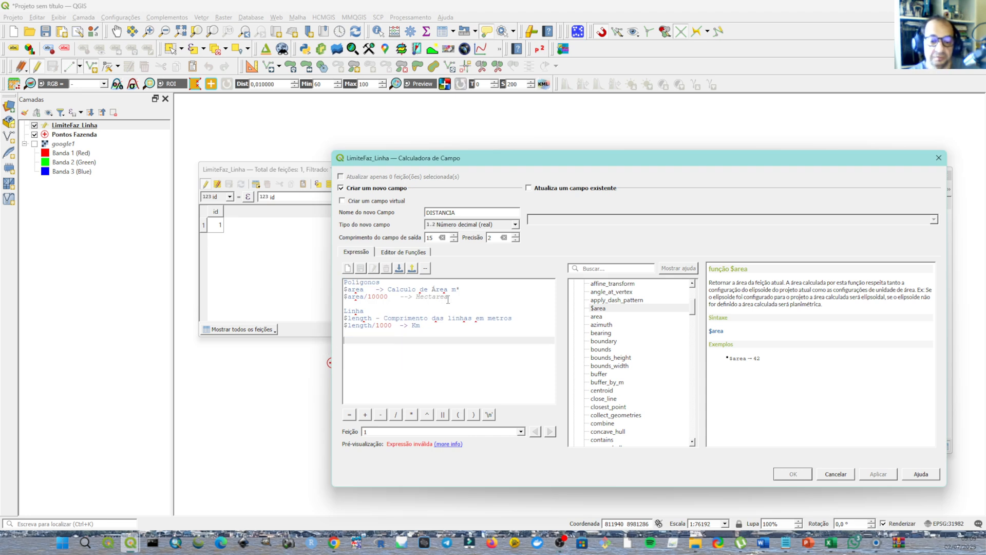
Delete the area lines for polygons and the Linha heading above the $length lines.
drag(447, 300, 288, 268)
key(Delete)
key(Delete)
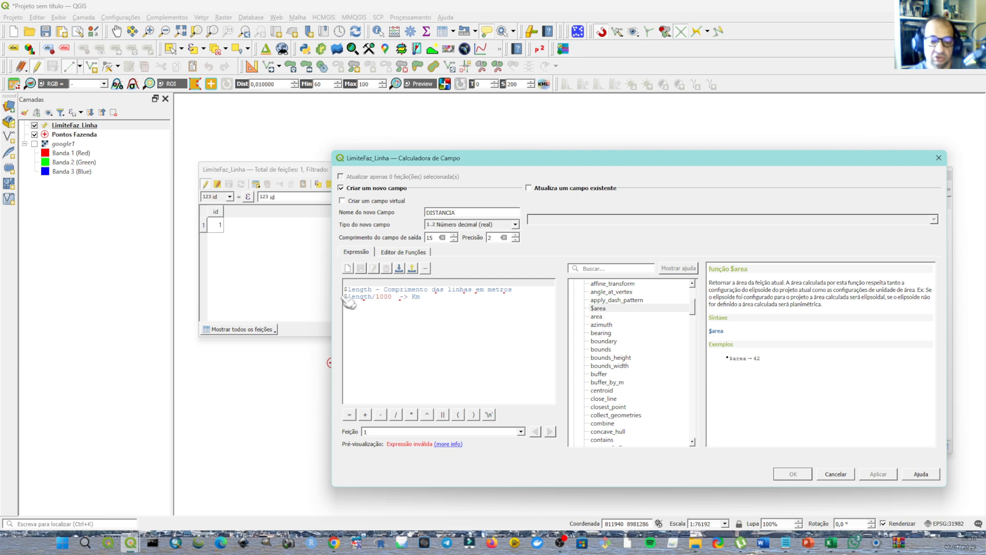
key(Delete)
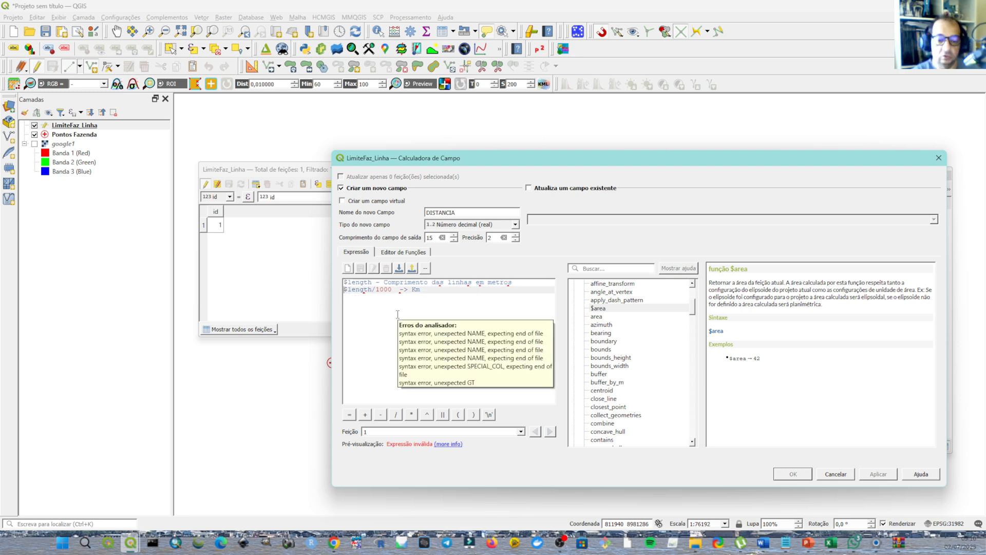
Remove the $length/1000 line and the description after $length, leaving only $length as the expression.
key(shift+End)
key(Delete)
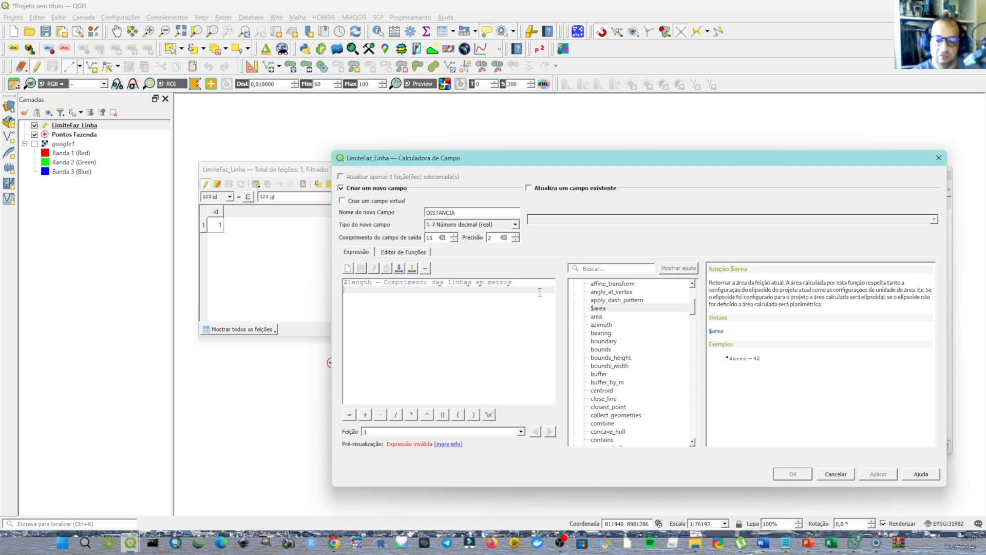
key(BackSpace)
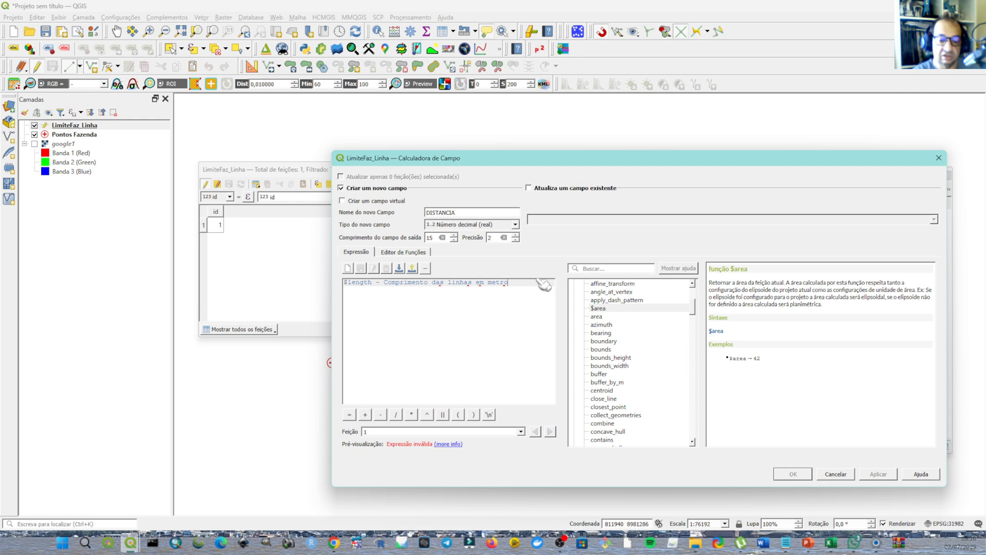
key(BackSpace)
key(BackSpace)
key(BackSpace)
key(BackSpace)
key(BackSpace)
key(BackSpace)
key(BackSpace)
key(BackSpace)
key(BackSpace)
key(BackSpace)
key(BackSpace)
key(BackSpace)
key(BackSpace)
key(BackSpace)
key(BackSpace)
key(BackSpace)
key(BackSpace)
key(BackSpace)
key(BackSpace)
key(BackSpace)
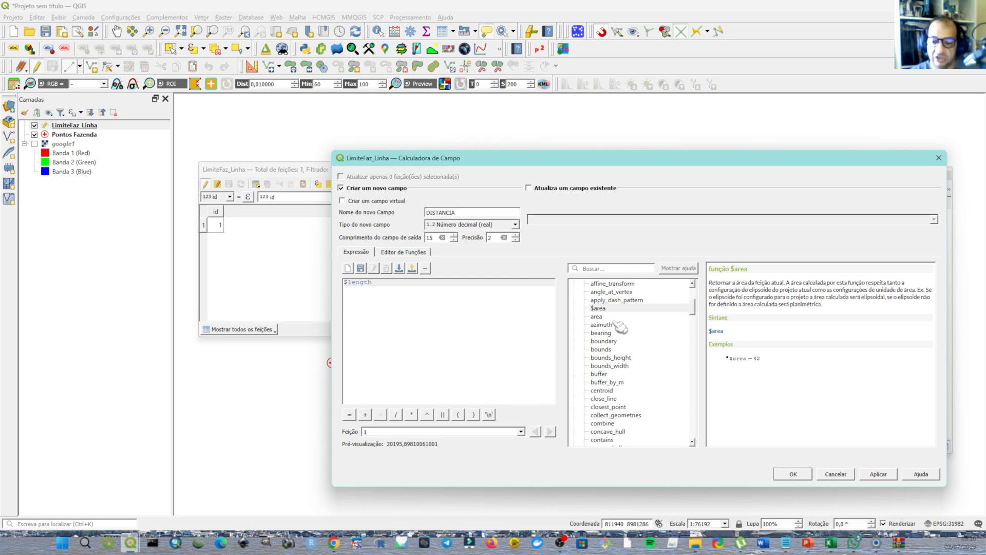
Browse the Geometria function list and read the help for $length, $x, $y and $z.
scroll(619, 312, up, 2)
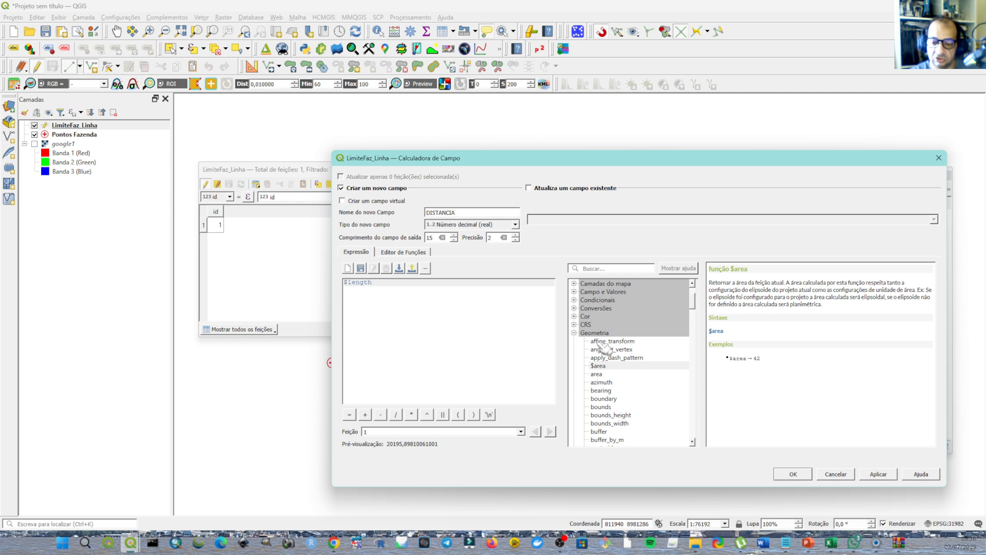
scroll(606, 346, down, 5)
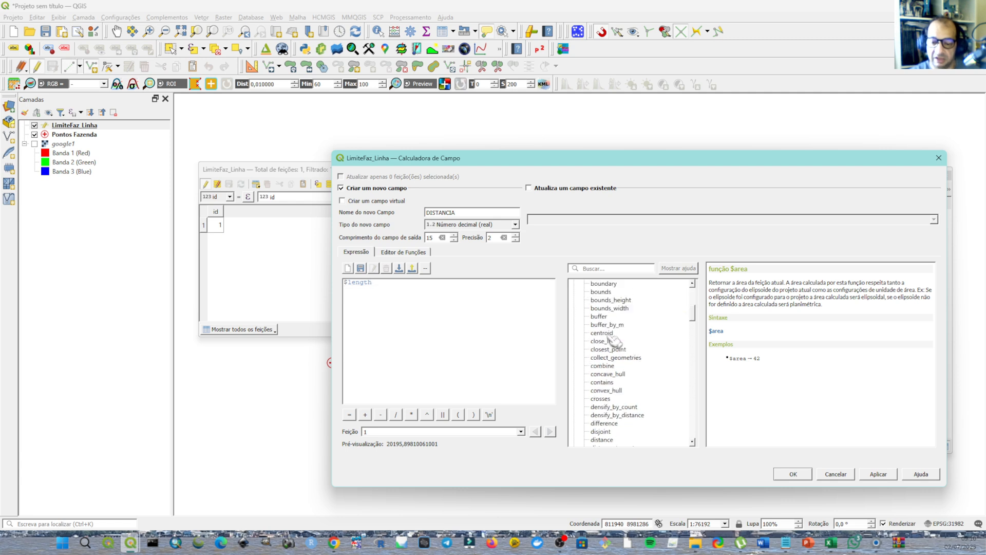
scroll(612, 341, down, 10)
scroll(611, 365, down, 2)
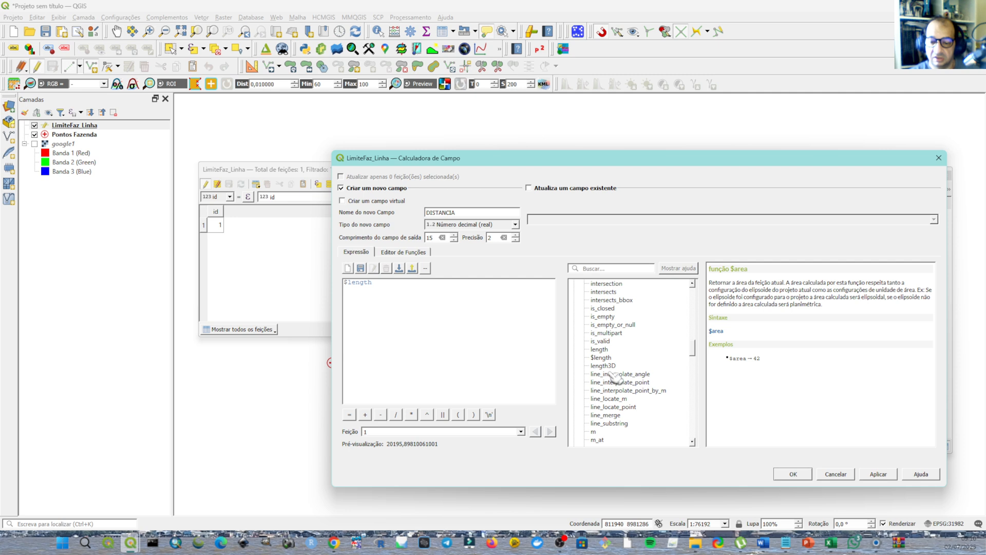
click(609, 364)
scroll(616, 380, down, 12)
scroll(620, 385, down, 17)
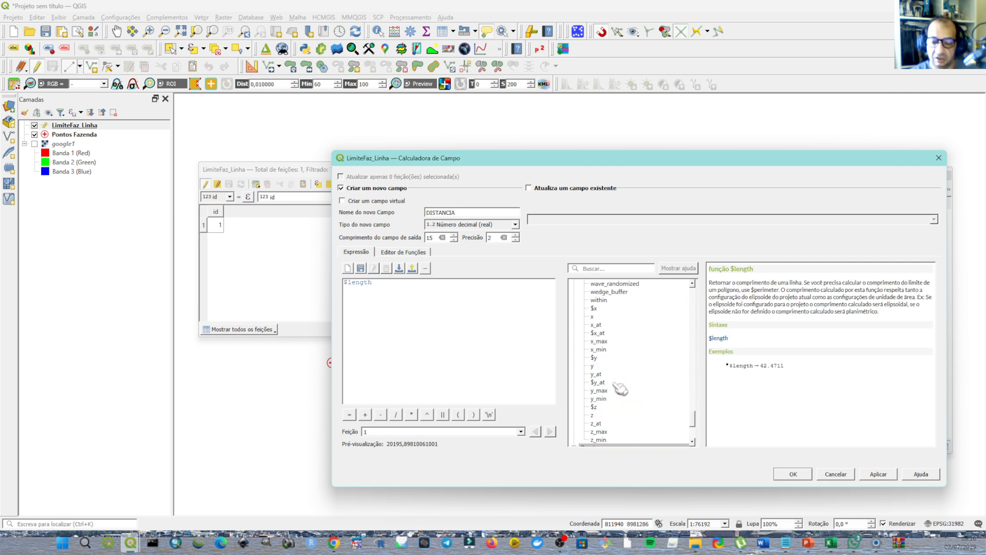
scroll(620, 388, up, 4)
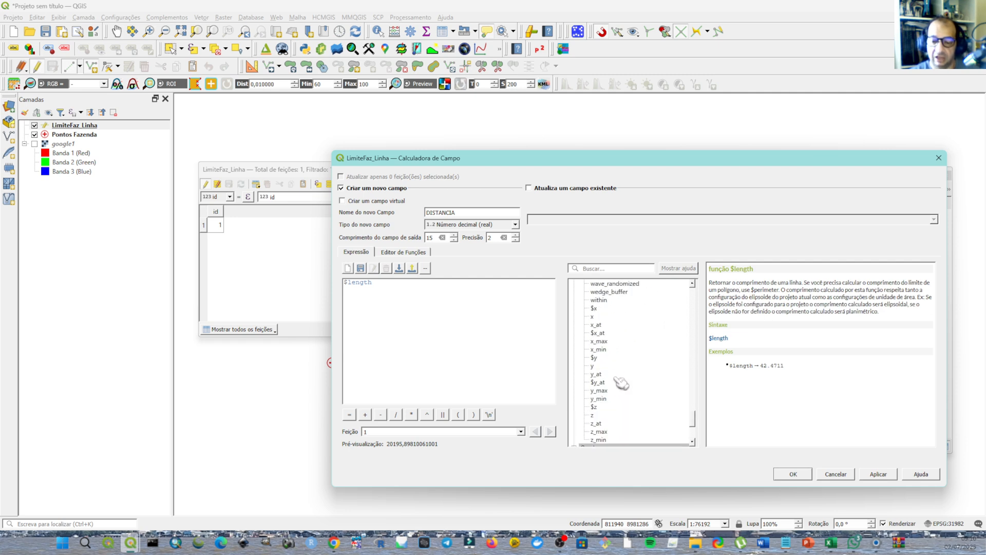
click(597, 308)
click(603, 358)
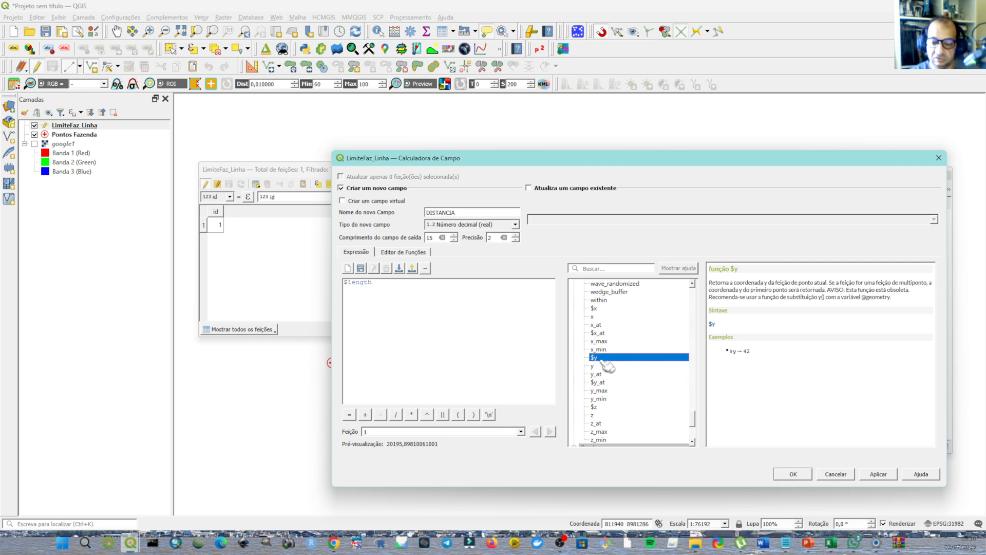
click(607, 407)
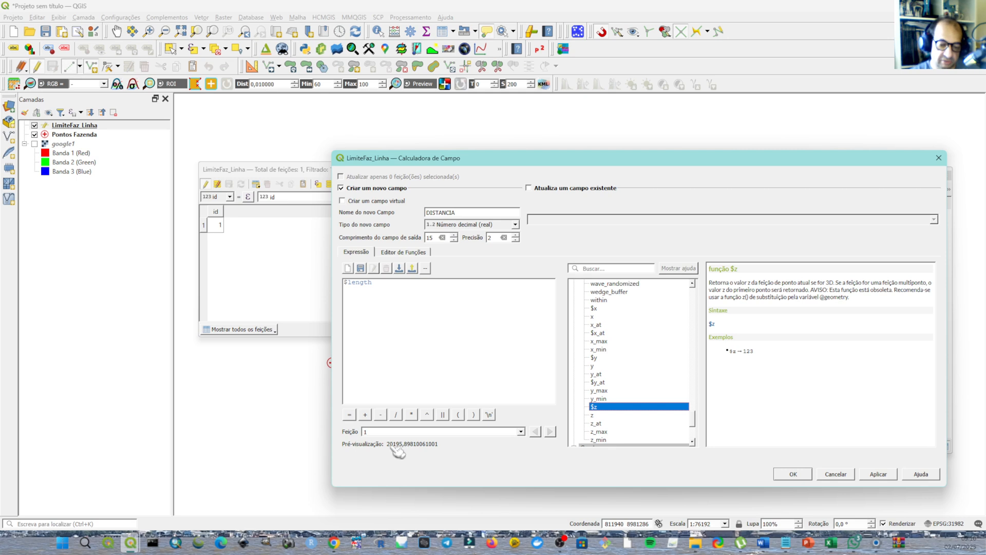
Change the expression to $length/1000 and create the DISTANCIA field, dismissing any message.
click(391, 286)
text(/1000)
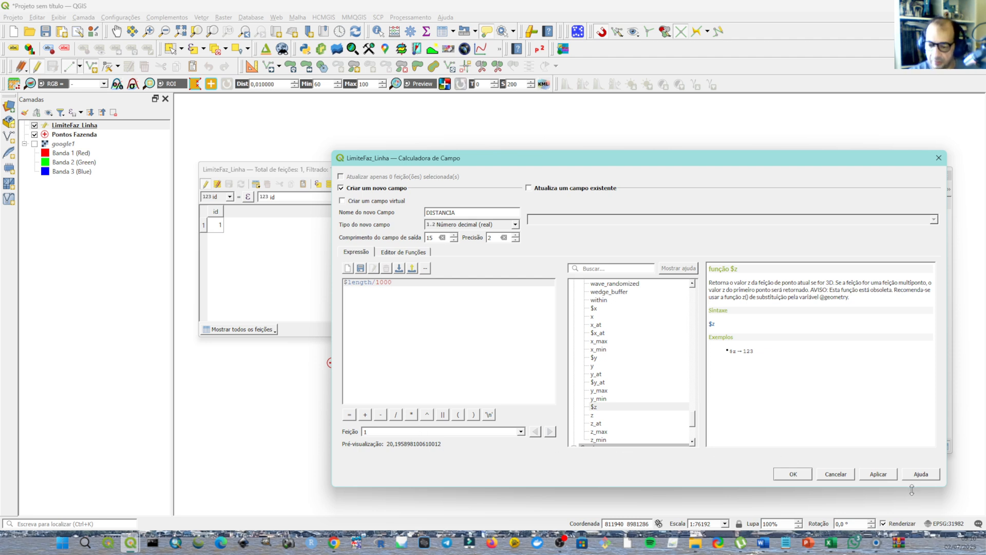
click(878, 475)
click(793, 475)
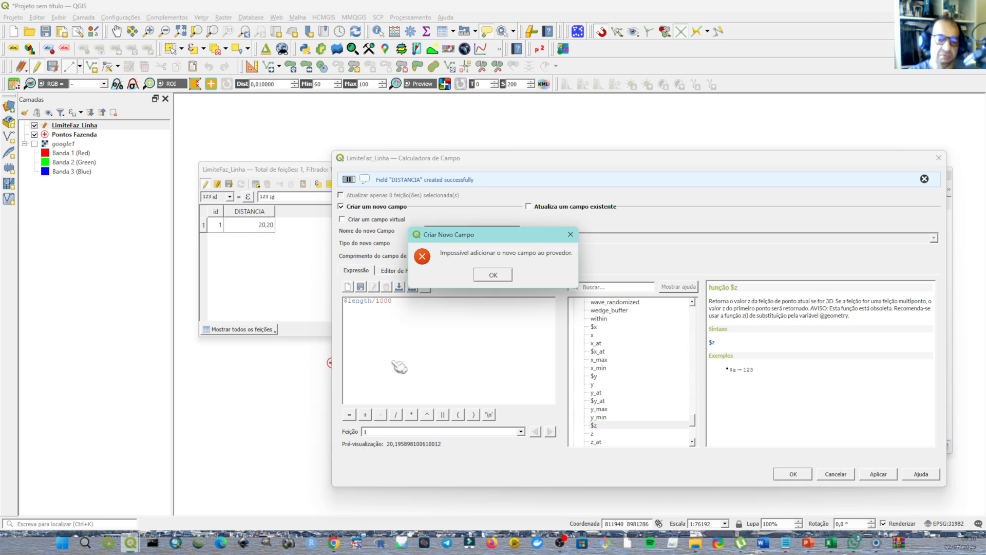
click(498, 274)
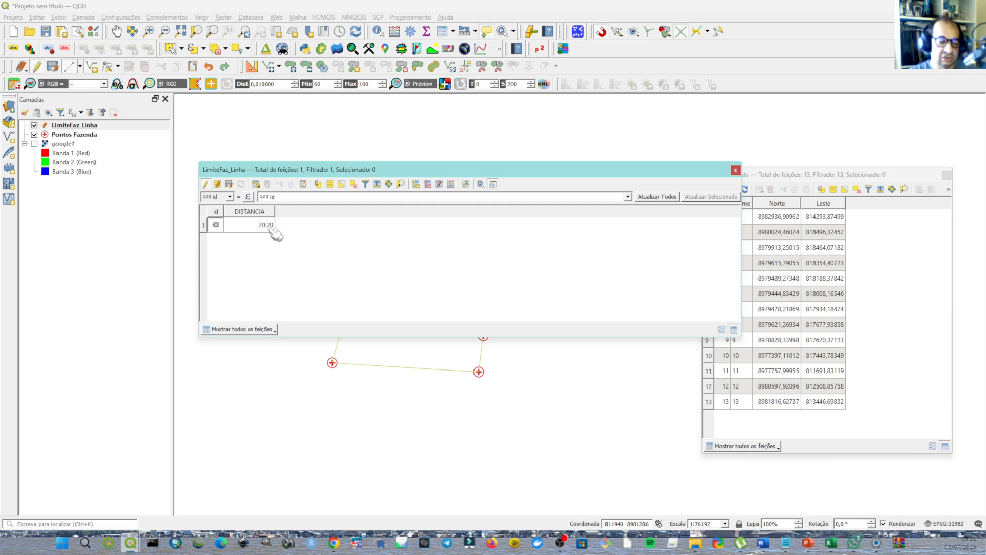
Save the LimiteFaz_Linha edits, stop editing the layer and close its attribute table.
click(229, 184)
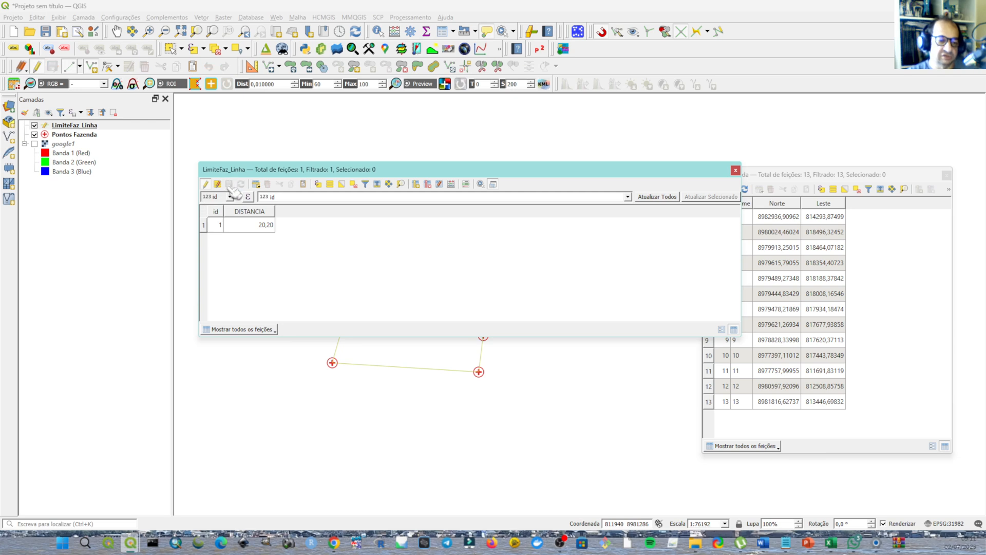
click(205, 184)
click(736, 170)
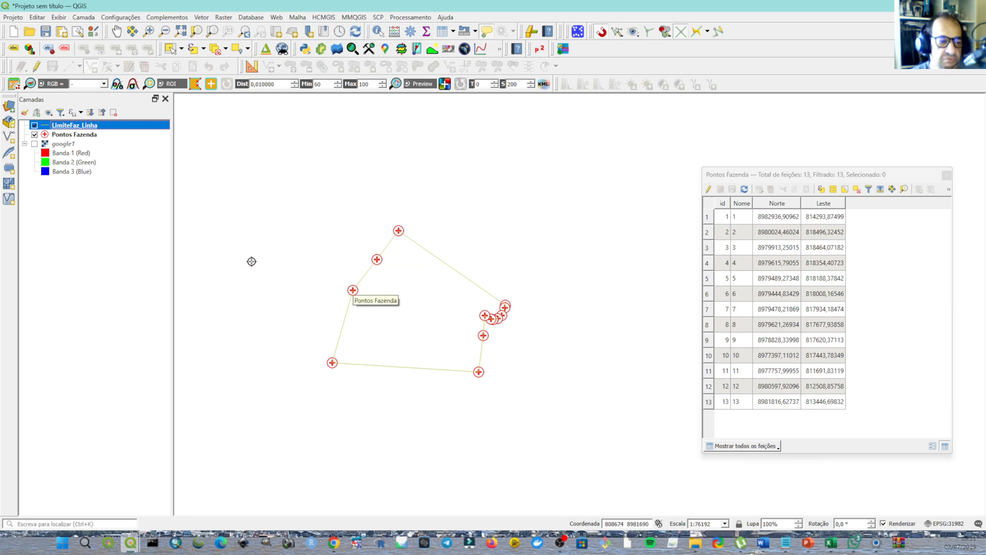
Start the Linhas para polígonos tool with LimiteFaz_Linha as the input layer.
click(205, 17)
mouse_move(236, 87)
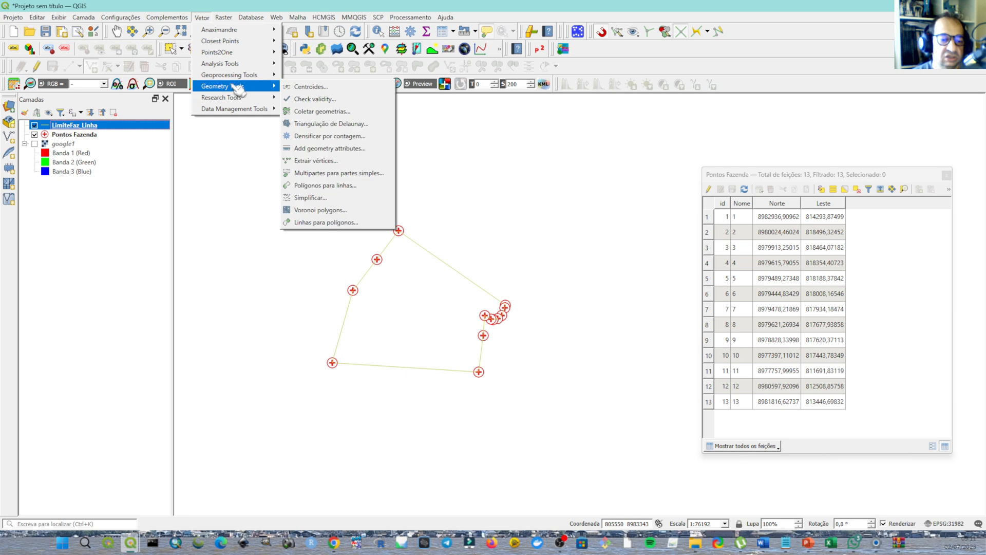
click(363, 222)
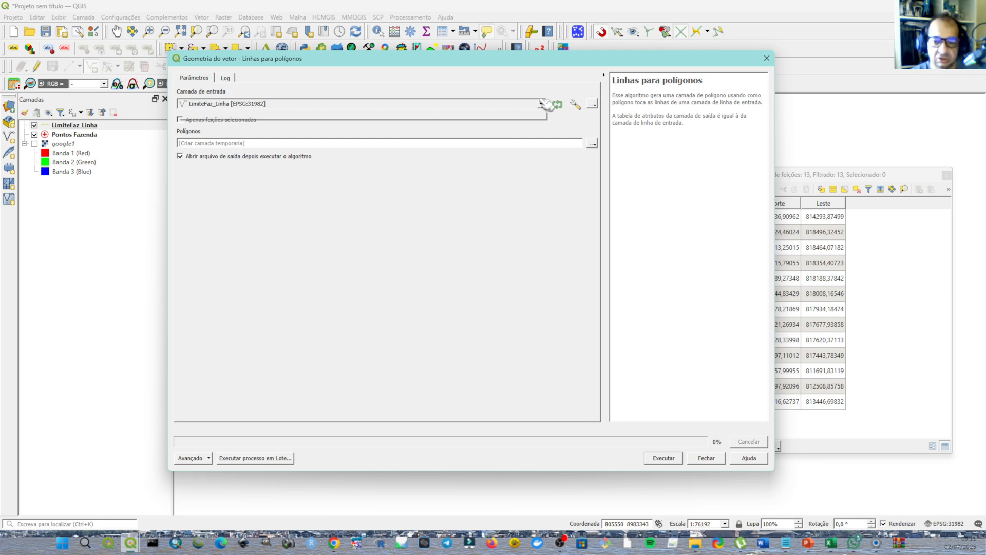
click(524, 105)
click(217, 114)
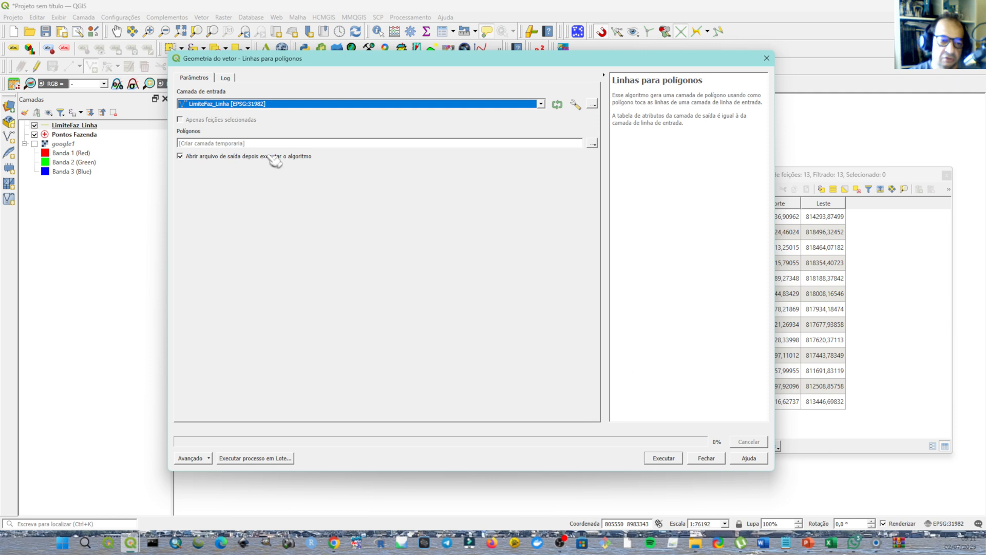
Set the polygon output to the shapefile LimiteFazPol.shp in the tutorial folder and run the conversion.
click(592, 143)
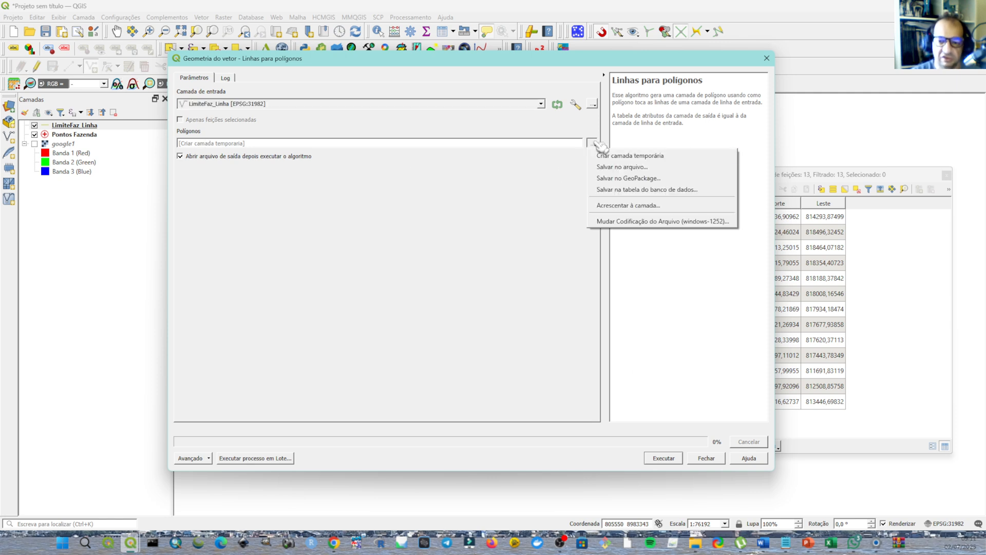
click(606, 168)
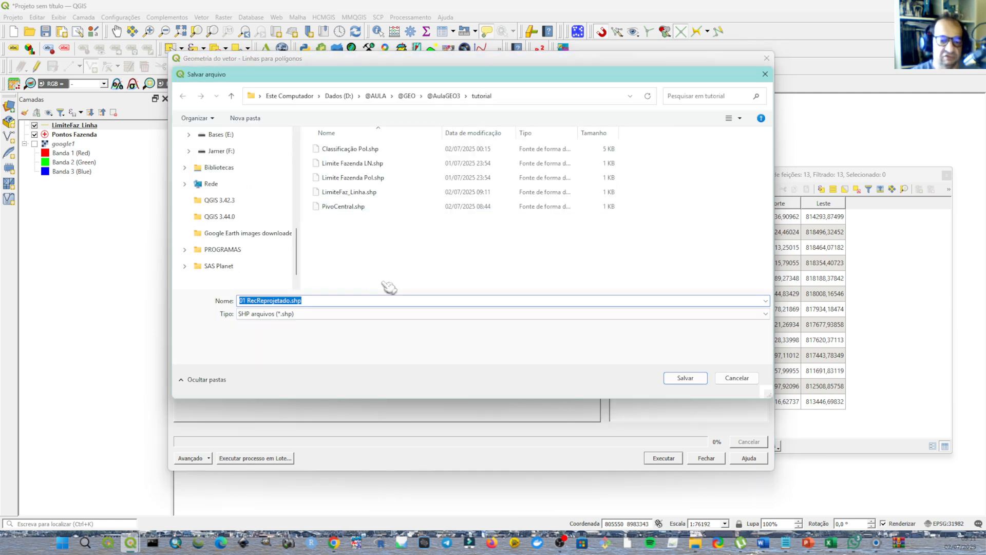
click(363, 178)
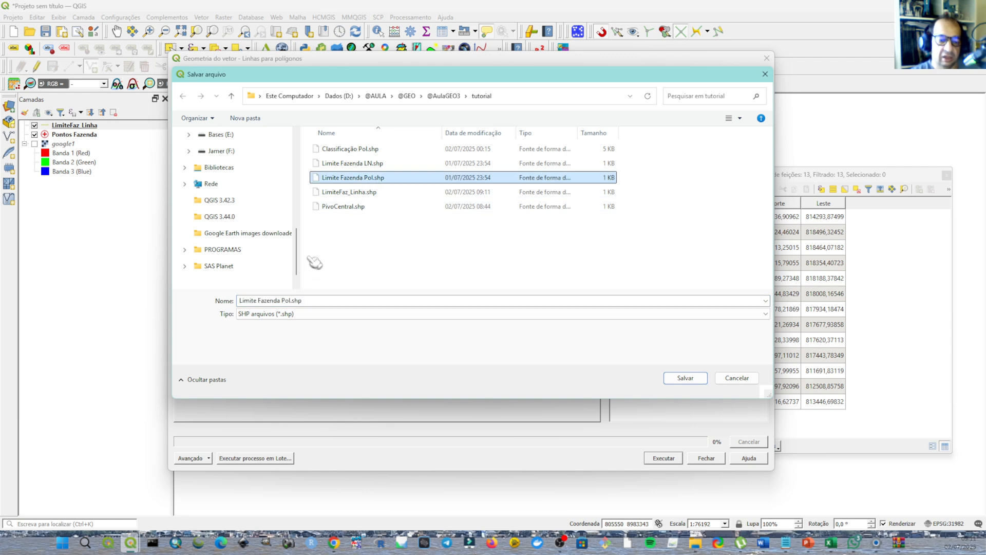
key(Home)
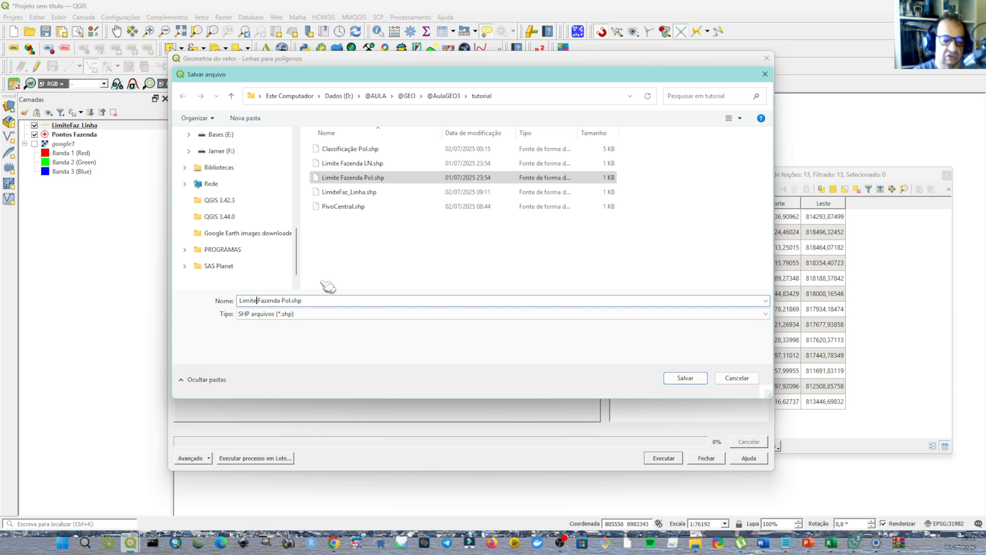
key(Delete)
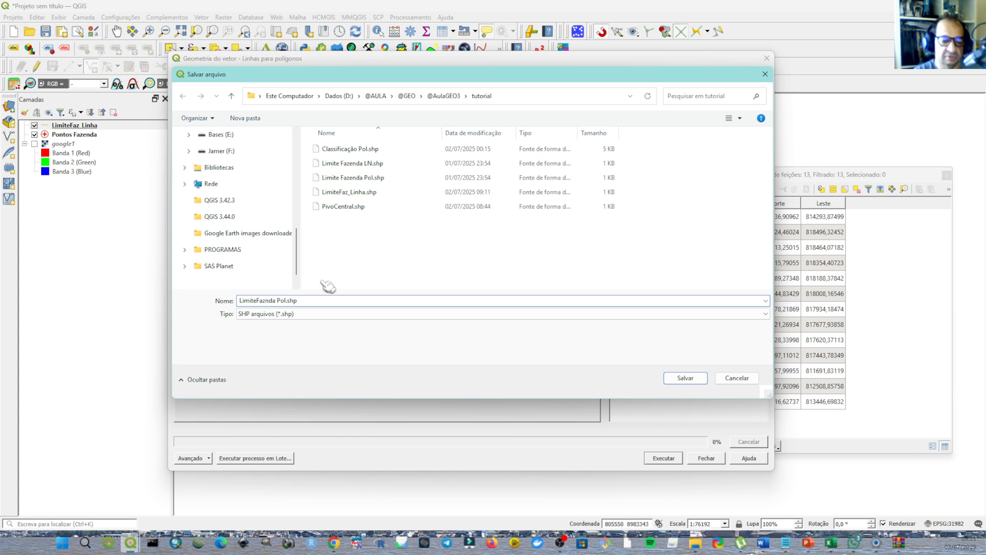
key(Return)
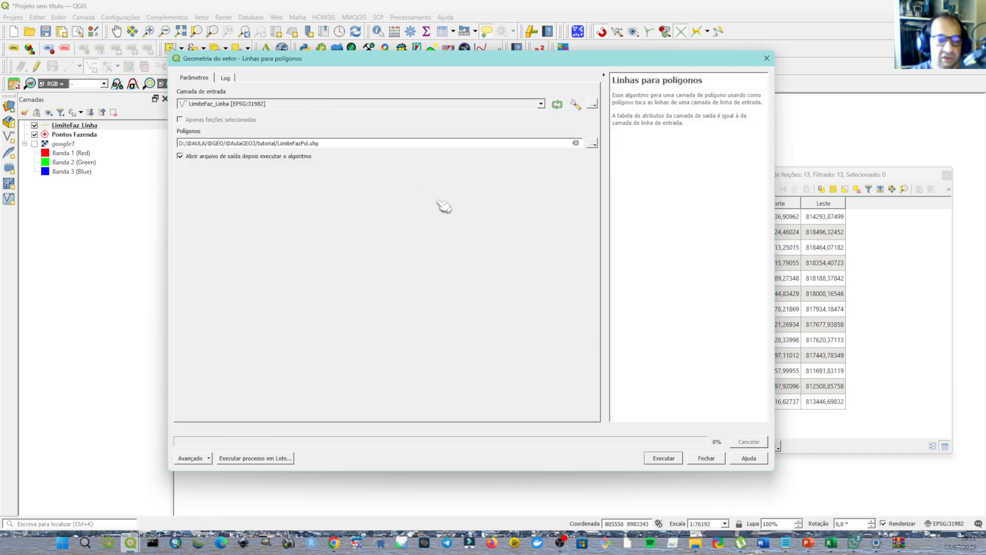
click(661, 459)
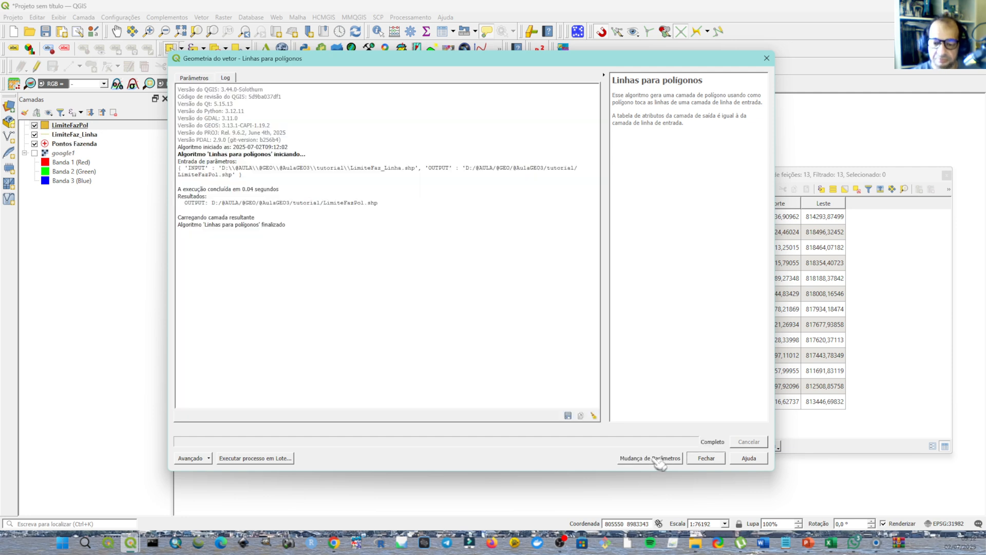
click(716, 459)
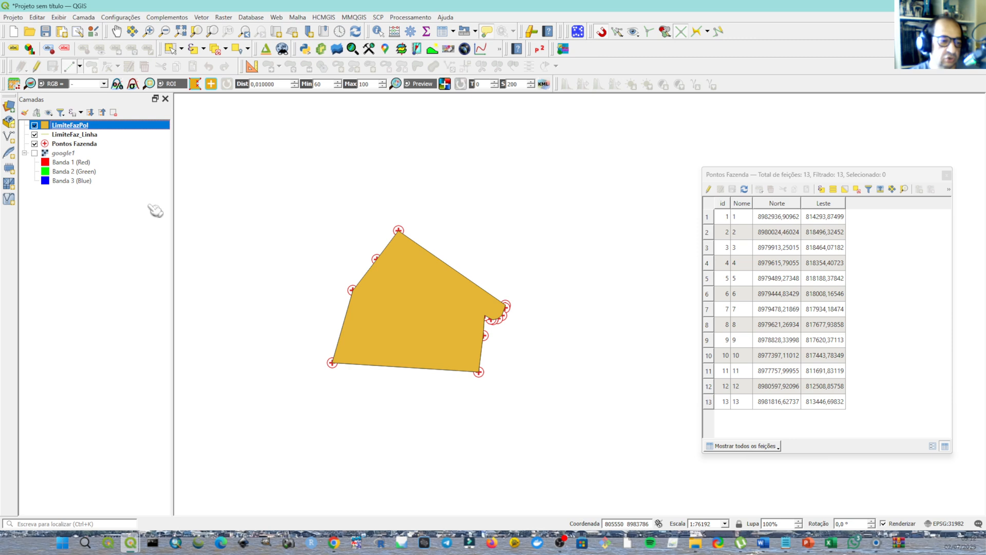
Move the LimiteFaz_Linha layer above LimiteFazPol in the layer order and select it.
drag(74, 136, 77, 128)
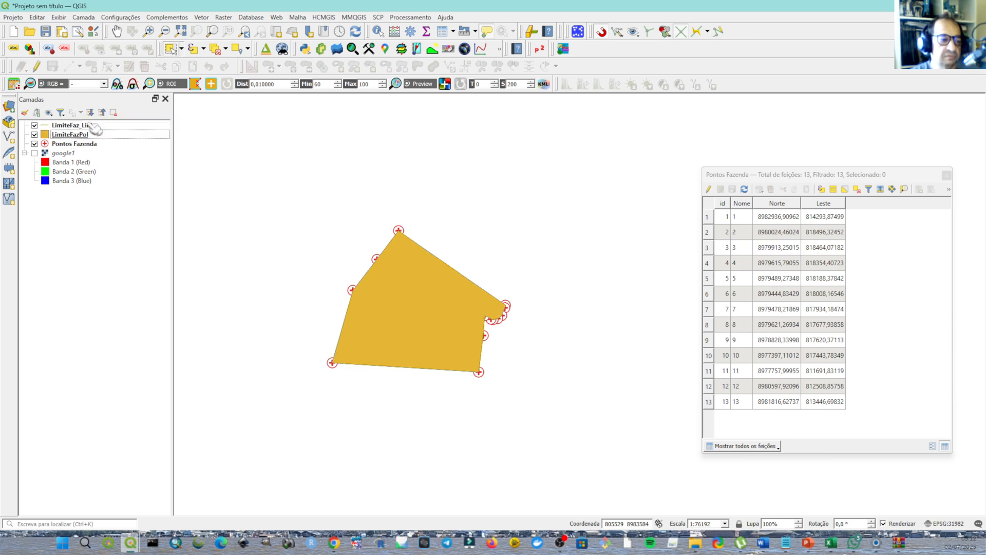
click(48, 127)
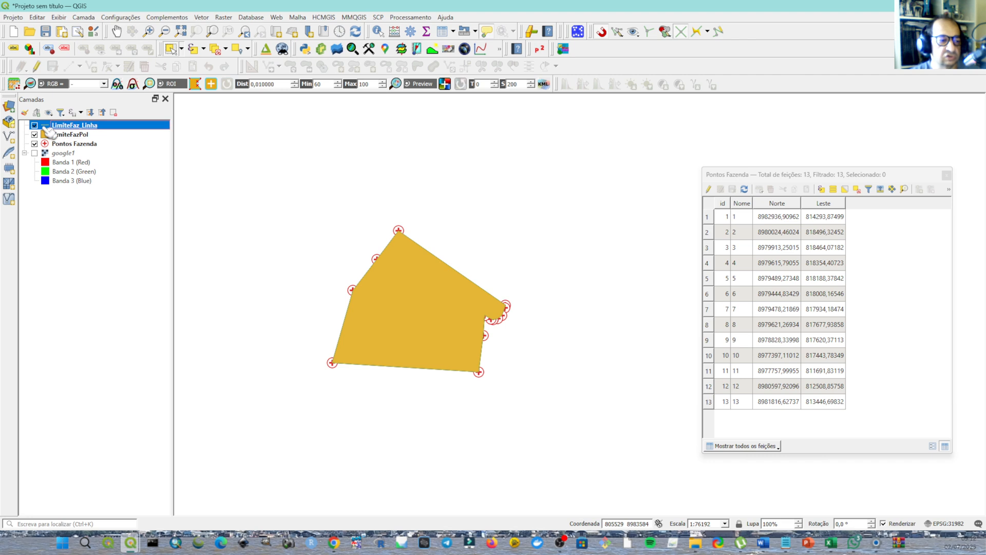
Style the LimiteFaz_Linha layer with the Rosinha line symbol at a thickness of 0.5 millimetres and apply it.
double_click(48, 128)
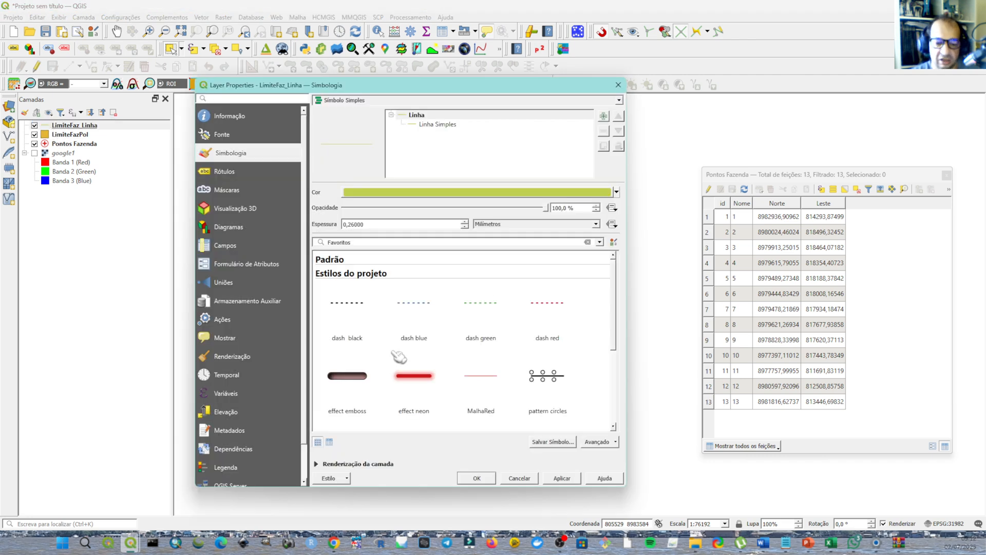
scroll(621, 416, down, 3)
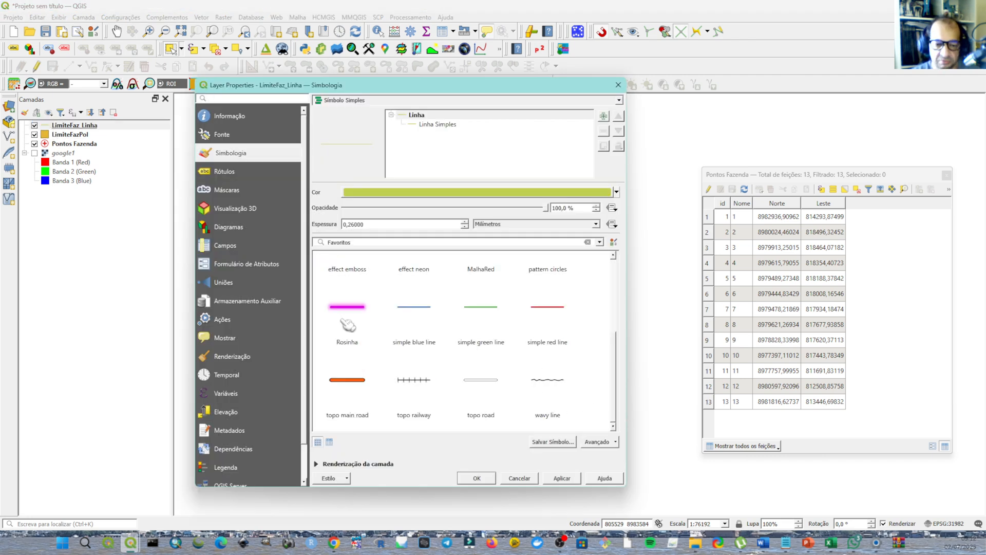
click(345, 322)
click(366, 224)
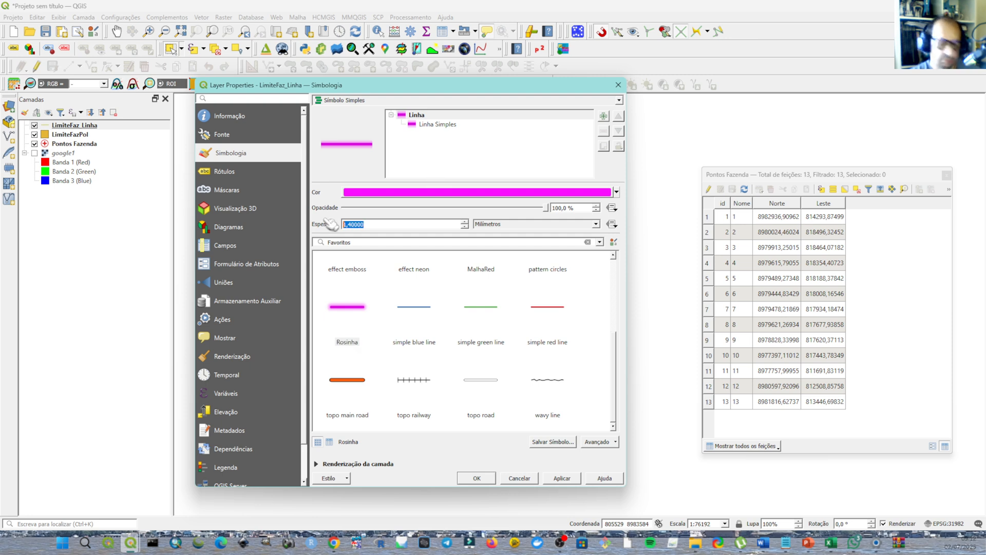
text(0)
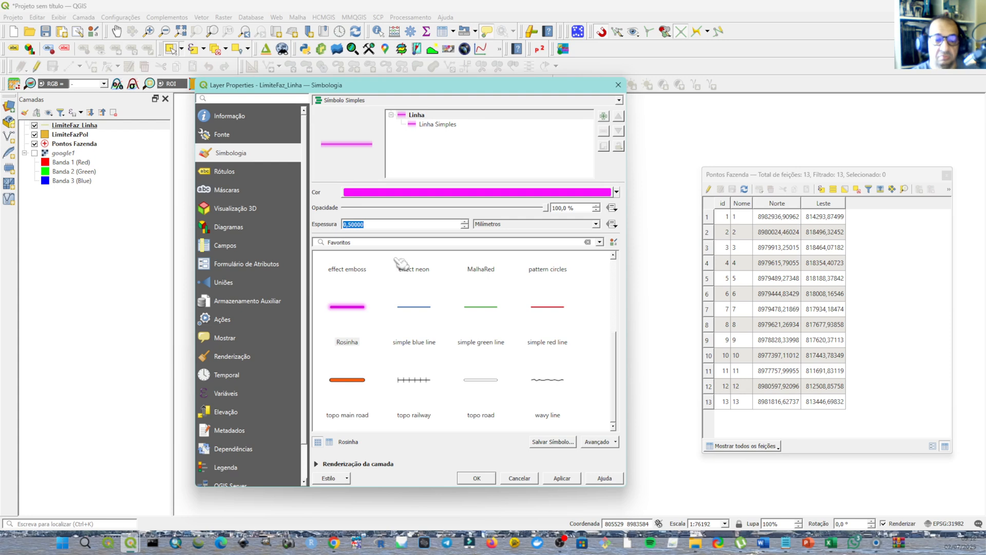
click(561, 478)
click(492, 478)
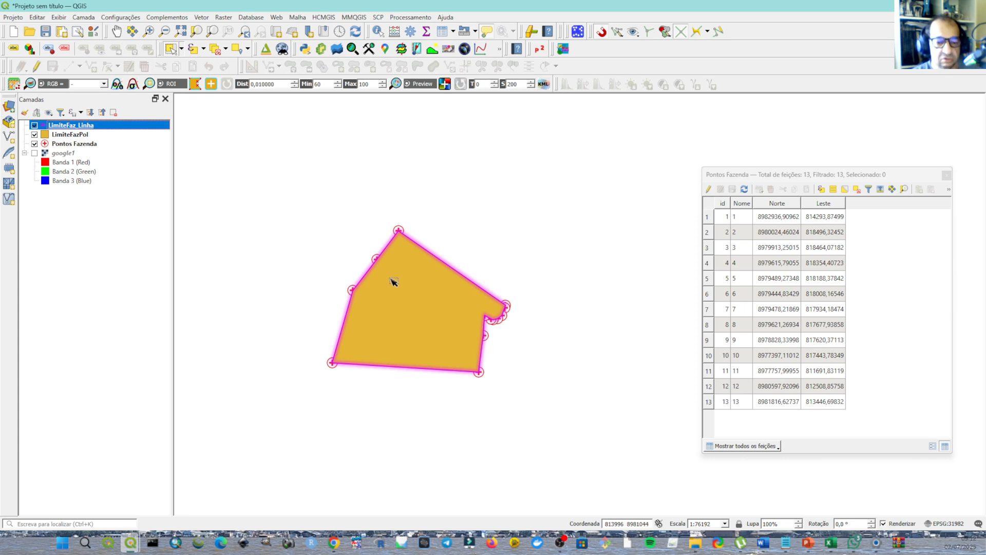
Set the fill symbol opacity of the LimiteFazPol layer to 40%.
click(50, 136)
double_click(50, 135)
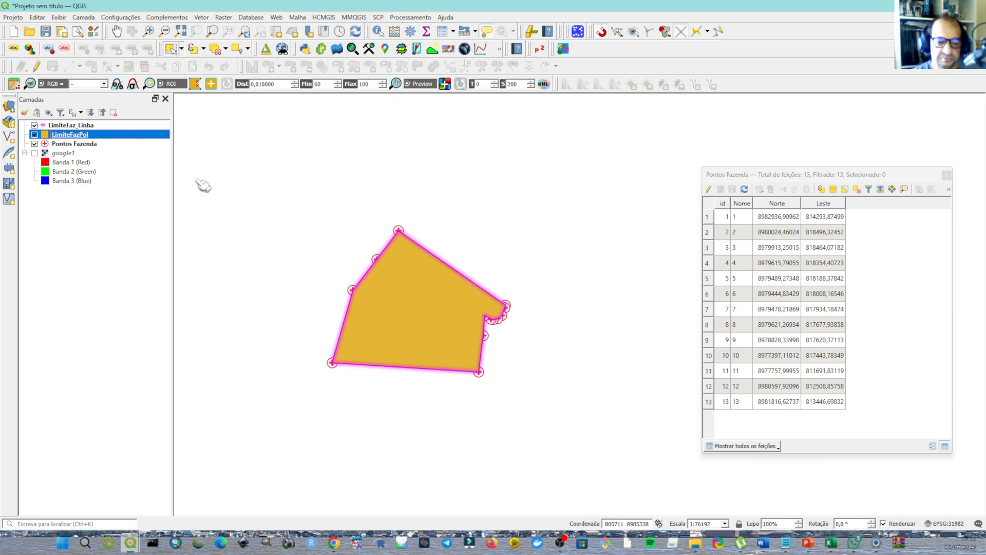
drag(518, 208, 425, 208)
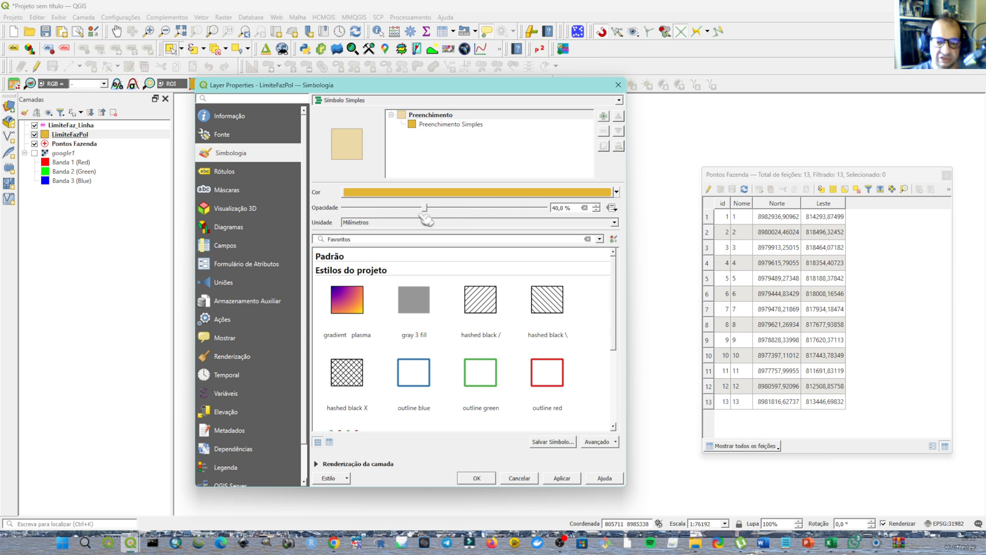
click(487, 480)
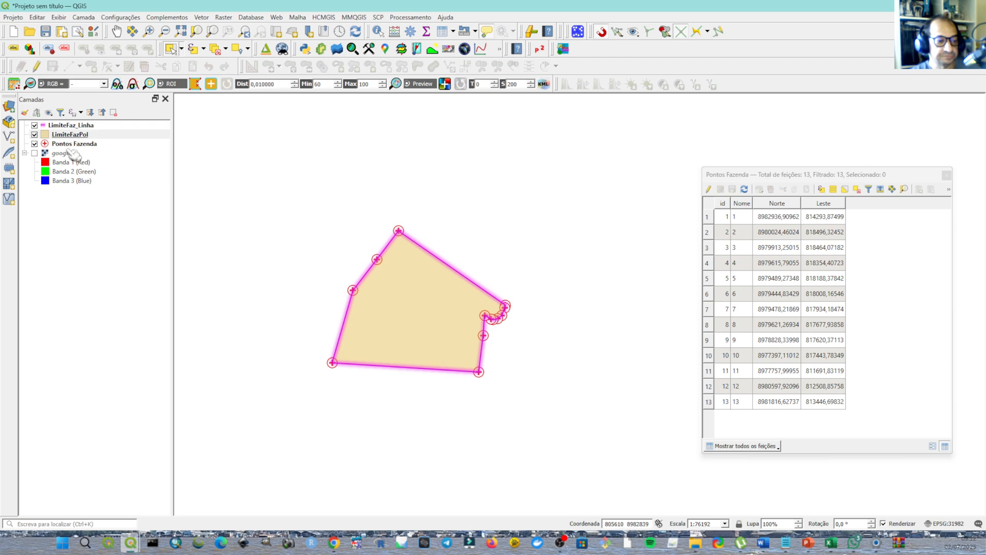
Remove the google1 raster layer from the project.
click(47, 153)
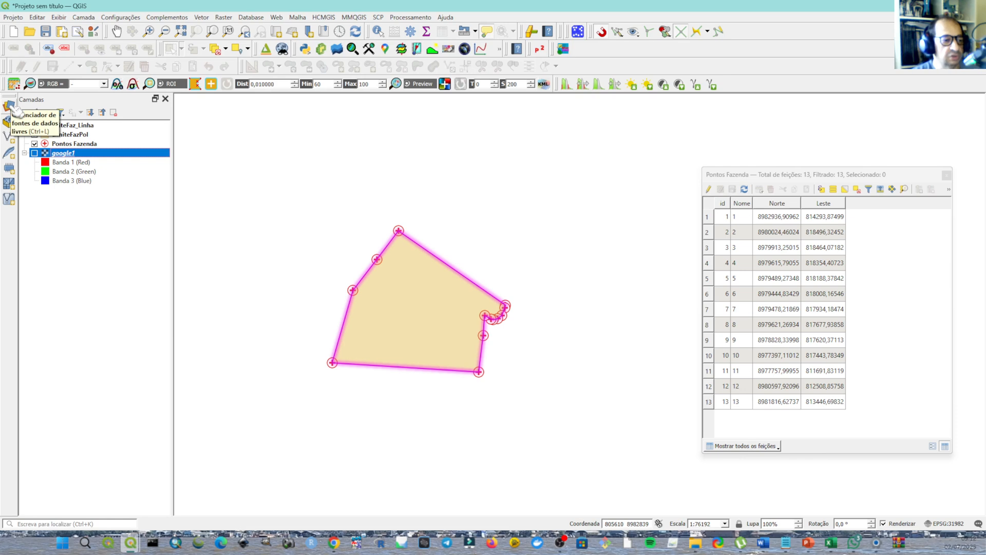
right_click(75, 153)
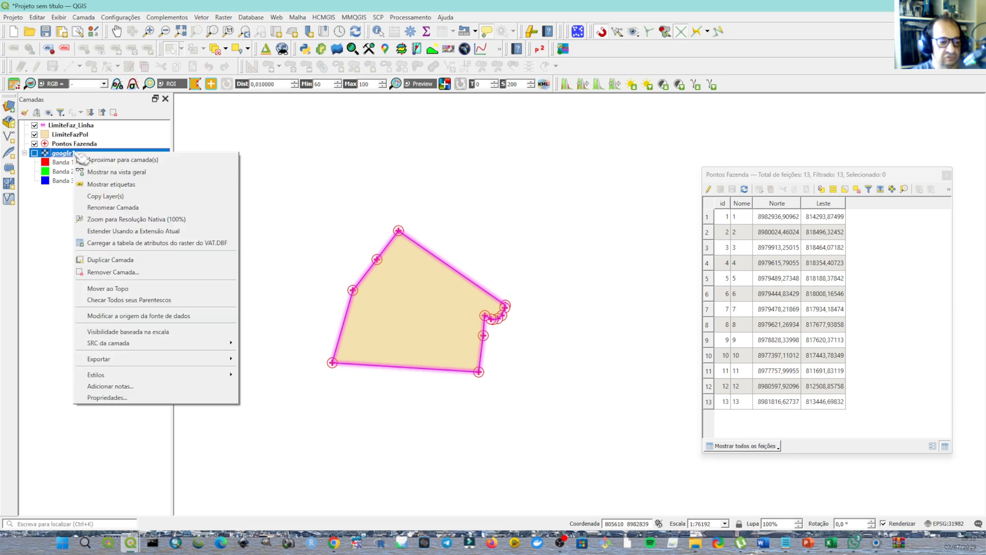
click(131, 272)
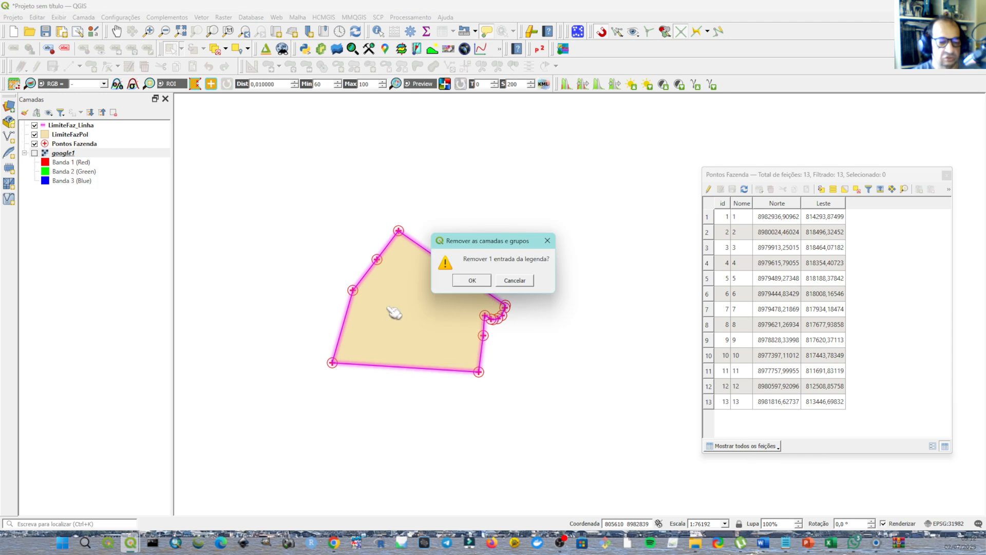
click(476, 280)
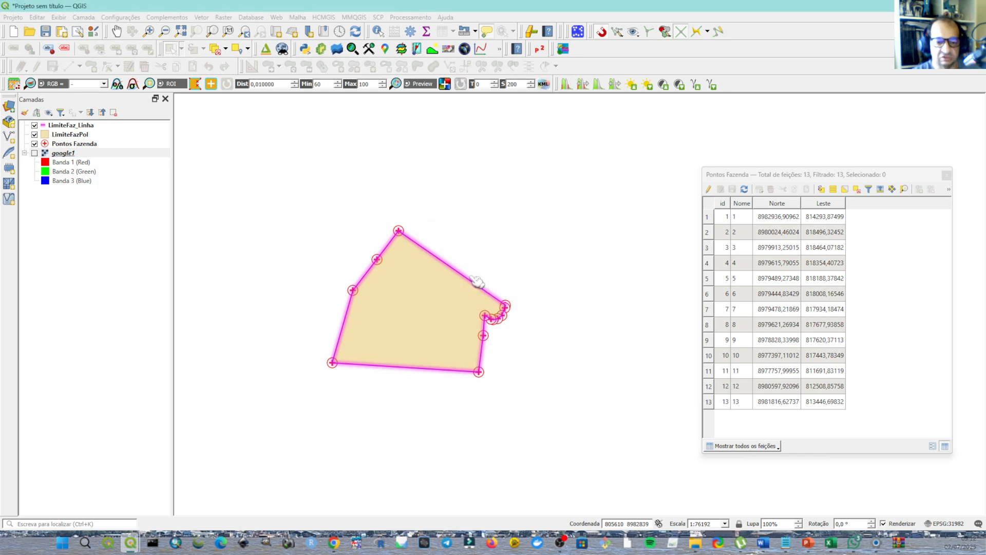
Open the data source manager.
click(11, 107)
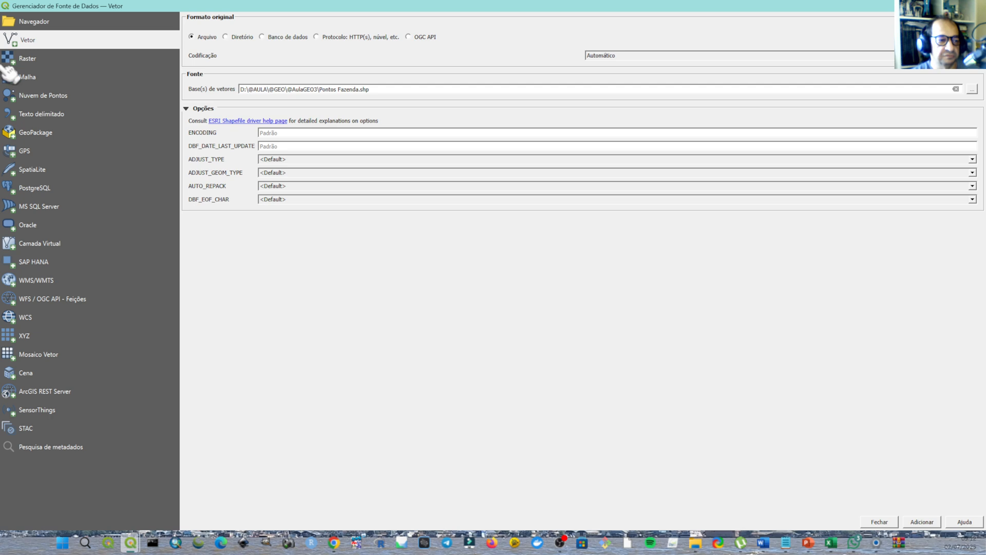
Add the raster google1.xml from the AulaGEO3 folder to the project and place google1 beneath the Pontos Fazenda layer.
click(22, 62)
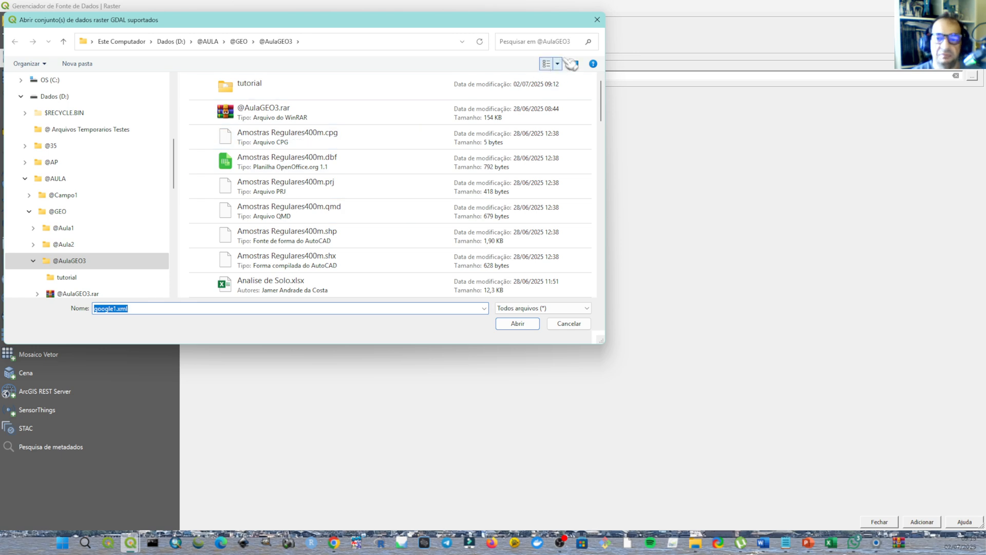
click(597, 20)
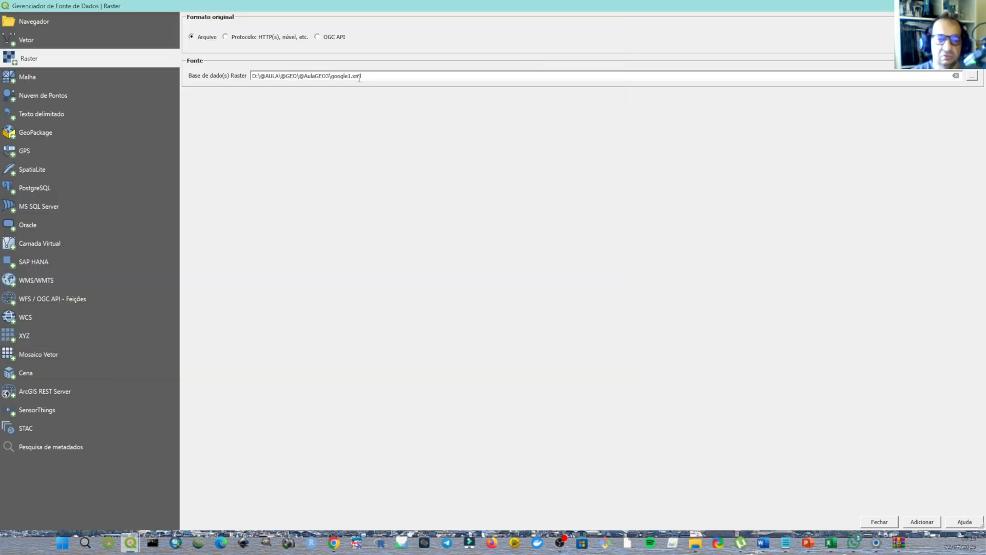
click(919, 522)
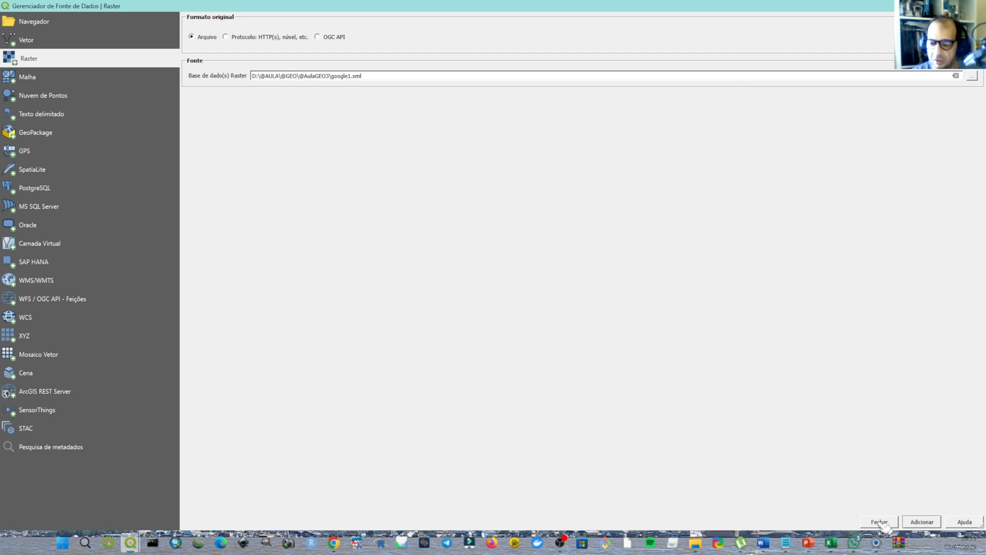
click(879, 521)
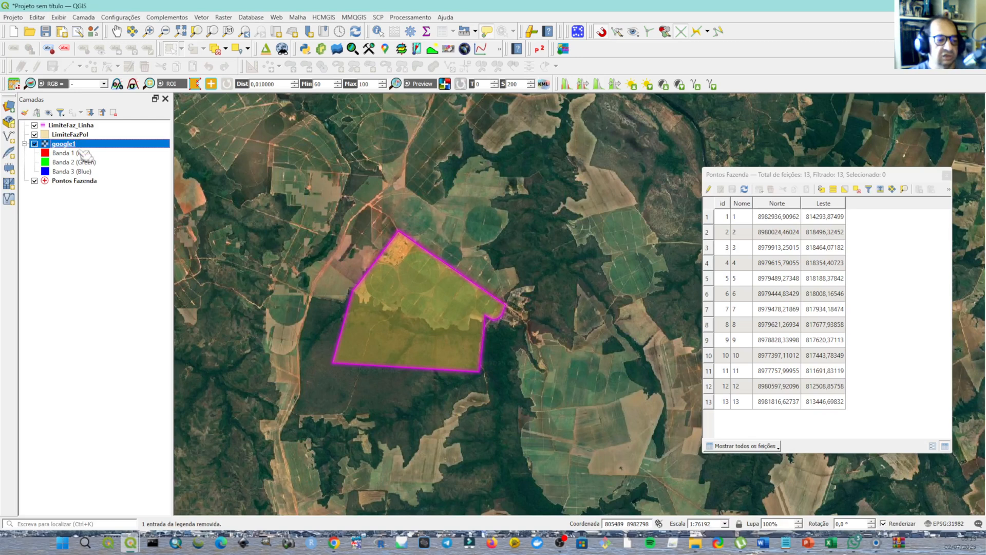
drag(85, 147, 84, 186)
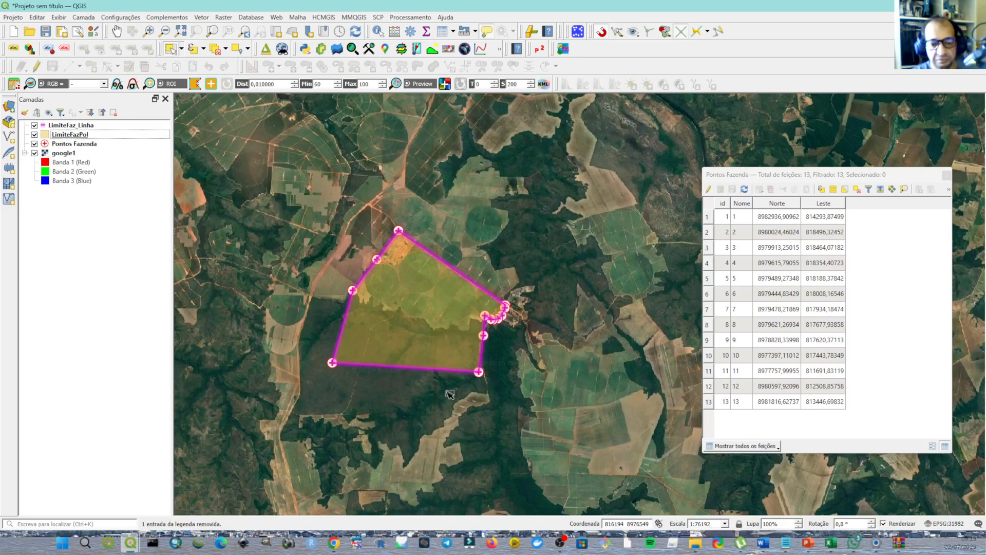
Export LimiteFazPol as the shapefile ClassificaçãoFazPol.shp in the tutorial folder, leaving out the DISTANCIA field.
scroll(401, 328, up, 1)
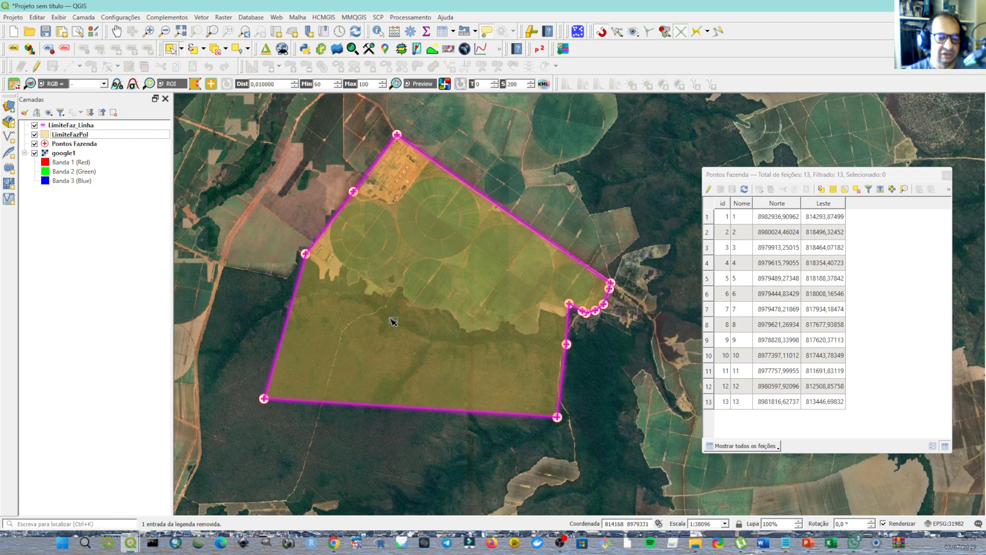
right_click(60, 135)
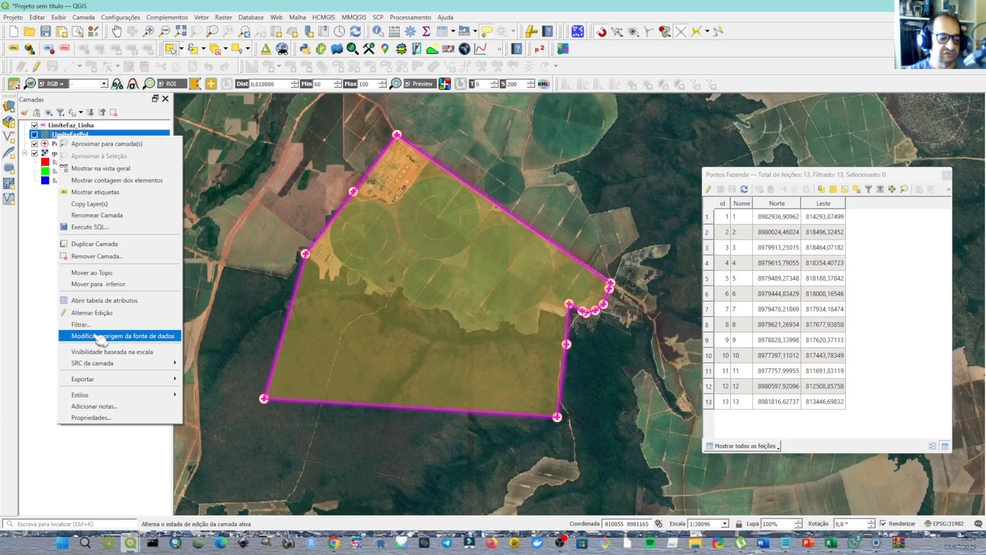
mouse_move(116, 380)
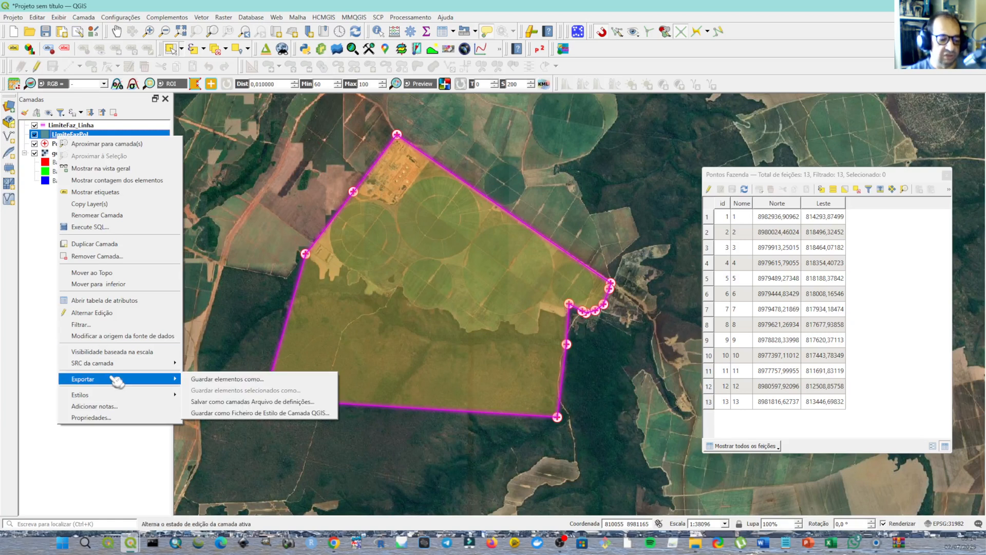
click(213, 379)
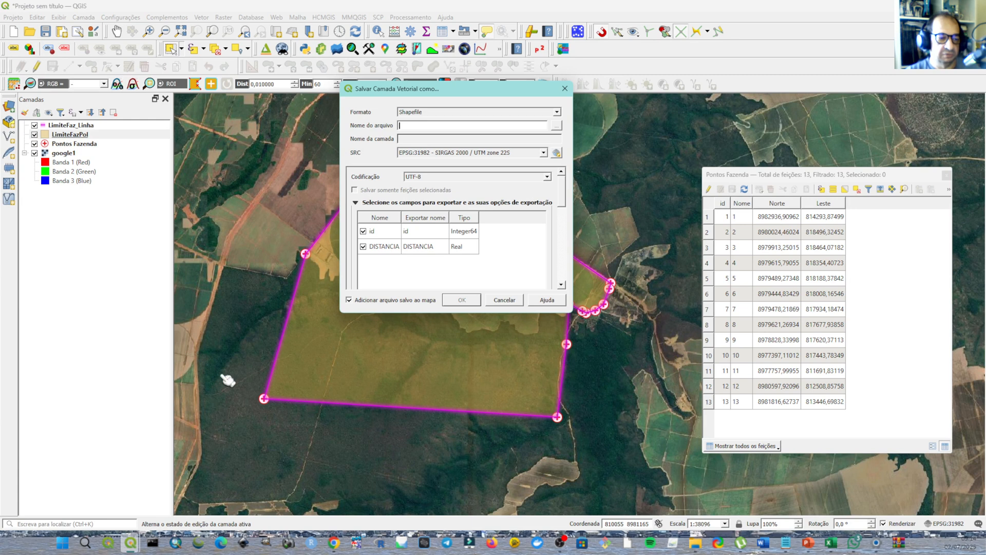
click(556, 125)
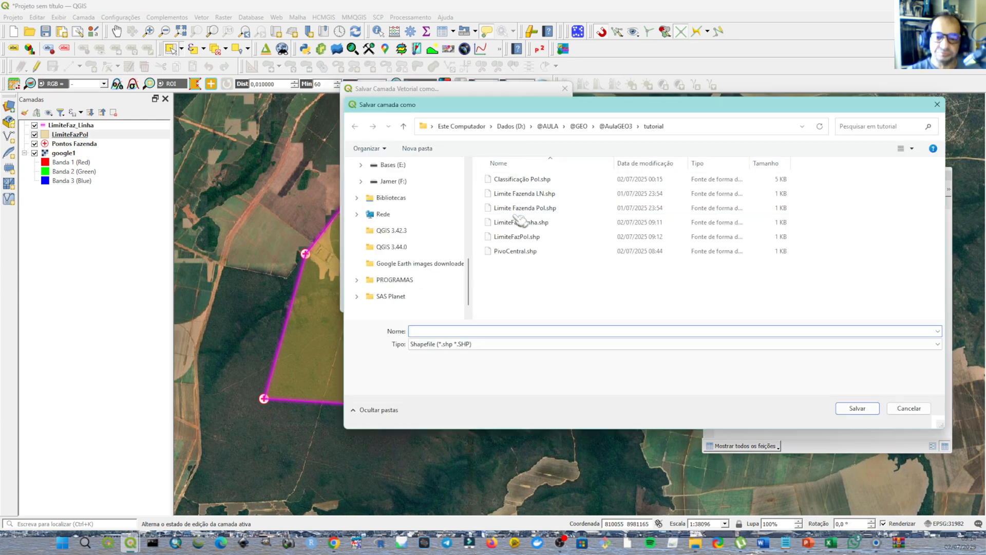
click(513, 182)
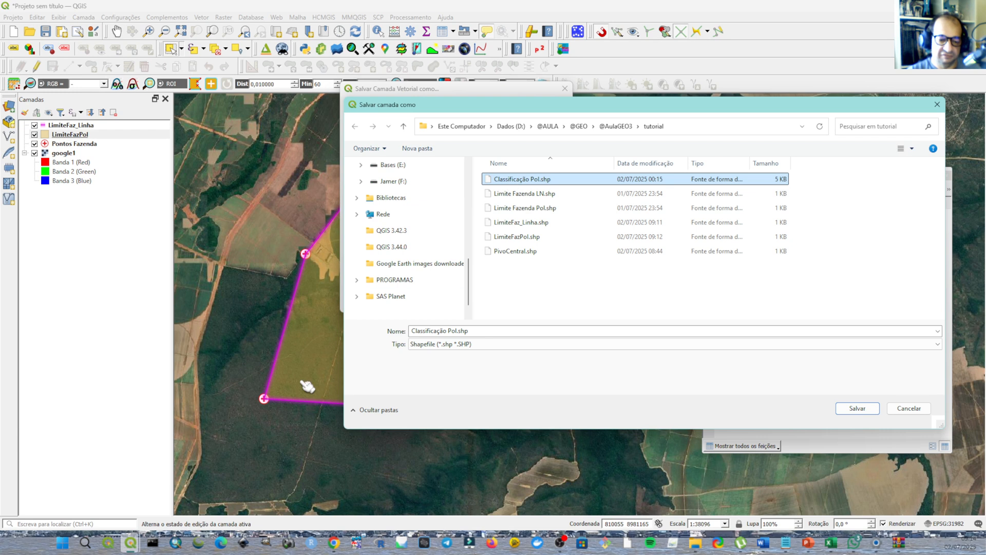
click(431, 331)
click(449, 331)
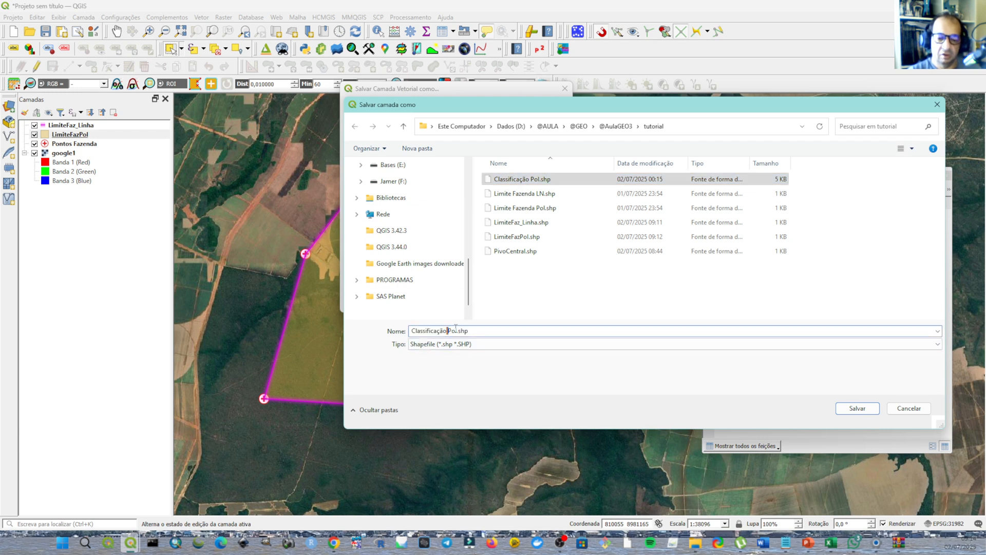
text(_)
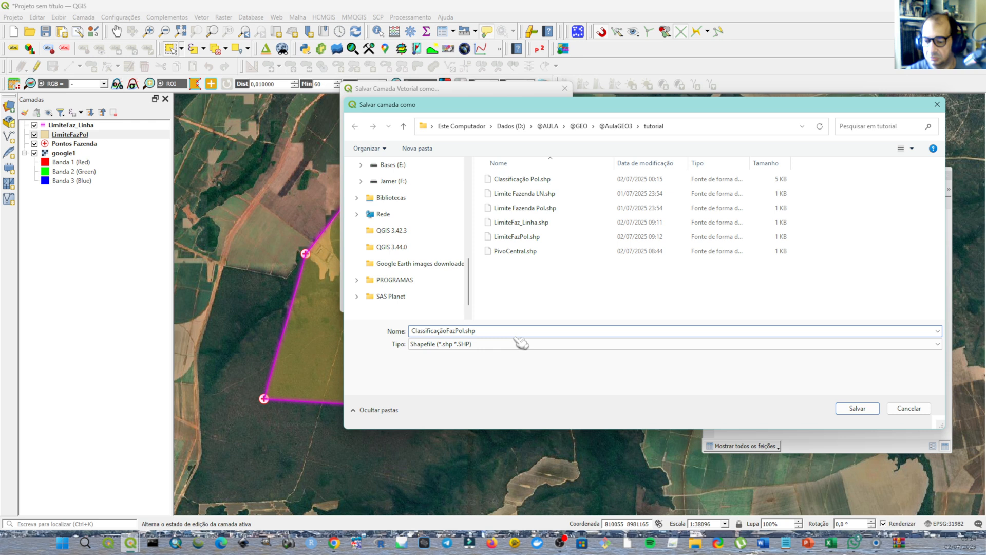
click(856, 409)
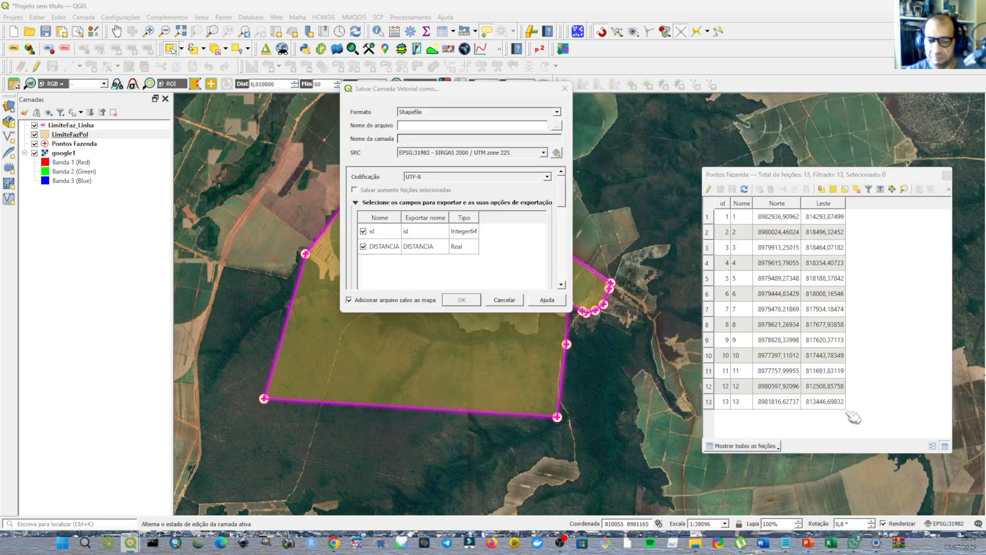
click(364, 247)
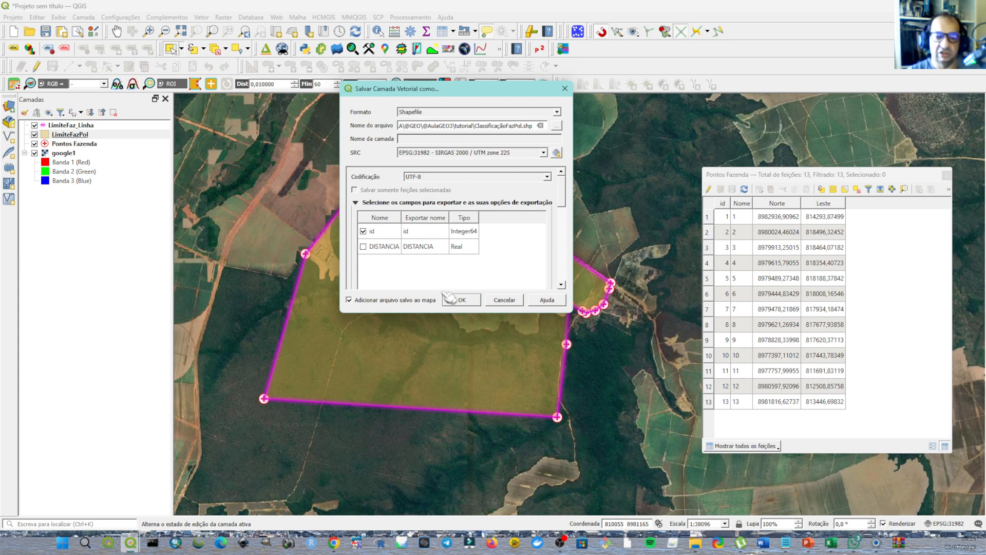
click(461, 301)
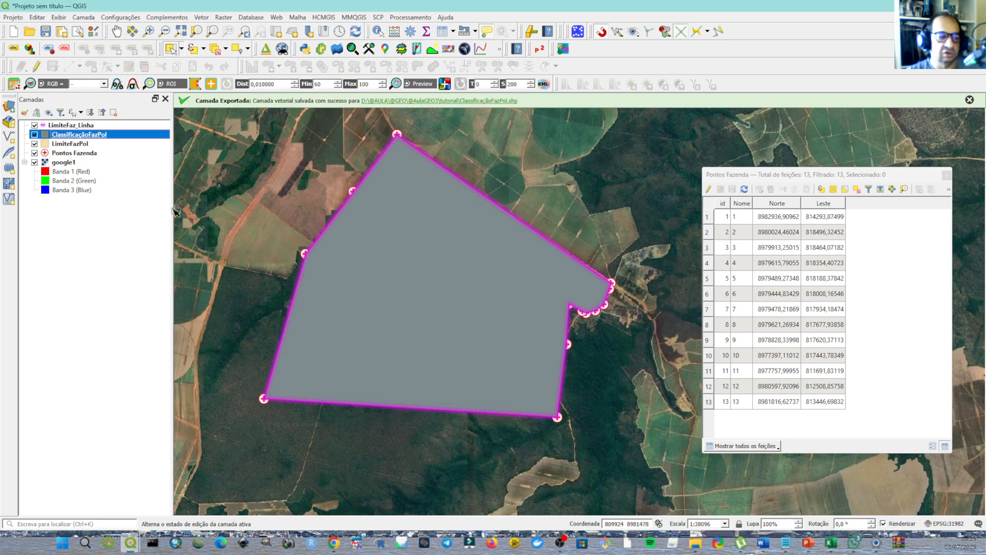
Hide the LimiteFazPol layer and select the farm polygon in ClassificaçãoFazPol on the map.
click(35, 143)
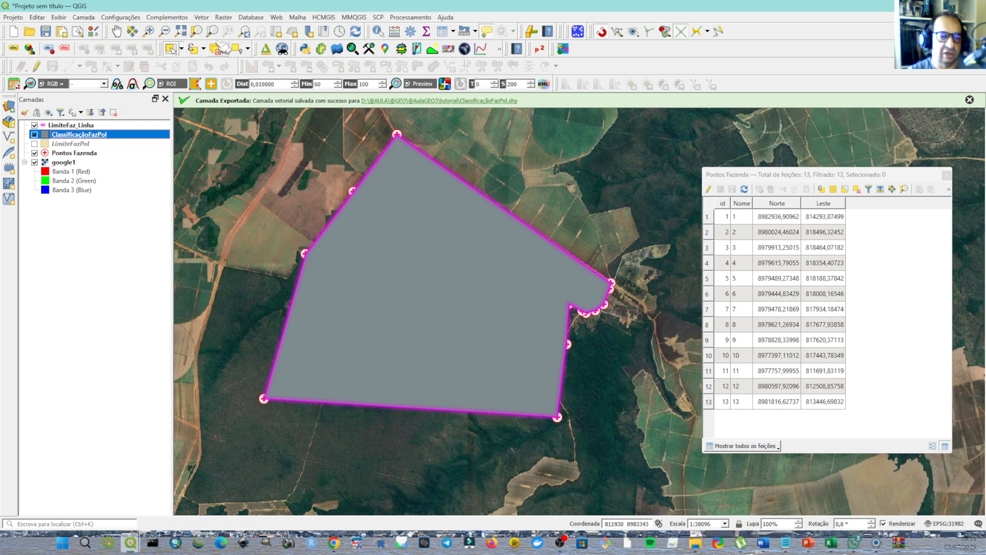
click(173, 50)
click(359, 227)
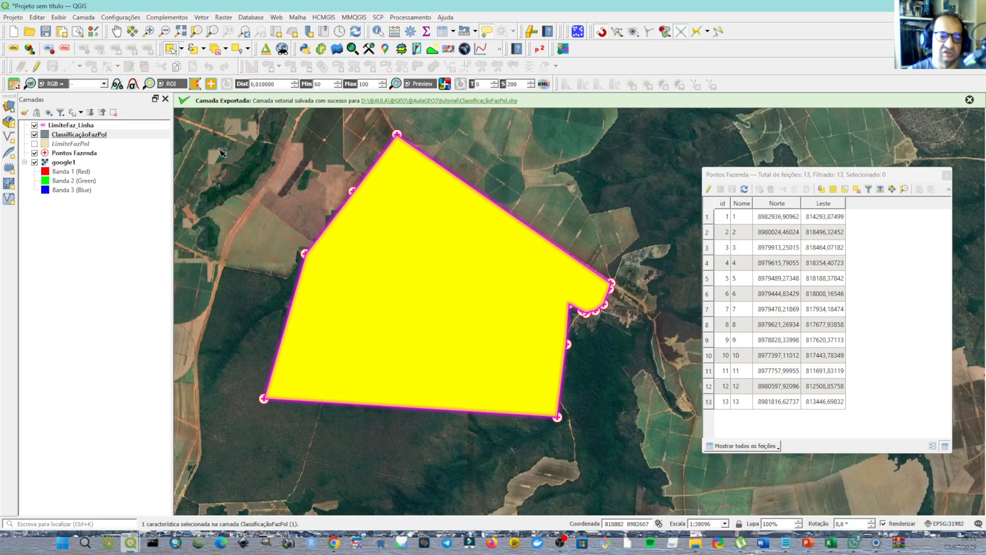
right_click(88, 136)
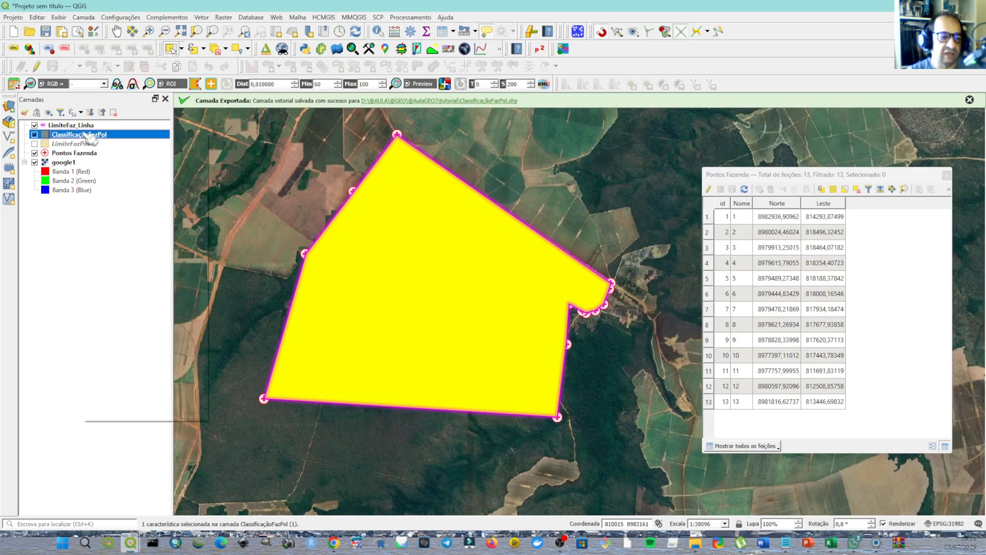
mouse_move(168, 375)
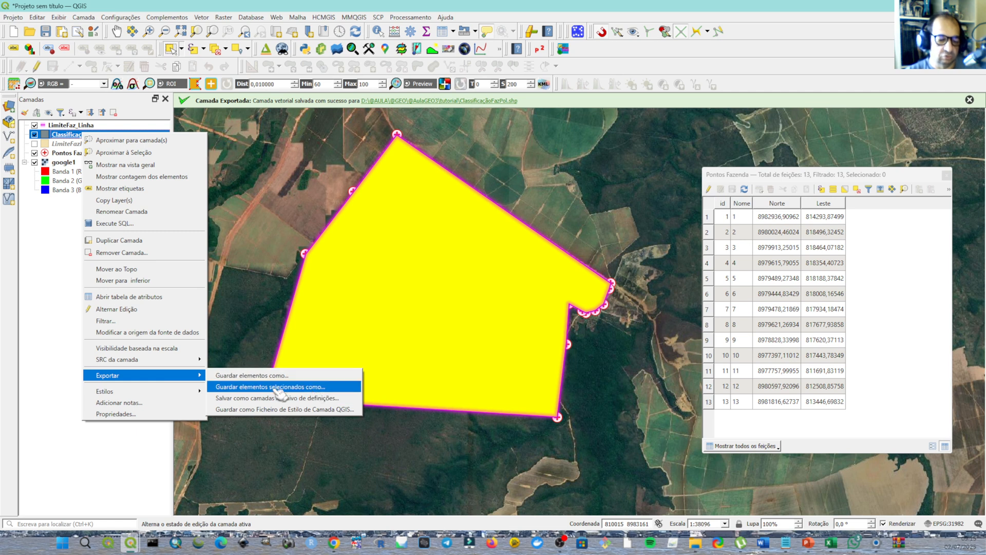
click(251, 196)
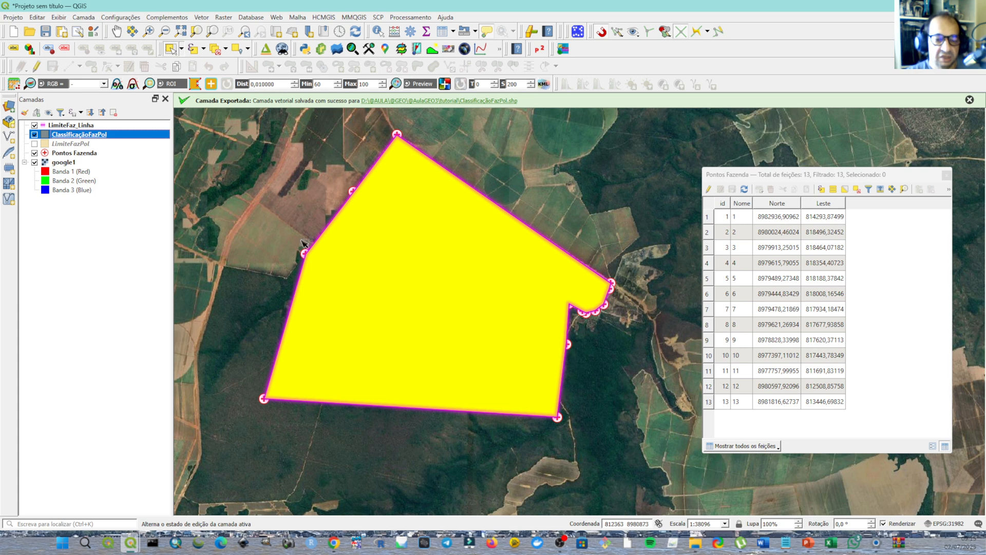
Set the fill symbol opacity of the ClassificaçãoFazPol layer to 40%.
double_click(77, 135)
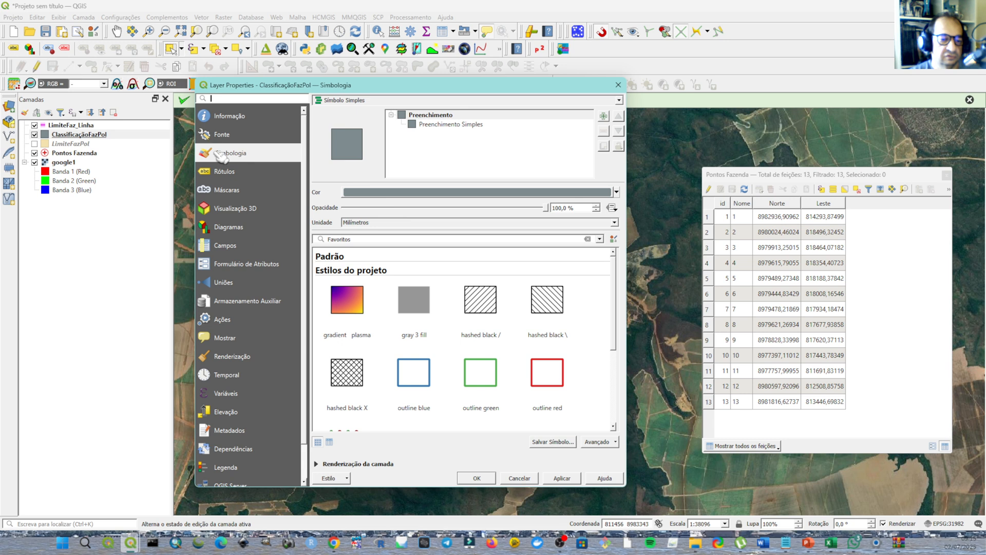
click(396, 208)
click(398, 208)
click(398, 207)
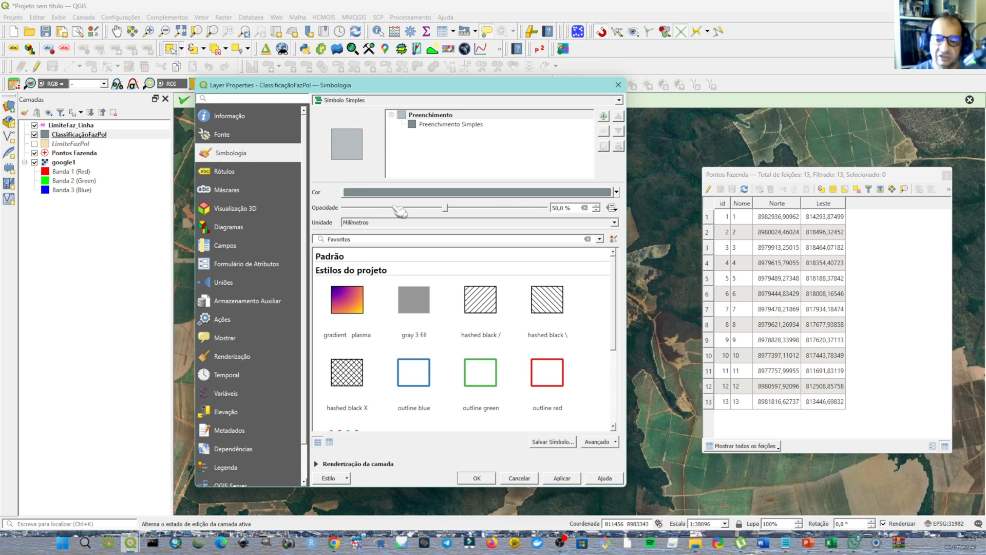
click(398, 207)
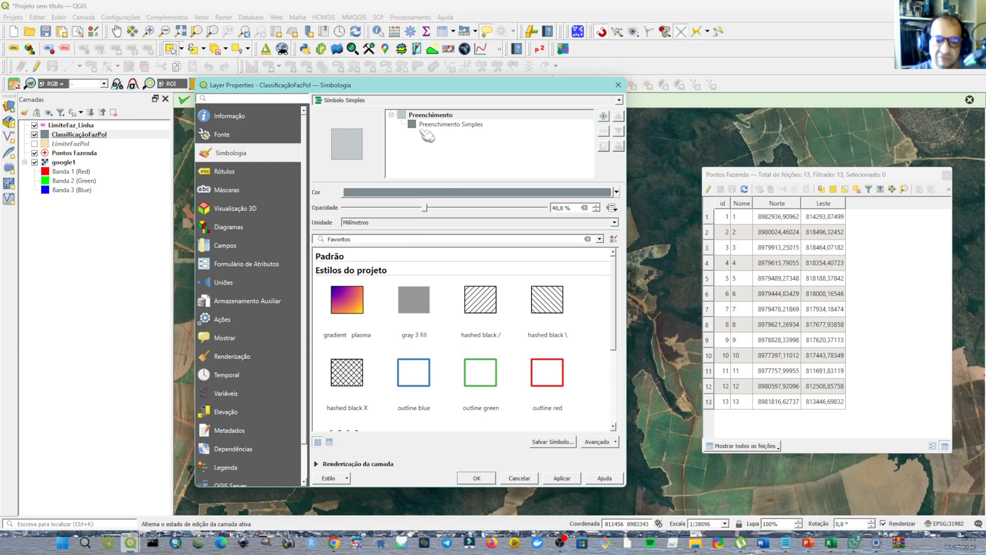
Change the ClassificaçãoFazPol fill colour to yellow #f9e15a, apply the style, and clear the polygon selection.
click(395, 193)
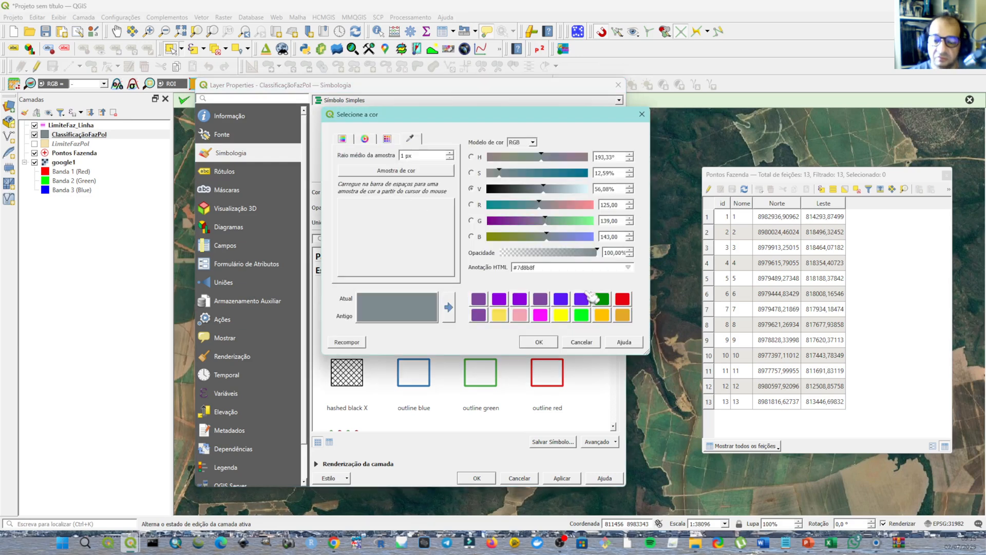
click(499, 315)
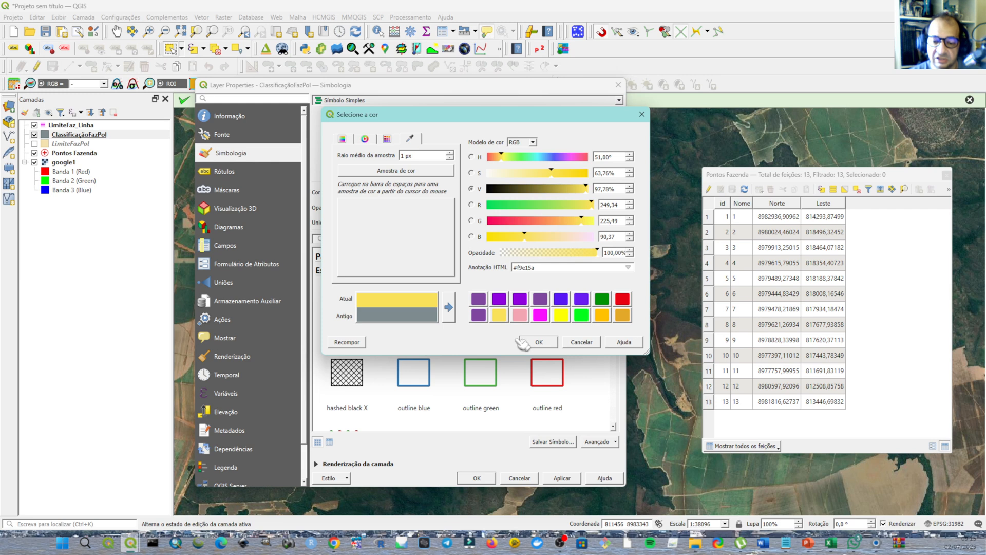
click(543, 342)
click(477, 478)
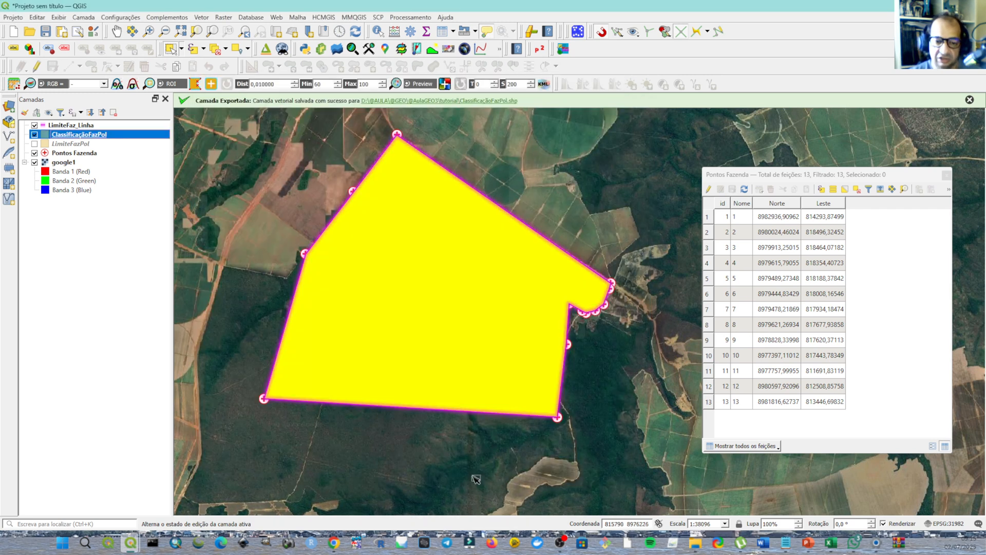
click(301, 154)
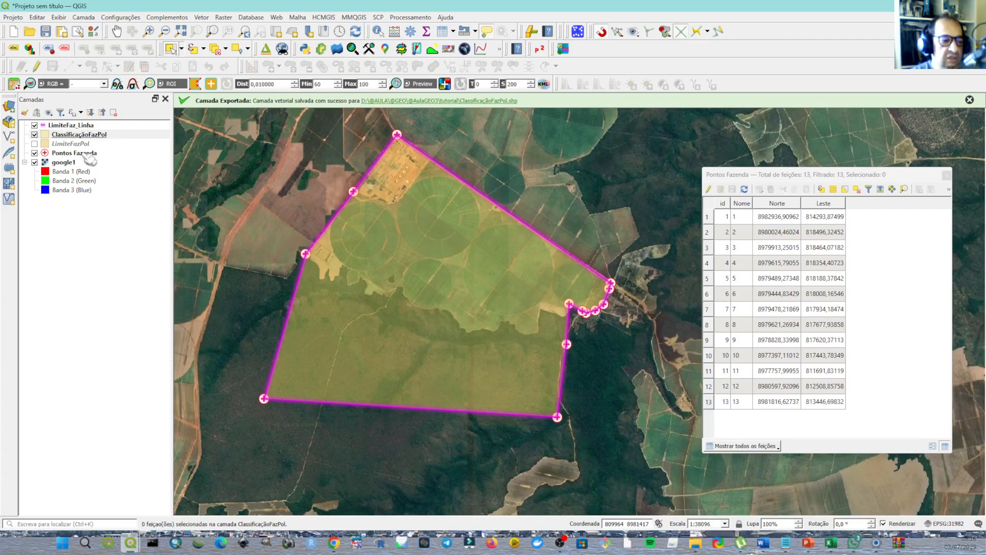
Move Pontos Fazenda above LimiteFaz_Linha at the start of the layer order, and make ClassificaçãoFazPol the active layer.
drag(76, 162, 81, 222)
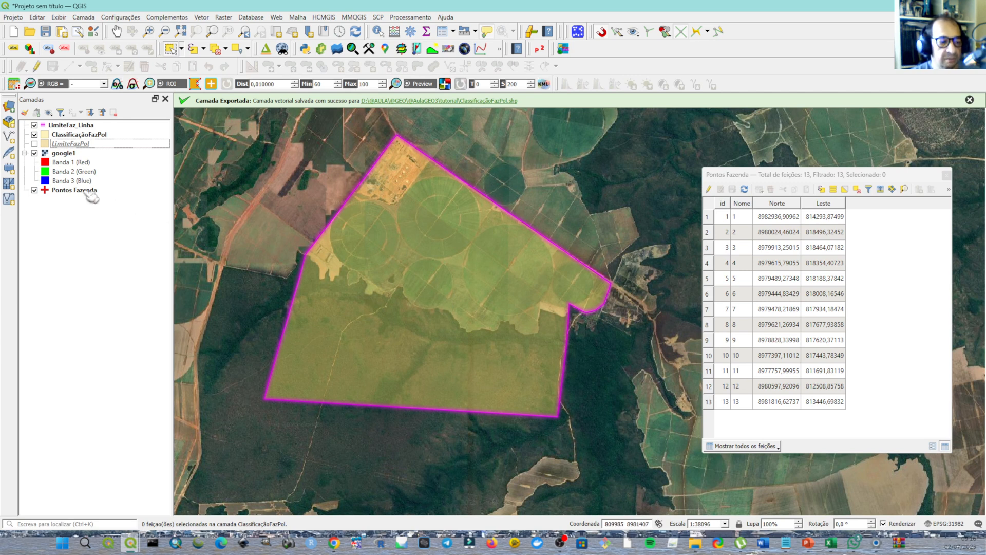
drag(88, 190, 126, 128)
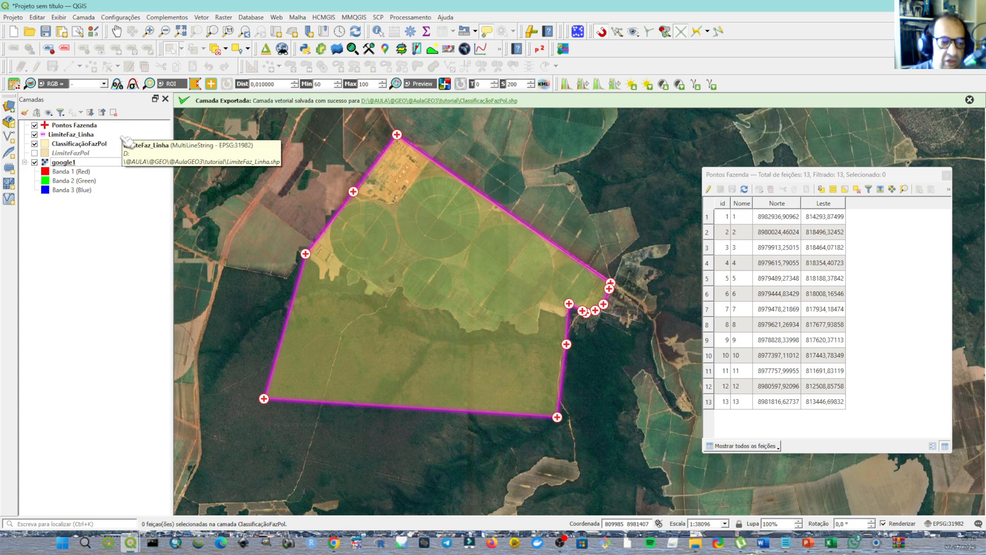
click(78, 144)
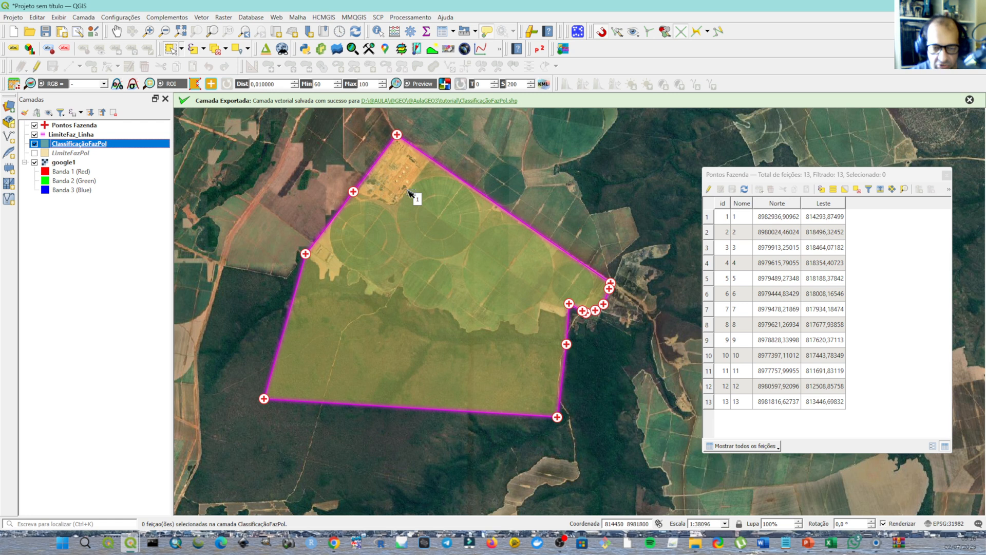
Examine the built-up area and circular fields inside the farm boundary up close, and dismiss the export message.
drag(409, 192, 525, 251)
scroll(432, 267, up, 2)
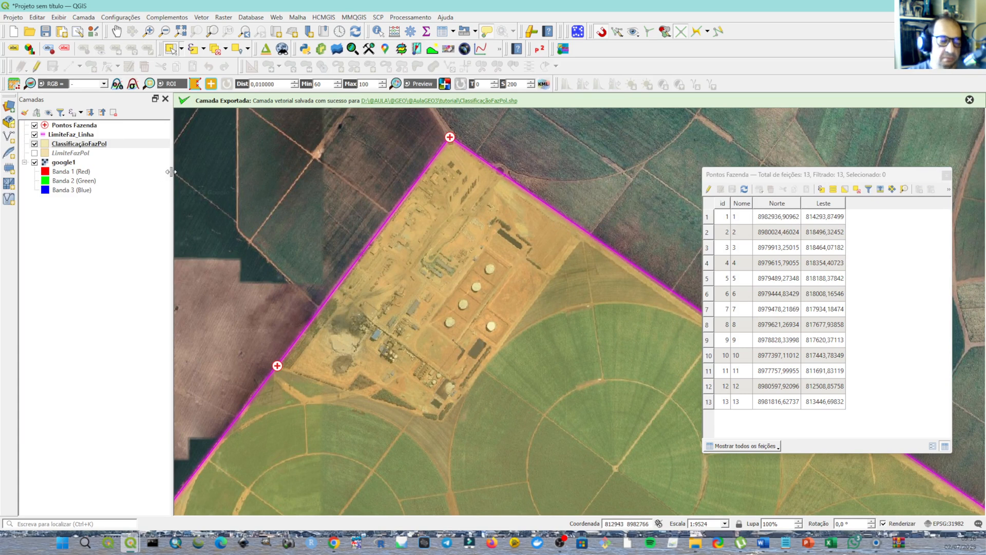
right_click(73, 145)
click(74, 149)
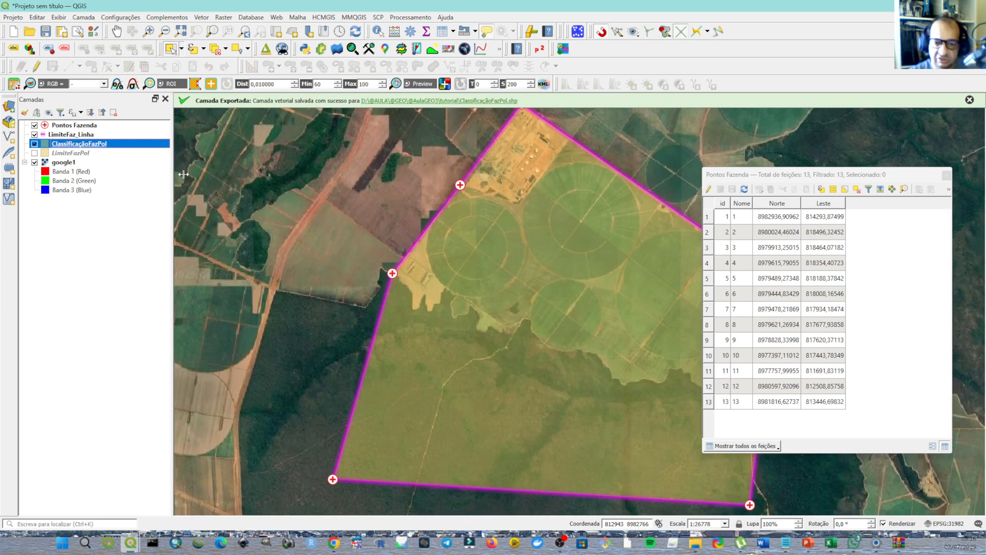
drag(327, 230, 254, 230)
scroll(190, 225, down, 1)
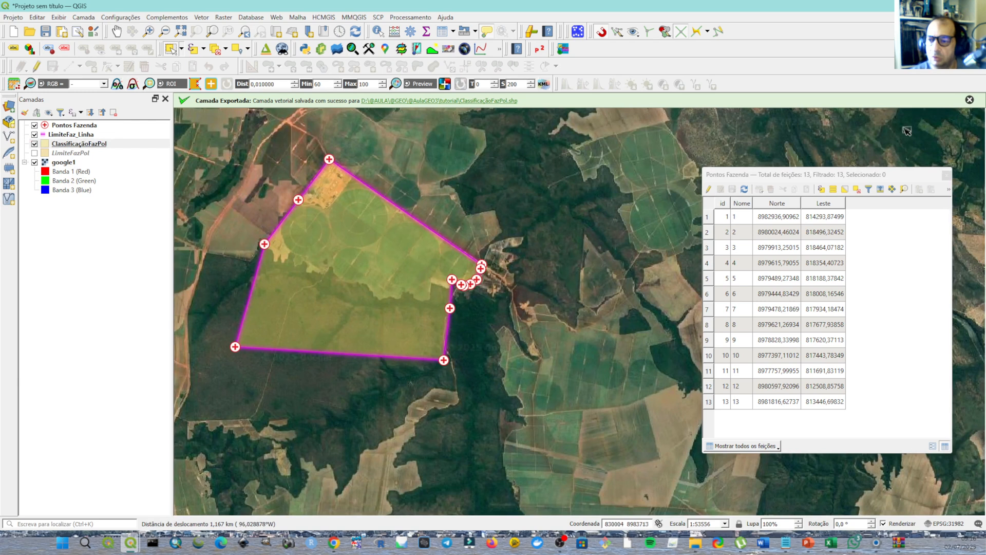
click(969, 100)
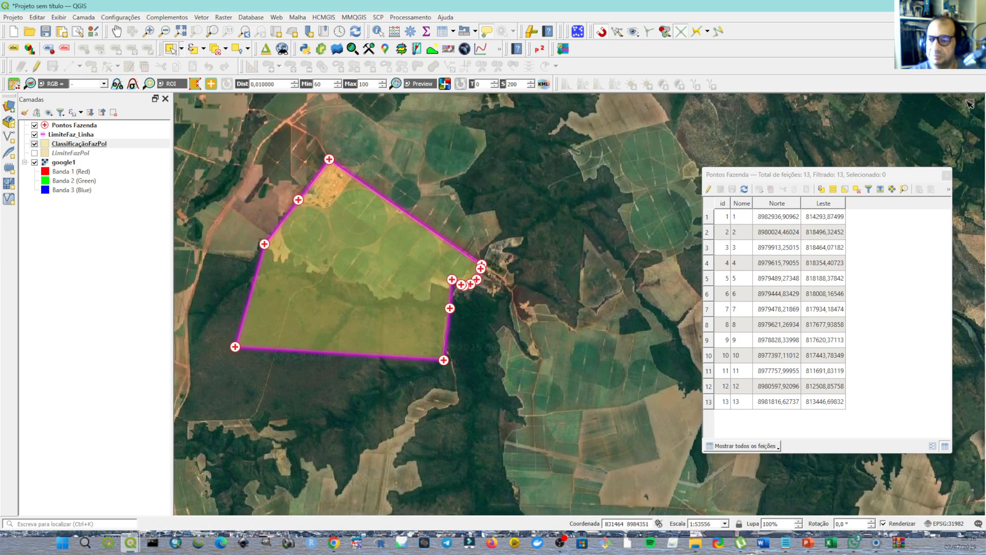
Find NextGIS Points2One in the unfiltered list of all plugins, review its description, and close the plugin manager.
click(158, 20)
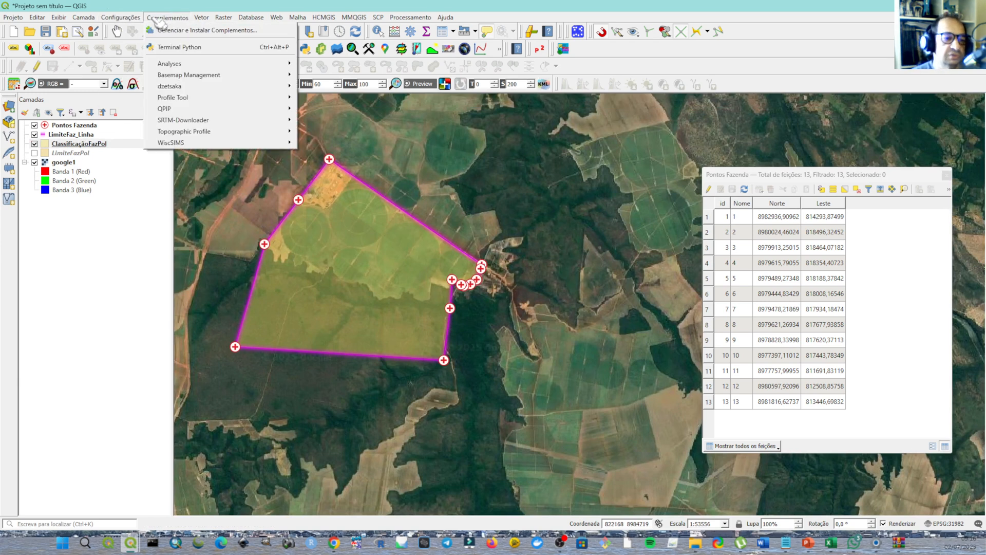
click(167, 30)
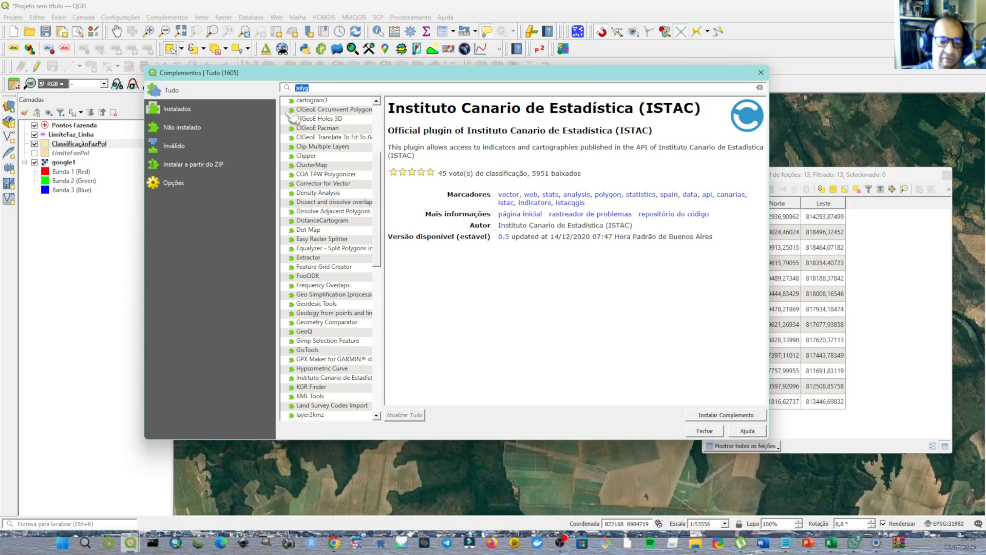
key(BackSpace)
click(352, 127)
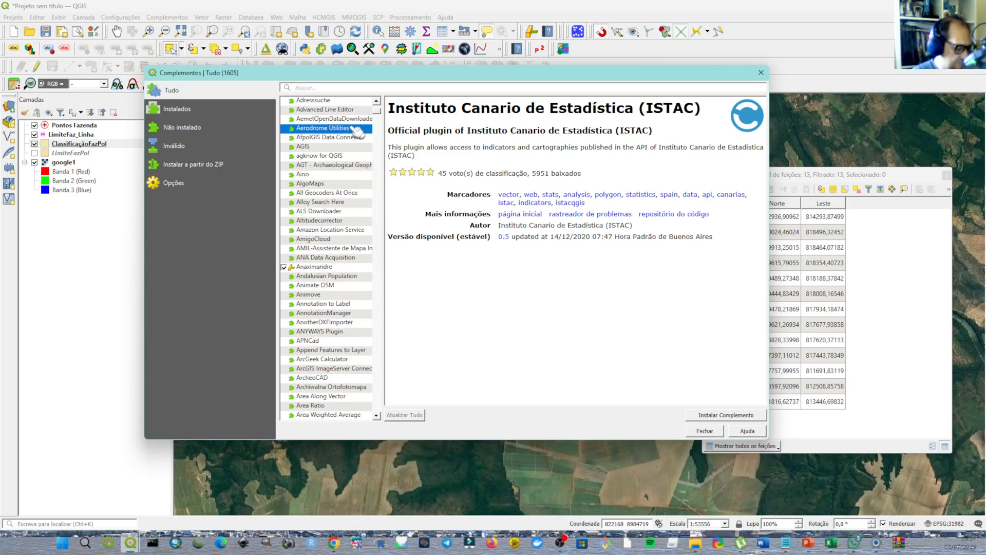
key(n)
key(e)
key(x)
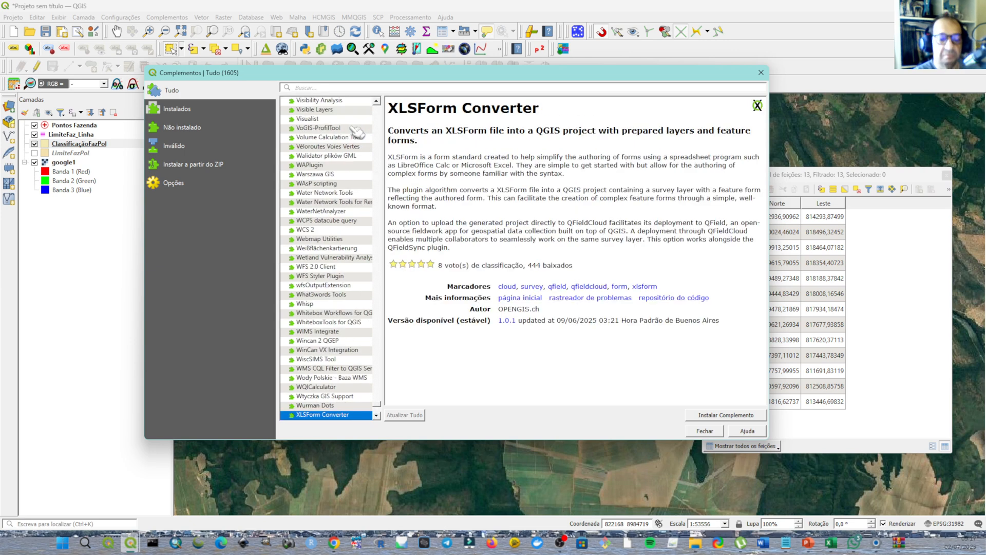
key(t)
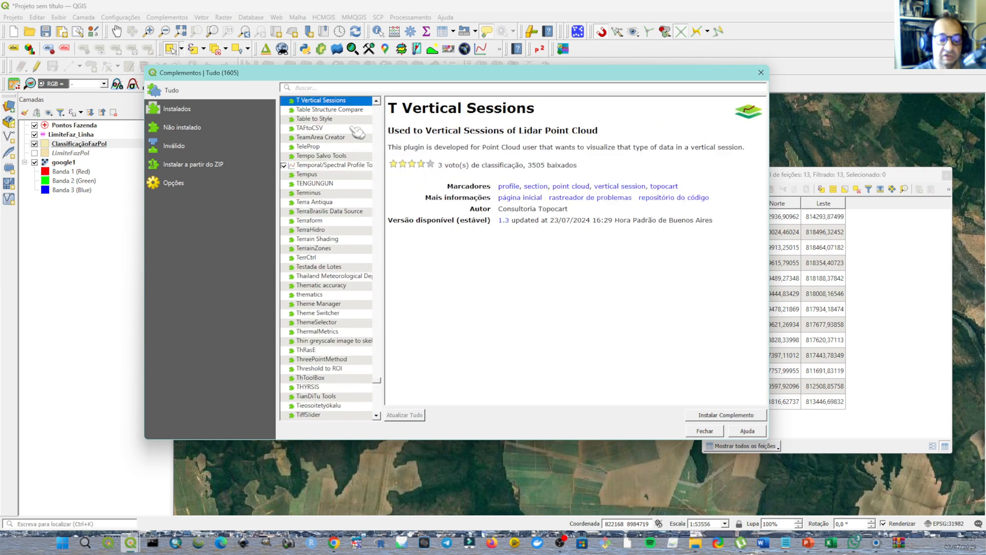
scroll(345, 190, down, 5)
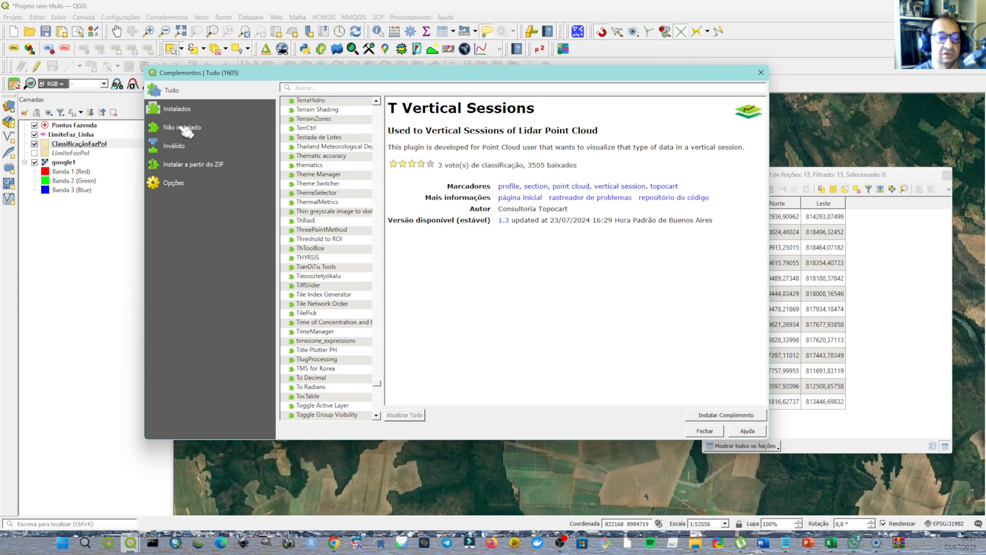
scroll(359, 180, up, 14)
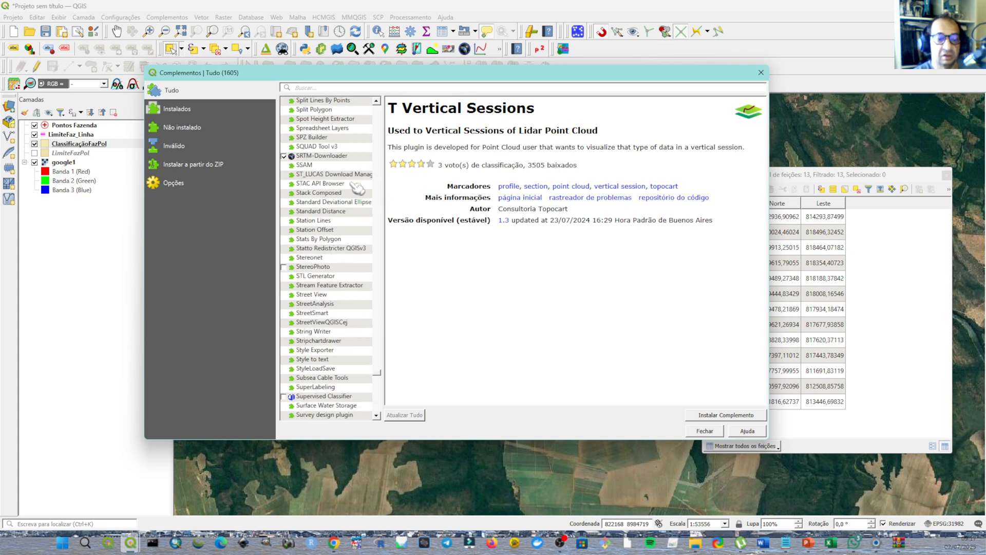
scroll(357, 188, up, 20)
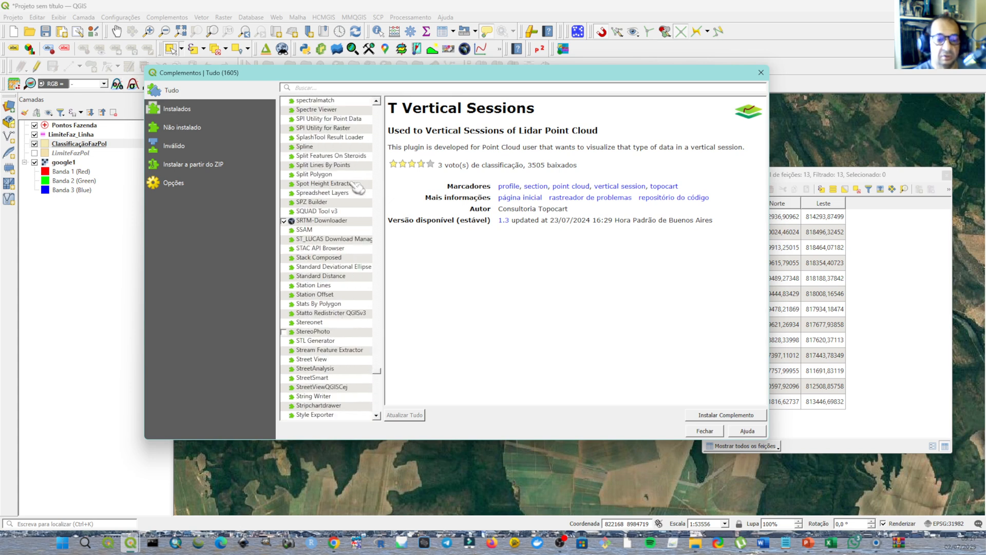
scroll(356, 188, up, 20)
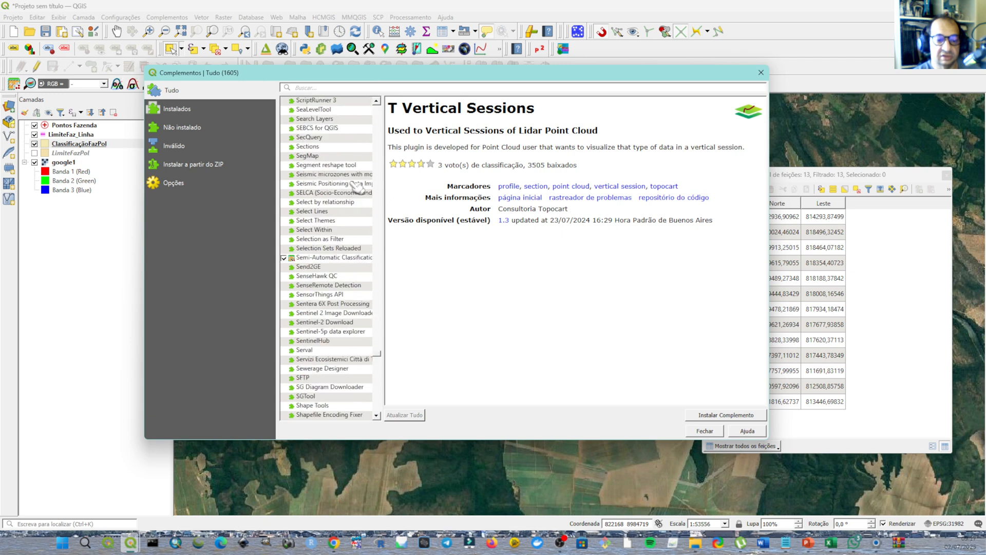
scroll(357, 188, up, 13)
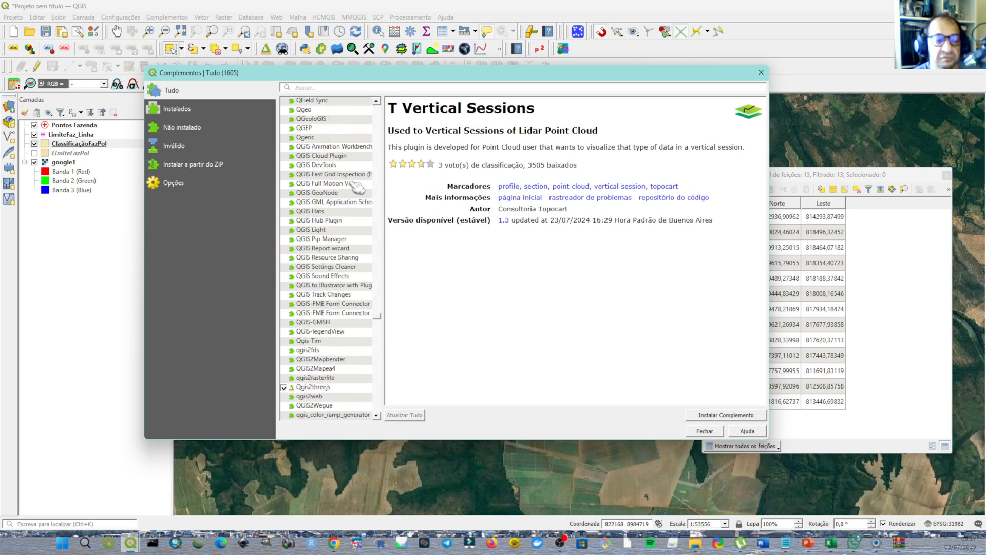
scroll(322, 185, up, 15)
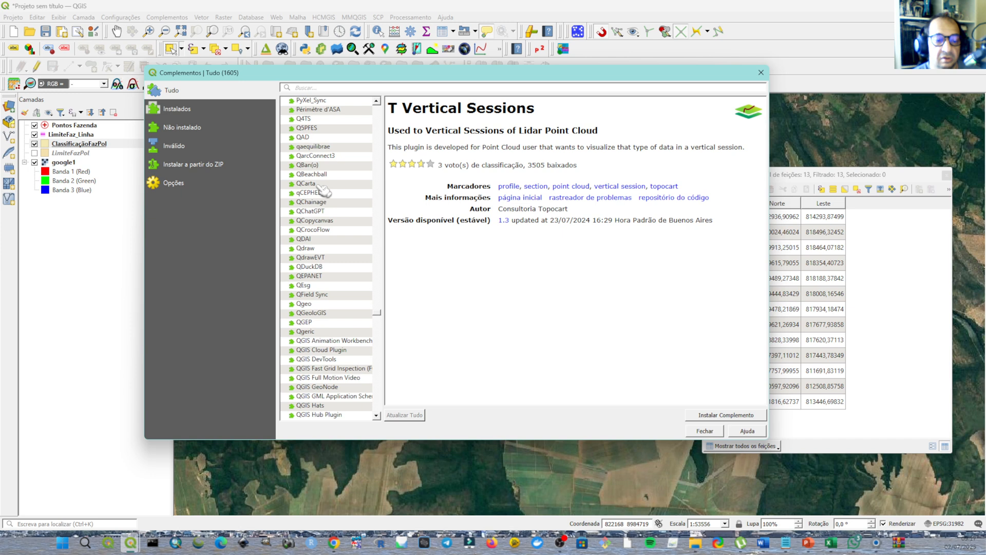
scroll(324, 190, up, 20)
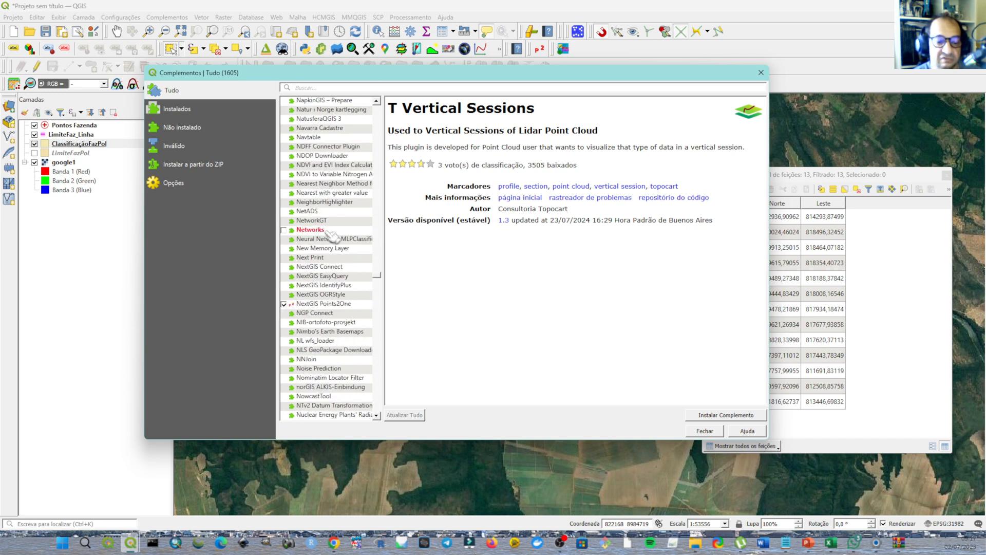
click(344, 304)
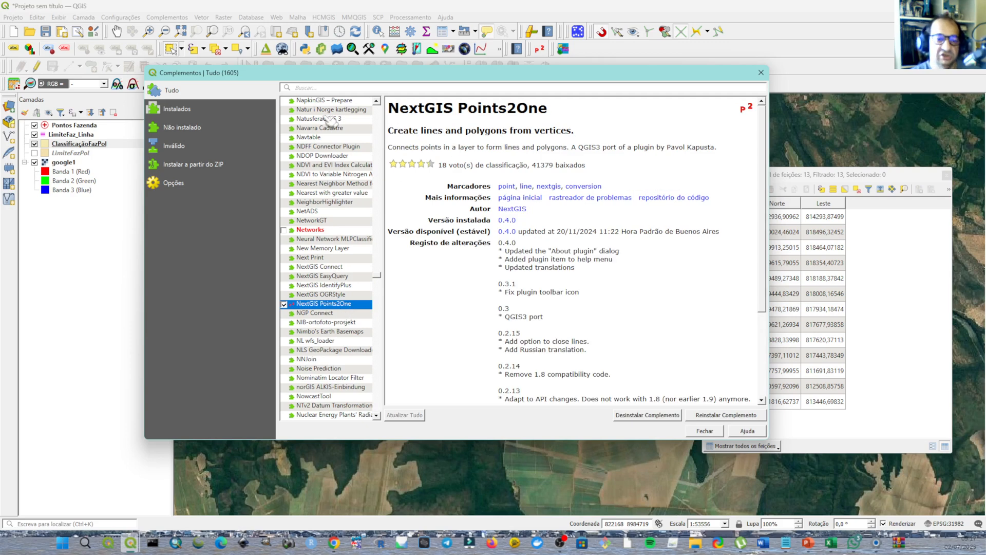
drag(393, 107, 553, 106)
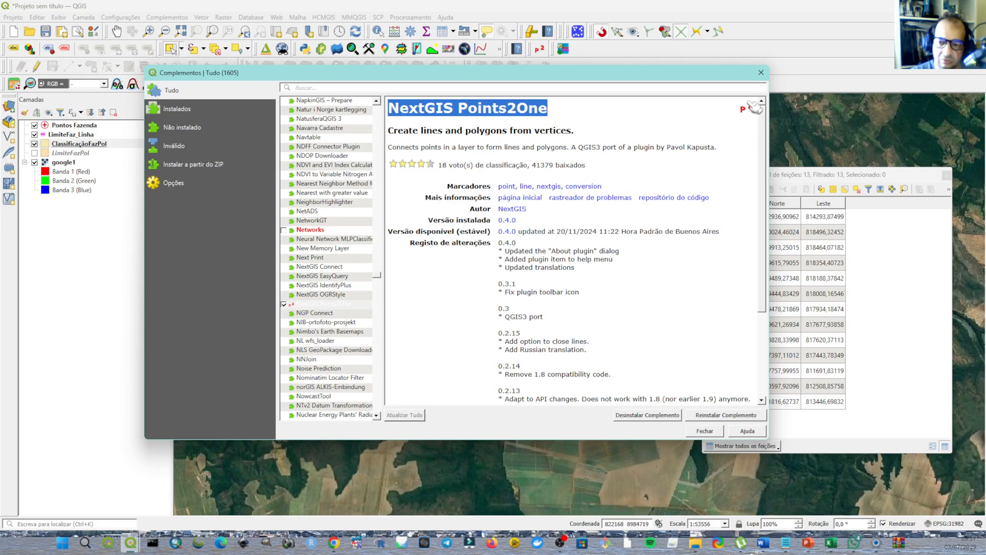
click(760, 73)
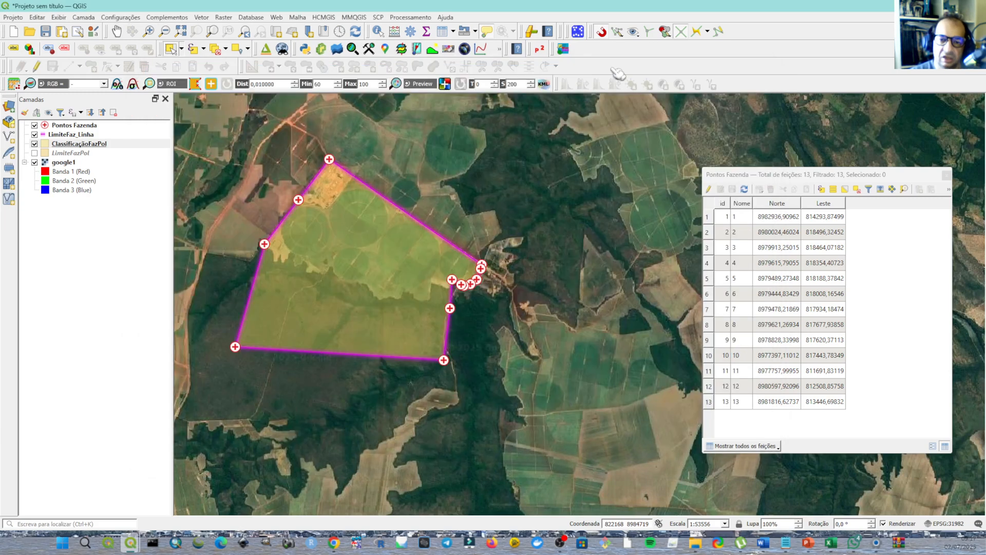
Set up Points2One to create closed lines from Pontos Fazenda, with linhafaz.shp in the tutorial folder as the output shapefile.
click(541, 51)
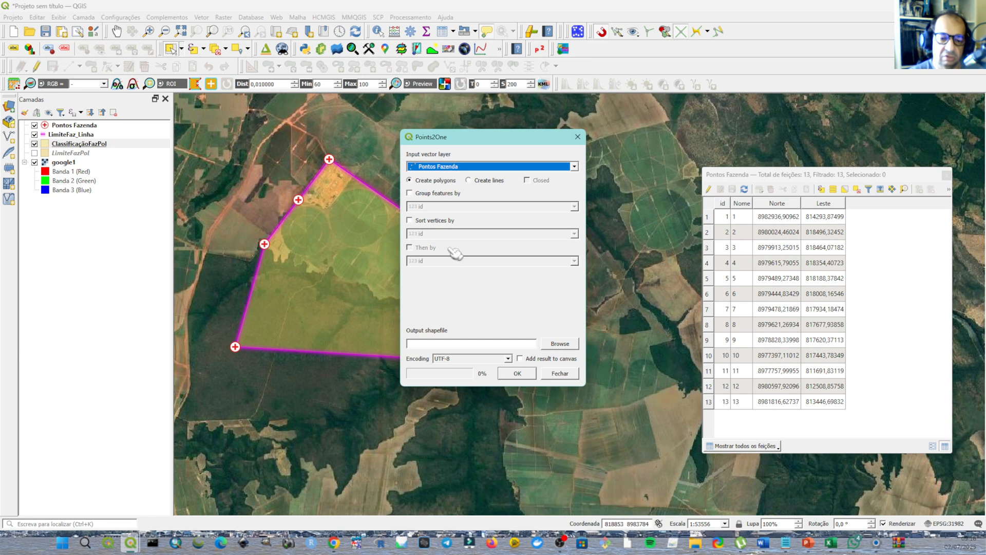
click(474, 180)
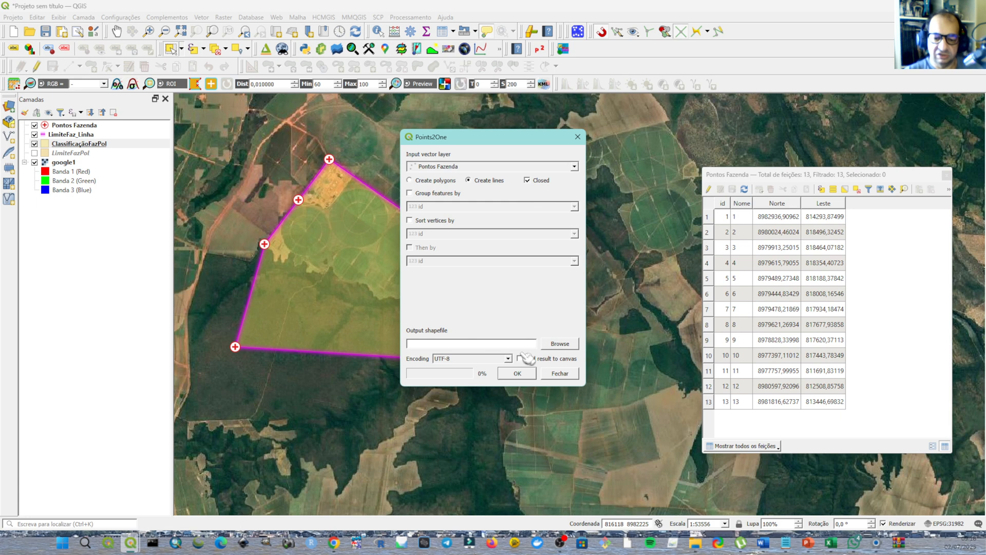
click(559, 344)
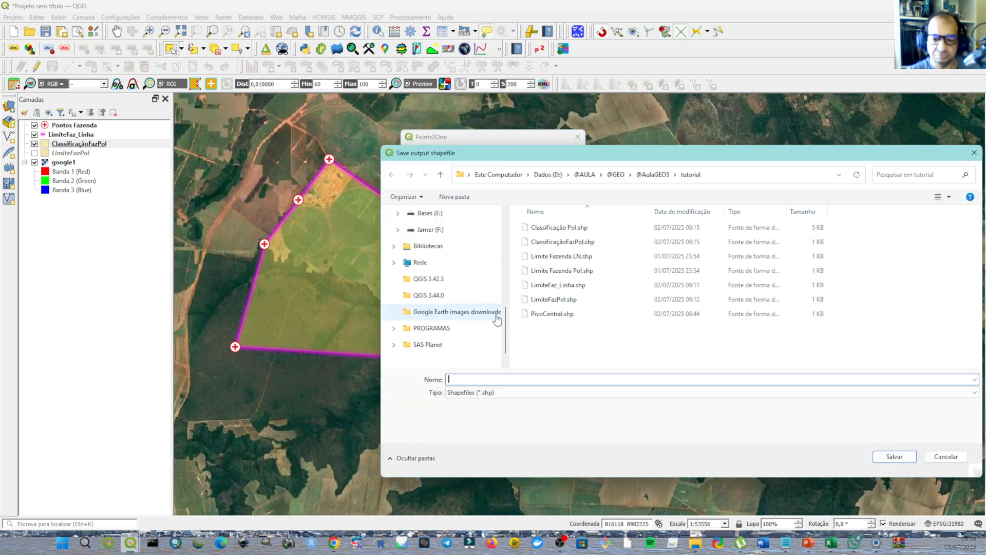
text(lin)
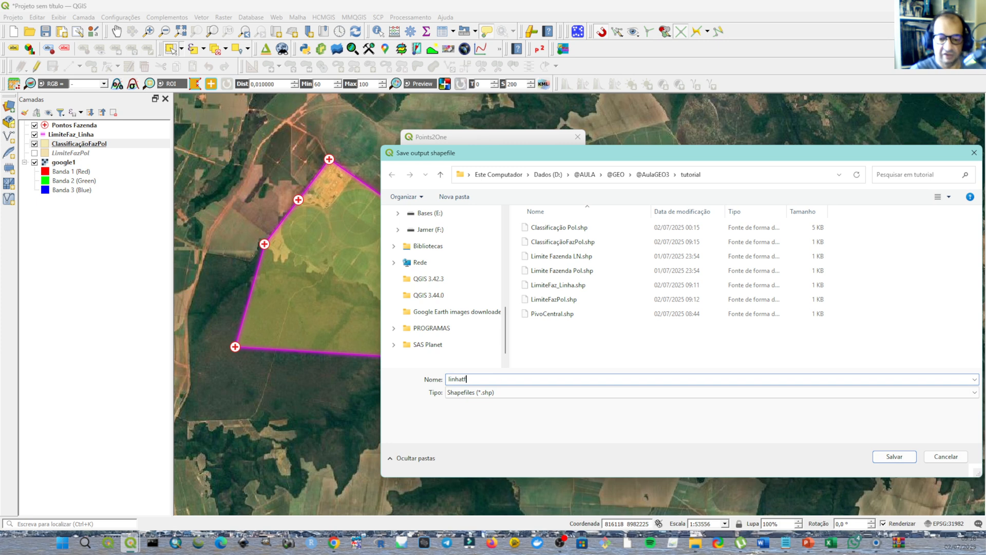
text(hafa)
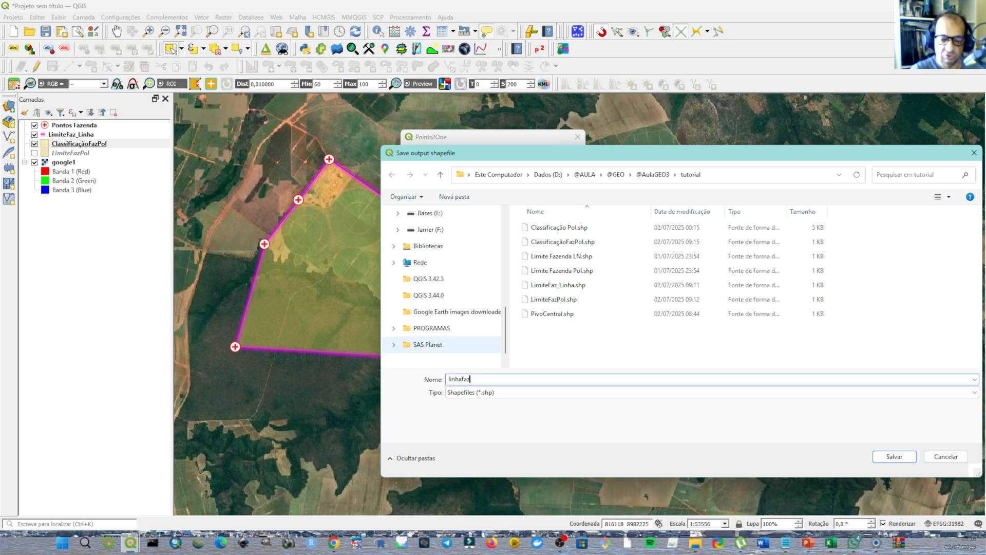
text(z)
key(Return)
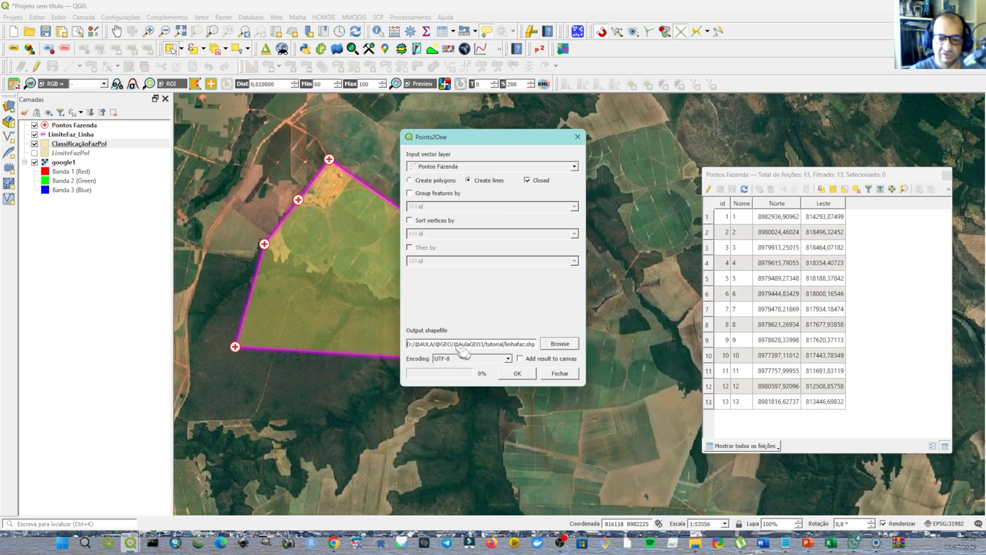
Generate the linhafaz line with its result added to the canvas, and close the Points2One dialog.
click(518, 374)
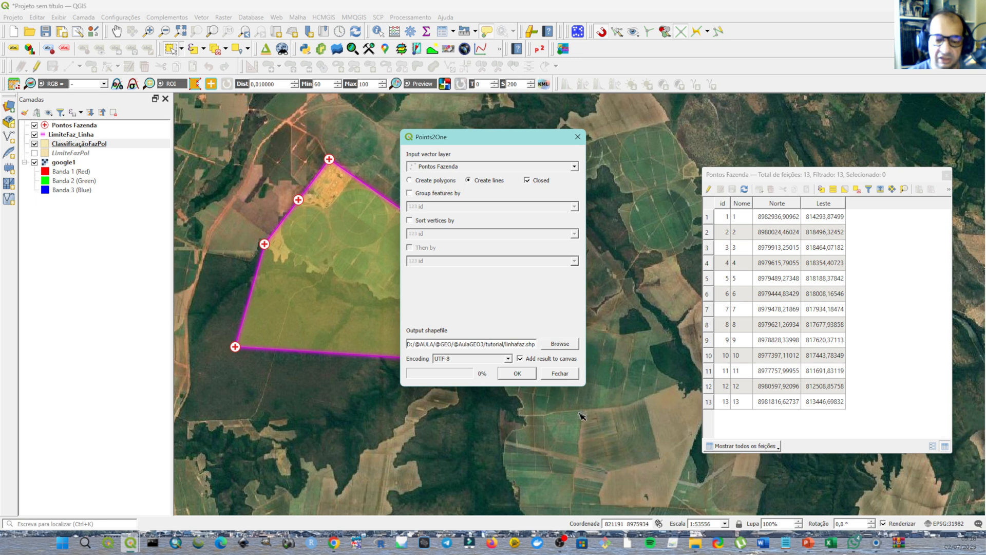
click(518, 373)
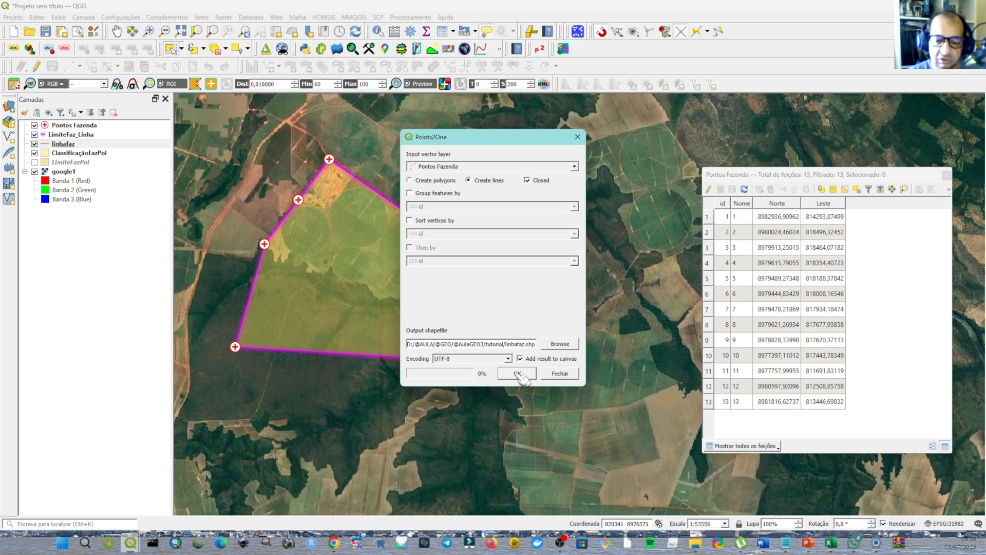
click(559, 374)
Move the linhafaz layer above Pontos Fazenda and style it with the effect neon line preset.
click(85, 145)
drag(85, 144, 89, 128)
double_click(68, 127)
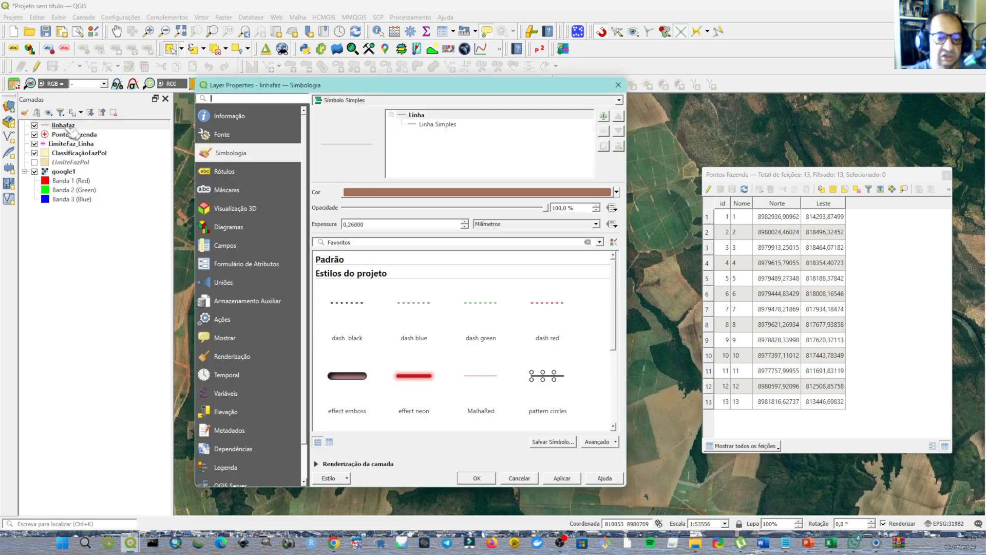
click(410, 376)
click(478, 478)
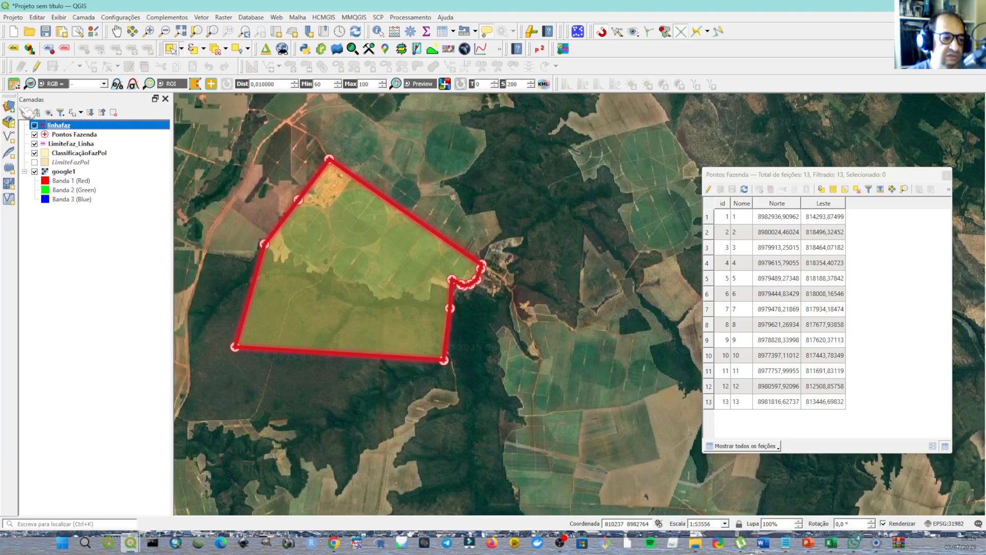
Hide linhafaz and set up Points2One to create polygons from Pontos Fazenda, with Polfaz.shp in the tutorial folder as the output shapefile.
click(34, 125)
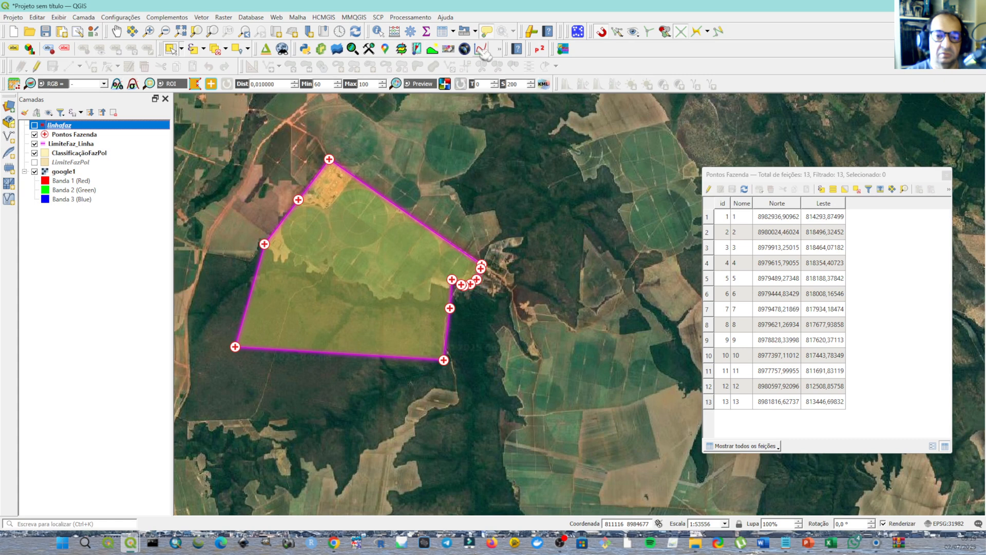
click(542, 50)
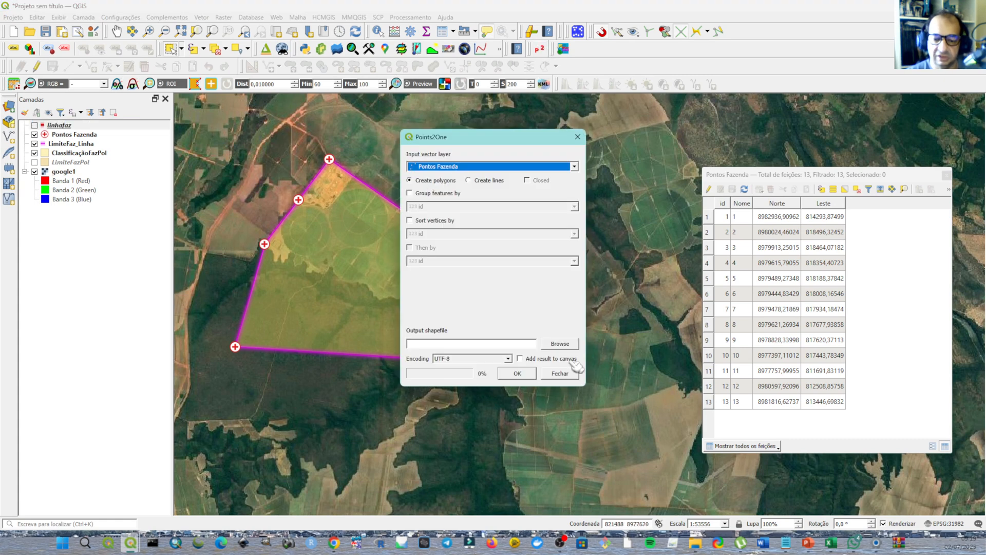
click(559, 343)
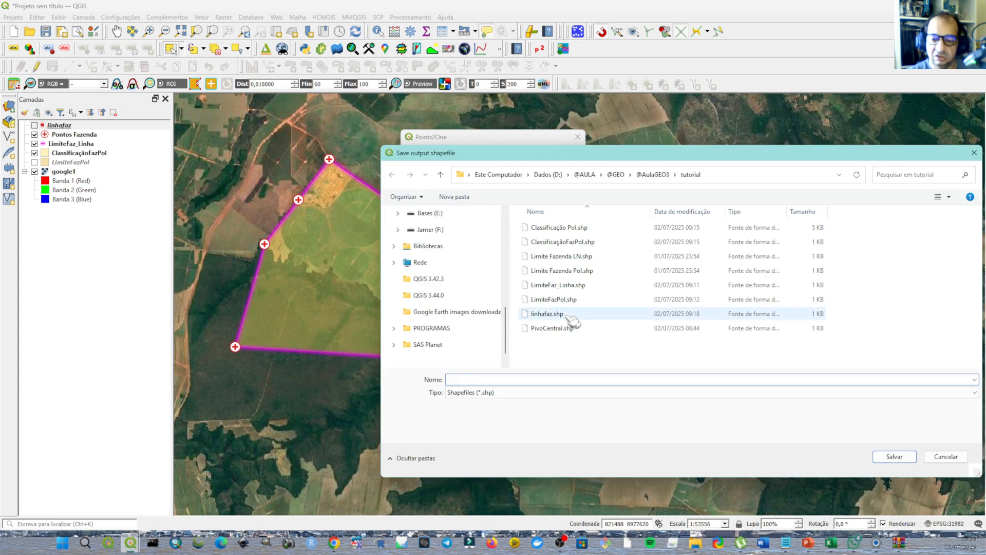
click(561, 315)
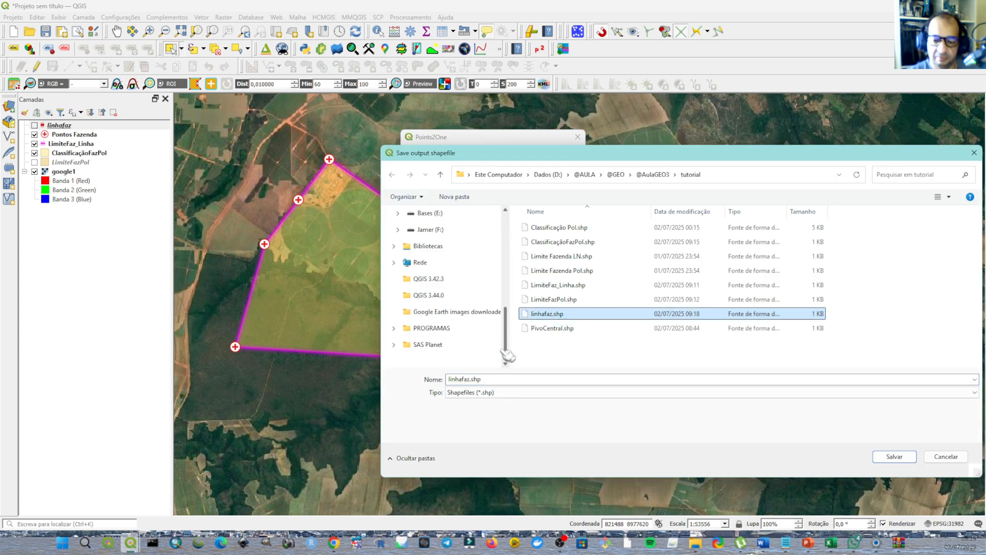
double_click(460, 378)
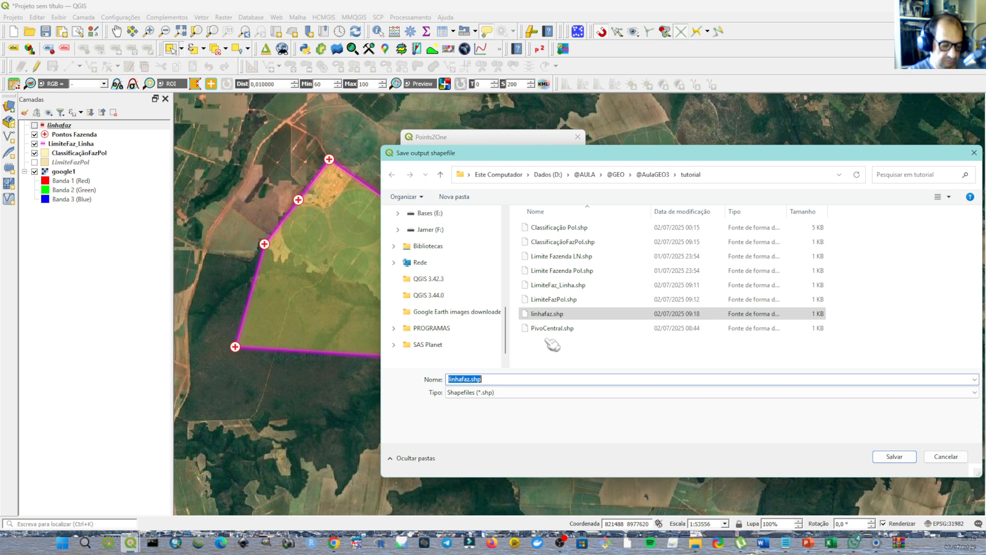
key(Home)
key(Delete)
key(Delete)
key(Delete)
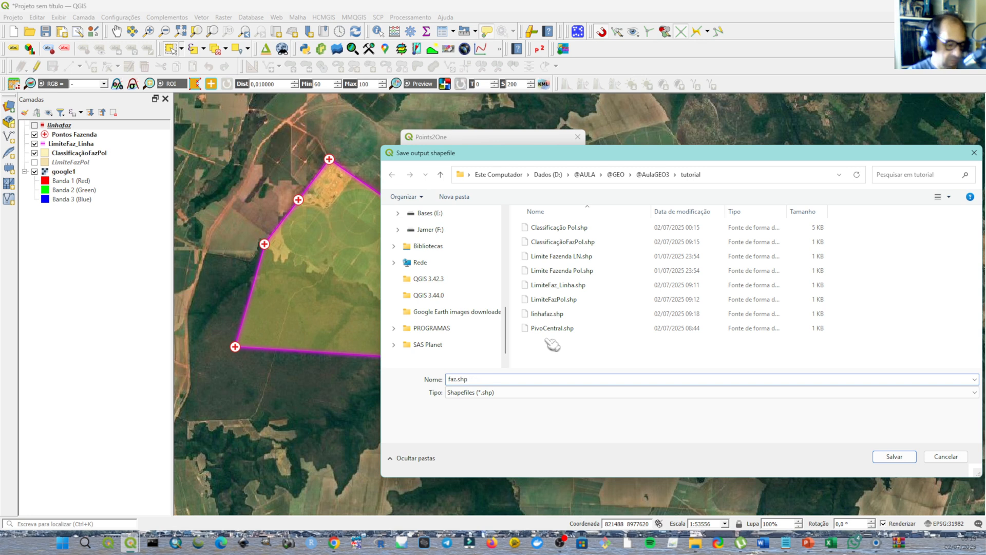
text(Pol)
key(Return)
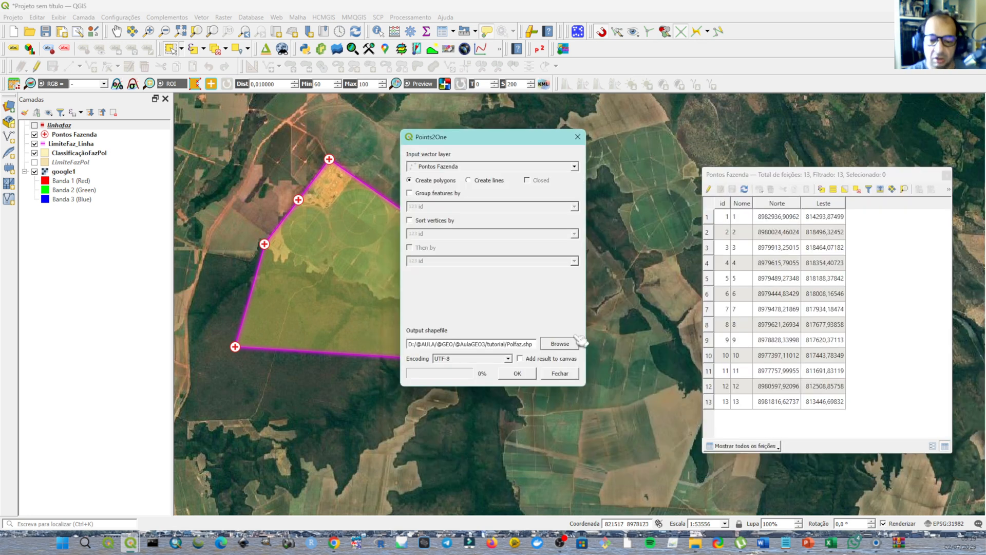
Generate the Polfaz polygon with its result added to the canvas, and move the linhafaz layer above it.
click(520, 358)
click(516, 373)
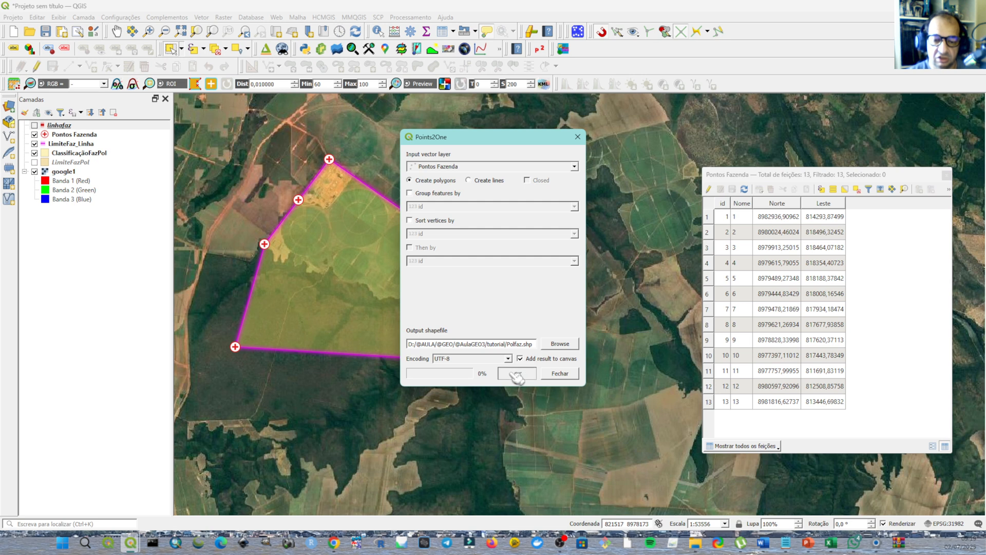
click(577, 136)
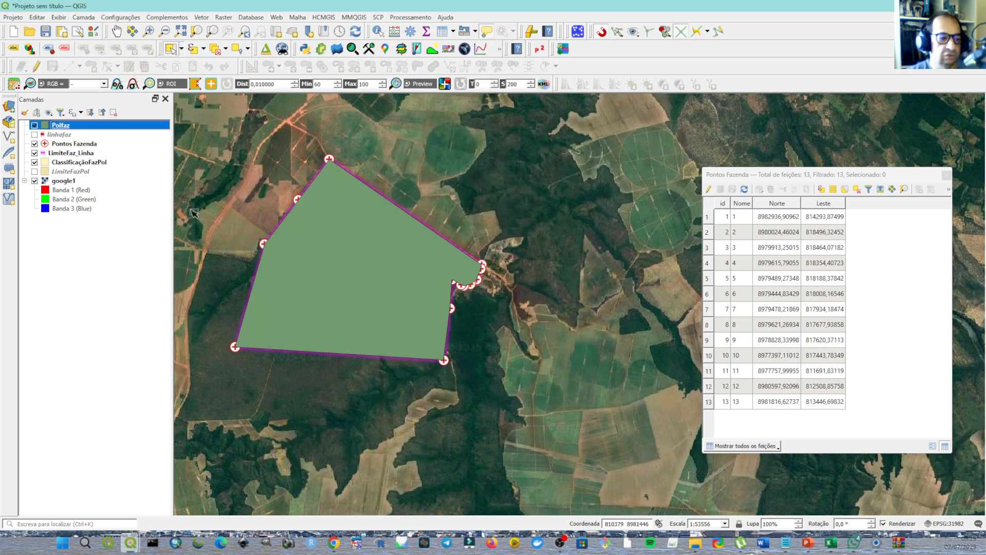
drag(60, 134, 64, 128)
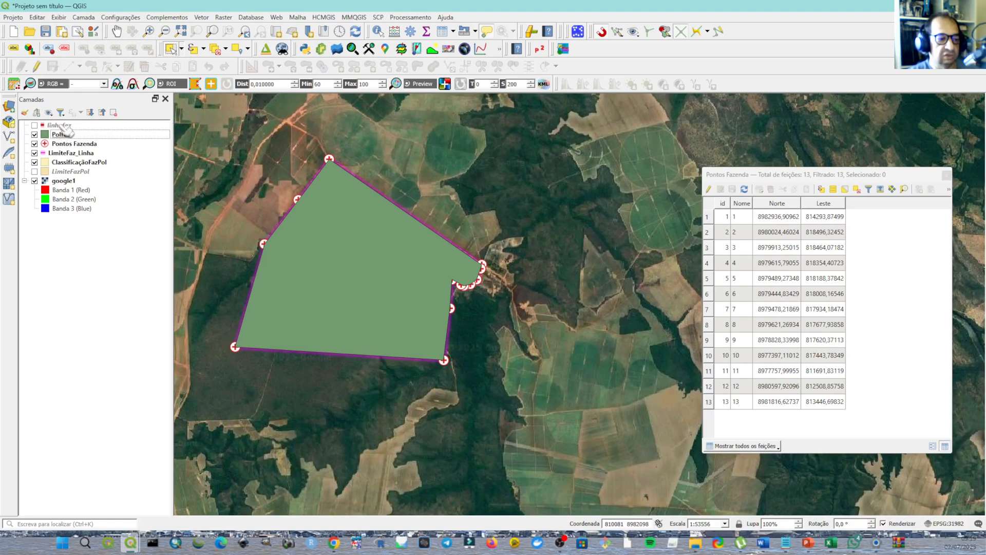
Make linhafaz visible, and remove both the linhafaz and Polfaz layers from the project.
click(34, 125)
click(58, 125)
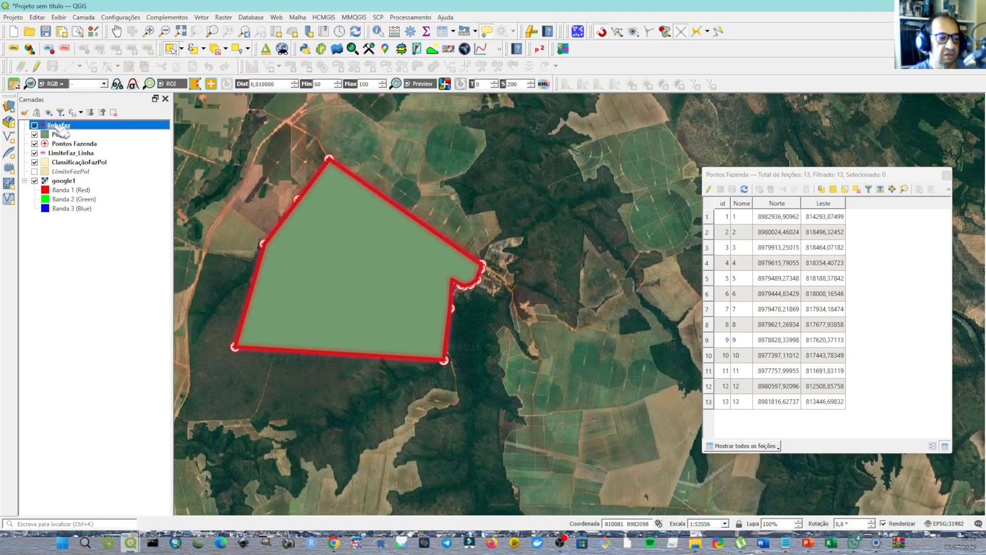
shift+click(60, 135)
right_click(59, 134)
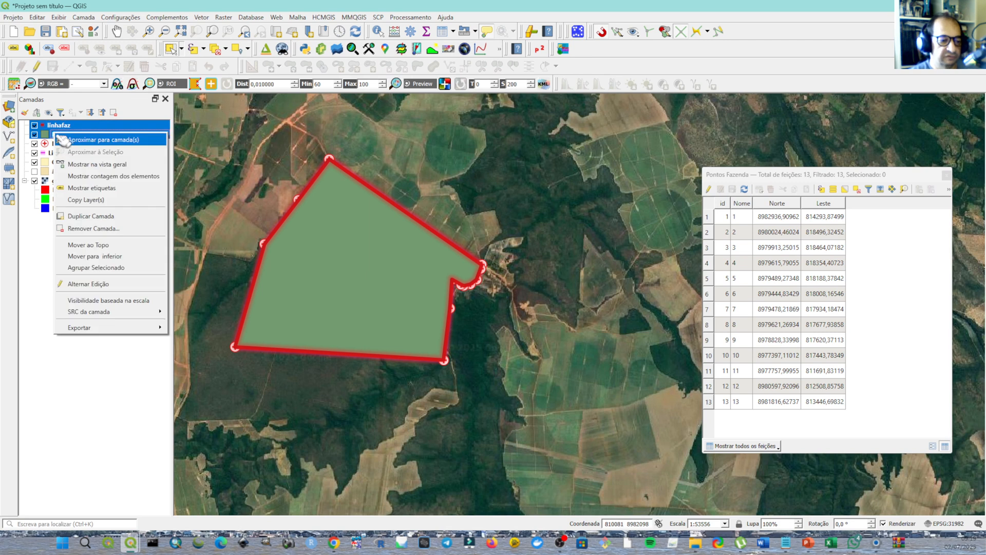
click(77, 214)
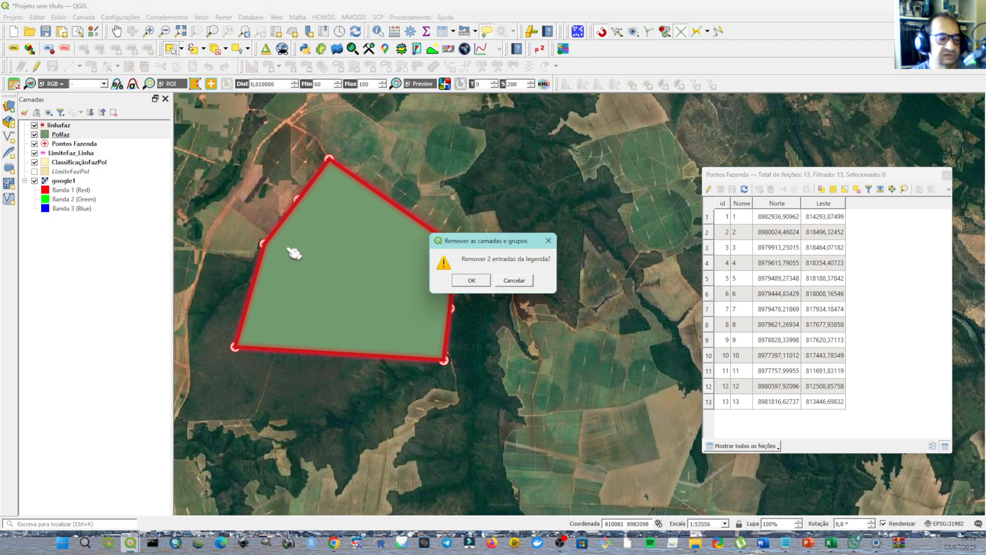
click(471, 280)
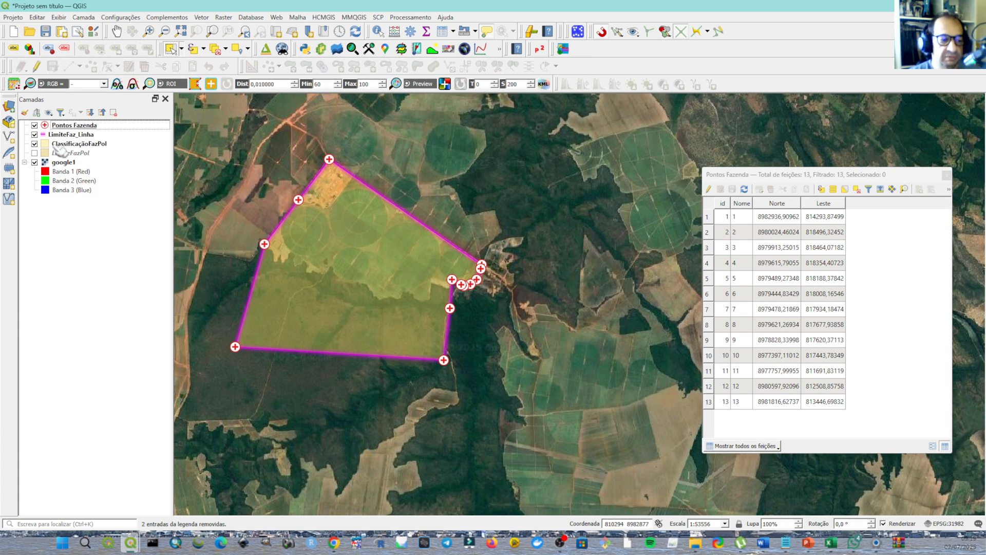
Enable editing on the ClassificaçãoFazPol layer, with the built-up bare-soil area at the farm's northern corner in view.
click(81, 146)
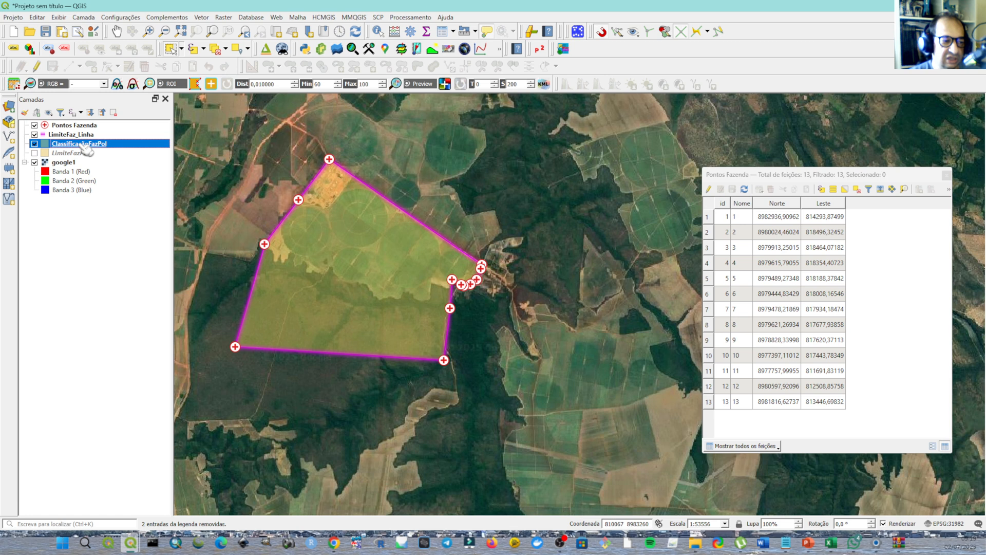
scroll(281, 187, up, 1)
scroll(347, 133, up, 2)
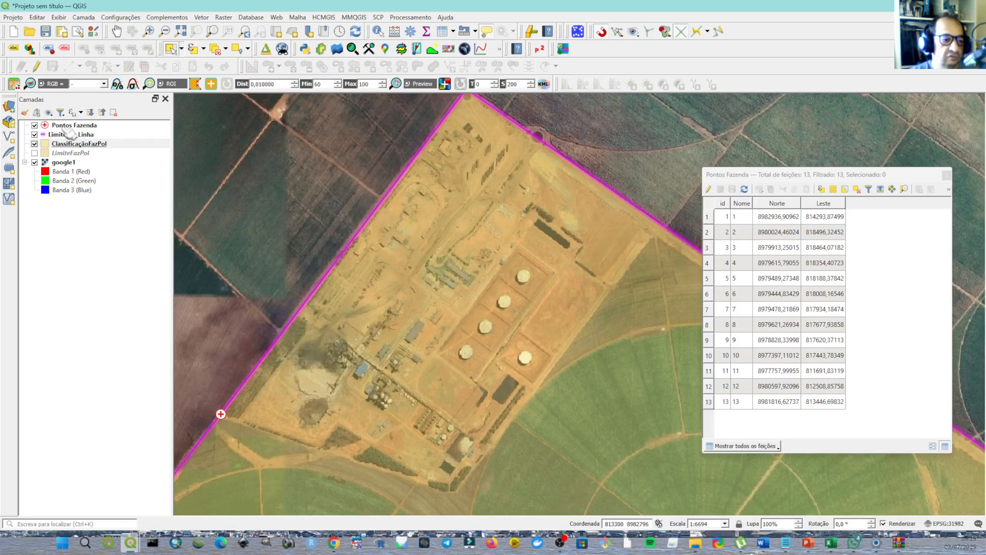
click(75, 144)
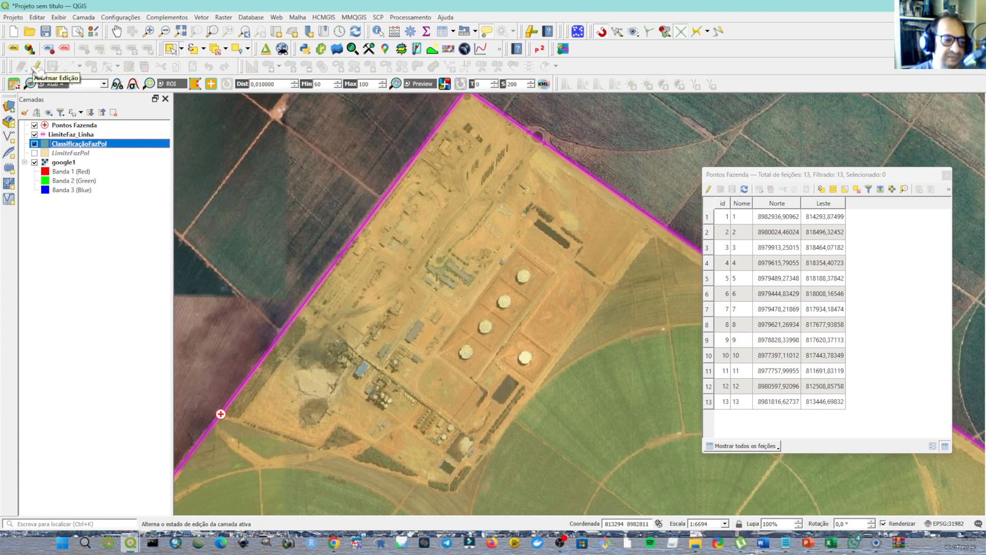
click(37, 67)
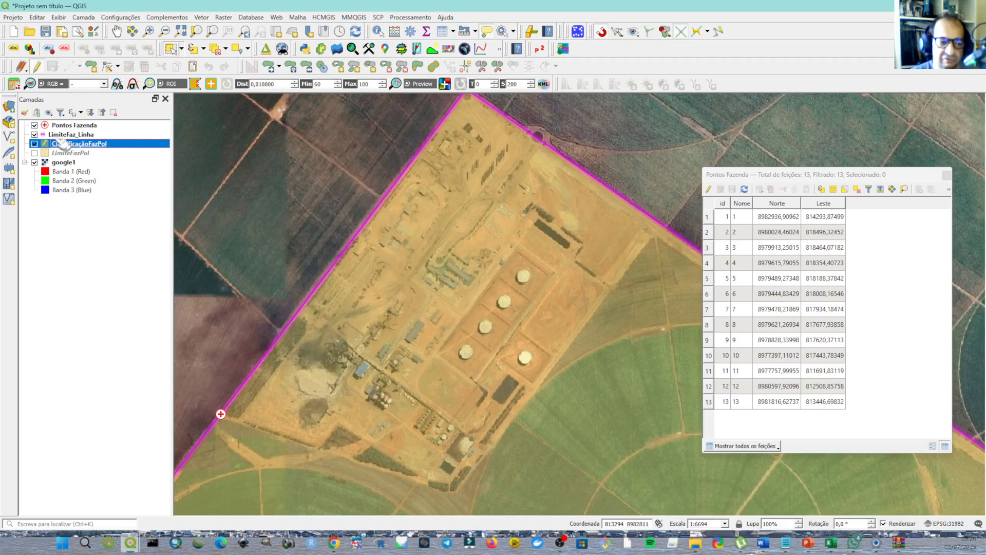
Split the ClassificaçãoFazPol polygon along the southern and eastern edges of the northern built-up area, starting and ending outside the farm boundary.
click(488, 70)
scroll(613, 113, down, 1)
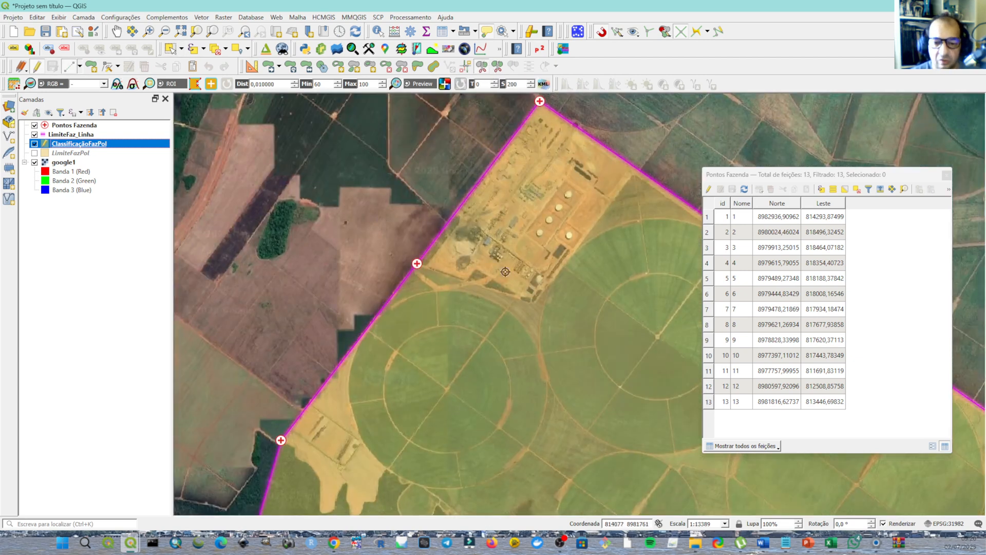
drag(505, 272, 398, 307)
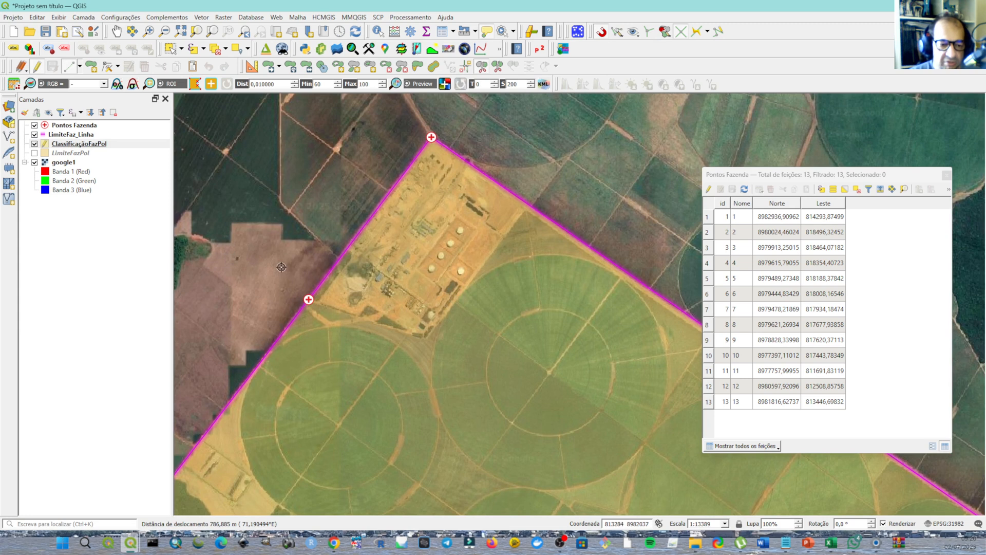
scroll(281, 267, up, 1)
drag(293, 272, 207, 286)
drag(771, 177, 799, 178)
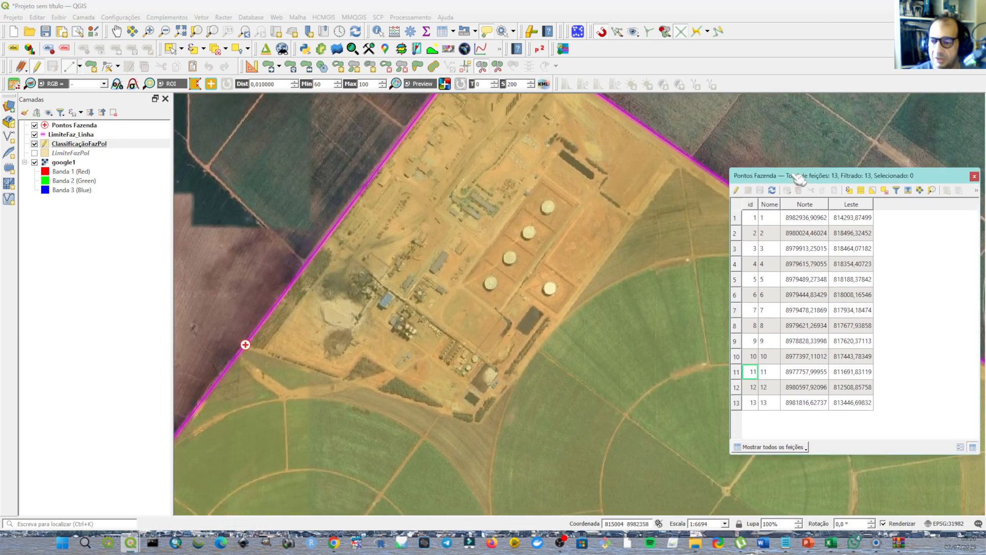
click(202, 308)
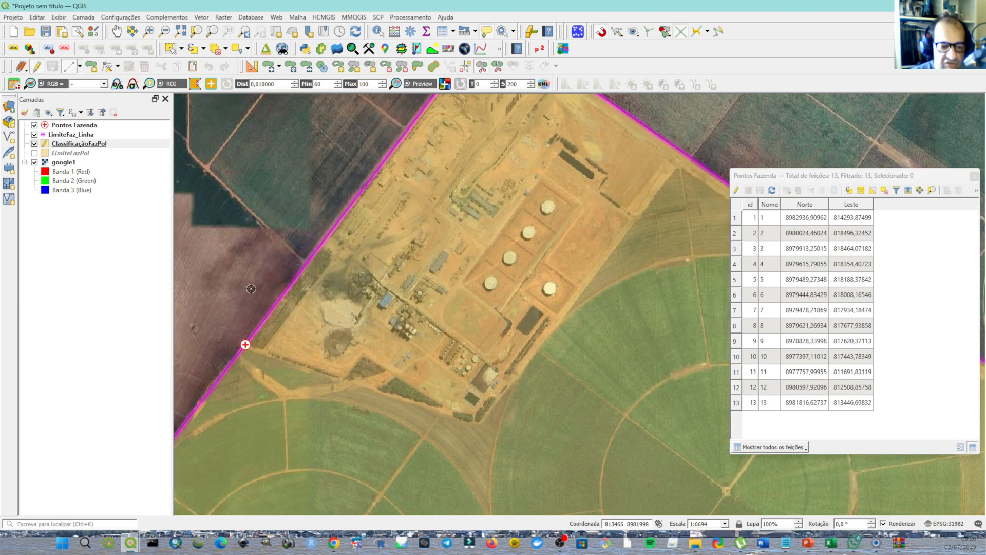
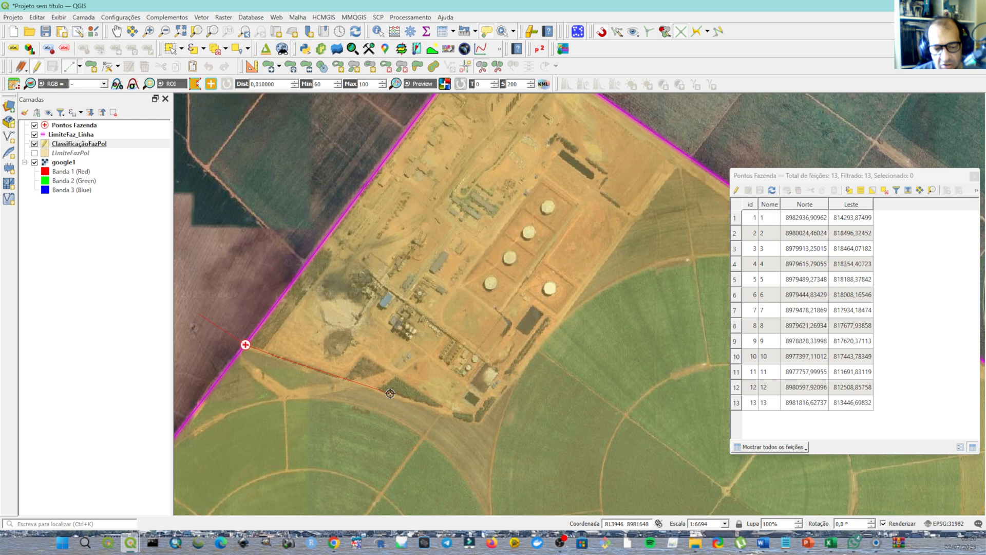
right_click(480, 426)
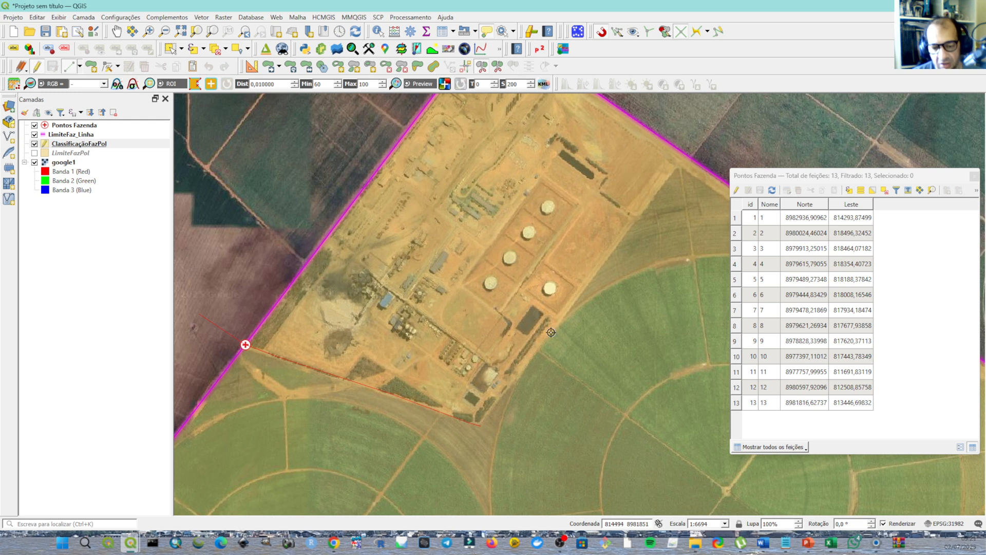
click(568, 307)
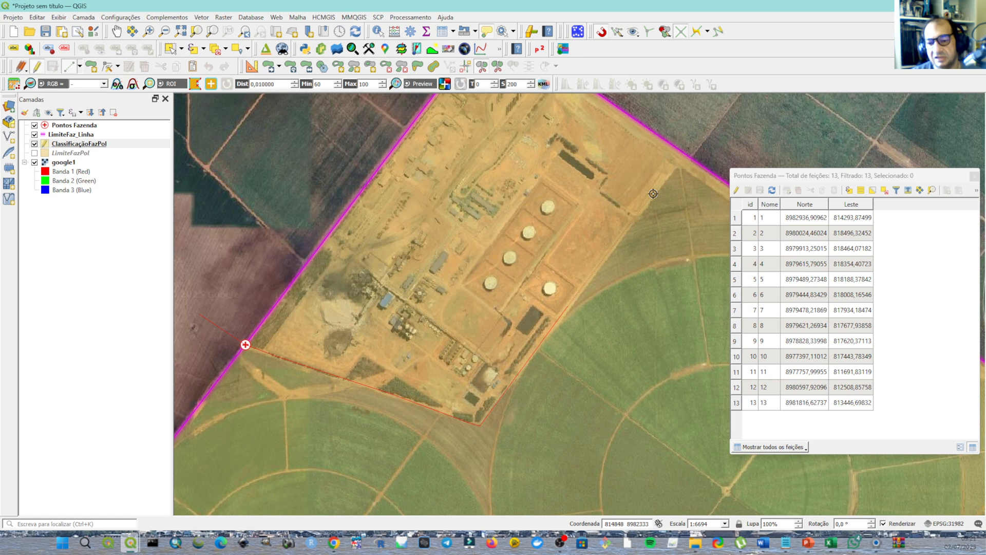
click(666, 163)
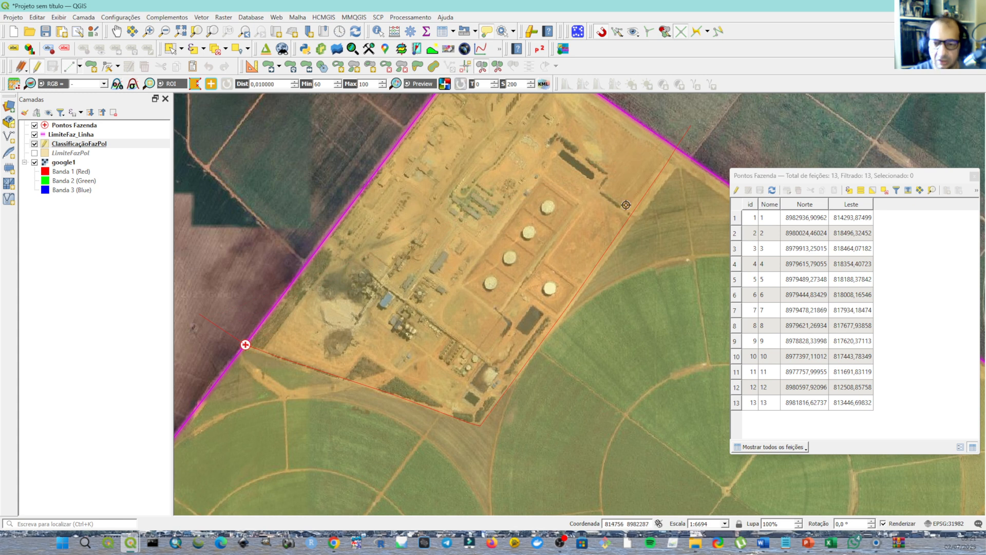
right_click(696, 123)
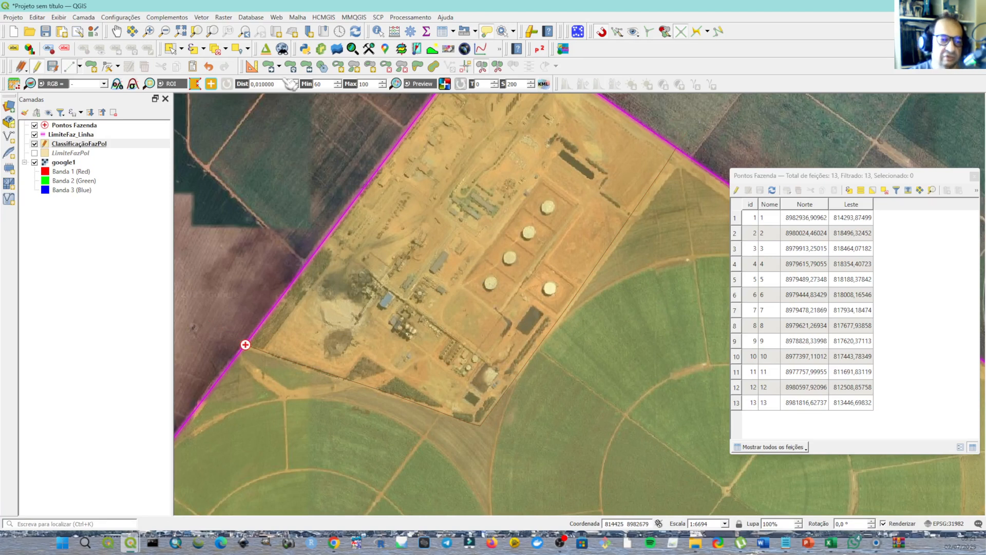
Select the split-off northern built-up area to check the cut, and clear the selection.
click(170, 49)
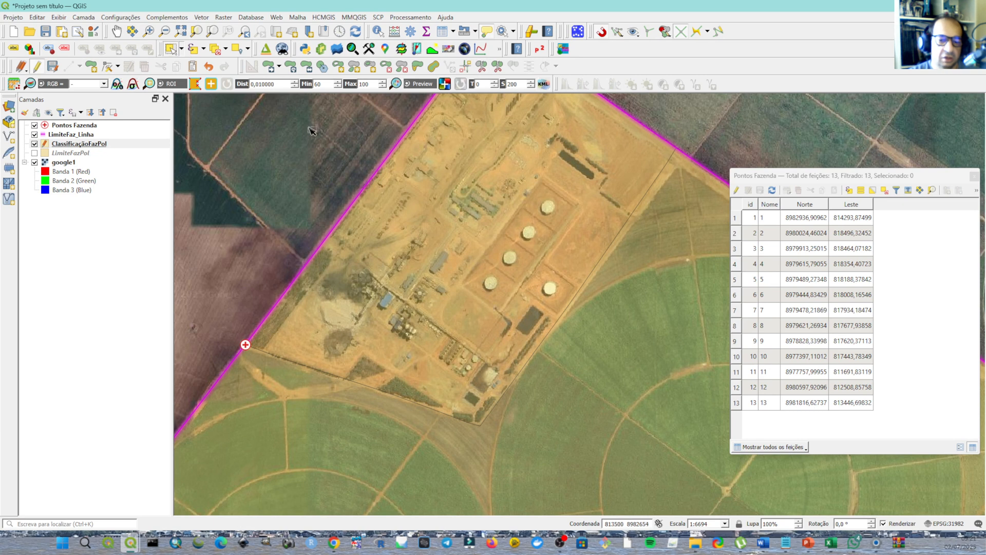
click(509, 240)
scroll(504, 217, down, 1)
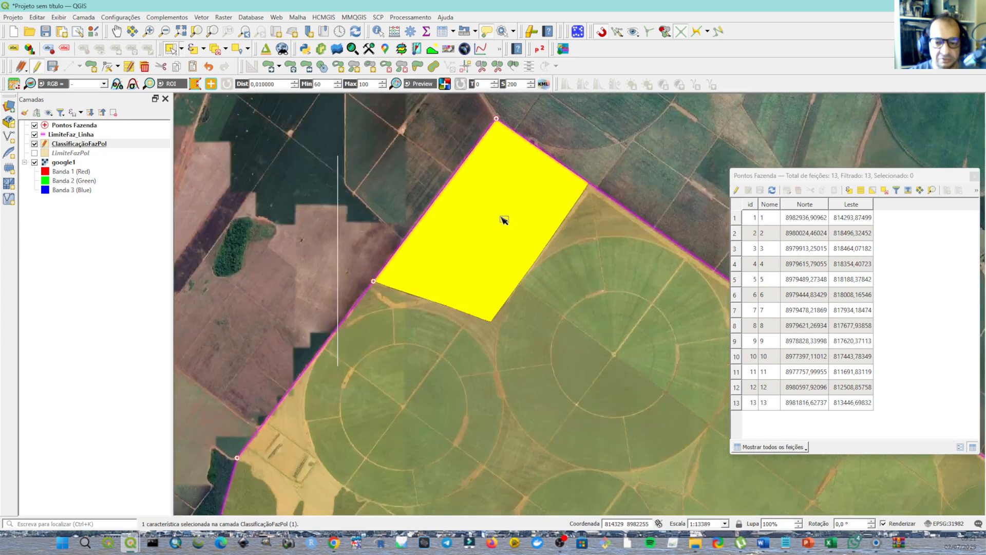
drag(508, 218, 448, 165)
scroll(448, 164, down, 1)
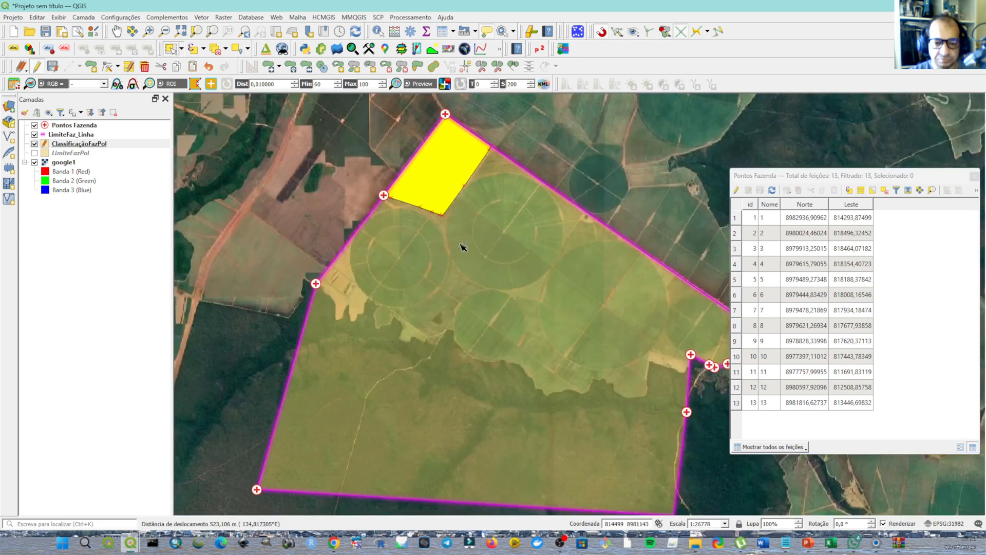
drag(461, 246, 392, 207)
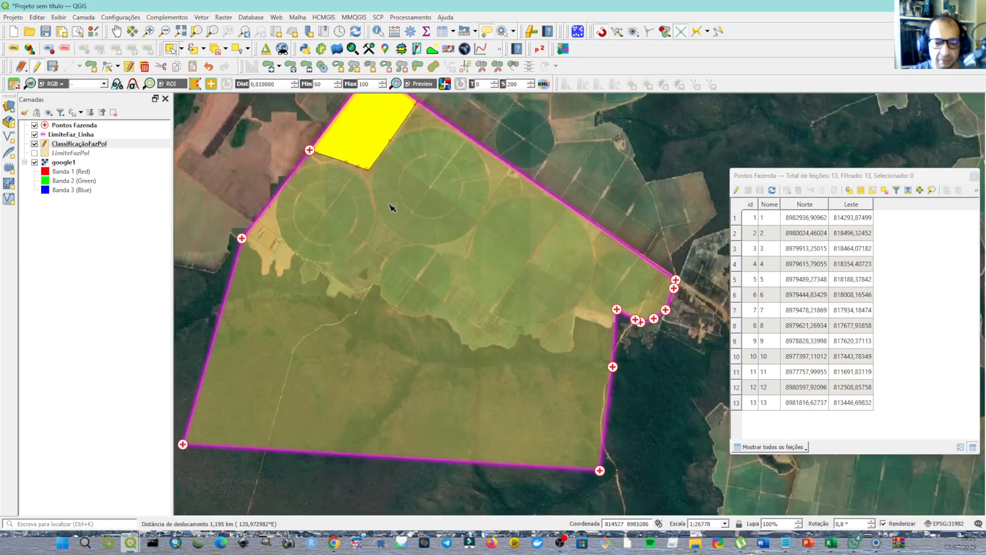
click(257, 149)
Examine the edge between native vegetation and cropland from the farm's western boundary across to its eastern boundary points.
scroll(297, 286, up, 1)
drag(297, 286, 339, 275)
scroll(302, 248, down, 1)
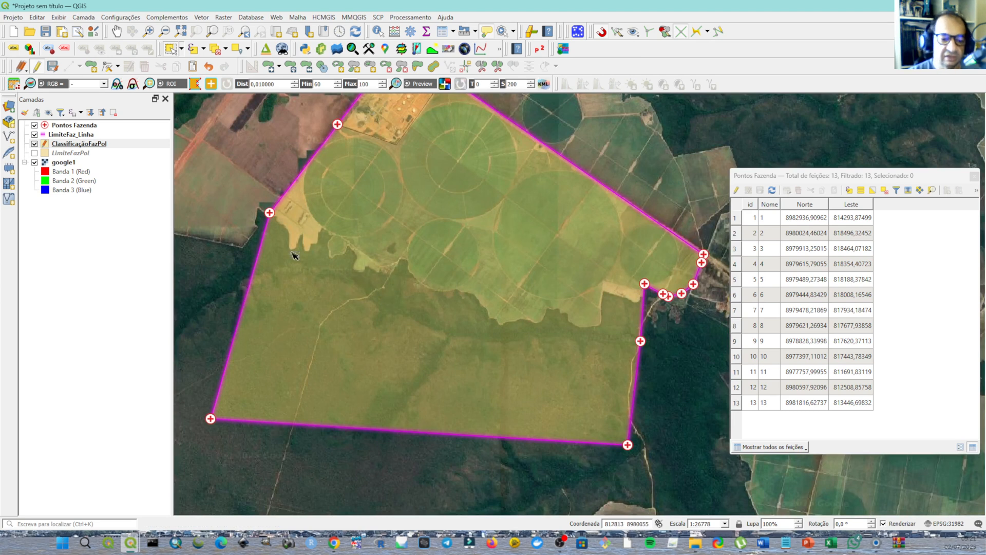
scroll(289, 249, up, 2)
drag(289, 249, 385, 323)
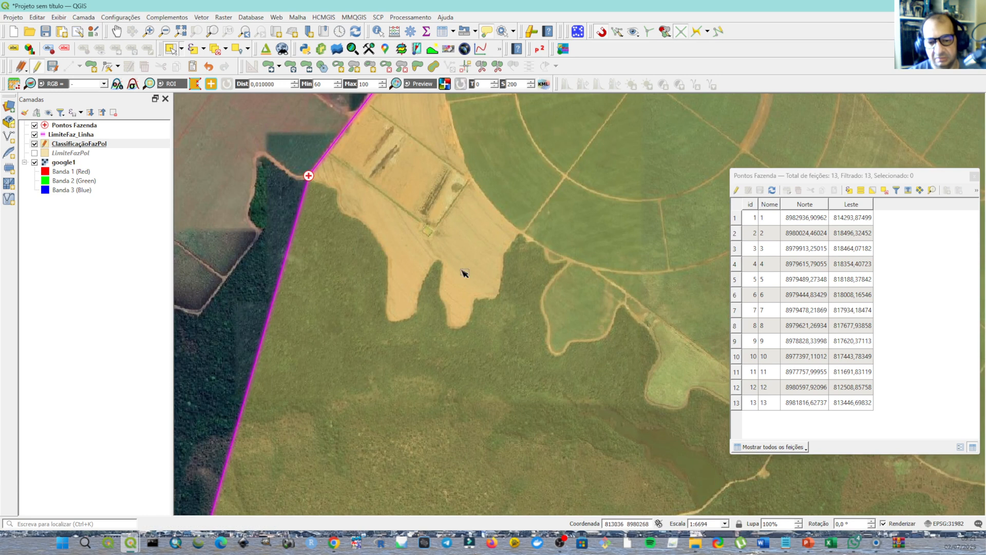
drag(533, 291, 320, 198)
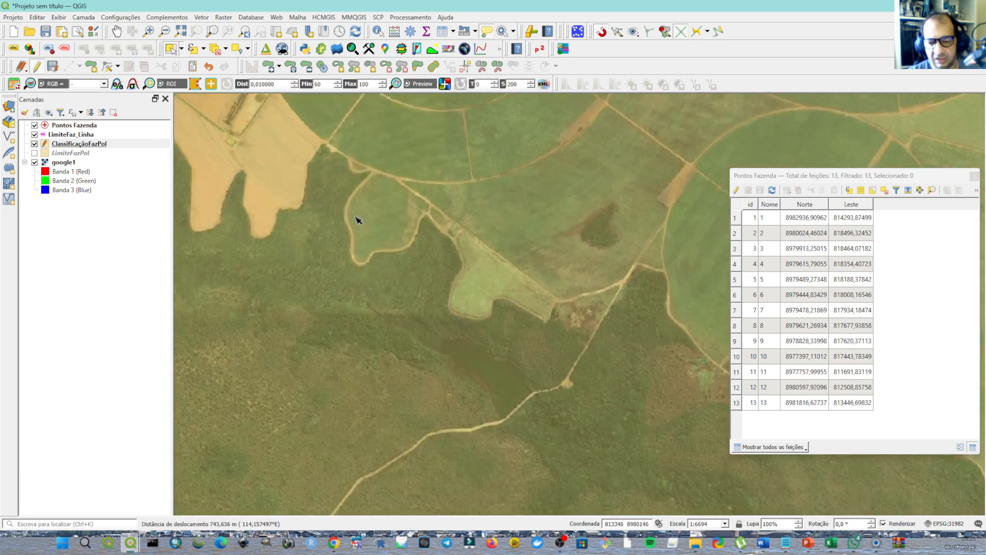
scroll(359, 218, down, 1)
drag(497, 265, 324, 236)
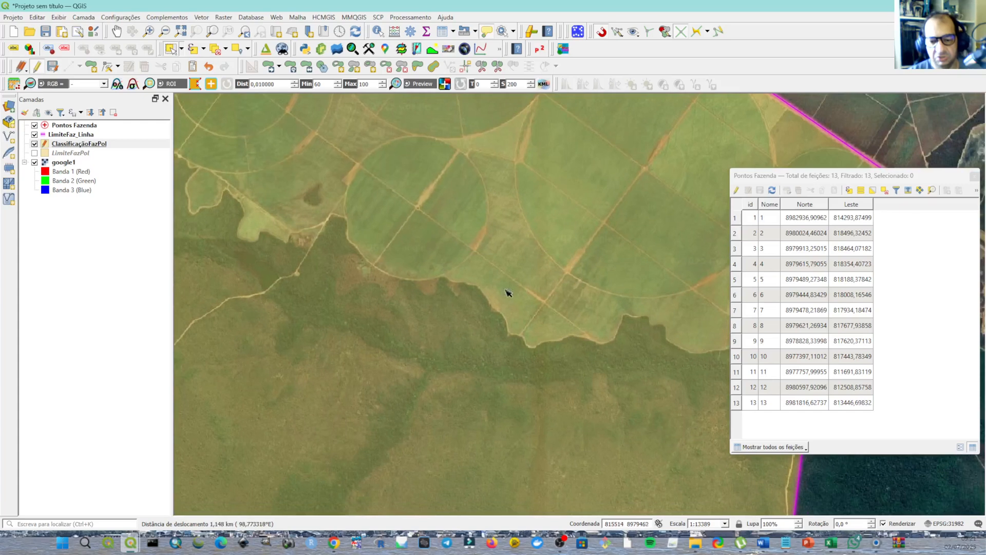
drag(552, 319, 304, 275)
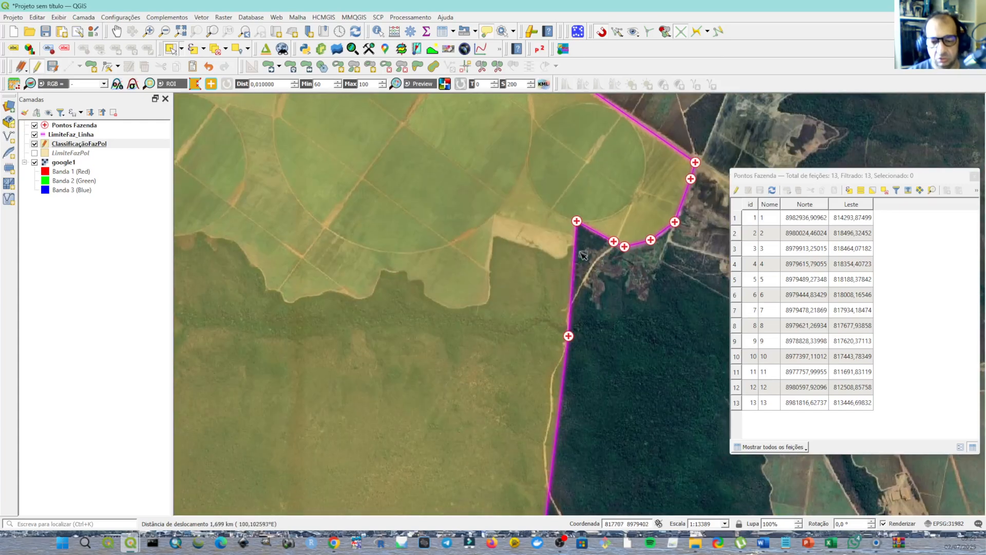
drag(481, 282, 673, 282)
drag(284, 269, 550, 363)
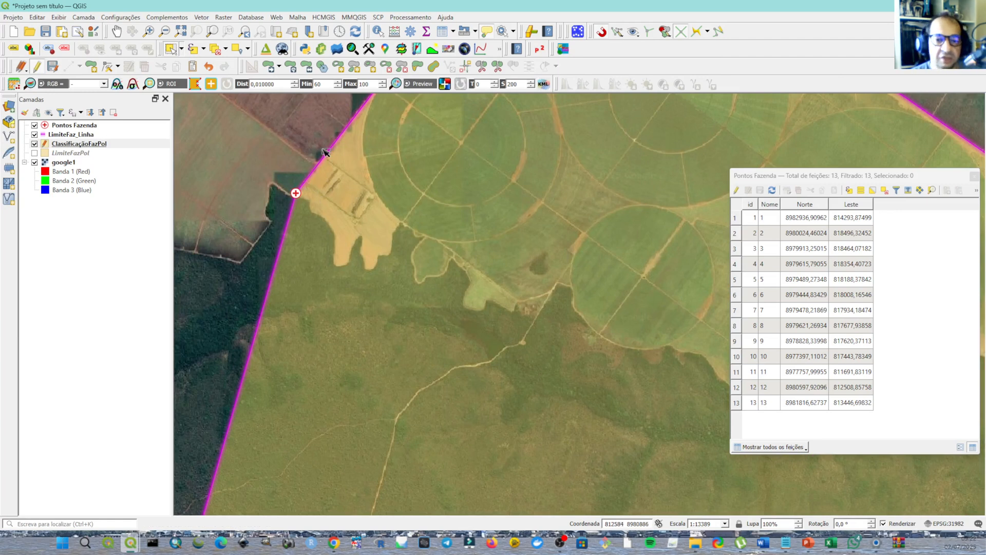
Start a split line across ClassificaçãoFazPol outside the western boundary, following the native vegetation edge past the boundary point to the track's first bend.
scroll(298, 180, up, 1)
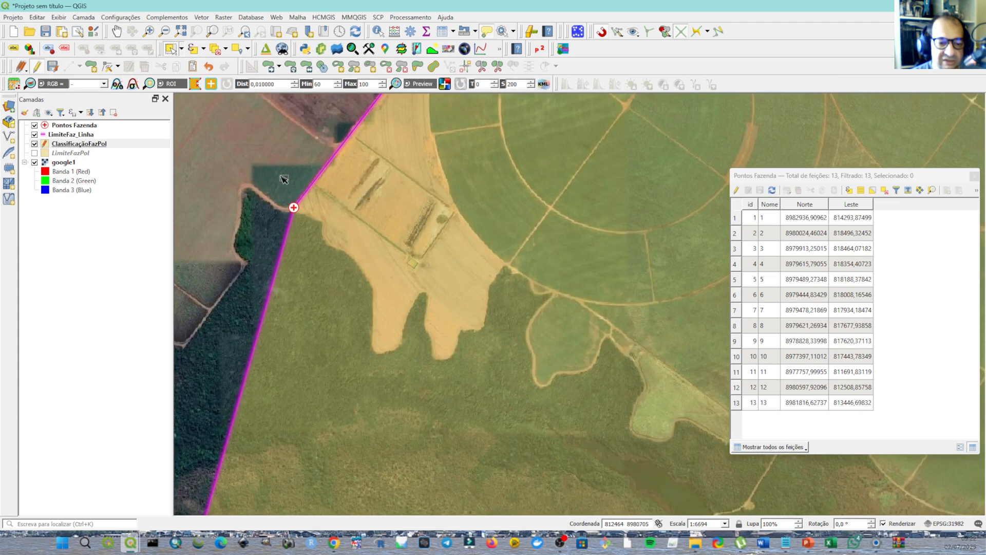
click(482, 67)
scroll(249, 227, up, 3)
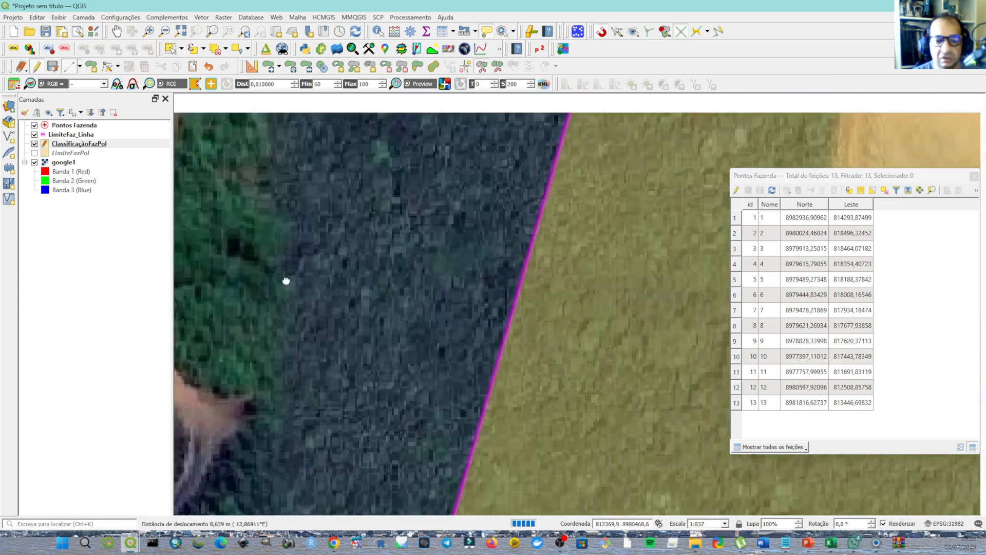
scroll(286, 279, down, 2)
scroll(314, 234, up, 1)
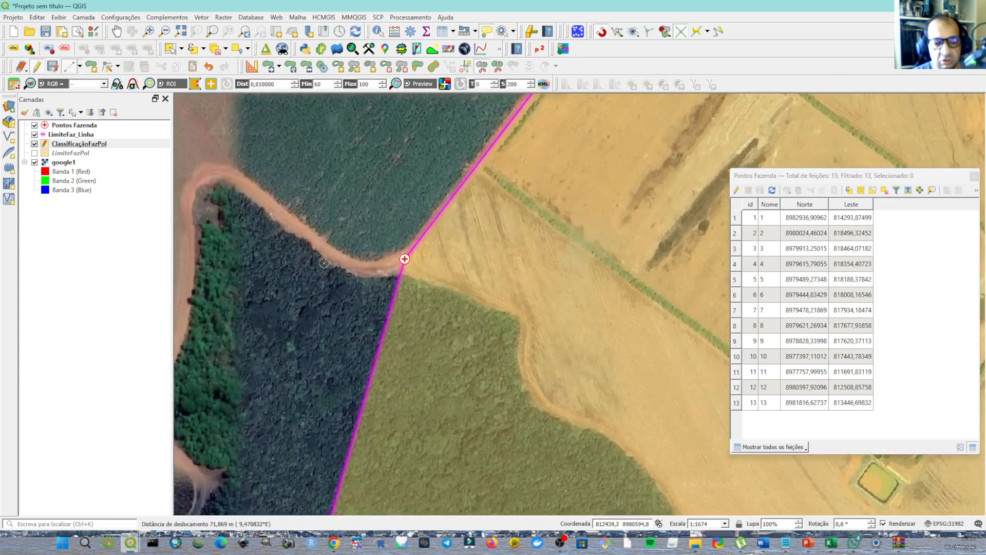
click(401, 274)
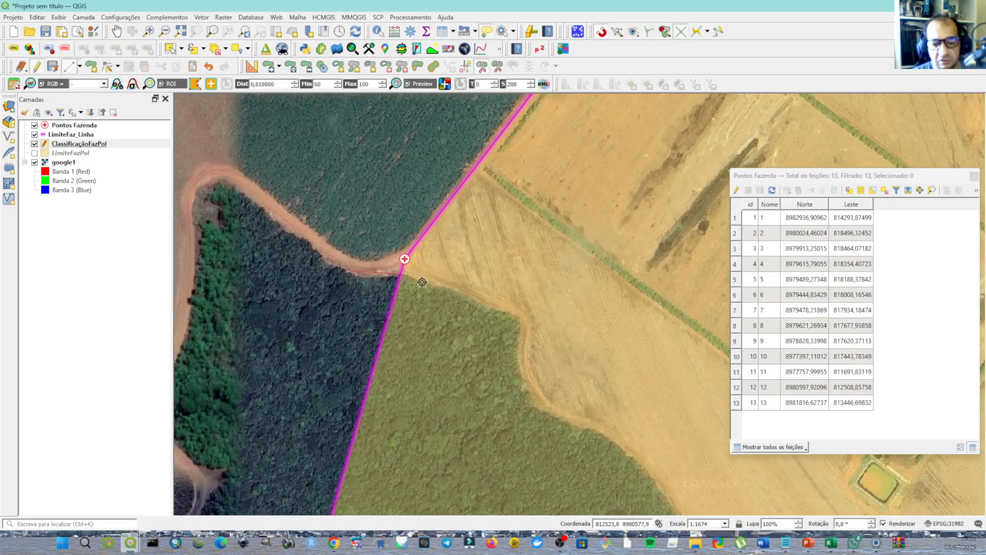
click(455, 290)
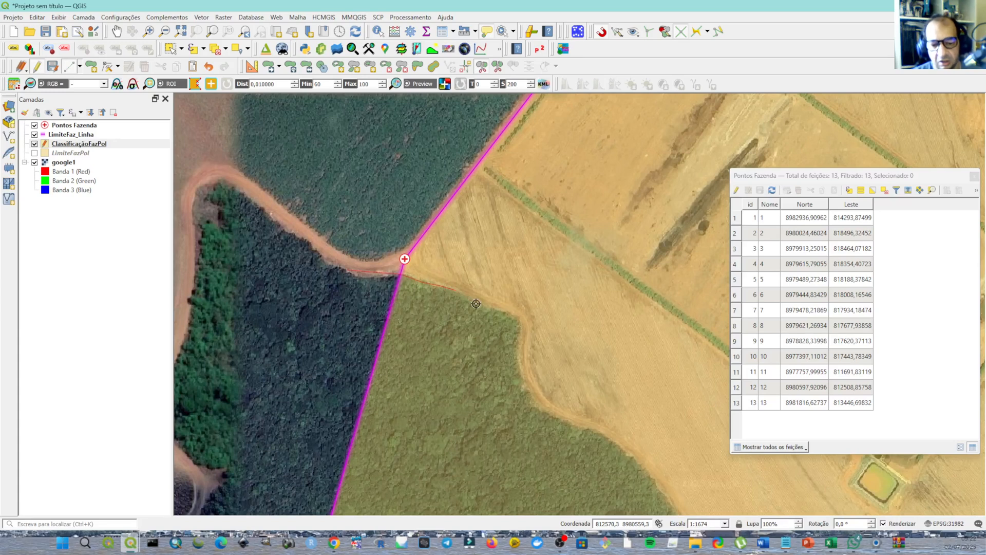
click(478, 304)
click(493, 309)
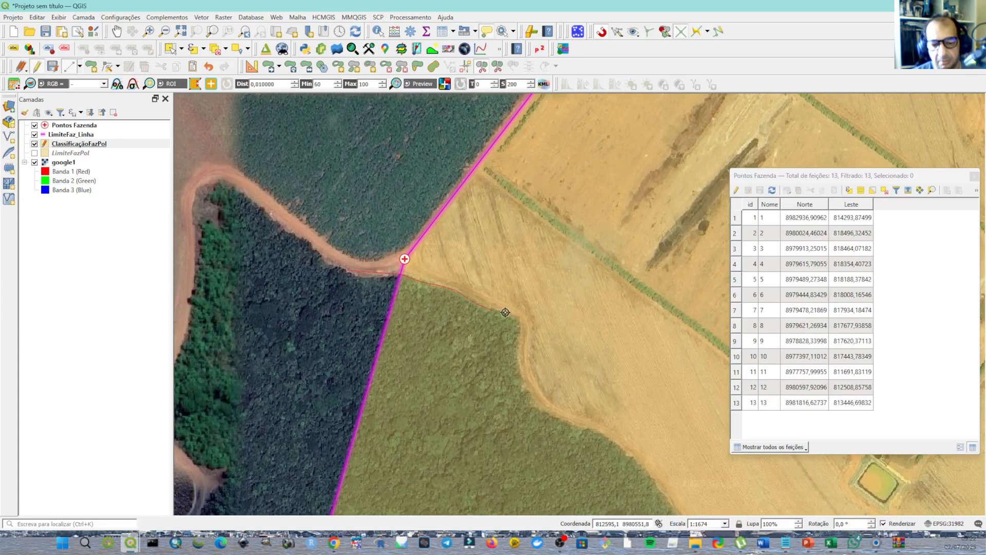
click(519, 333)
Extend the split line from the first bend along the curving dirt track between the native vegetation and the bare soil.
drag(524, 344, 427, 231)
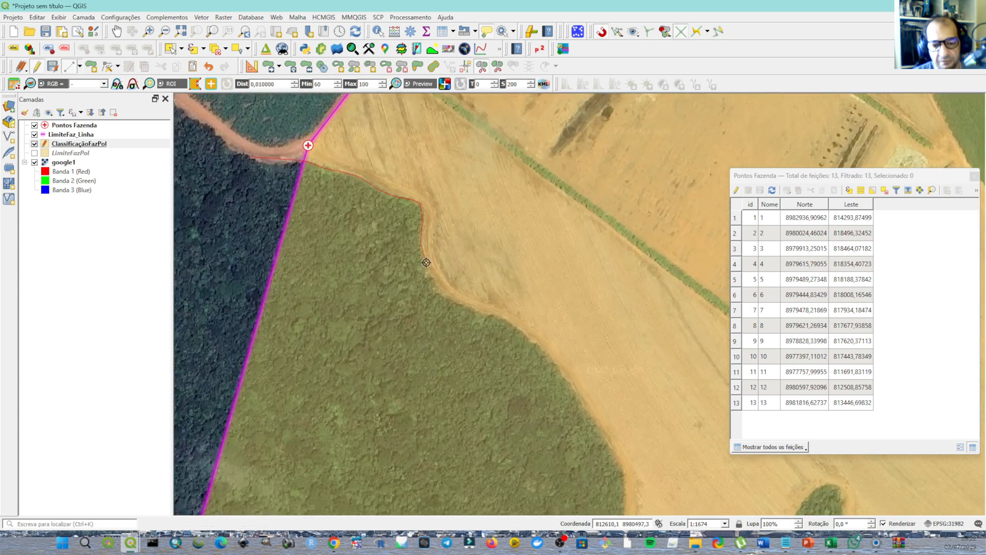
click(430, 279)
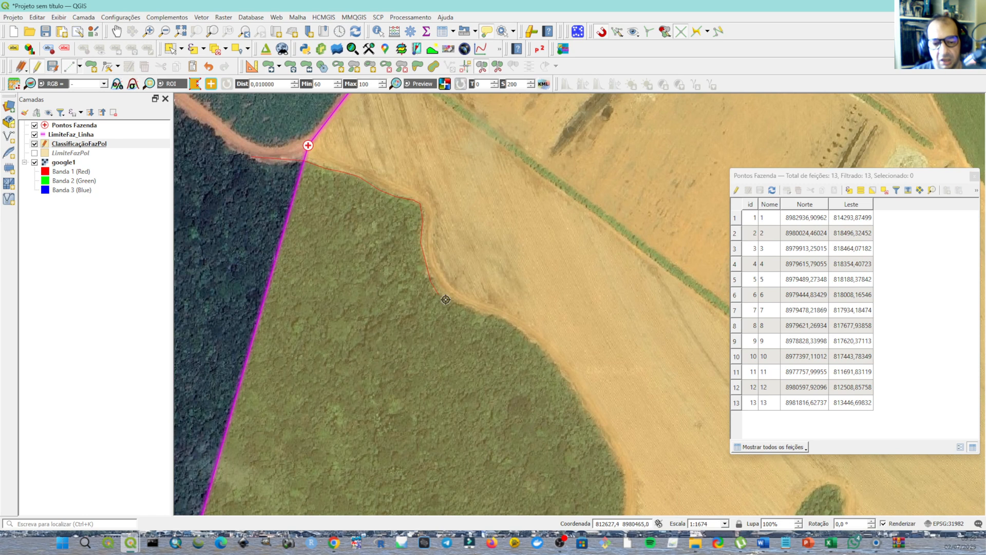
click(455, 305)
click(468, 308)
click(483, 313)
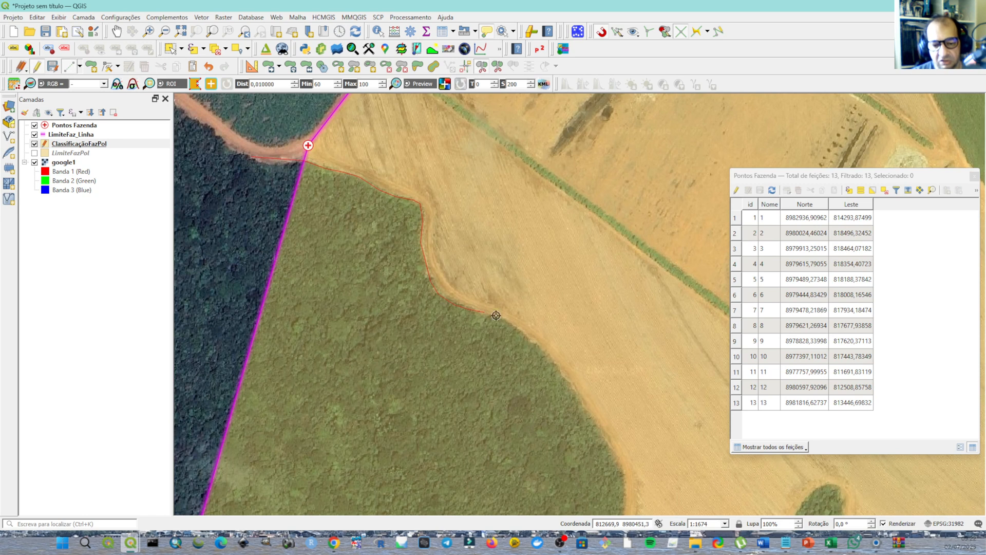
click(498, 316)
Continue the split line across the two bare-soil lobes and the small rounded field, up to the pale-green patch.
scroll(510, 324, down, 2)
drag(511, 324, 283, 176)
scroll(287, 178, down, 1)
click(296, 186)
click(306, 205)
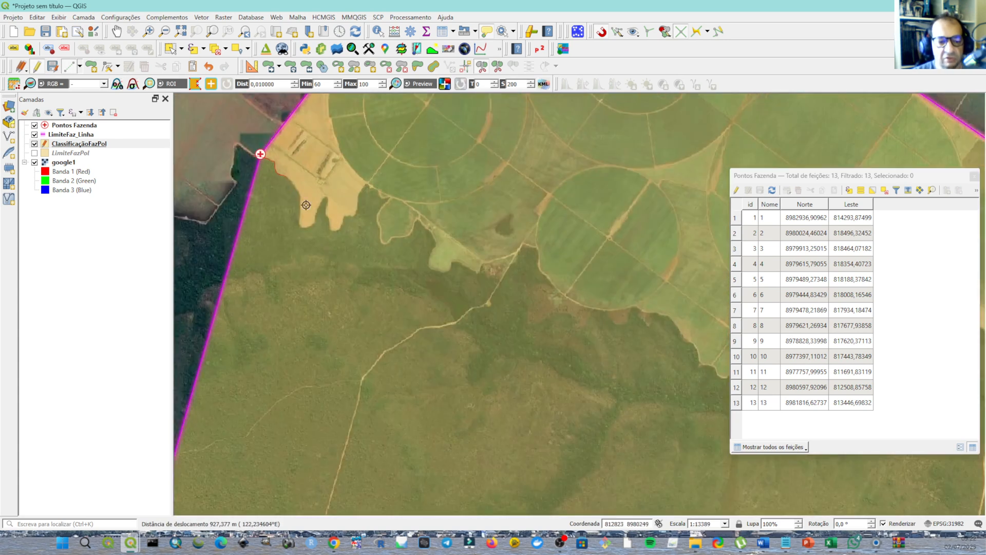
click(363, 206)
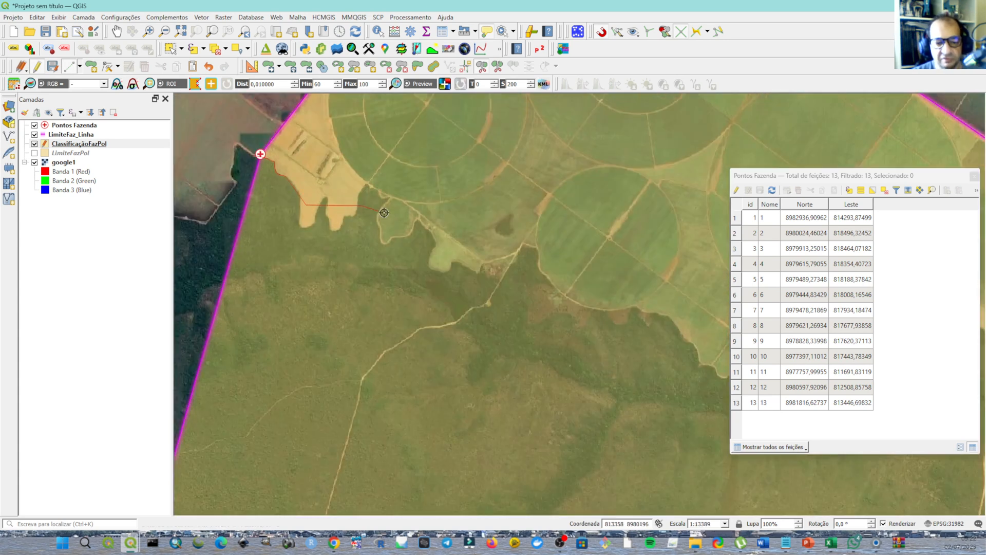
click(381, 210)
click(423, 233)
click(434, 246)
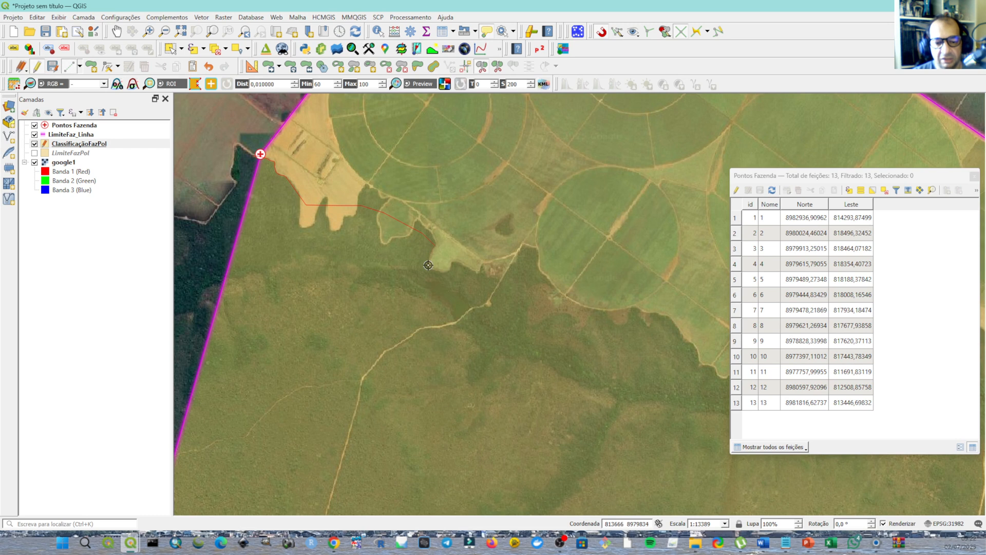
Trace the split line around the pale-green patch, over the road junction and along the southern edge of the adjacent pivot circle.
click(429, 266)
click(458, 264)
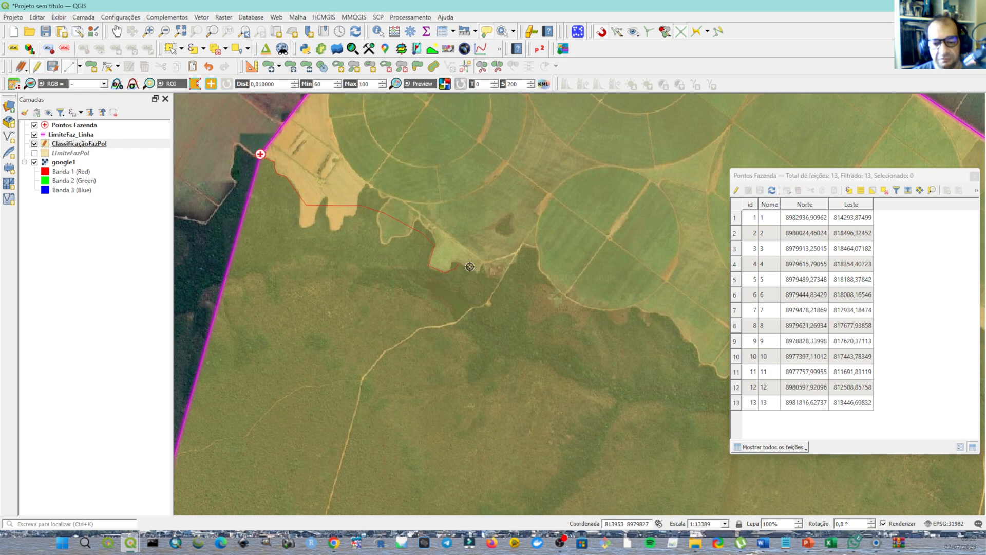
click(475, 269)
click(485, 267)
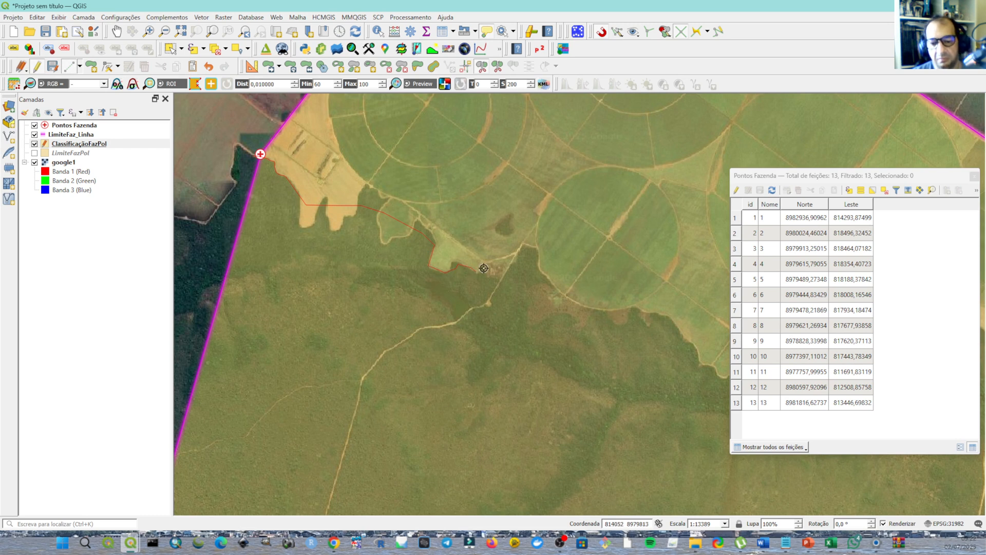
click(514, 266)
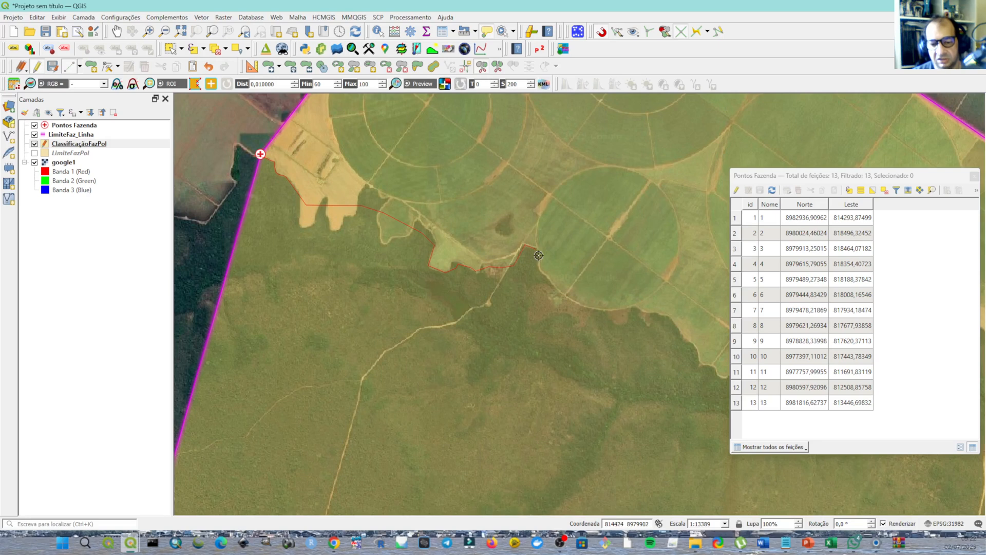
click(537, 250)
click(540, 270)
click(588, 308)
click(622, 310)
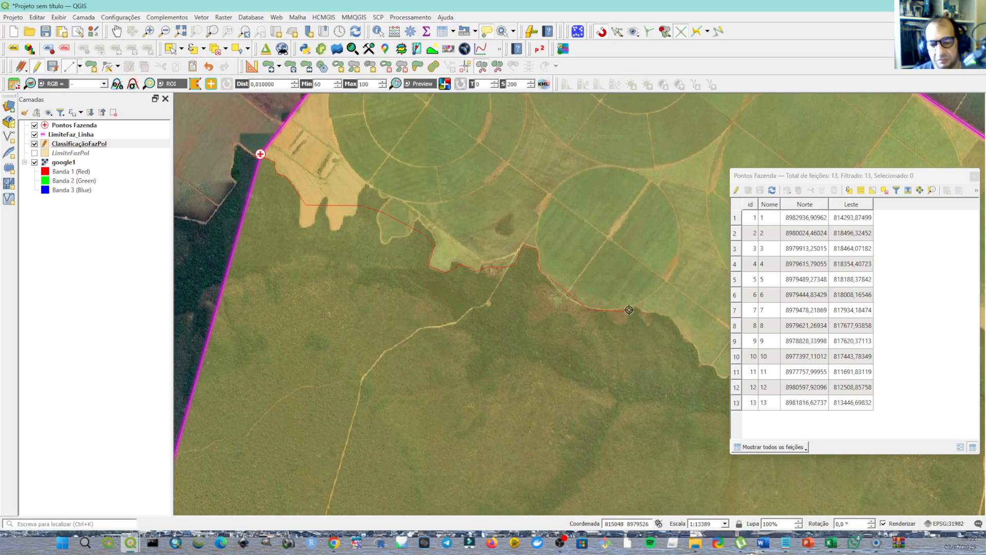
Carry the split line along the irregular southern cropland edge, then north up the vegetation's edge to the pale bare strip.
drag(629, 310, 367, 253)
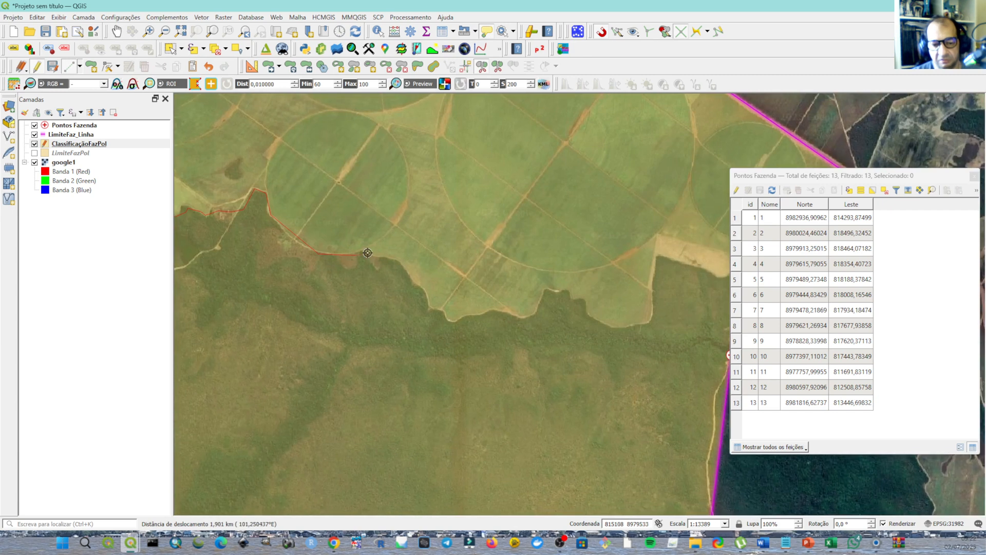
click(404, 270)
click(413, 280)
click(454, 319)
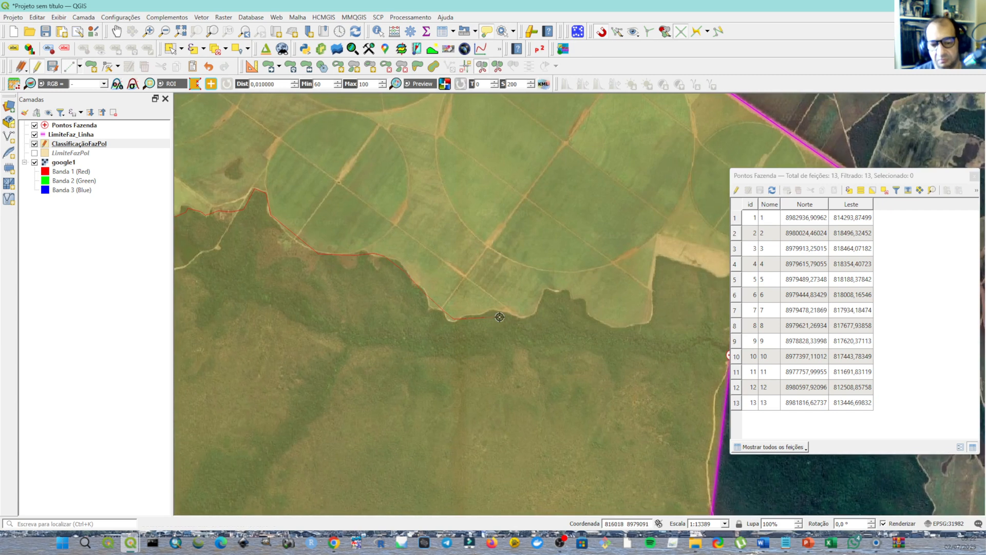
click(522, 317)
click(537, 305)
click(546, 290)
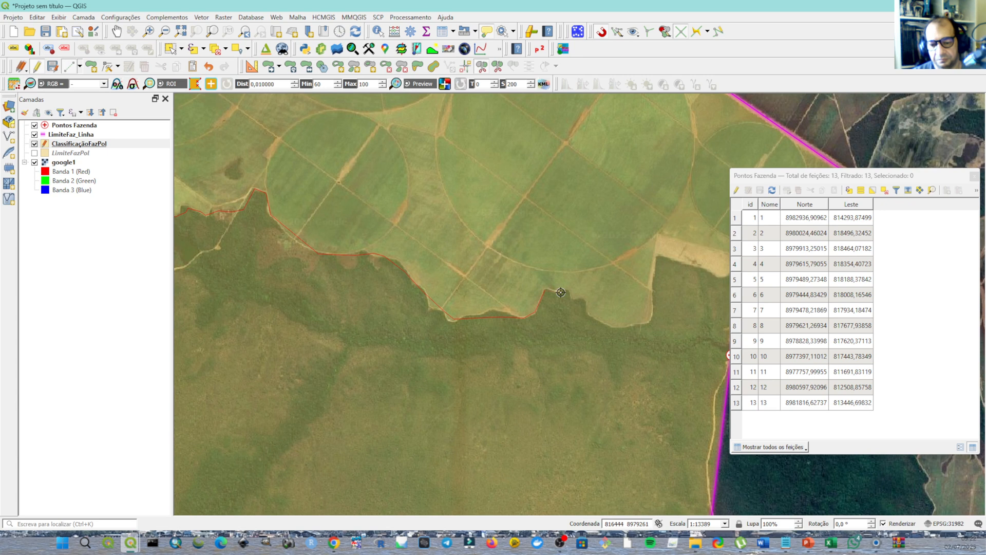
click(560, 293)
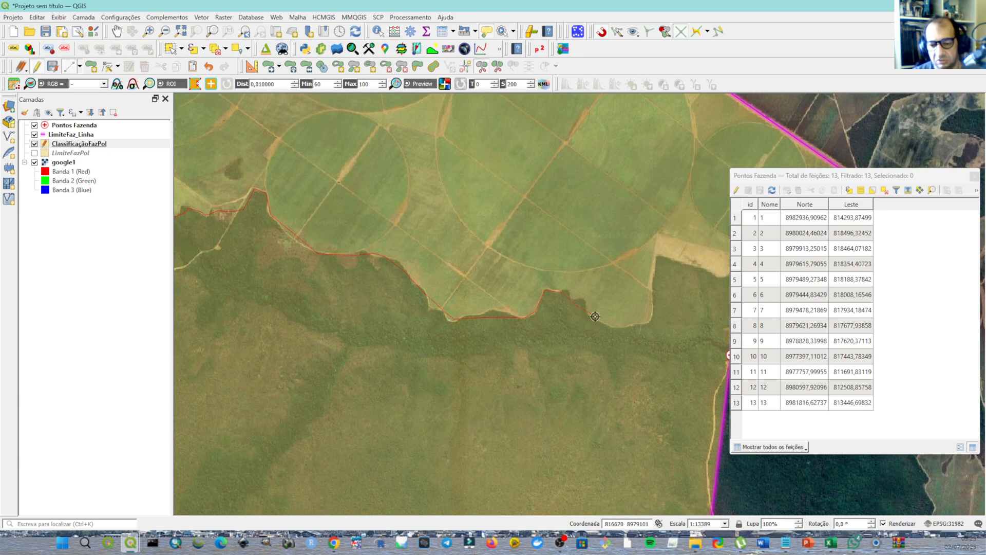
click(613, 326)
click(650, 322)
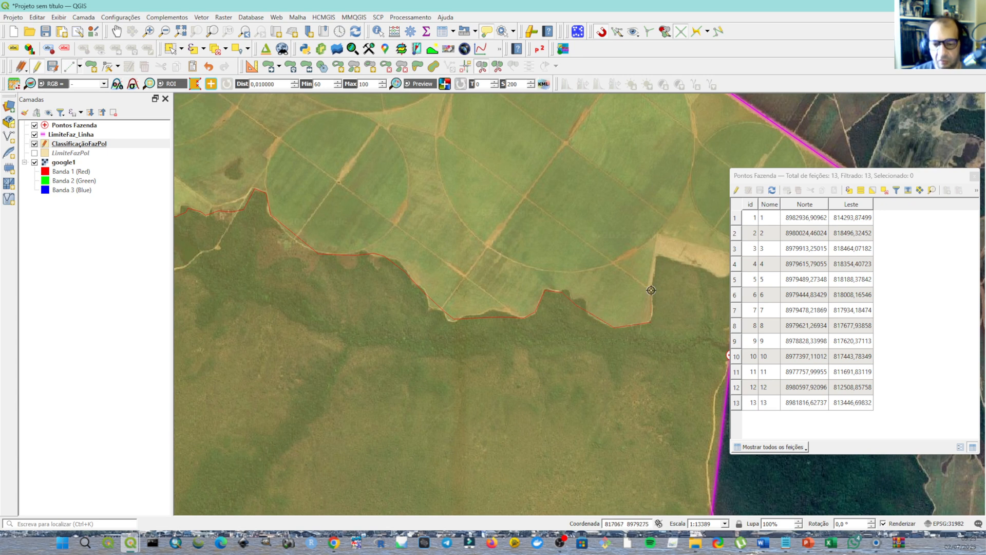
click(656, 258)
Follow the southern edge of the pale bare strip with the split line, around its rounded eastern end.
drag(656, 258, 343, 300)
scroll(397, 309, up, 1)
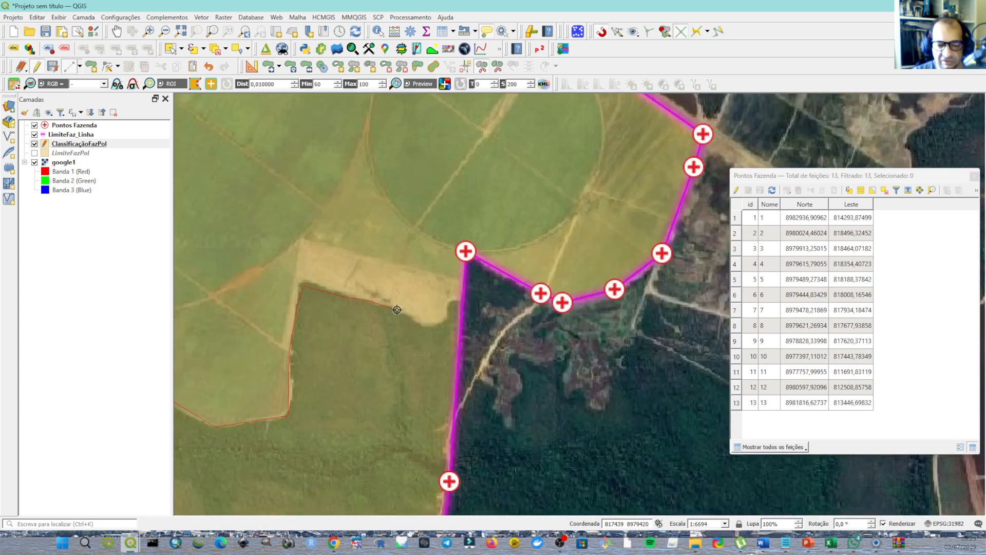
scroll(396, 309, up, 2)
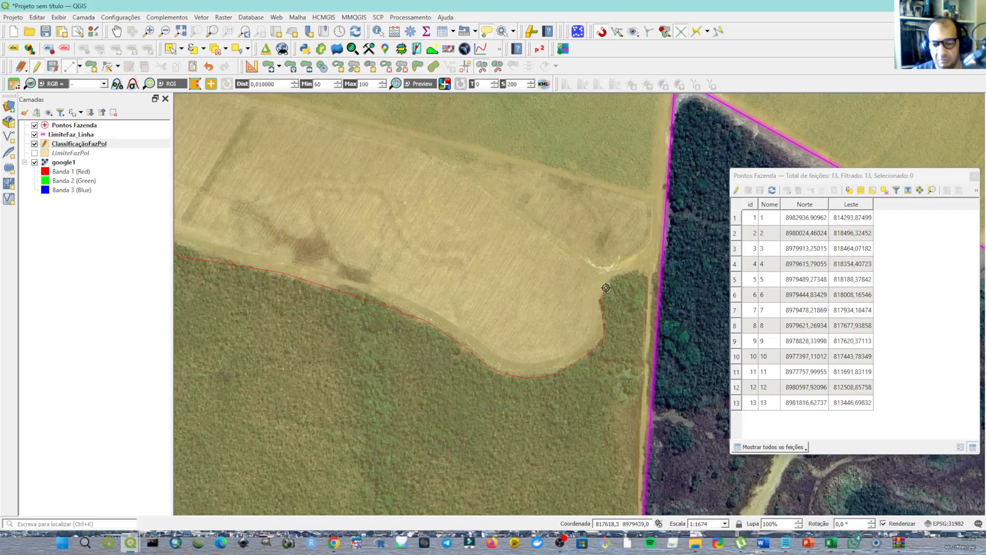
scroll(606, 288, up, 1)
drag(606, 287, 413, 356)
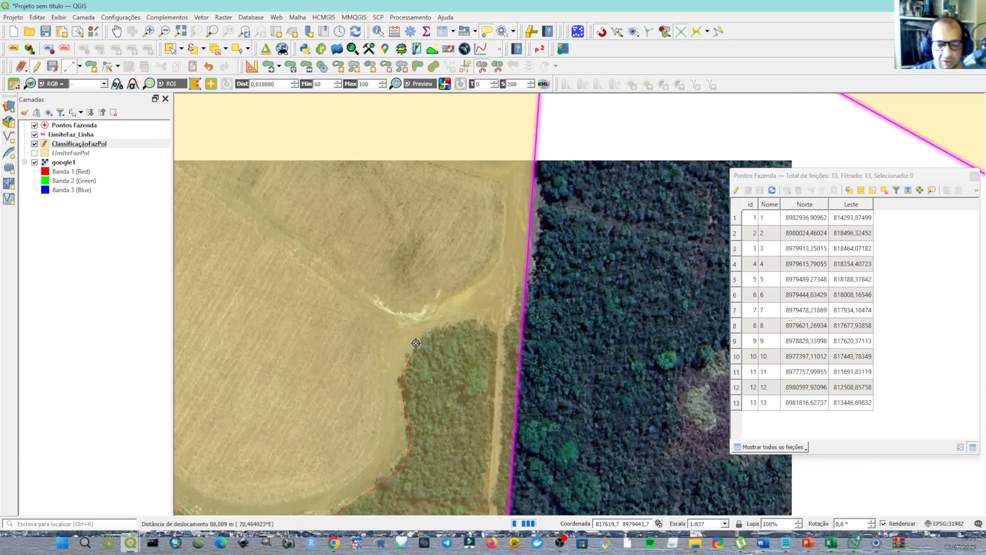
Finish the split line along the top of the vegetation and past the eastern farm boundary, separating native vegetation from cropland.
click(444, 325)
click(459, 323)
click(480, 323)
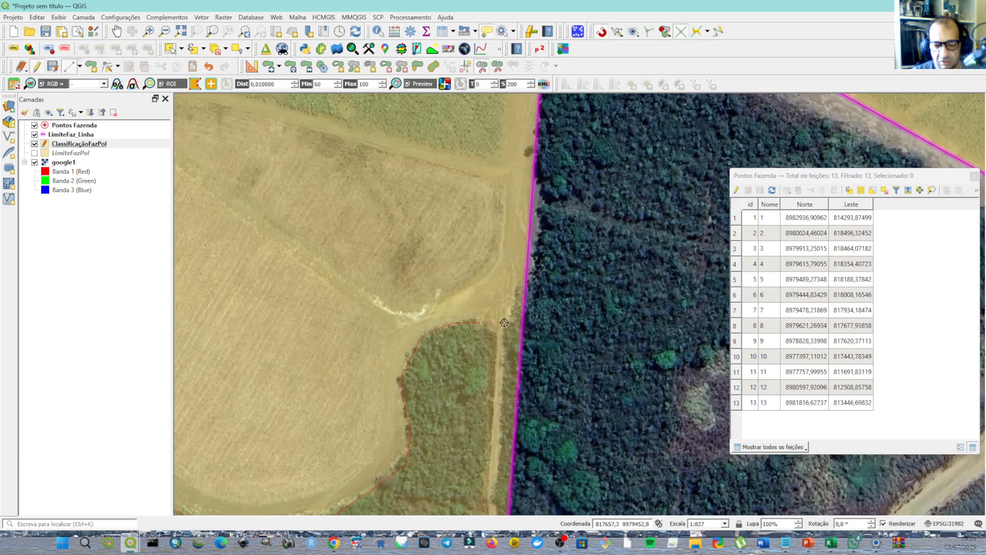
click(510, 319)
click(513, 296)
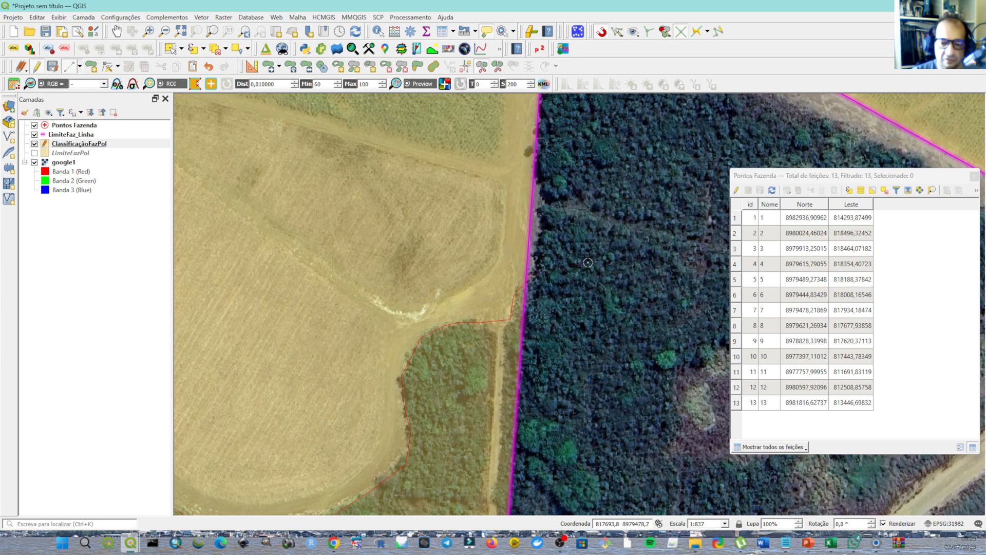
scroll(473, 352, down, 2)
drag(472, 353, 562, 290)
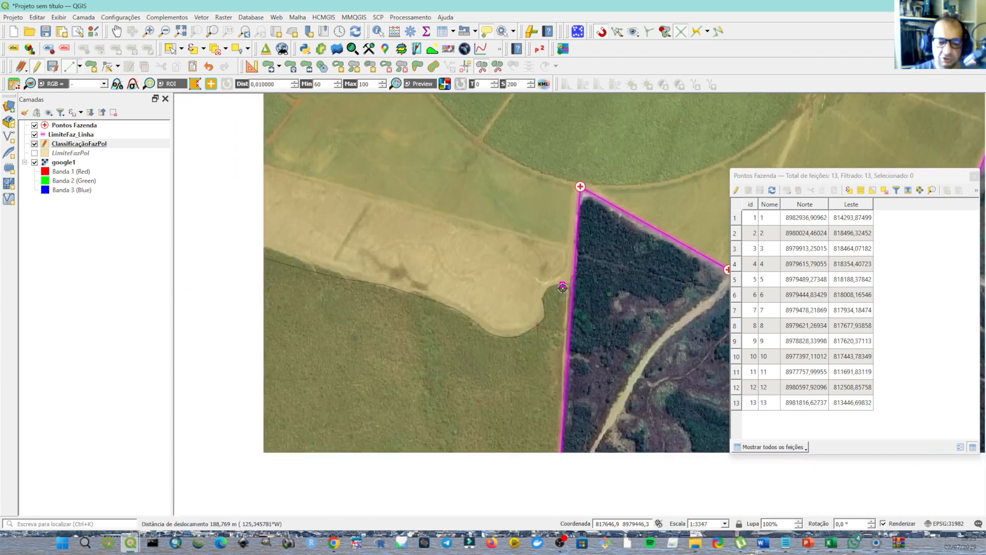
scroll(494, 324, down, 2)
scroll(392, 334, down, 1)
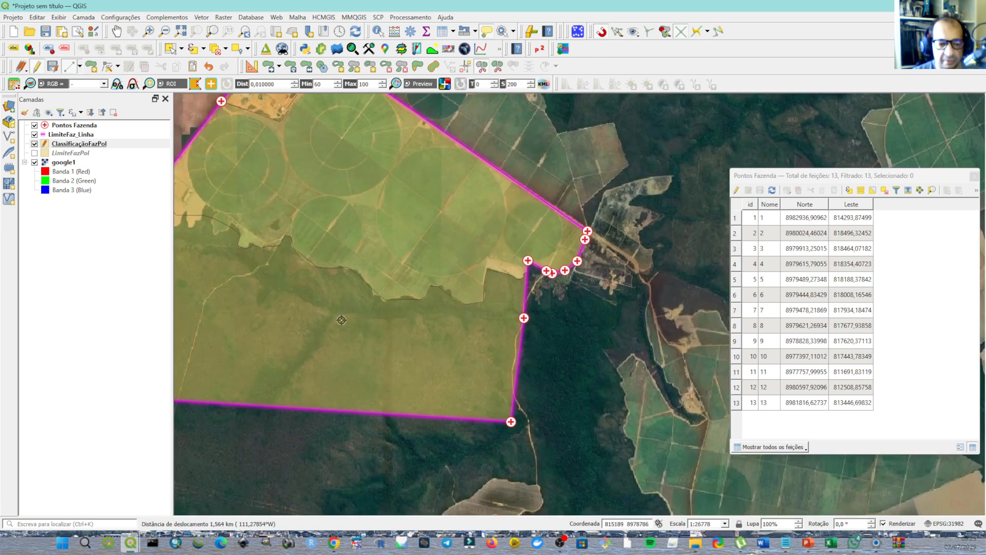
drag(306, 312, 403, 375)
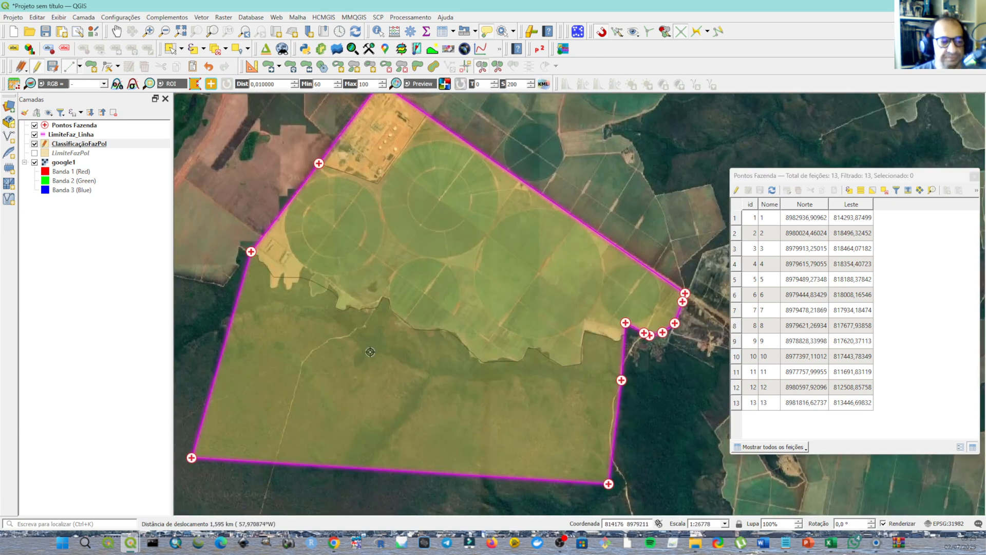
Set the stroke width of the ClassificaçãoFazPol simple fill to 0,7 mm and apply the style.
scroll(325, 311, up, 1)
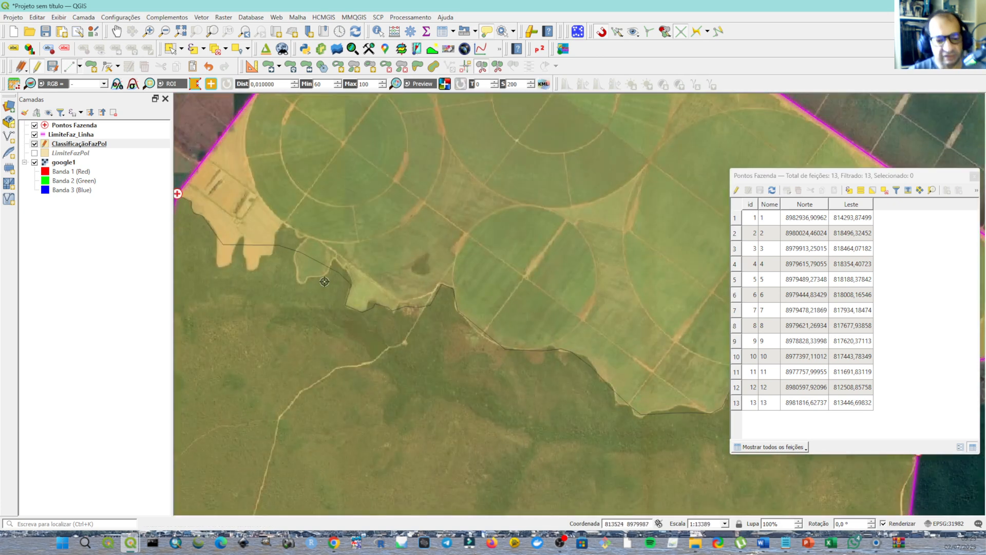
click(92, 145)
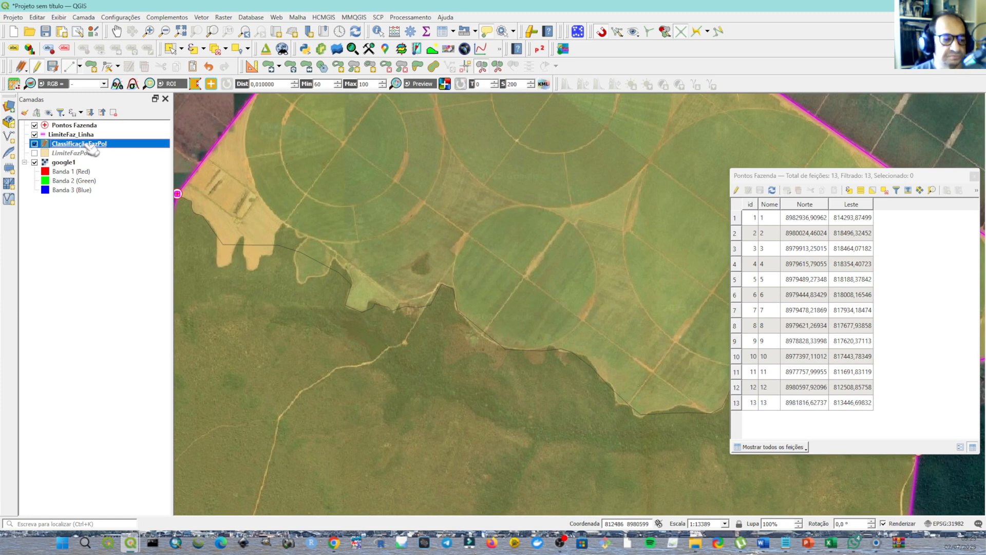
double_click(91, 146)
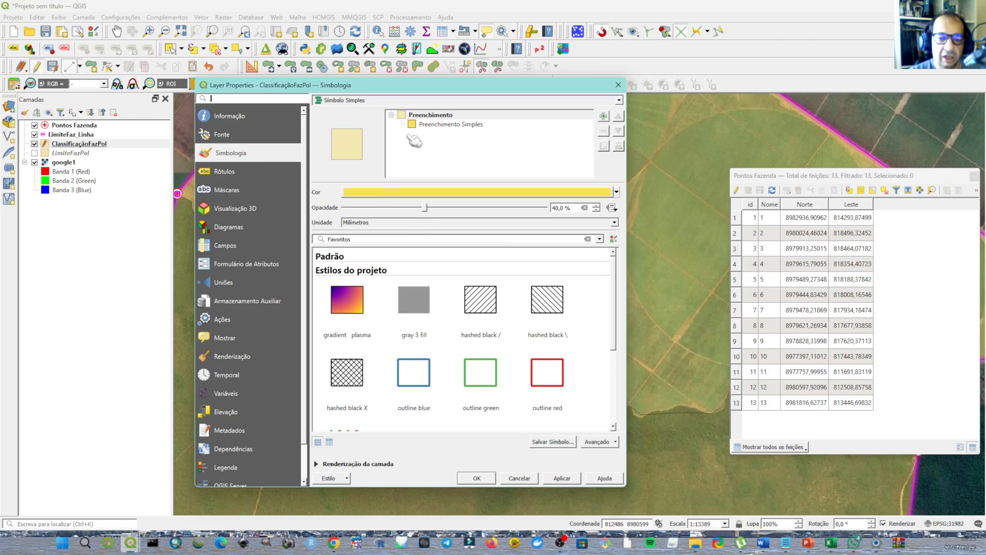
click(435, 125)
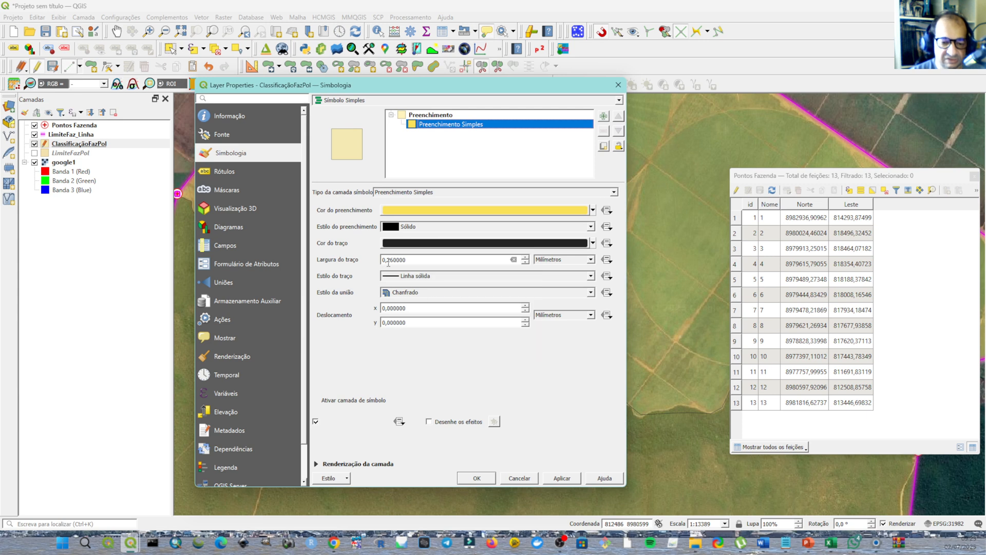
click(388, 261)
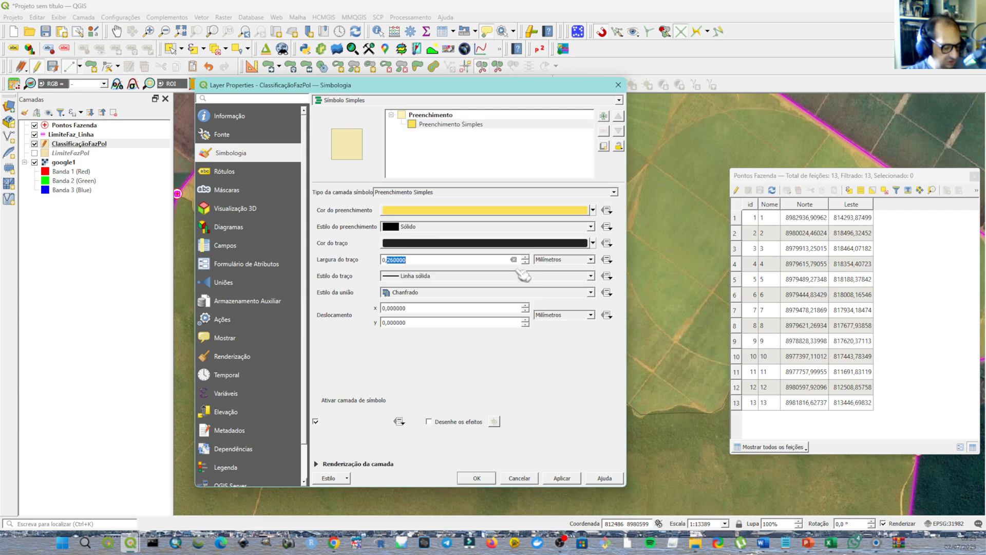
text(7)
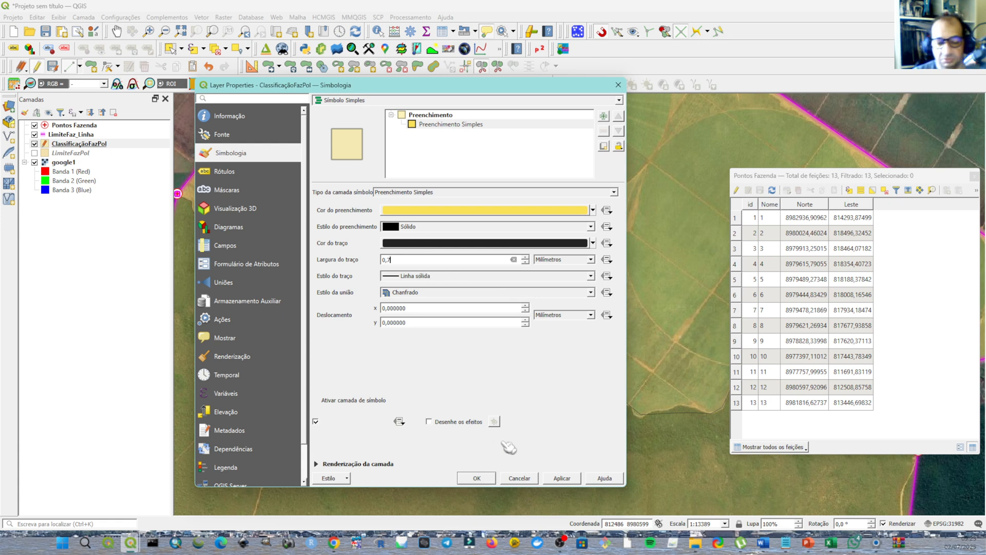
click(483, 477)
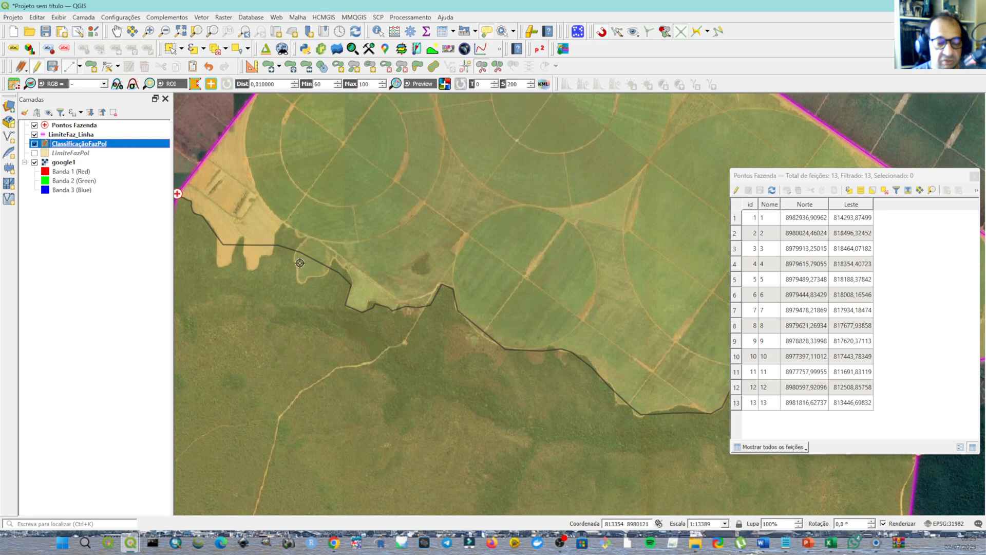
Start a Reshape line inside the bare field north of the two southern lobes, crossing the boundary at the field's western edge.
drag(254, 246, 389, 264)
scroll(417, 210, up, 1)
scroll(422, 218, up, 1)
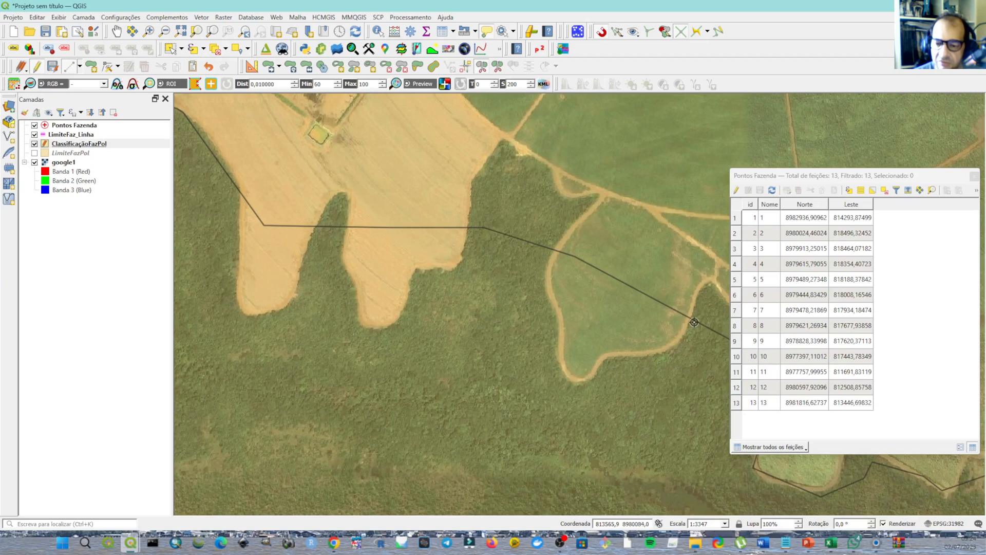
drag(623, 319, 603, 318)
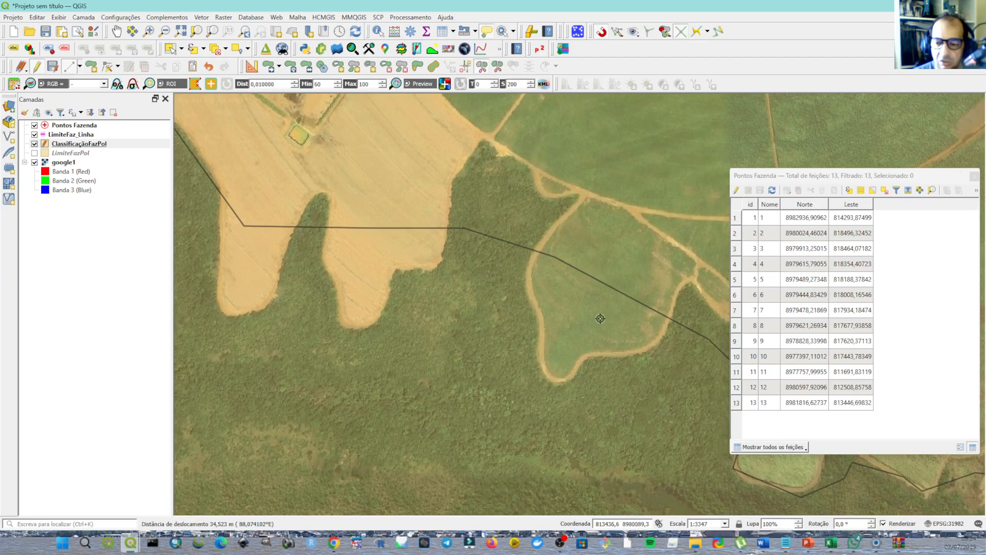
click(419, 67)
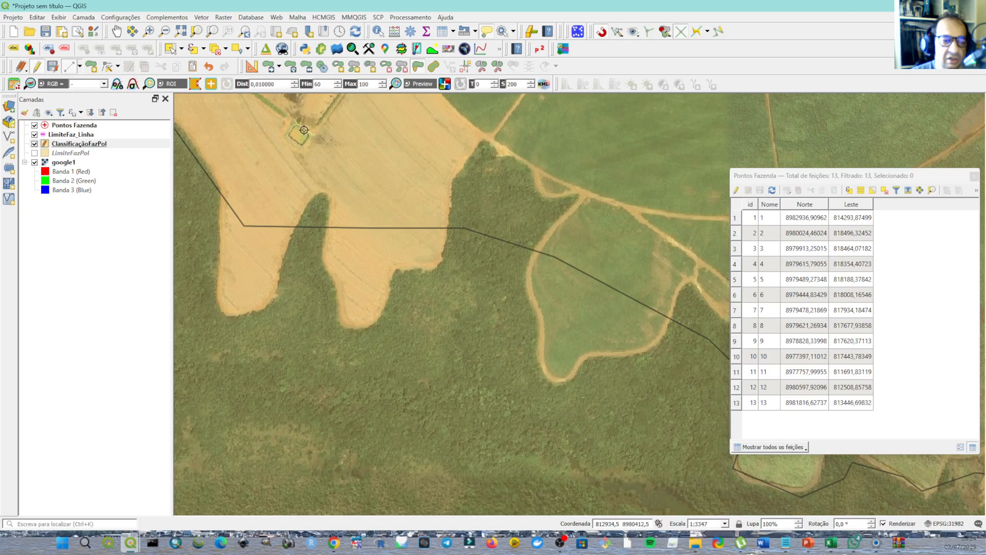
click(243, 121)
scroll(221, 192, up, 2)
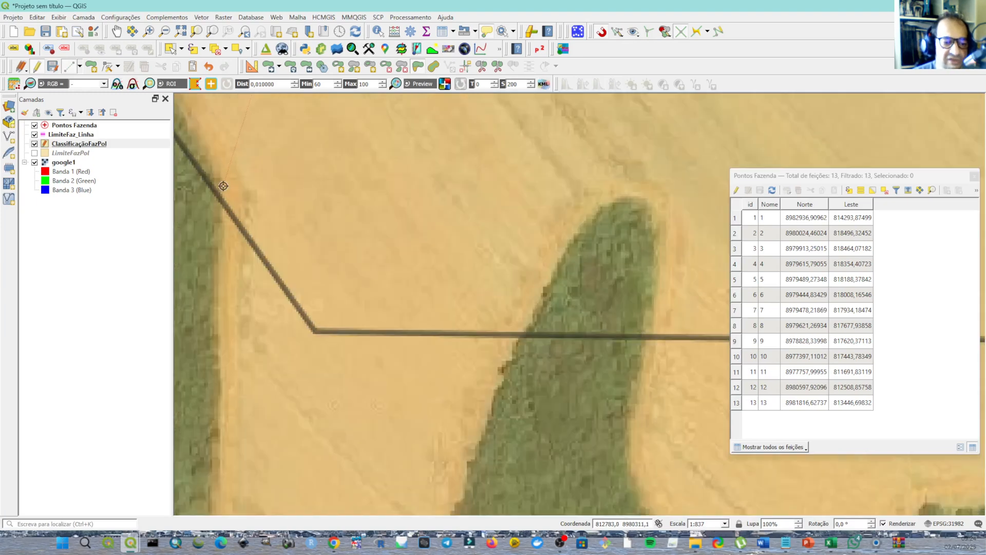
click(218, 198)
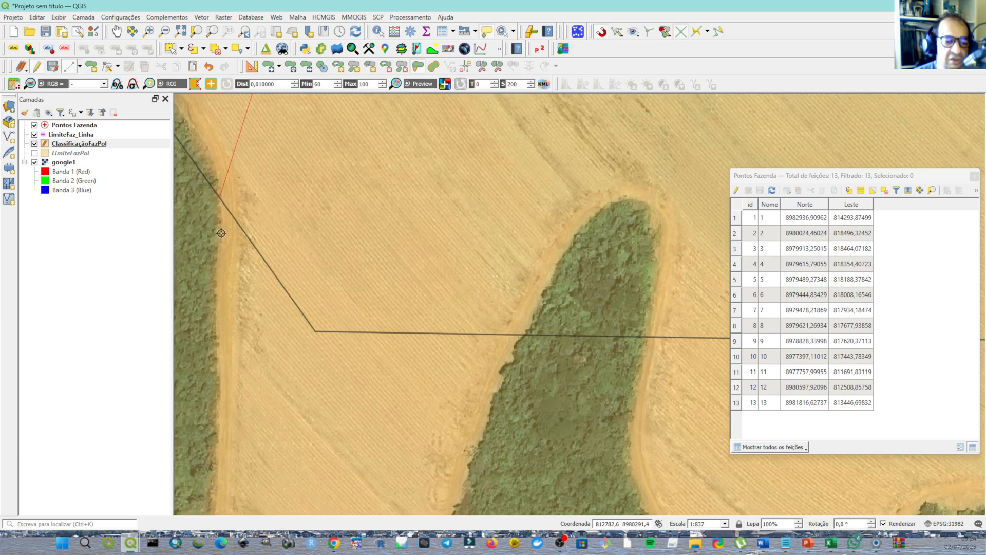
Trace the reshape line south along the western edge of the first bare lobe to its lower corner.
drag(220, 235, 282, 98)
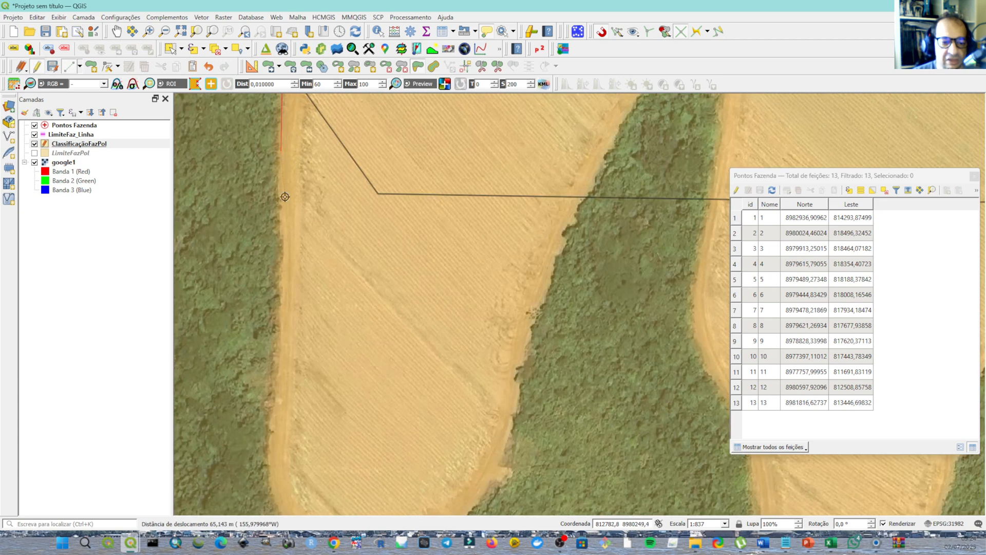
click(281, 226)
scroll(282, 220, down, 1)
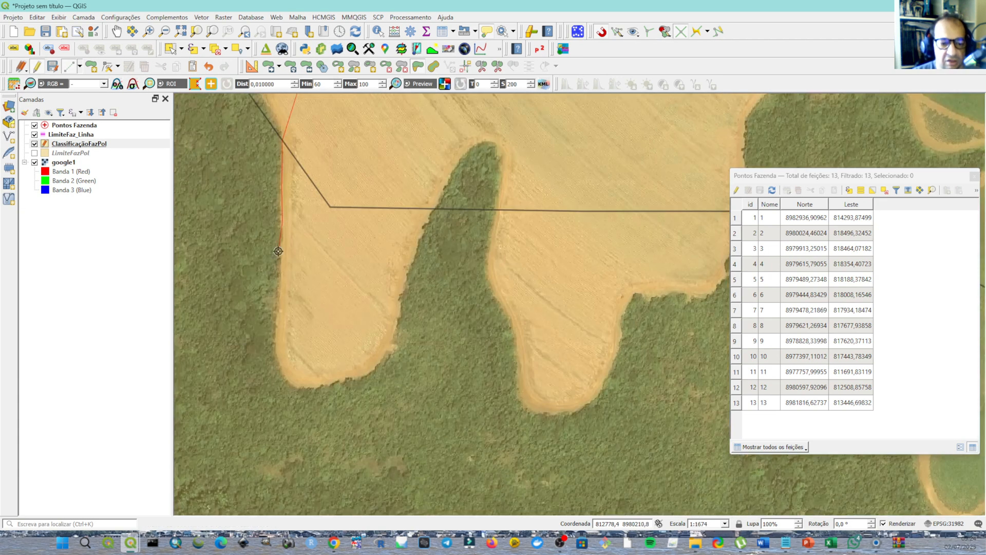
click(280, 286)
click(276, 323)
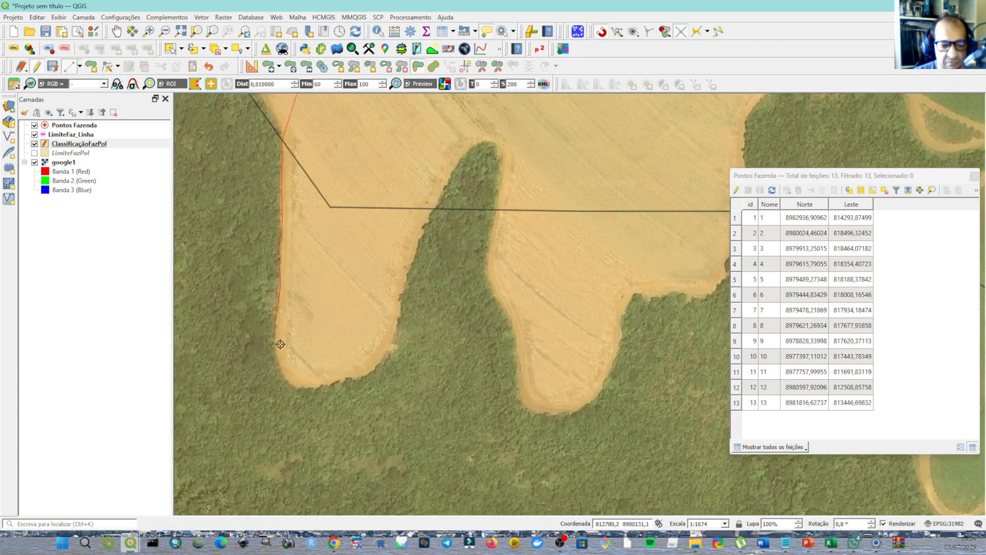
click(279, 358)
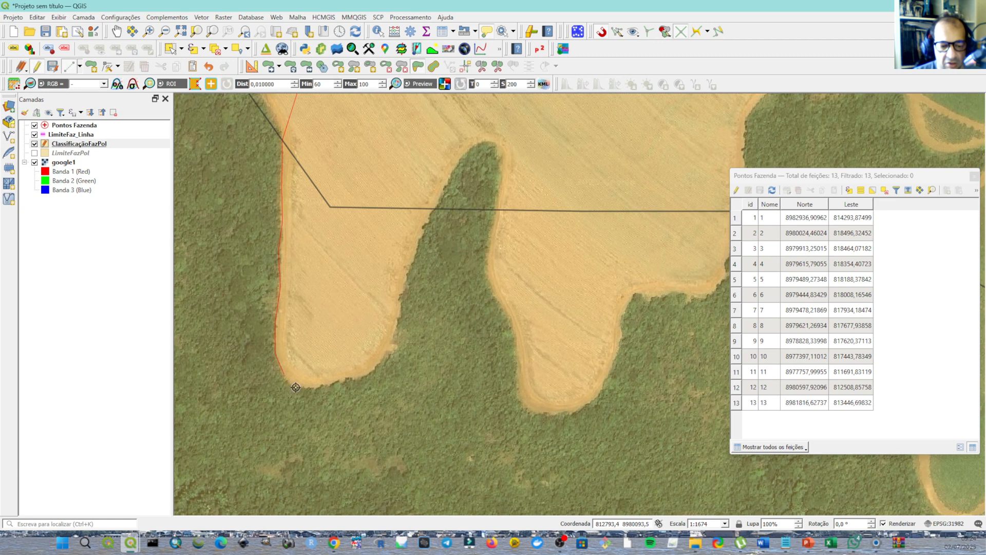
Carry the reshape line around the first lobe's southern end and north up its eastern edge to the existing boundary.
click(343, 378)
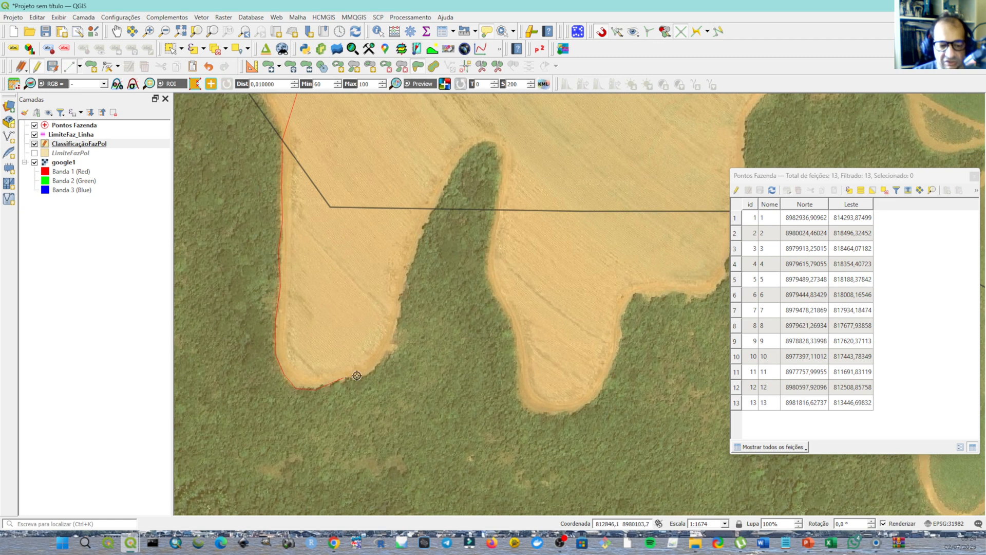
click(379, 366)
click(393, 344)
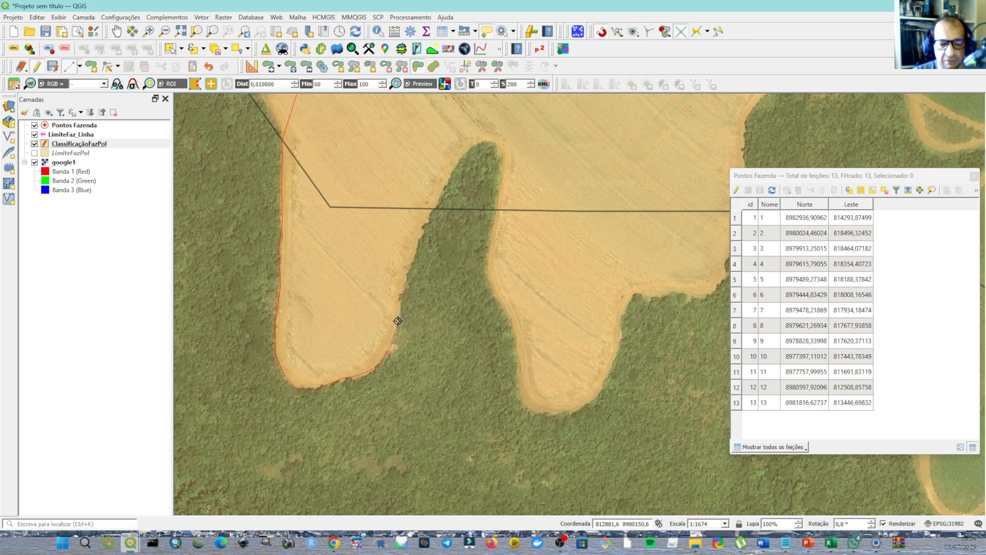
click(399, 318)
click(412, 265)
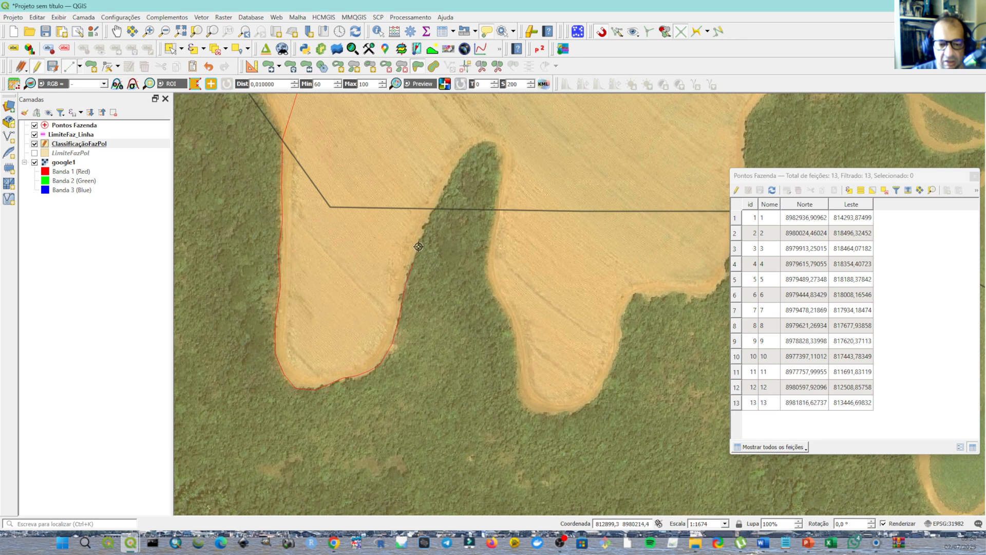
click(431, 212)
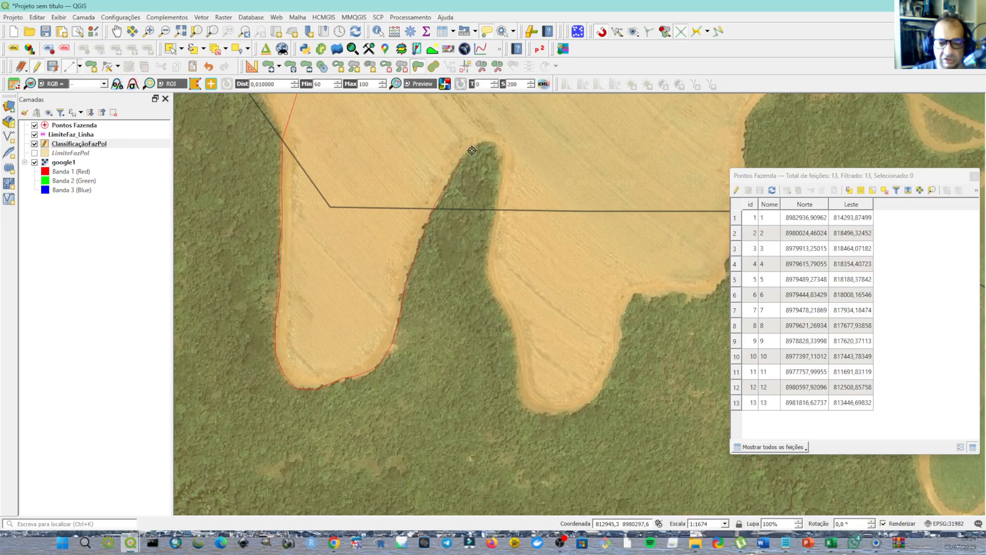
Take the reshape line over the top of the vegetation notch and south along the second lobe's western edge.
click(505, 164)
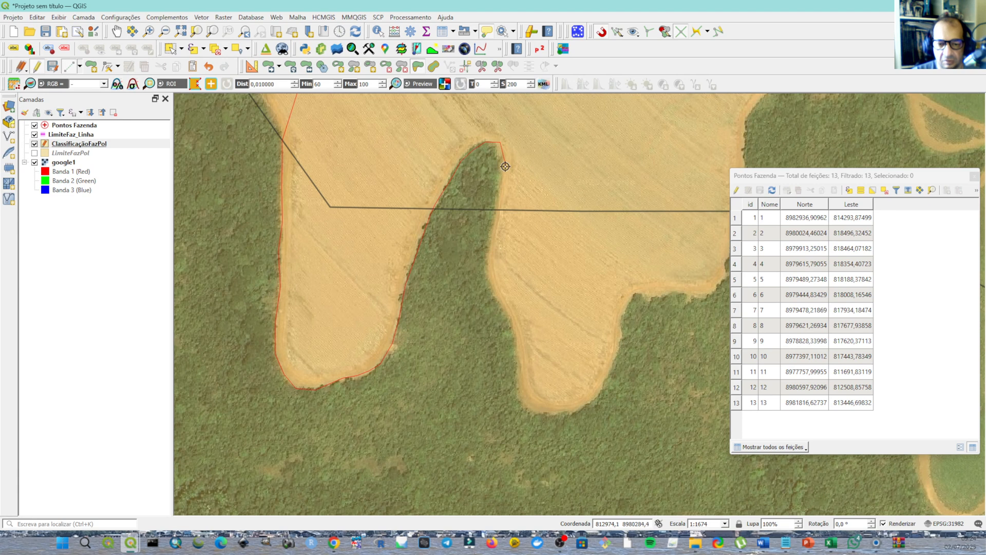
click(500, 189)
click(491, 220)
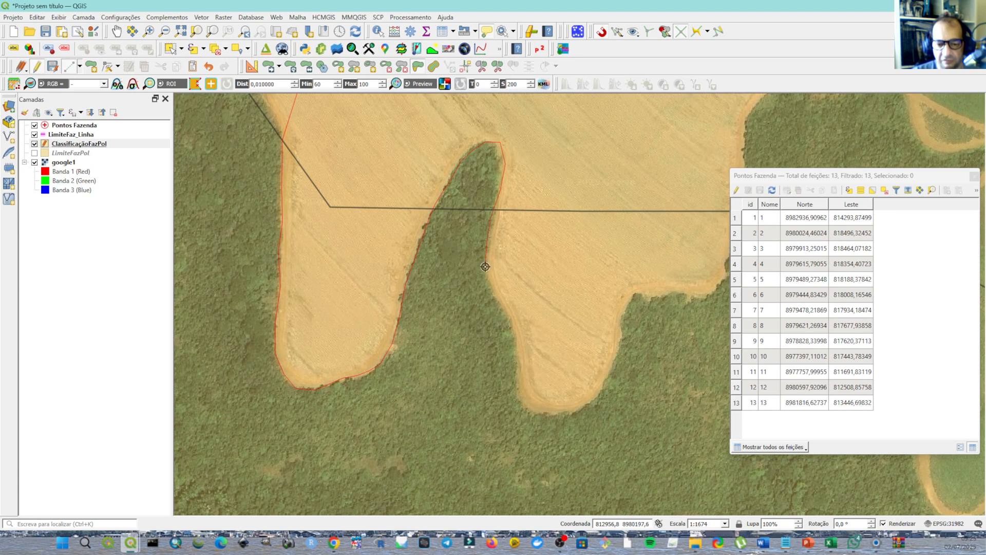
click(486, 286)
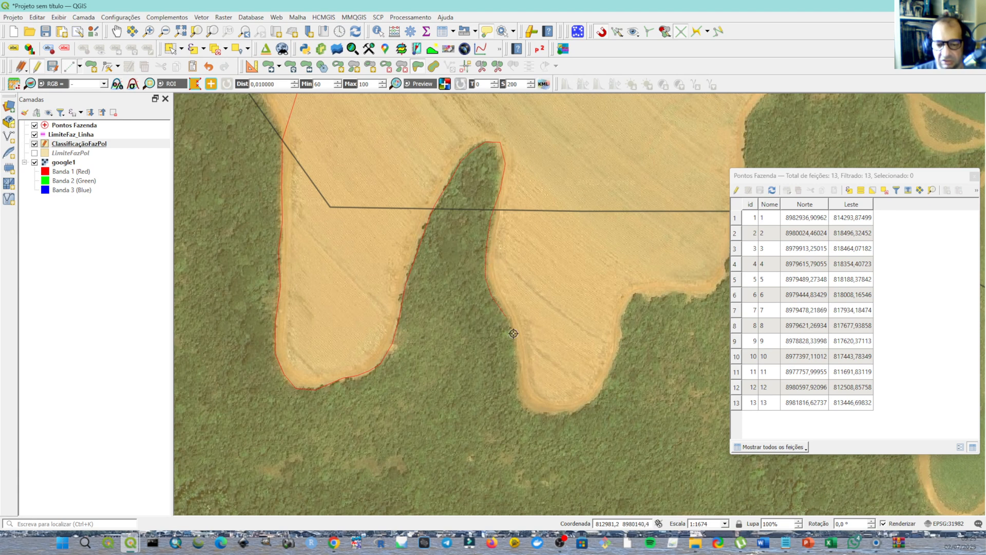
click(520, 368)
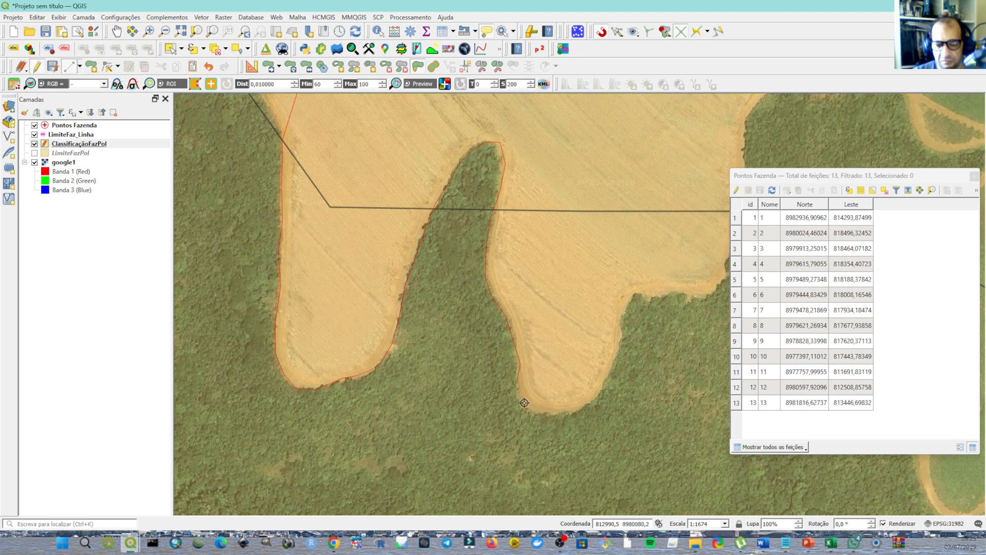
Trace the reshape line around the second lobe's rounded southern end and up its eastern edge.
click(555, 415)
click(579, 408)
click(599, 396)
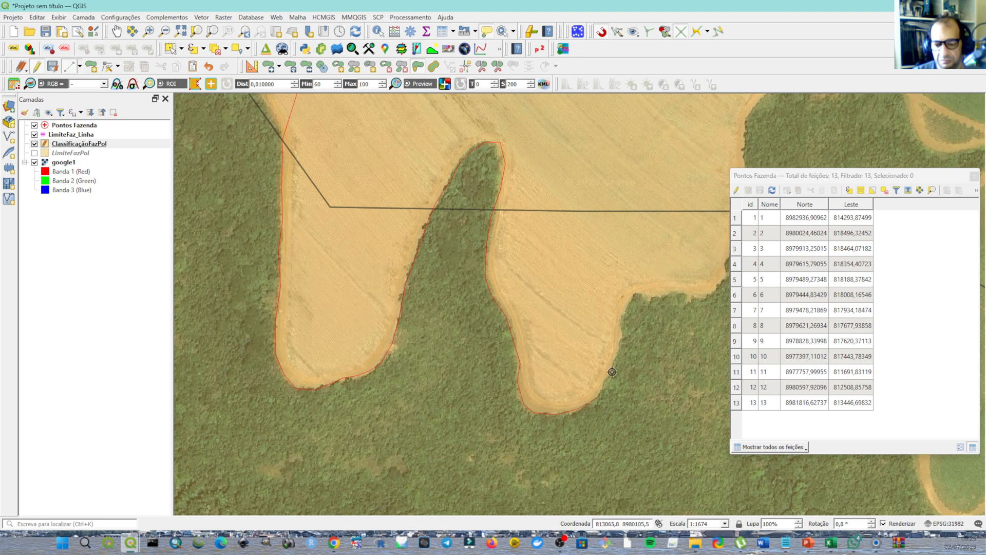
click(615, 366)
click(619, 340)
click(624, 318)
Follow the ledge east of the second lobe, then the field edge north past the old boundary, and finish the reshape.
click(637, 295)
click(656, 298)
click(681, 294)
drag(707, 298, 461, 331)
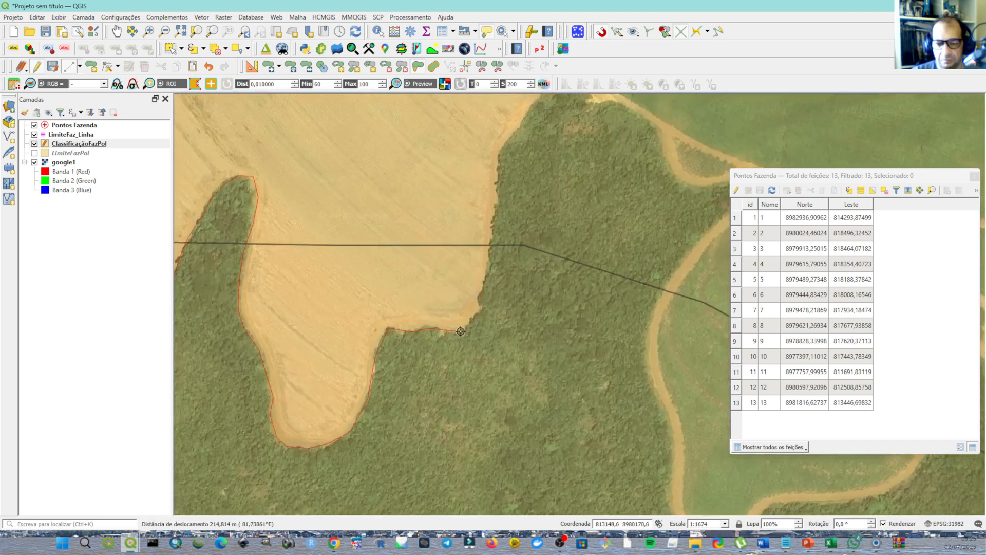
click(477, 309)
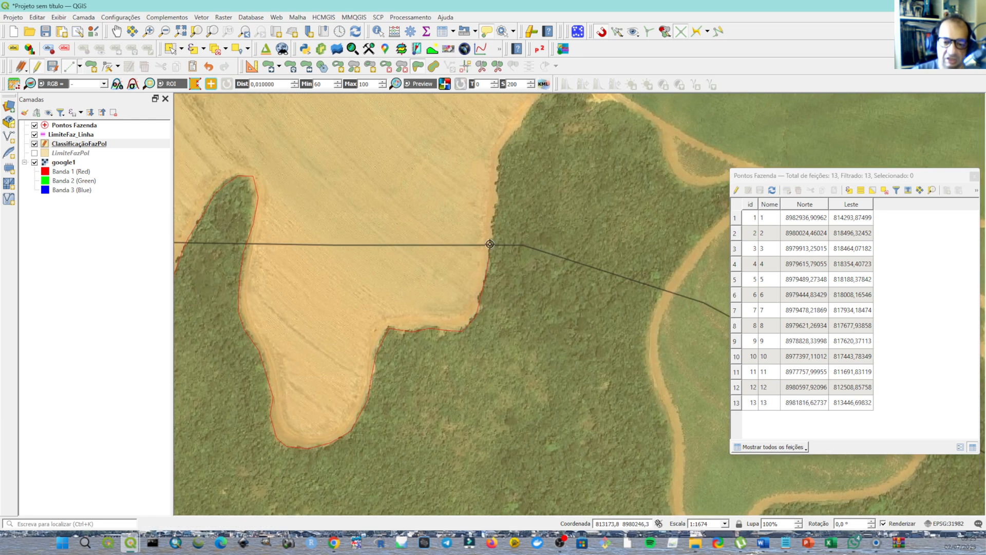
drag(490, 245, 307, 343)
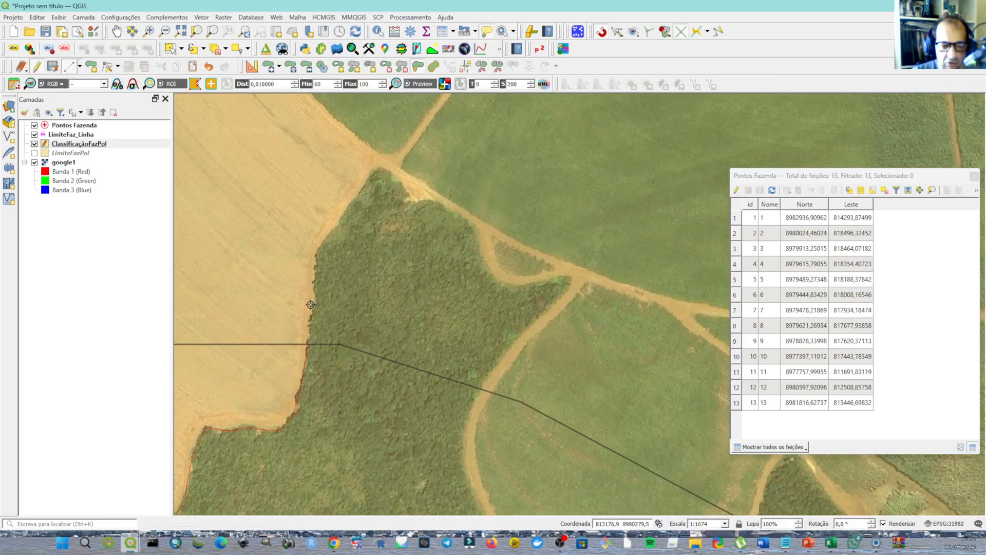
drag(320, 304, 517, 250)
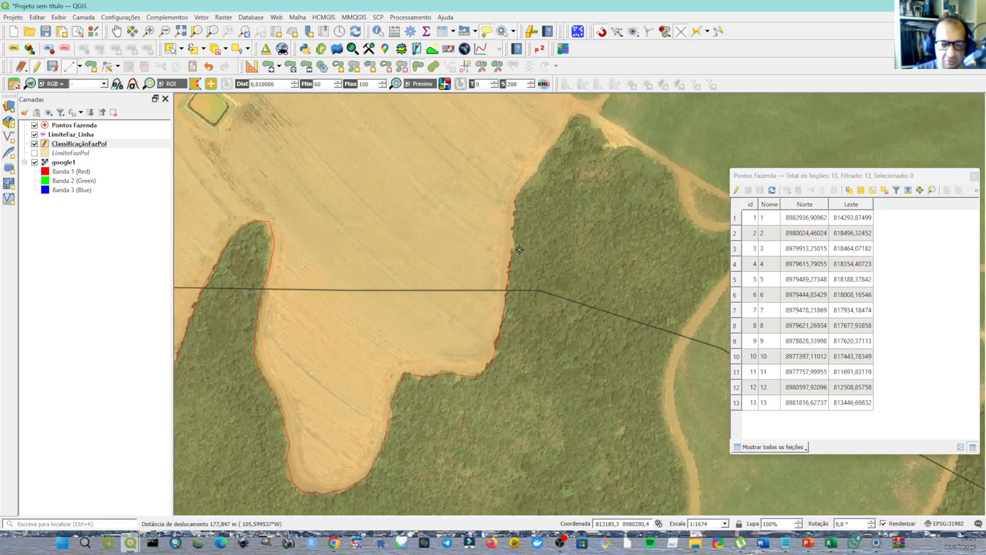
scroll(516, 249, down, 1)
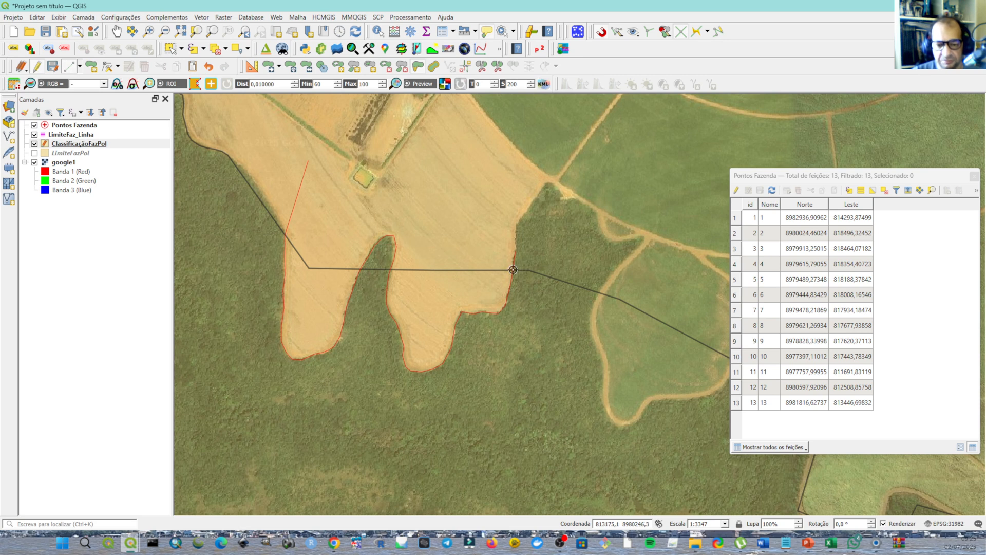
right_click(506, 232)
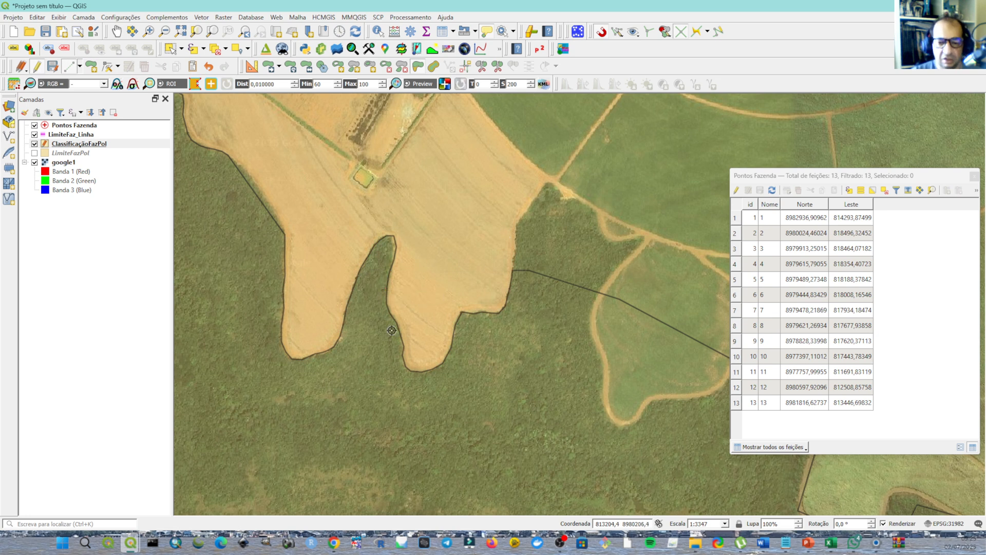
Start a reshape line in the vegetation east of the second lobe and trace the field edge north to the vegetation patch's tip.
drag(506, 318, 196, 442)
scroll(343, 374, up, 2)
scroll(272, 397, down, 1)
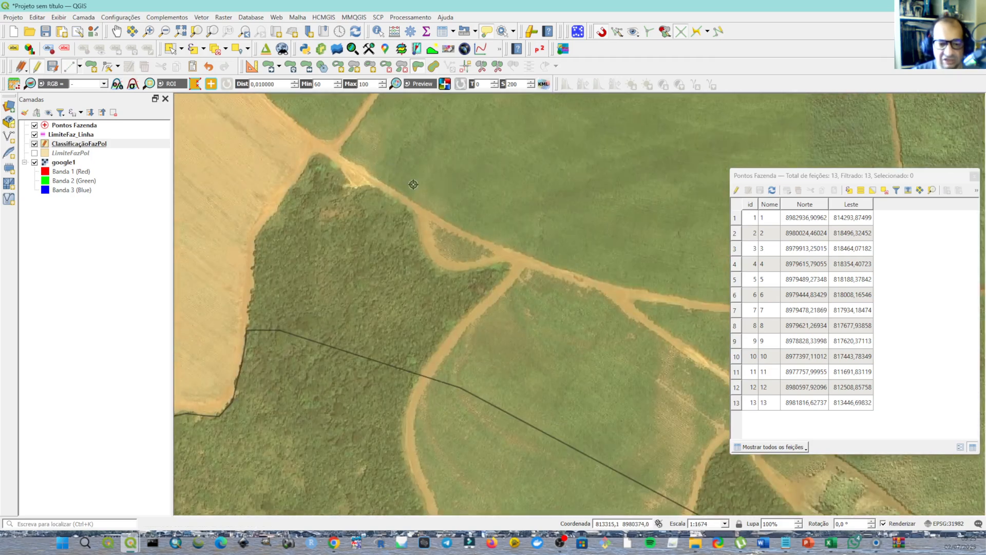
scroll(476, 265, down, 1)
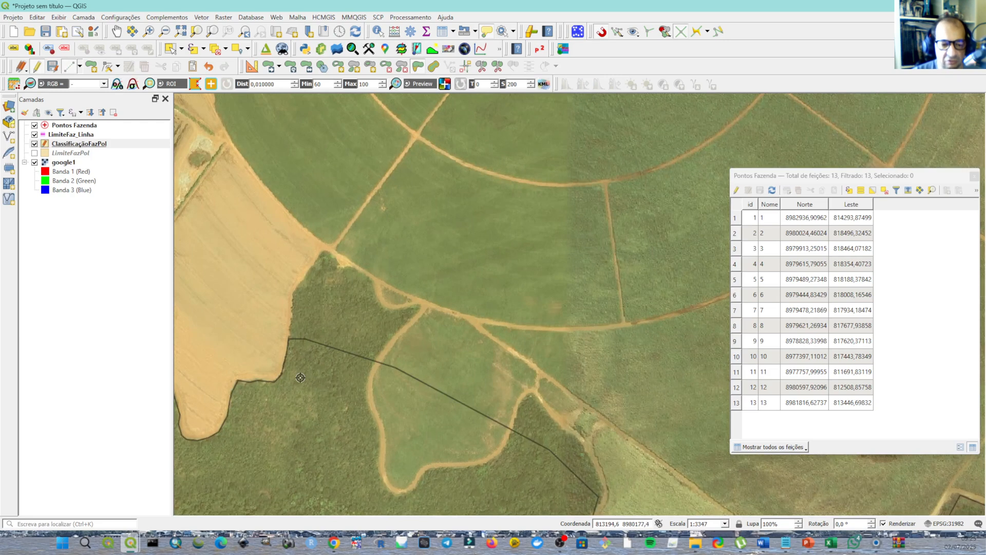
click(300, 375)
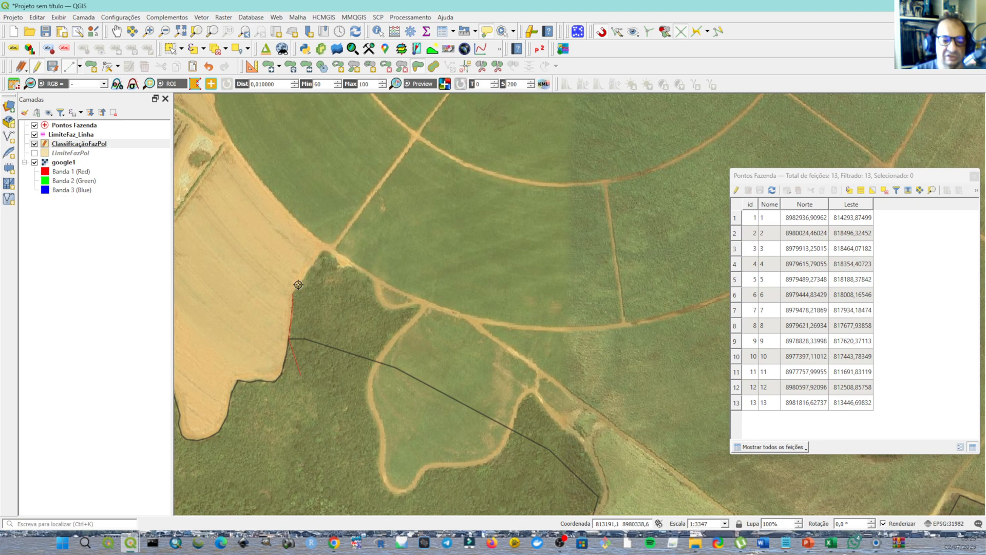
click(338, 267)
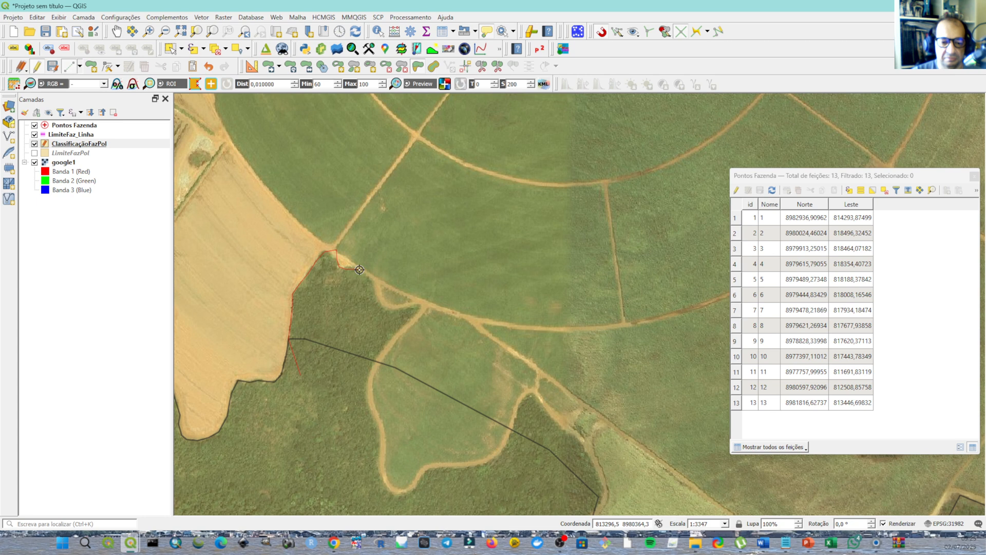
Continue the reshape line along the vegetation's northern road edge to the track junction, southwest across the old boundary, and finish the reshape.
click(359, 269)
click(383, 302)
click(392, 306)
click(421, 307)
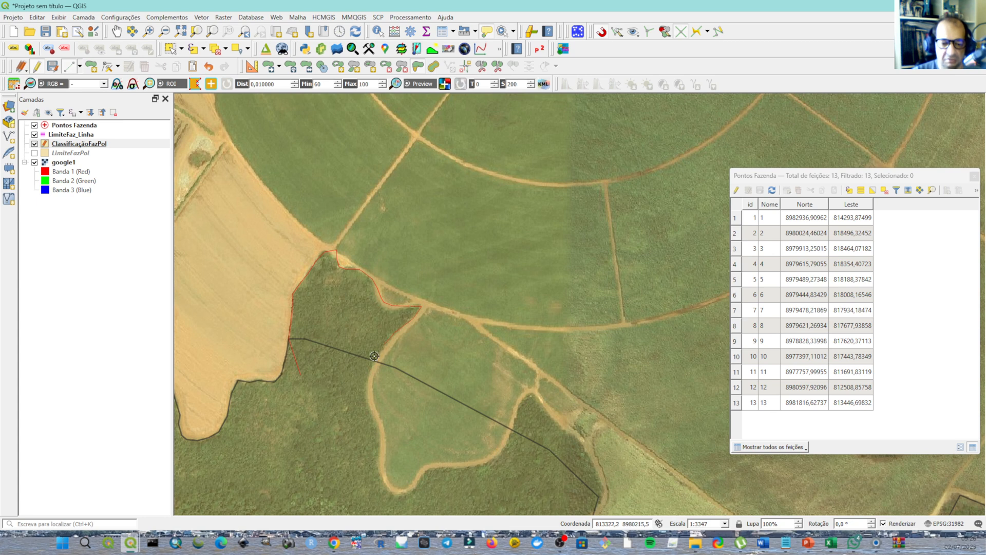
right_click(363, 381)
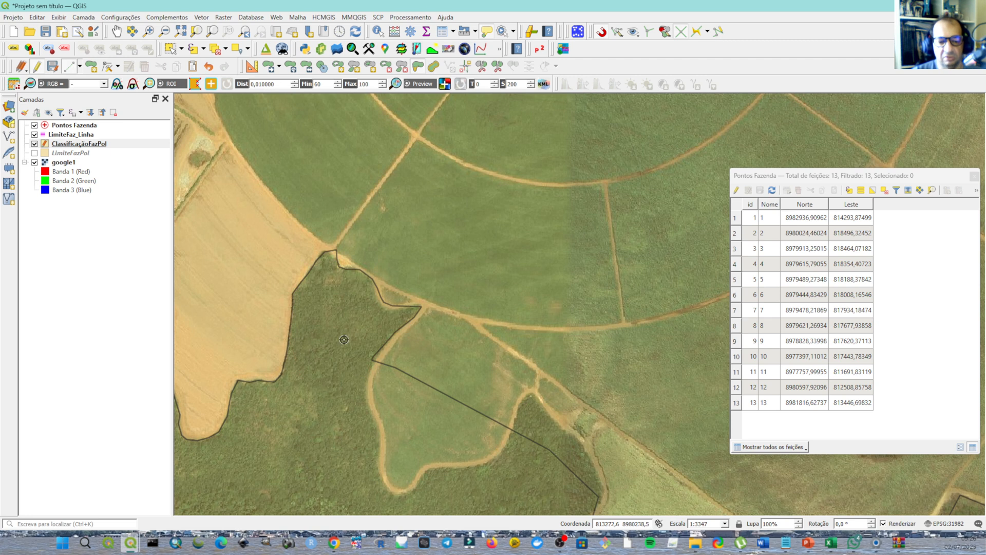
Start a finer reshape line at the track junction, following the vegetation edge west and north around the small track loop.
scroll(324, 278, up, 2)
drag(324, 278, 283, 375)
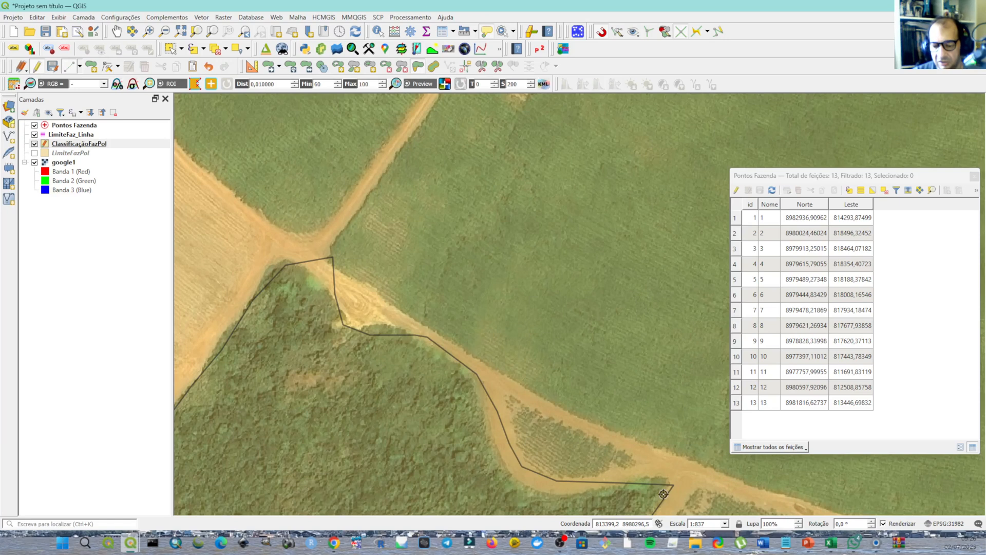
click(672, 478)
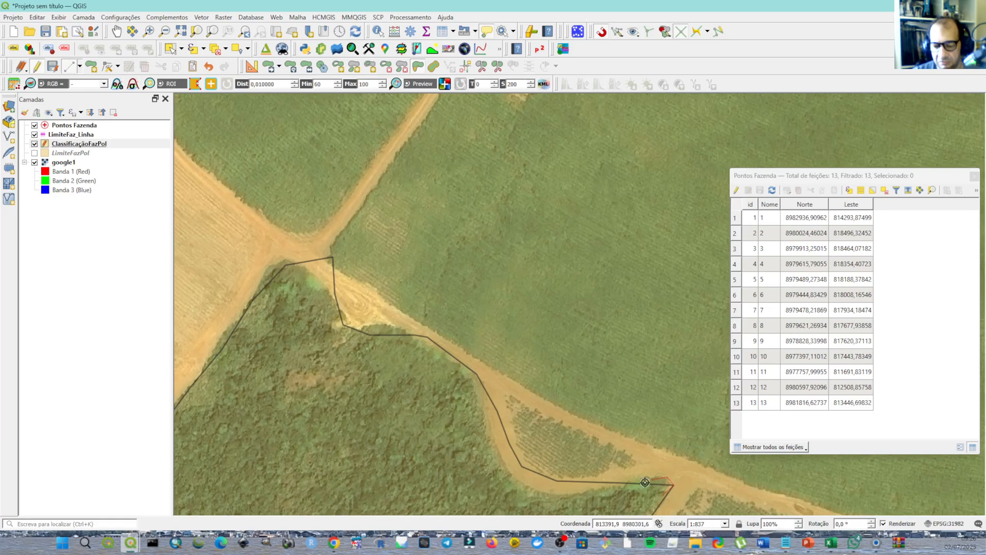
click(564, 497)
click(517, 484)
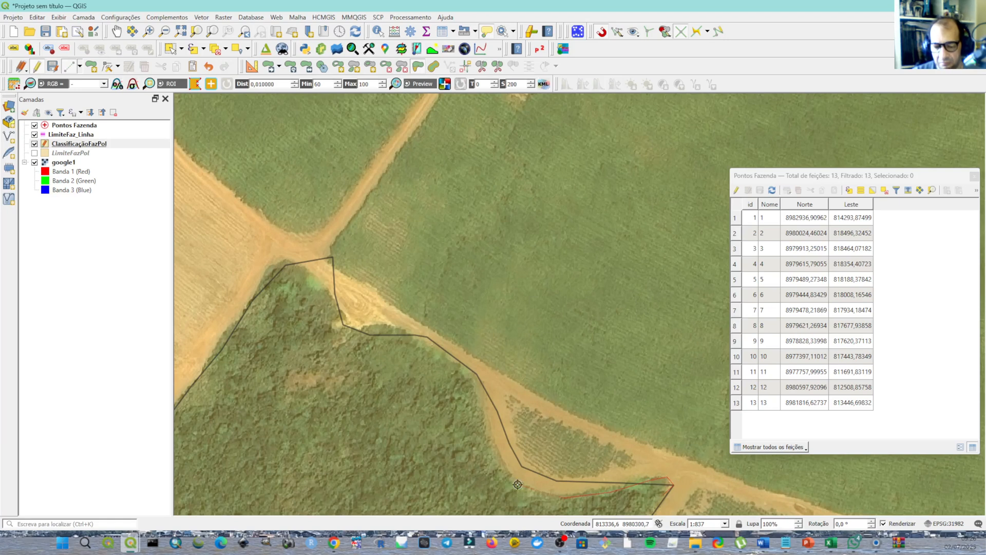
click(497, 464)
click(485, 408)
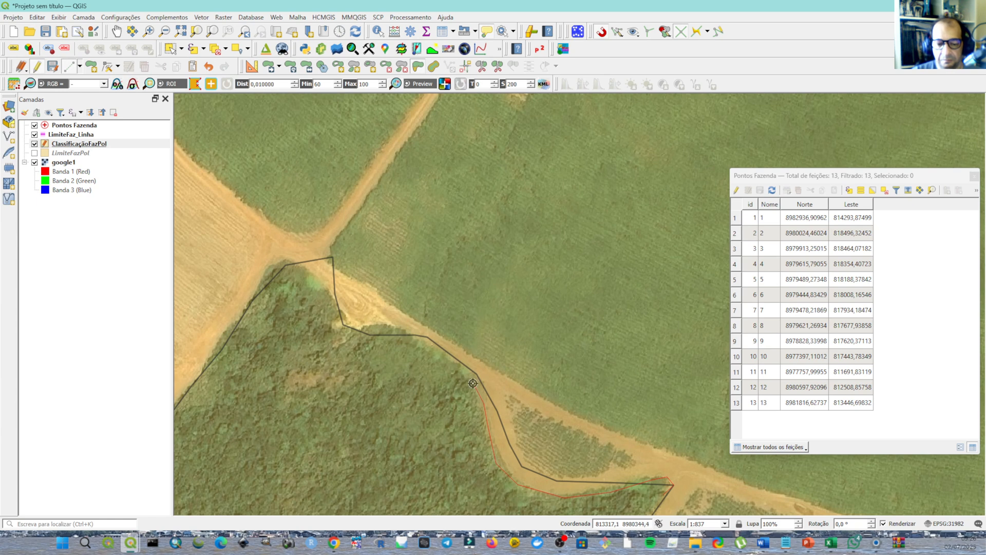
Carry the reshape line along the vegetation edge beneath the road and around its northern tip, and finish the reshape.
click(455, 369)
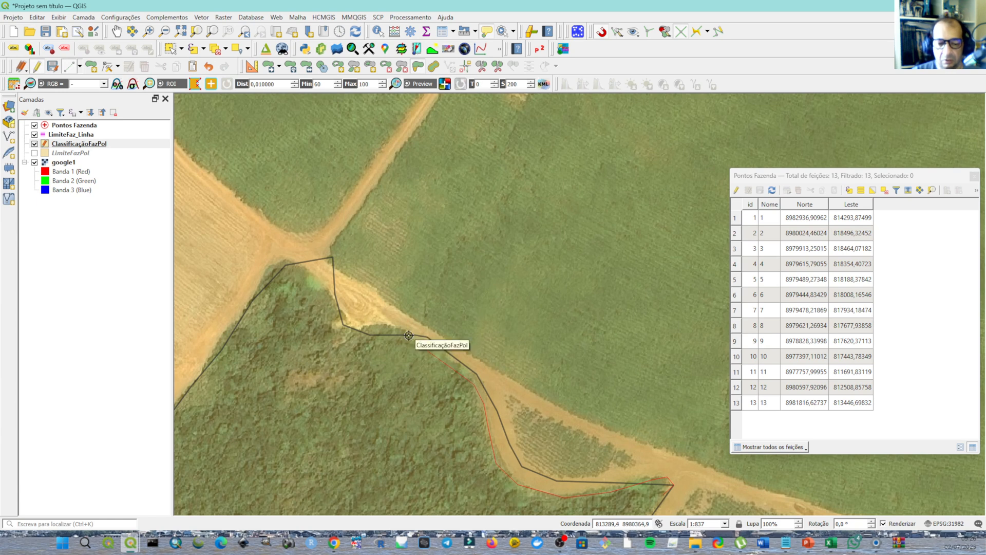
click(392, 326)
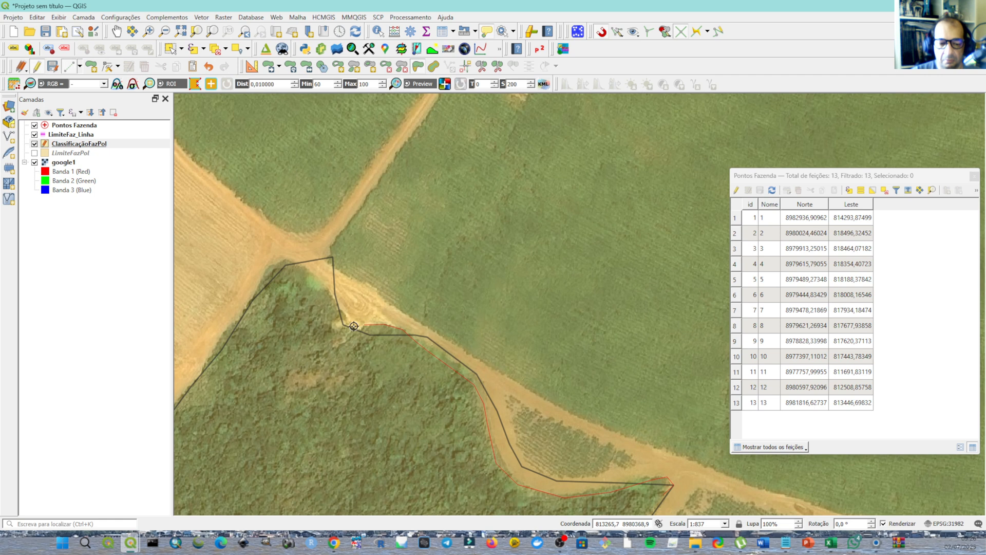
click(350, 323)
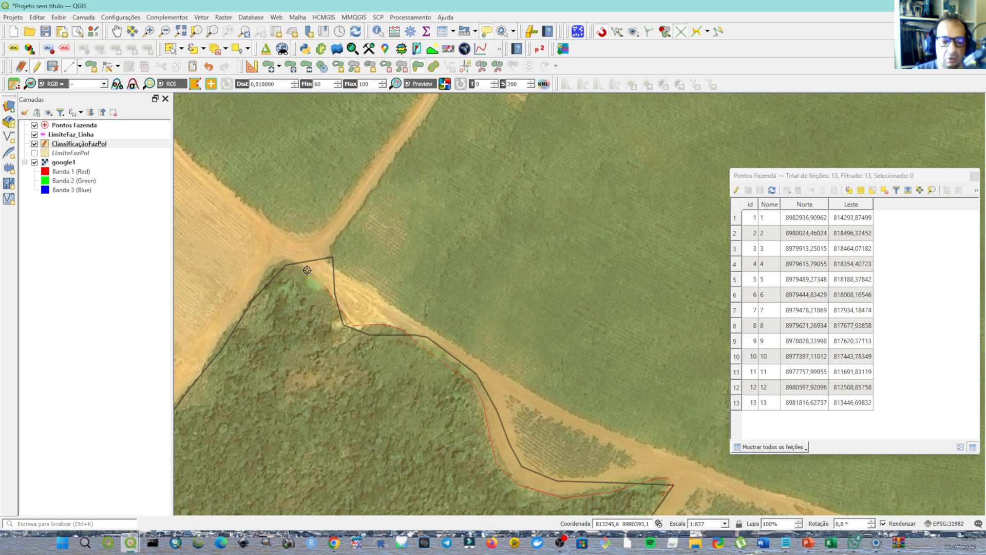
click(283, 259)
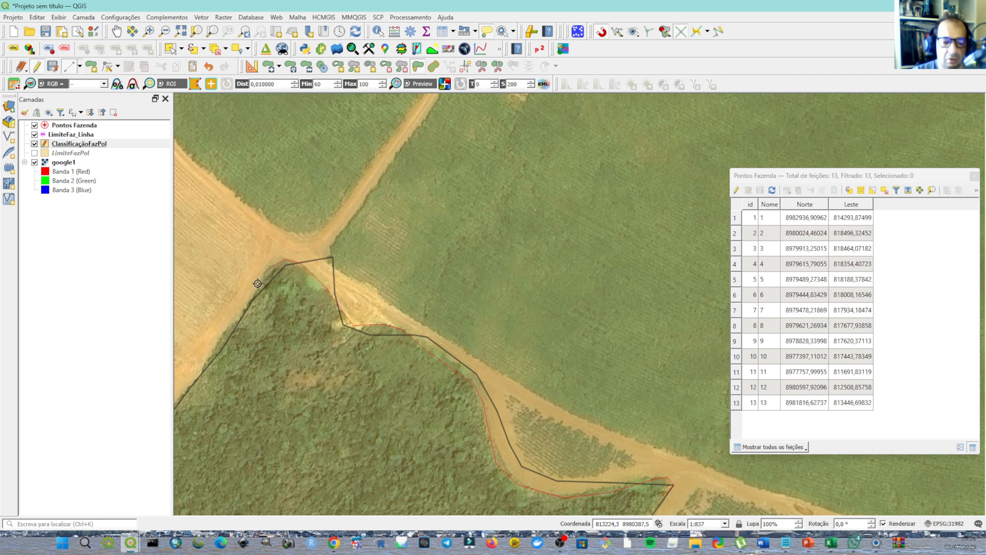
click(254, 299)
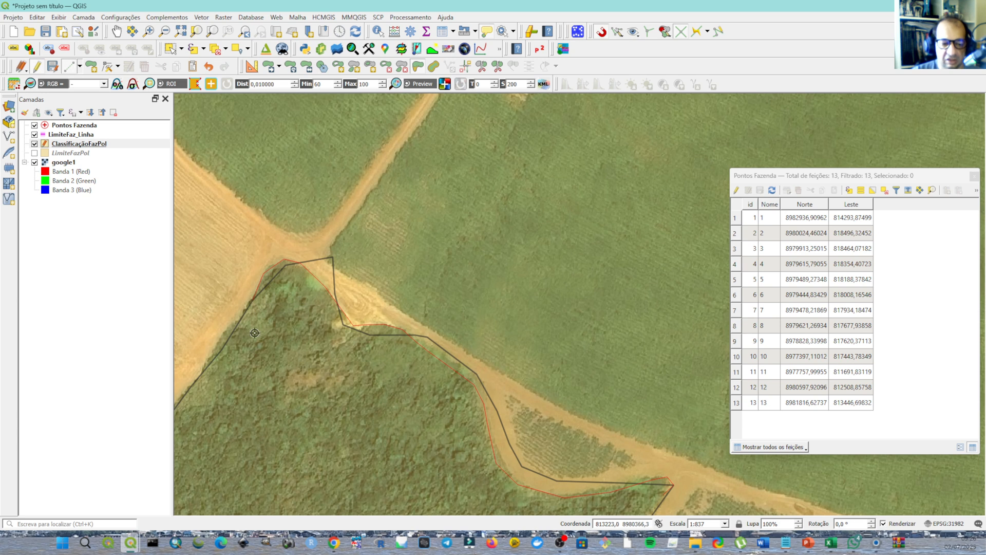
right_click(288, 367)
scroll(289, 367, down, 2)
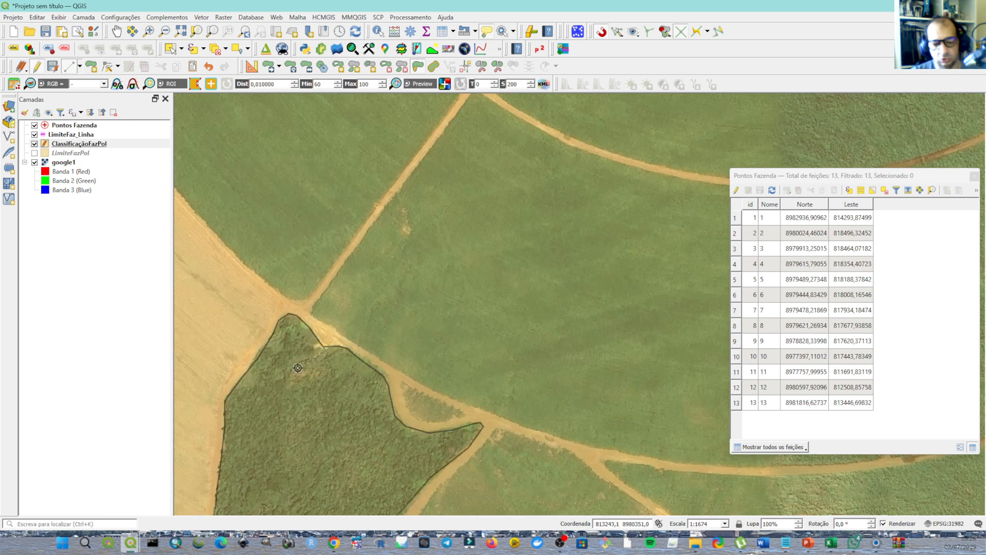
Save the edits to the ClassificaçãoFazPol layer.
drag(350, 371, 534, 327)
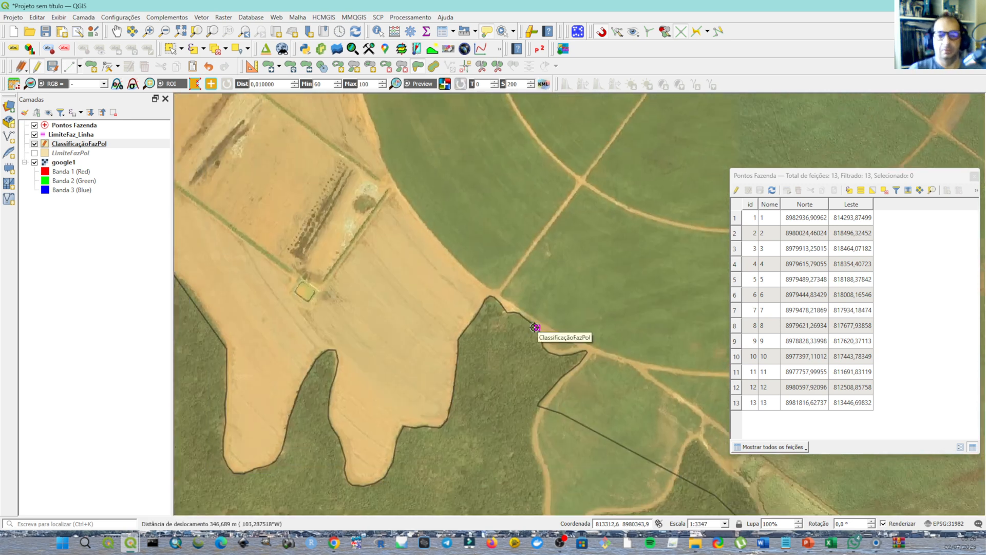
scroll(534, 327, down, 2)
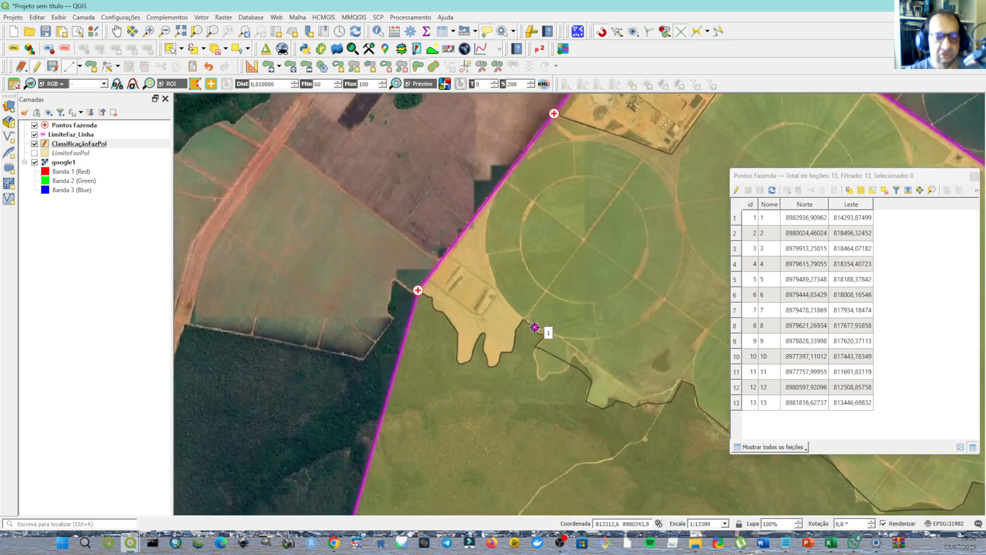
drag(507, 328, 325, 324)
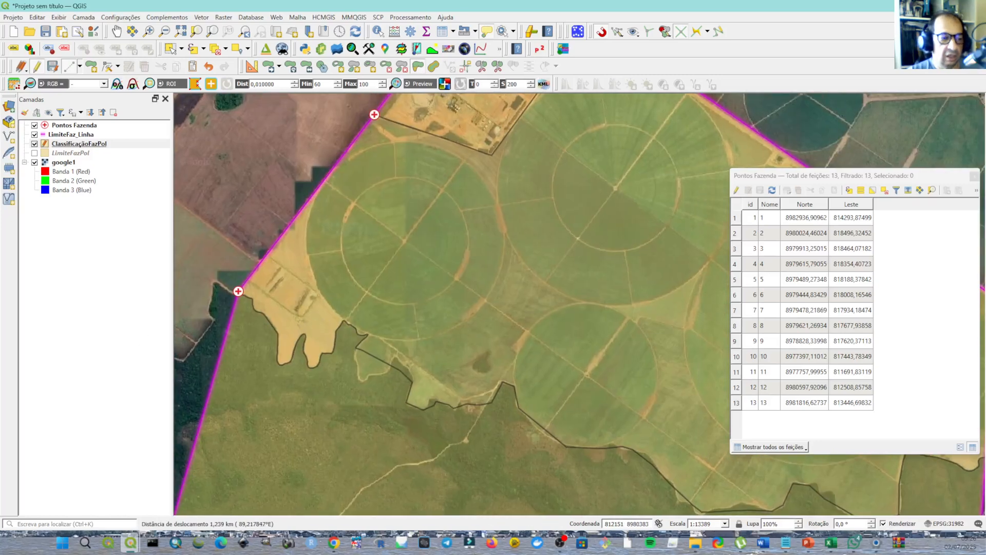
click(53, 67)
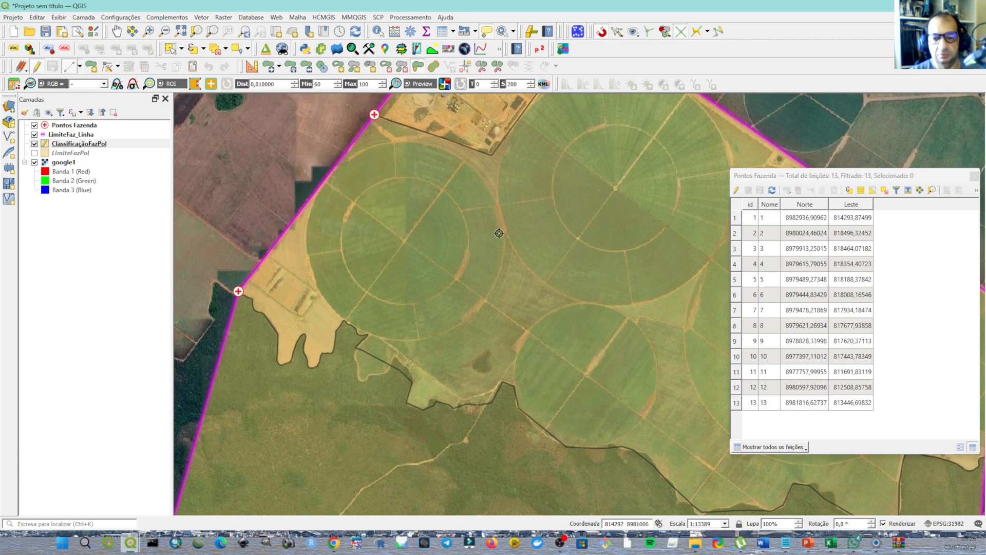
Reshape the boundary along the dirt track on the small pivot field's southwestern edge, north to the corner of the vegetation notch.
drag(505, 202, 374, 273)
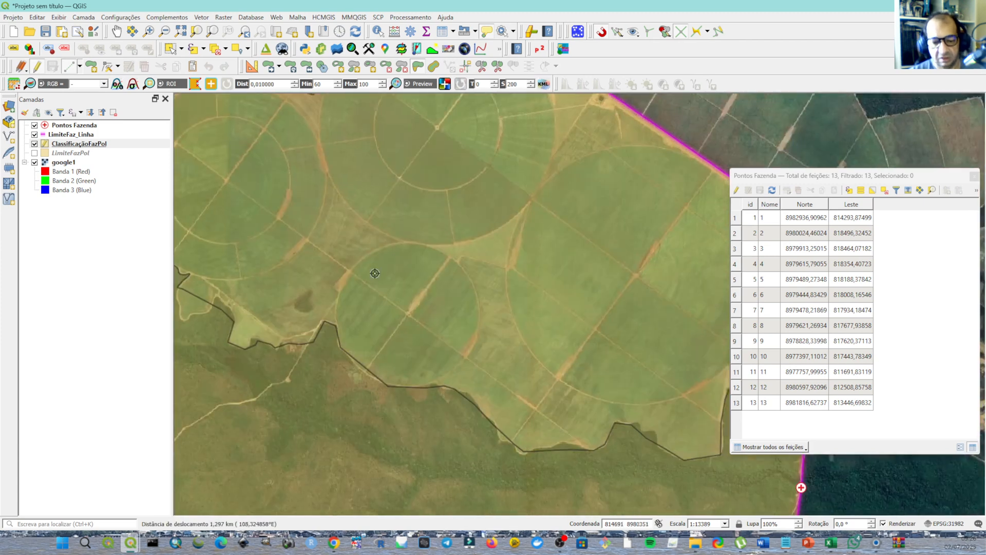
scroll(374, 273, up, 2)
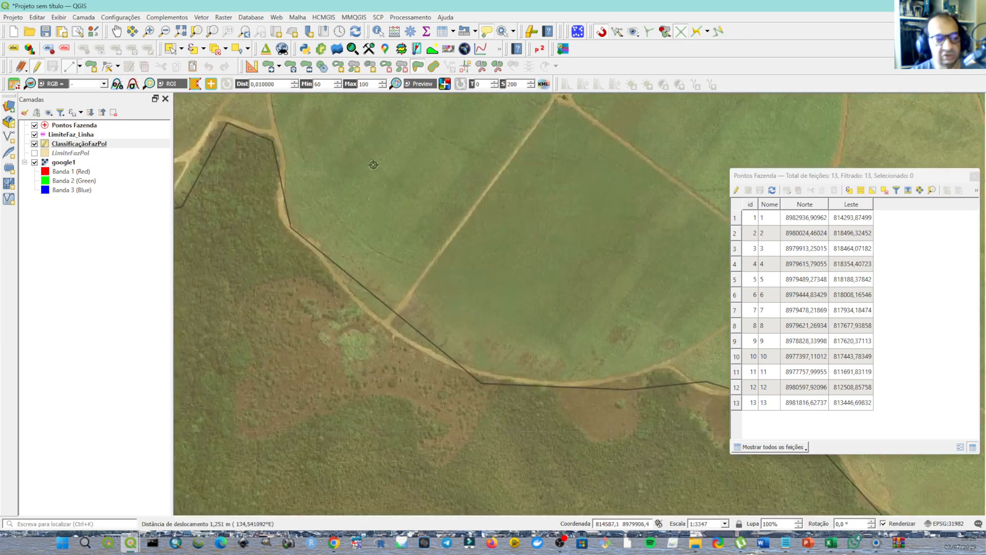
drag(403, 273, 473, 220)
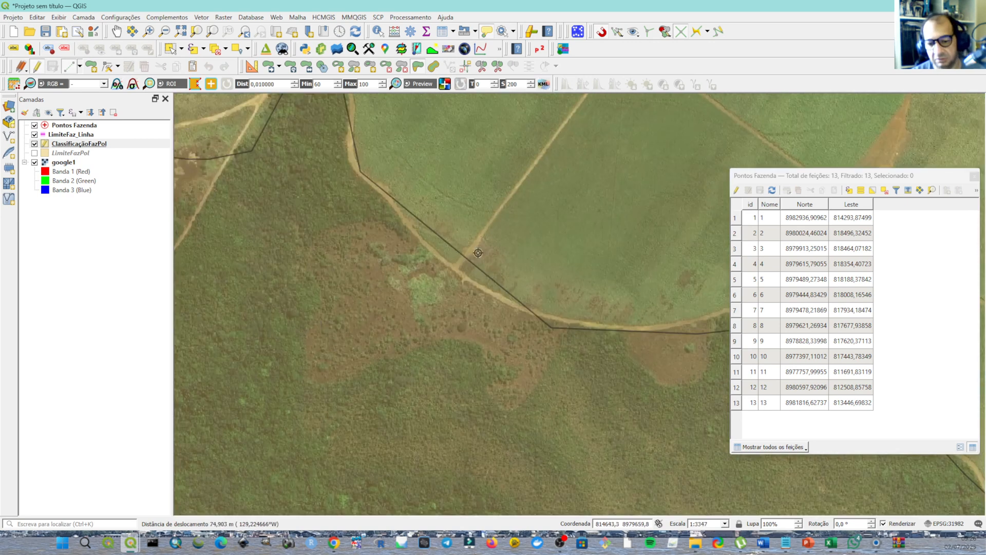
click(579, 319)
click(552, 327)
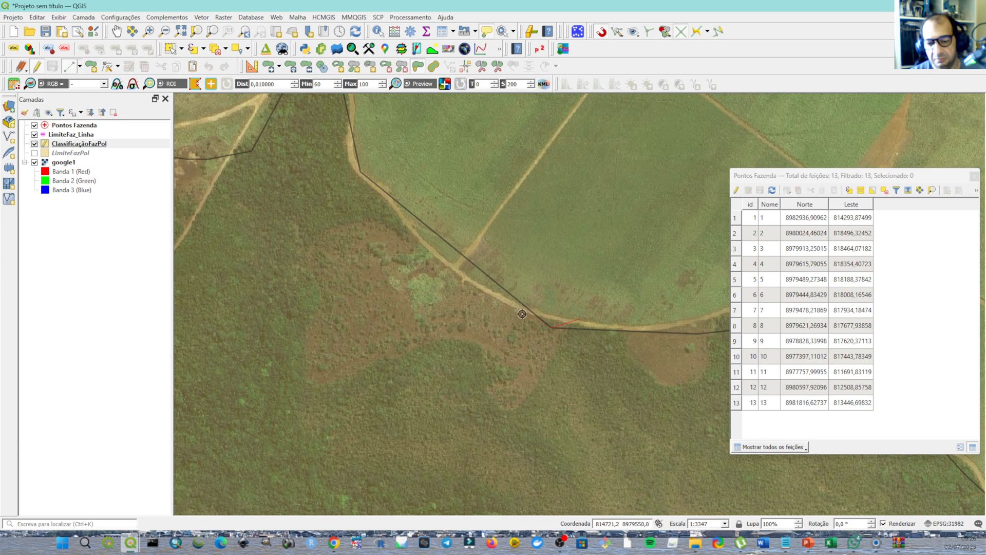
click(473, 287)
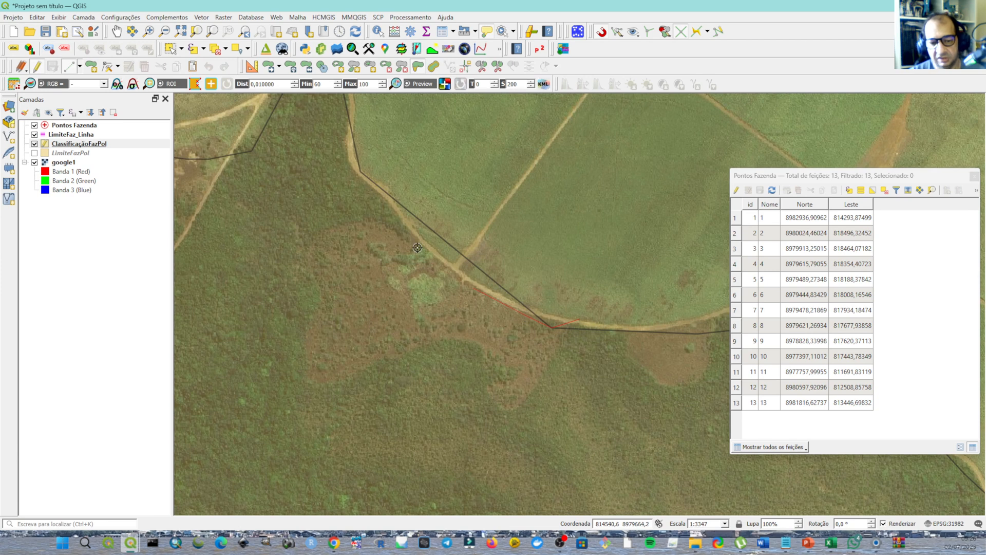
click(377, 193)
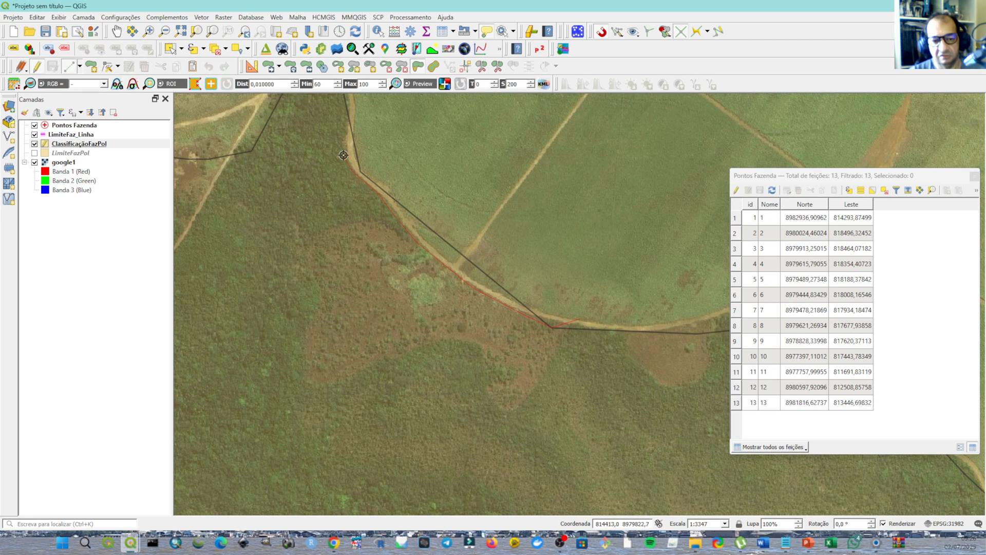
drag(345, 118, 283, 352)
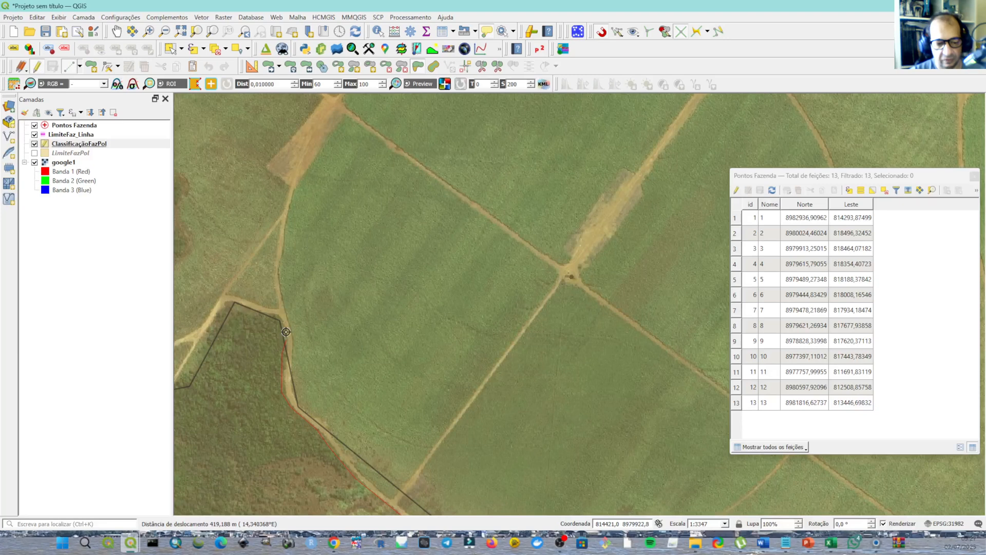
right_click(245, 319)
scroll(297, 334, down, 2)
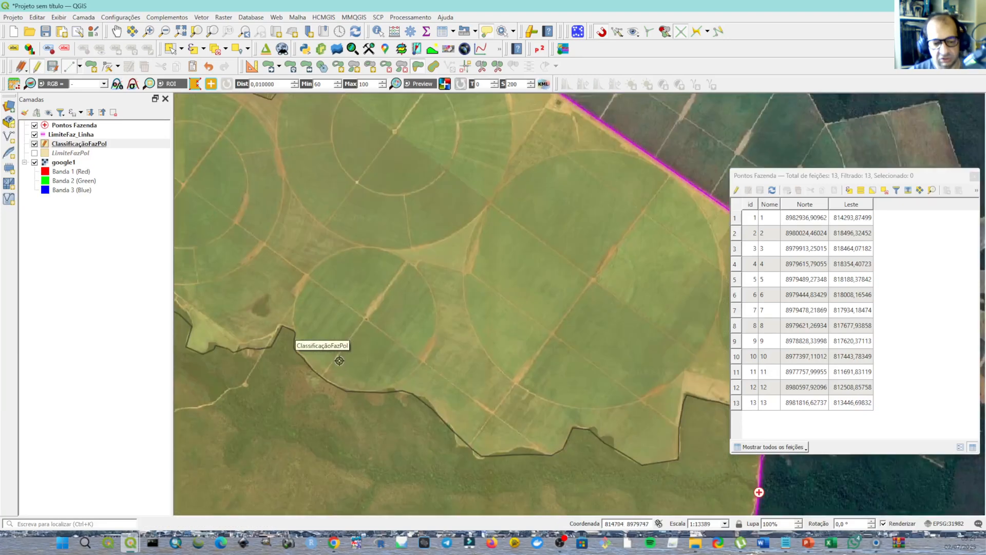
Start a Fill Ring outline on the small circular pivot field at the farm's eastern corner, tracing its western edge from northwest to southwest.
drag(339, 361, 300, 303)
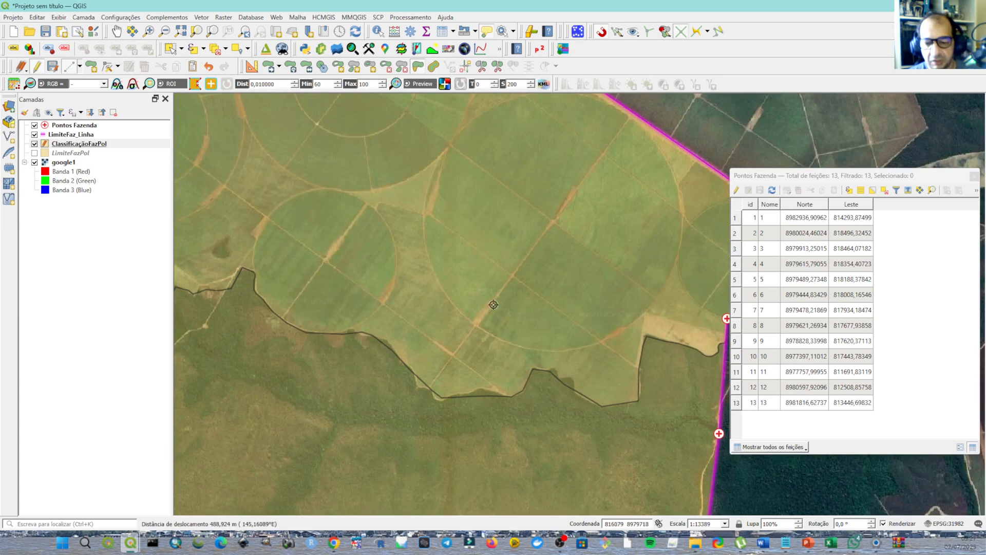
drag(493, 304, 213, 387)
scroll(412, 331, up, 1)
drag(413, 331, 383, 300)
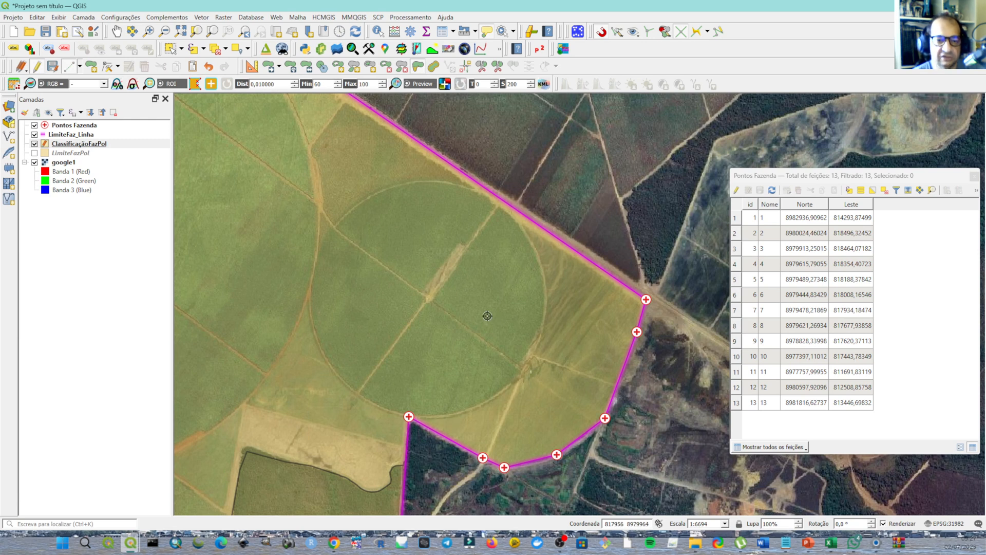
click(375, 67)
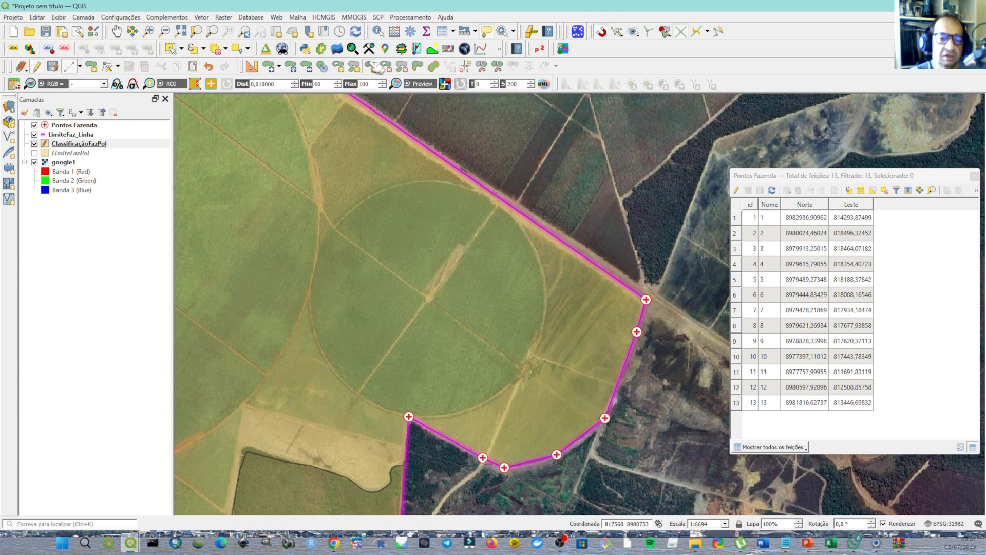
click(375, 195)
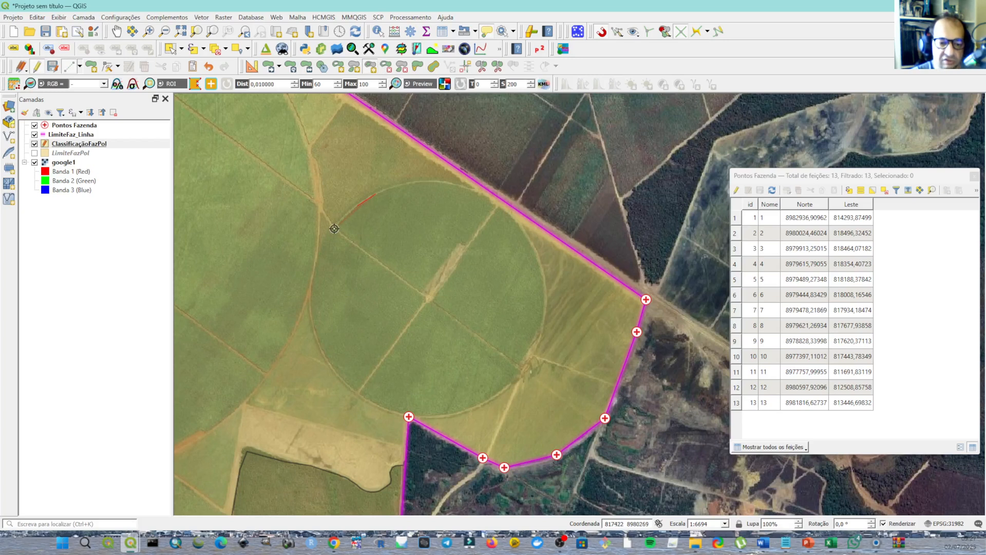
click(321, 246)
click(313, 269)
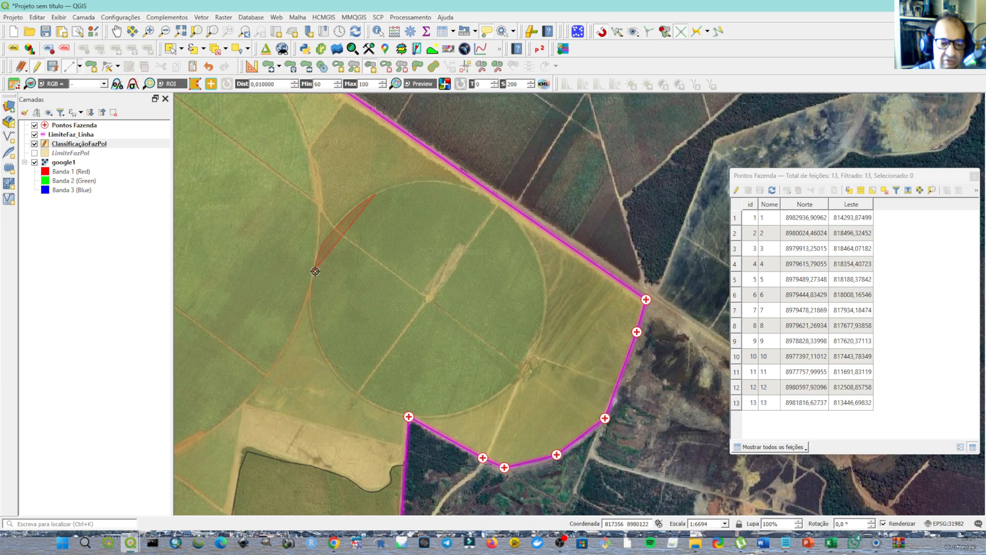
click(318, 347)
click(339, 380)
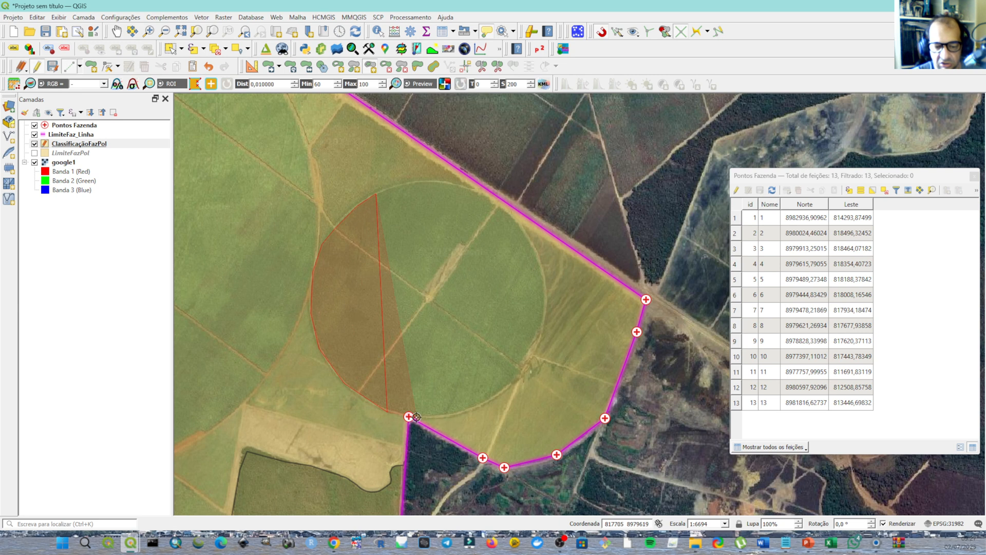
Continue the ring outline around the pivot field's southern and eastern edges up to its northeastern side.
click(449, 414)
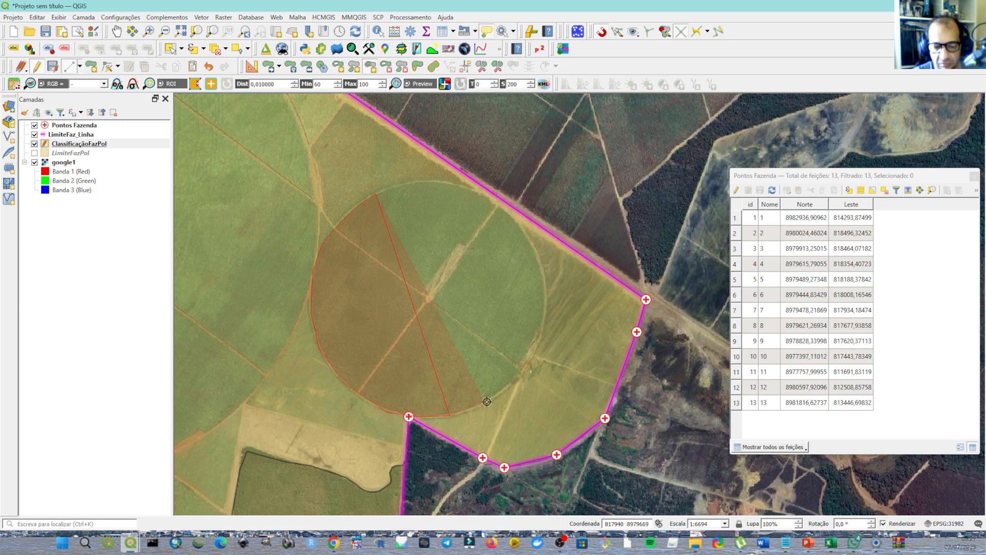
click(503, 391)
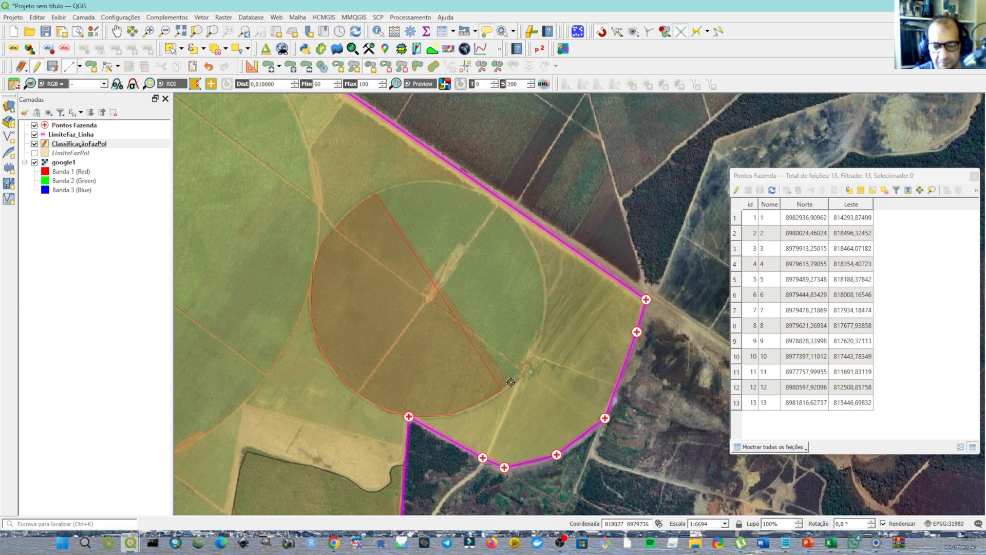
click(534, 343)
click(541, 327)
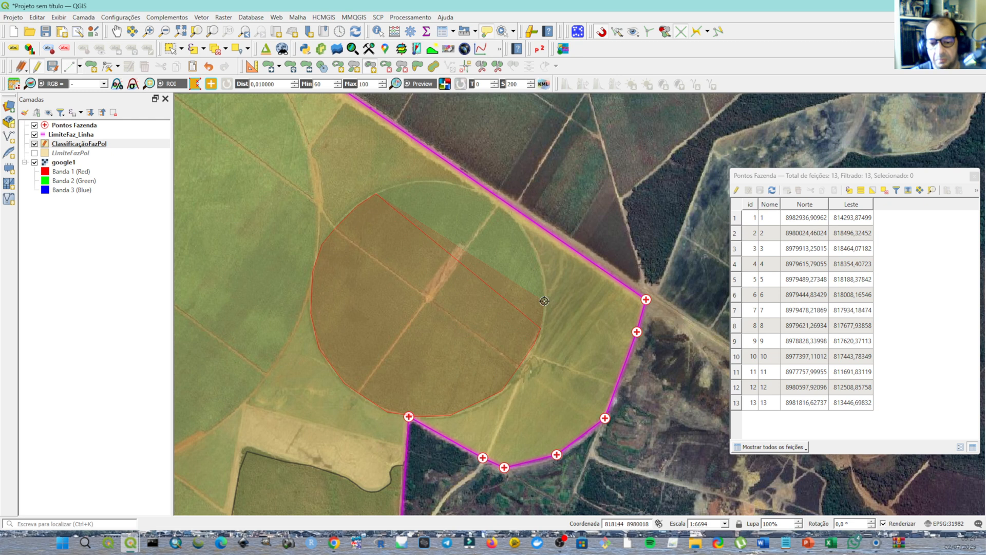
click(538, 257)
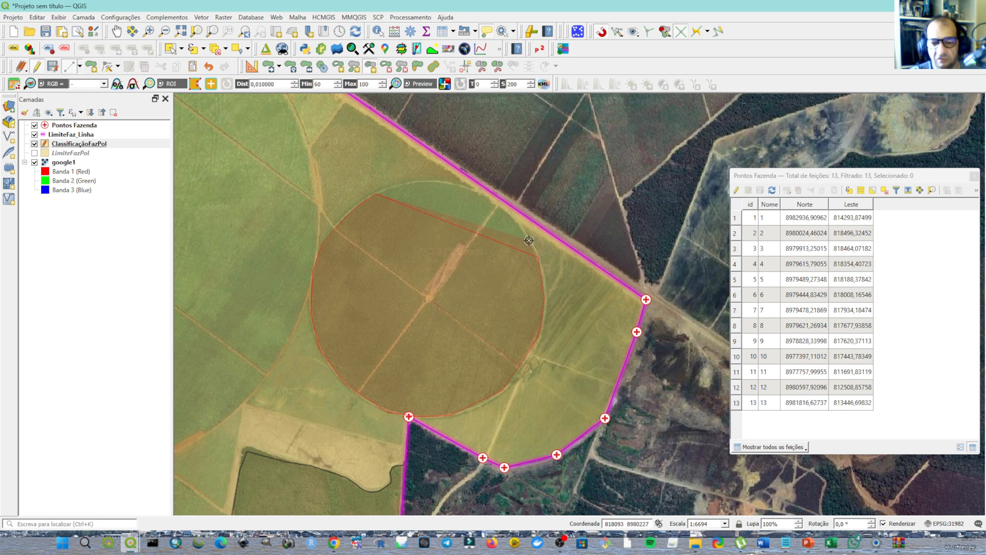
click(489, 200)
Trace the pivot field's northern edge closely along the inner side of the curved dirt track, heading west.
scroll(454, 190, up, 2)
scroll(544, 211, up, 1)
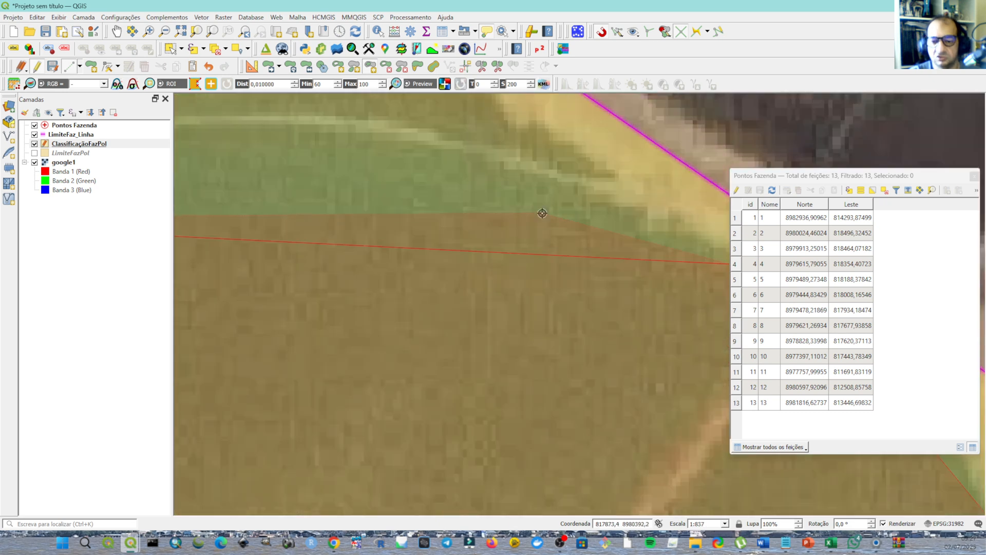
click(556, 174)
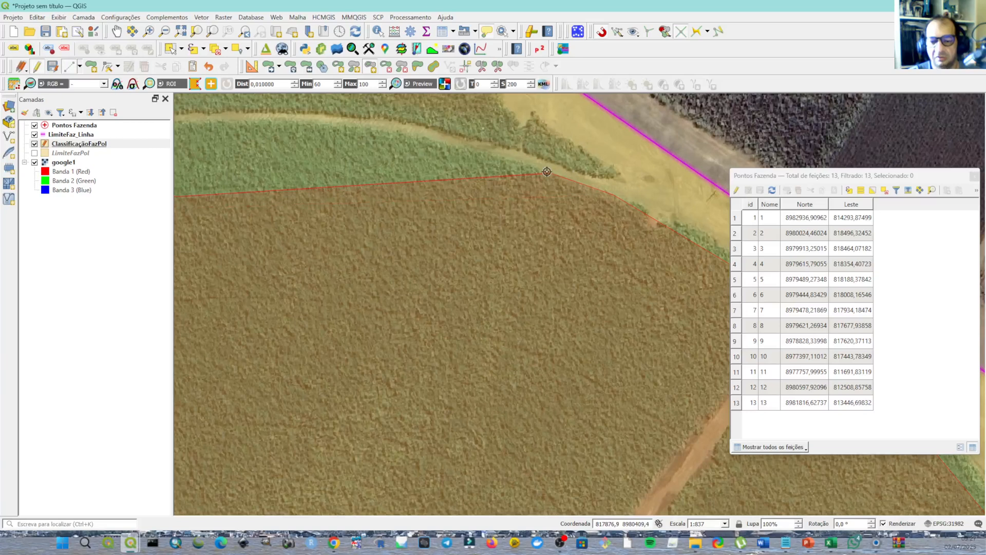
click(468, 146)
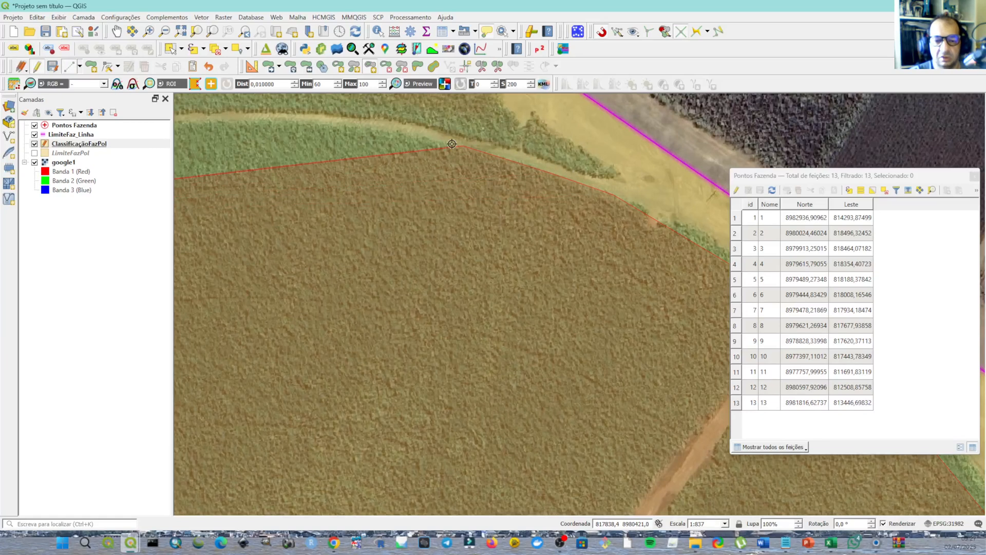
click(404, 131)
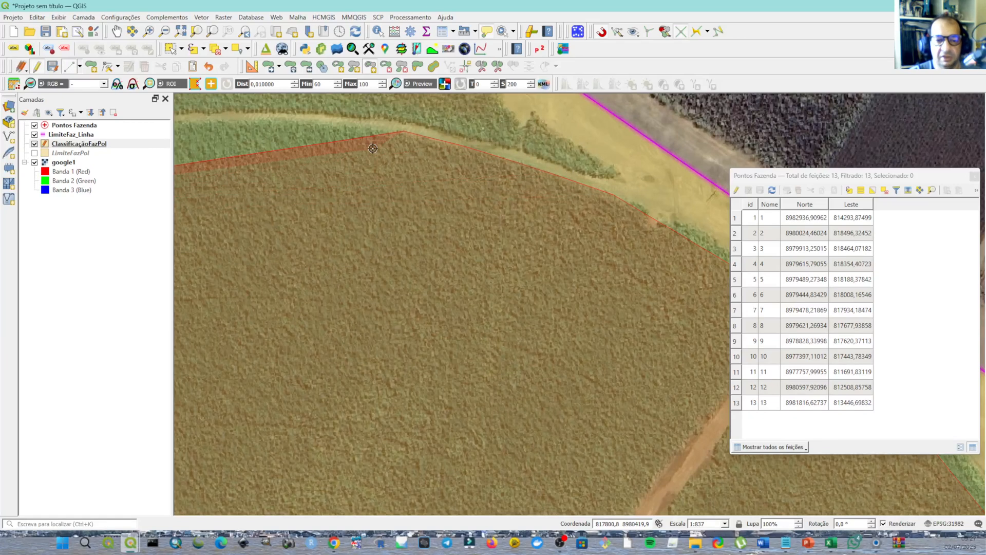
click(311, 119)
drag(295, 133, 603, 225)
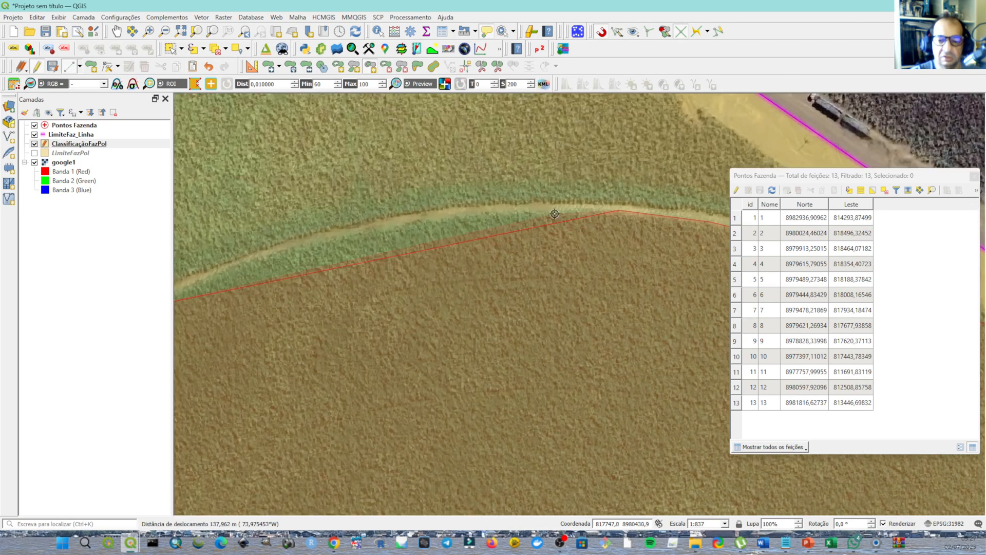
click(466, 215)
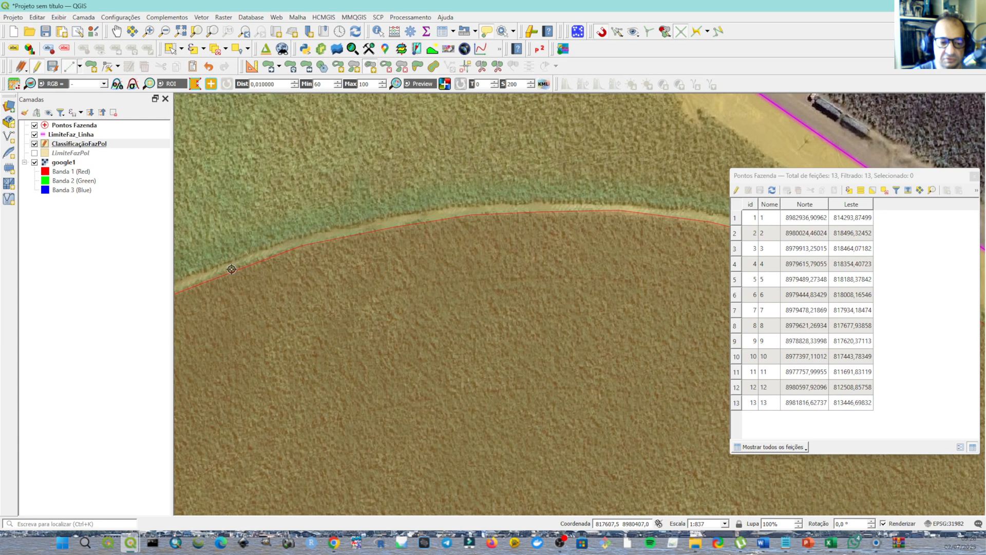
Finish the ring around the pivot field and accept the attributes of the new ClassificaçãoFazPol polygon.
scroll(228, 267, down, 3)
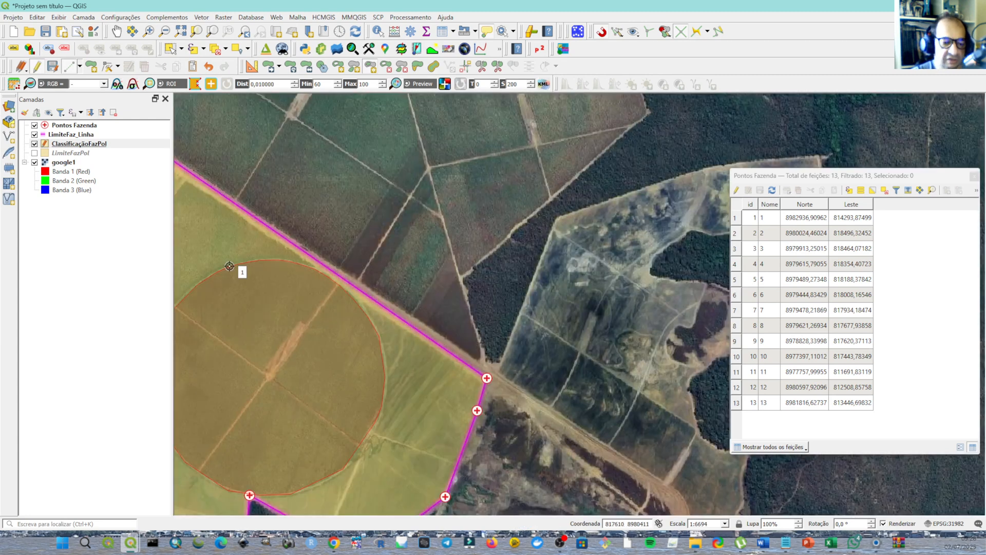
right_click(230, 265)
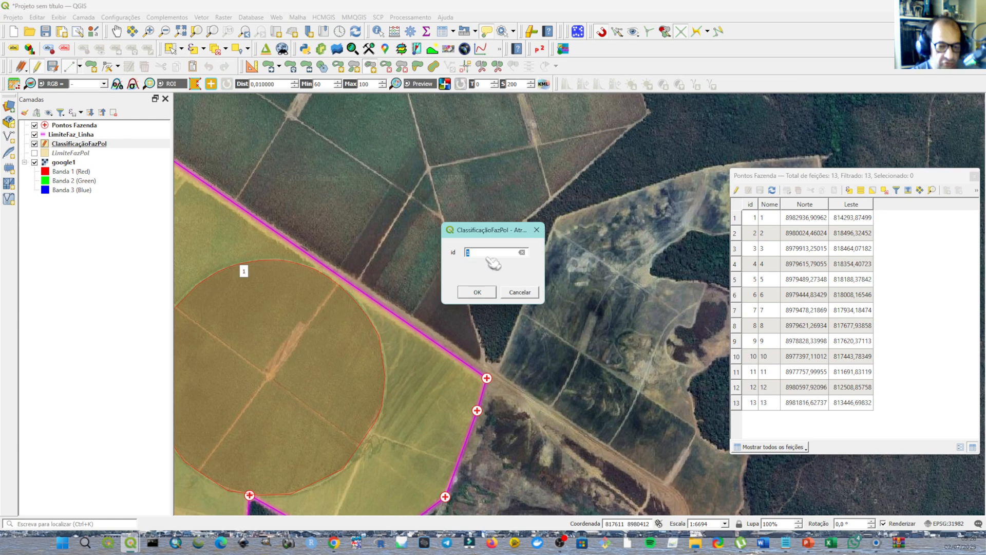
click(478, 292)
Check the ClassificaçãoFazPol division by selecting its crop, vegetation, northern and circular pivot polygons one at a time, and clear the selection.
scroll(480, 275, down, 1)
drag(491, 273, 717, 236)
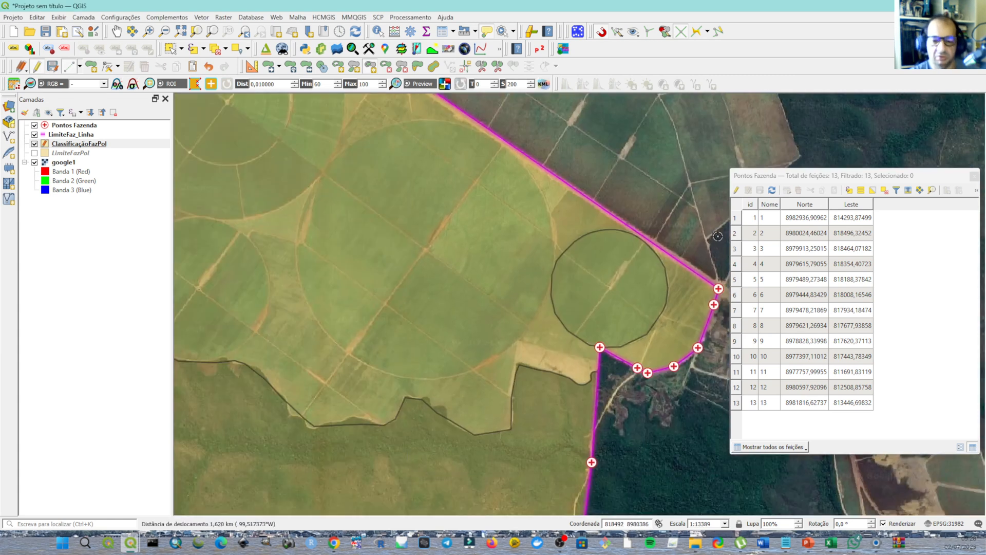
scroll(686, 237, down, 1)
drag(656, 242, 477, 195)
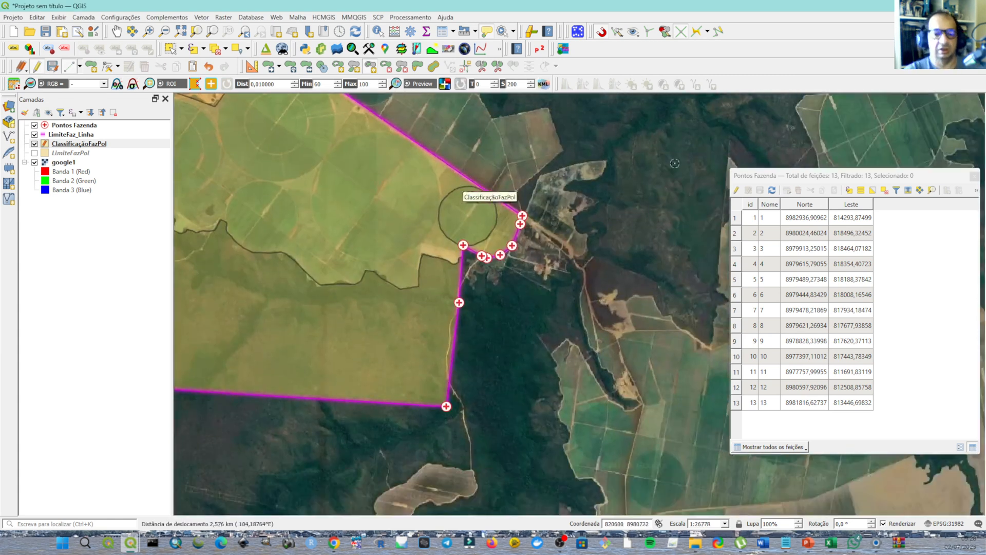
scroll(637, 135, down, 1)
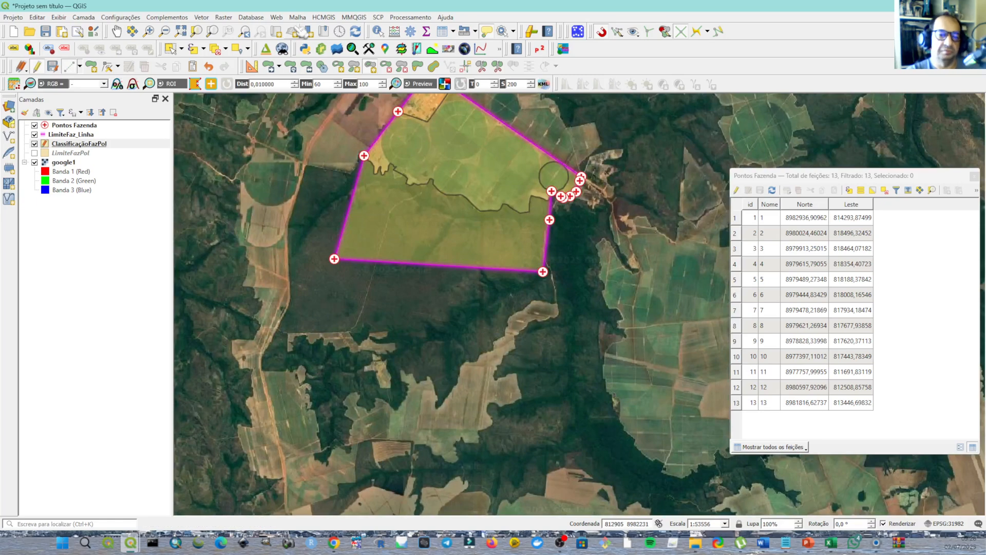
click(168, 49)
click(403, 154)
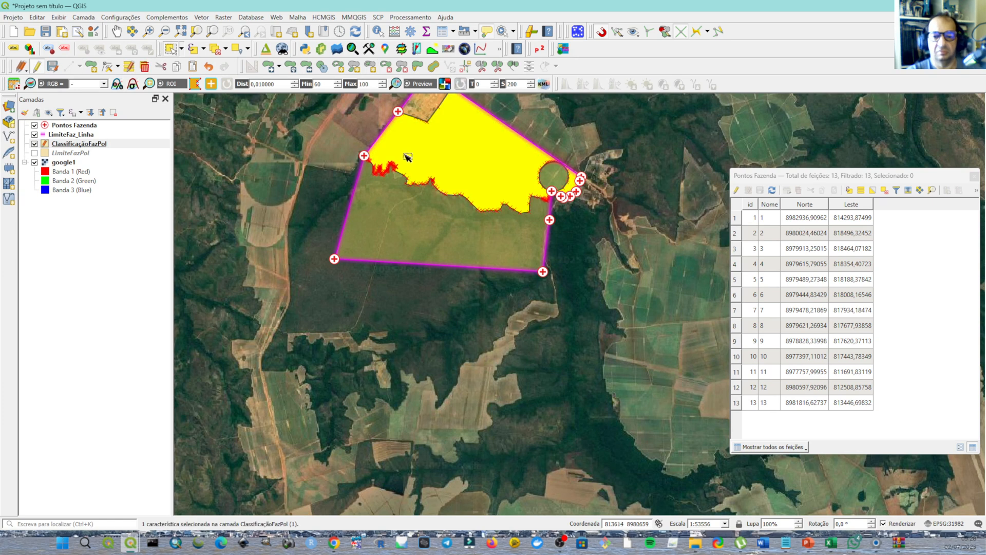
click(404, 211)
click(450, 167)
click(426, 119)
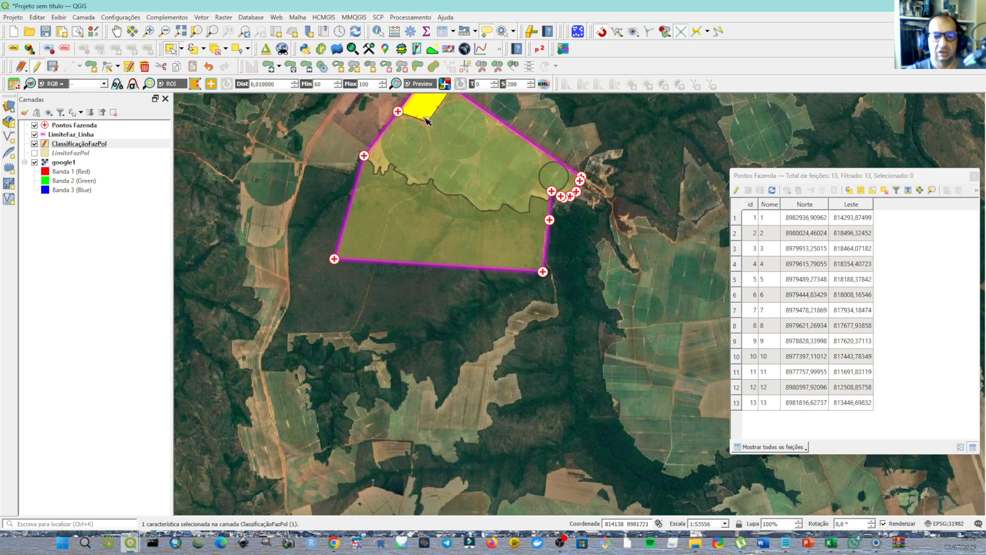
click(551, 177)
click(425, 212)
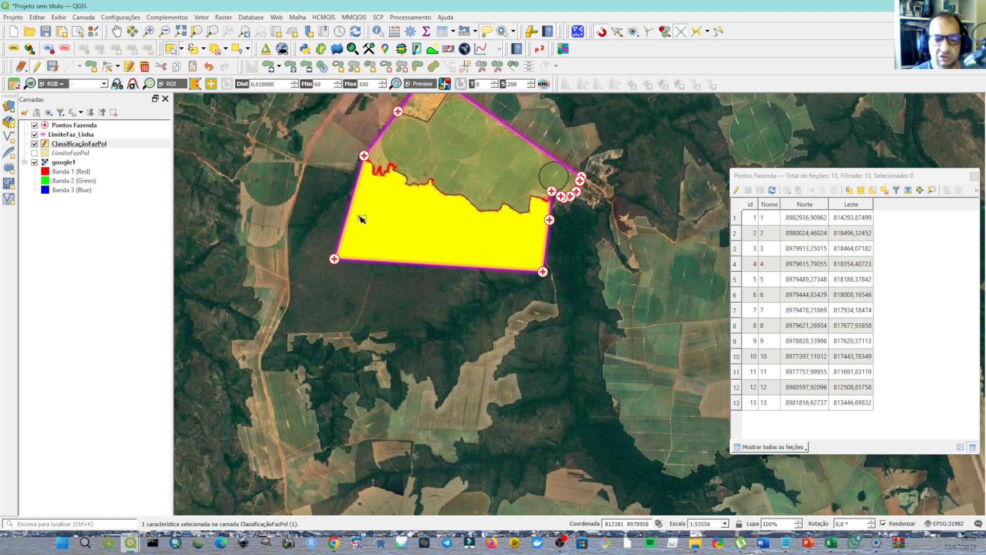
click(388, 302)
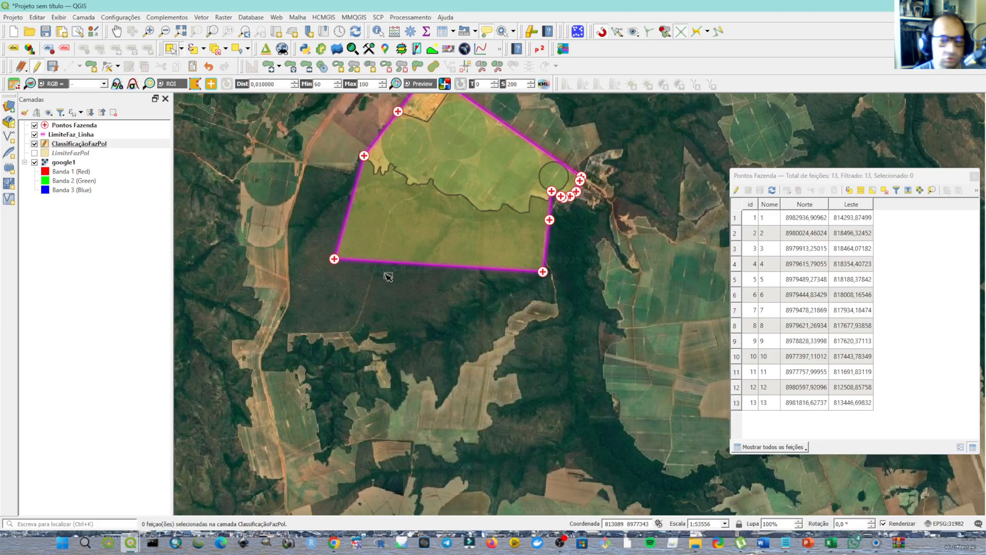